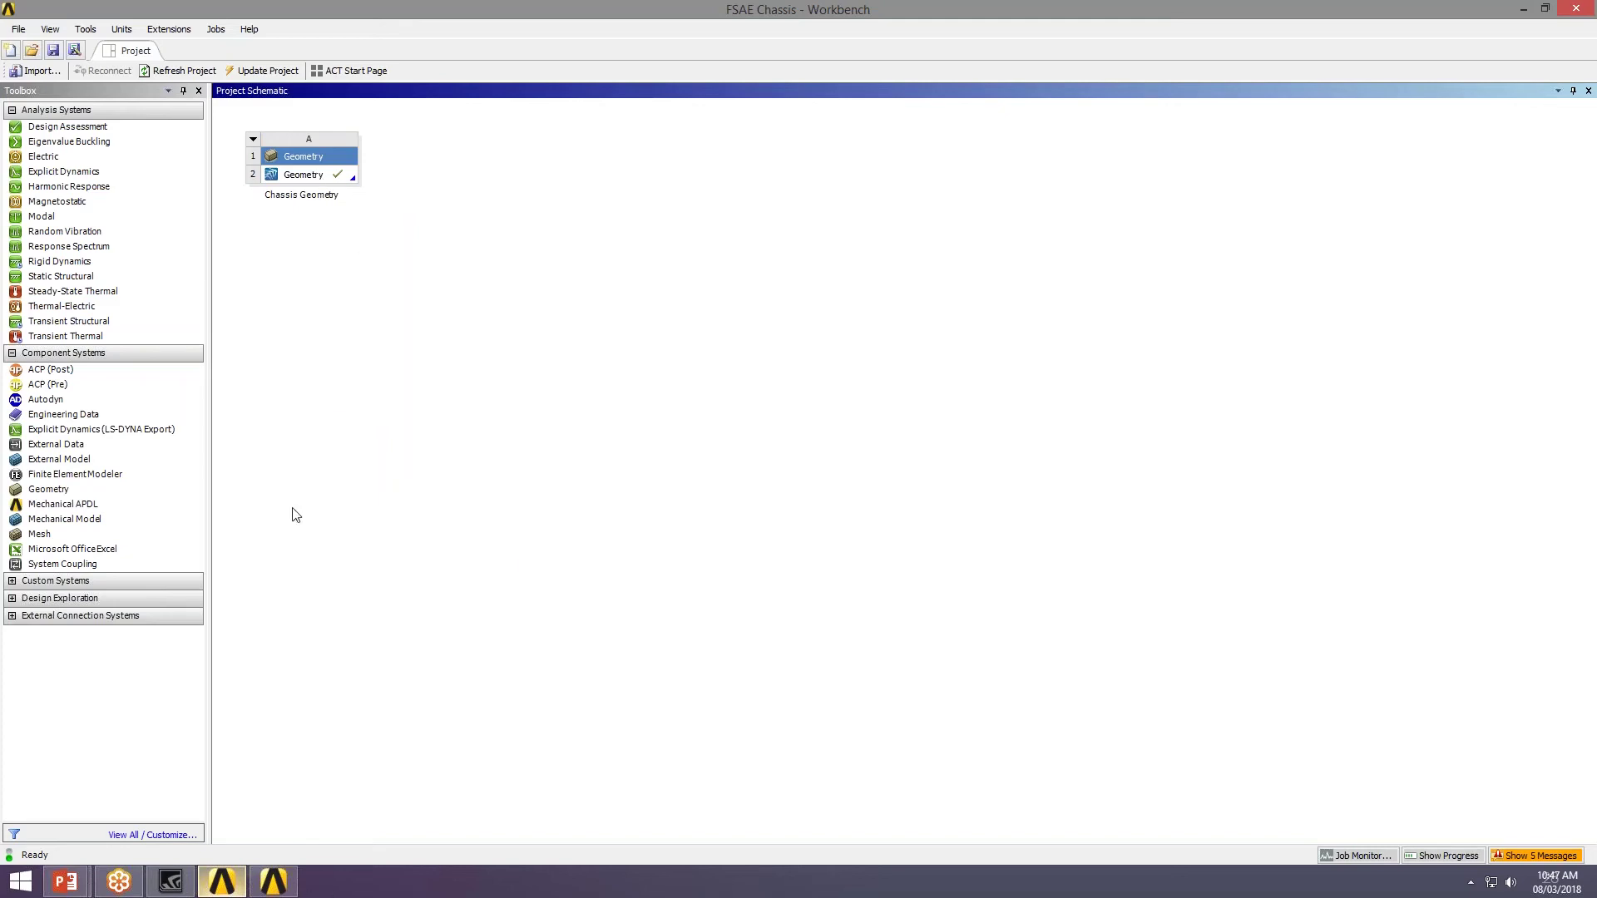
- Switch to the car geometry open in SpaceClaim and examine the chassis at the front of the assembly
left_click(279, 888)
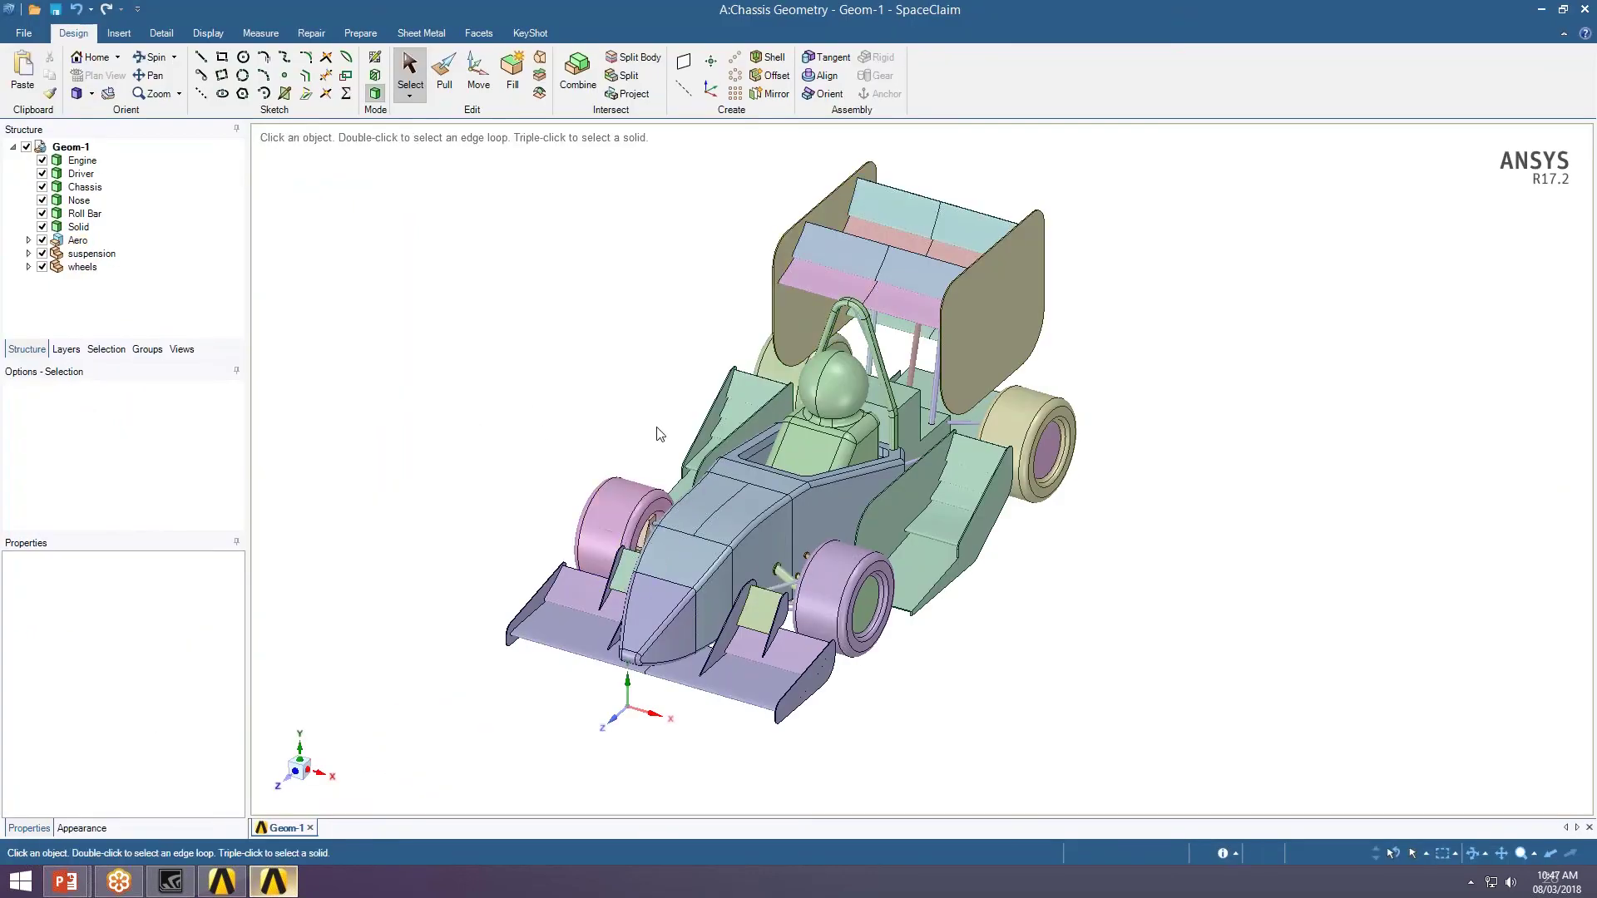
middle_click_drag(693, 429, 625, 414, "ctrl")
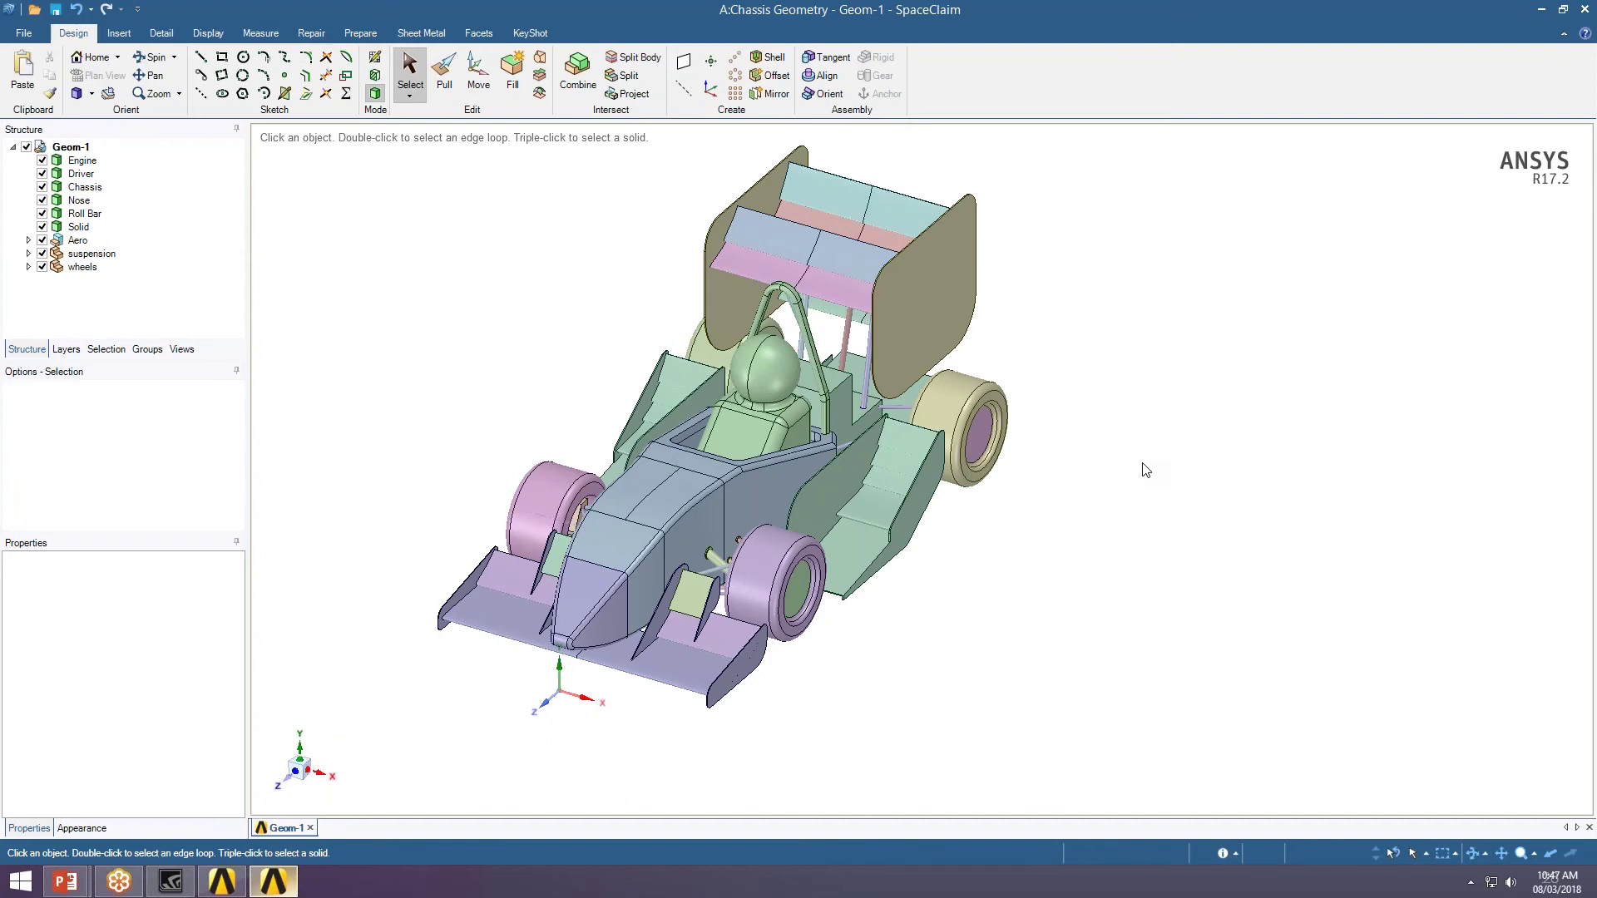
left_click(781, 497)
key("Escape")
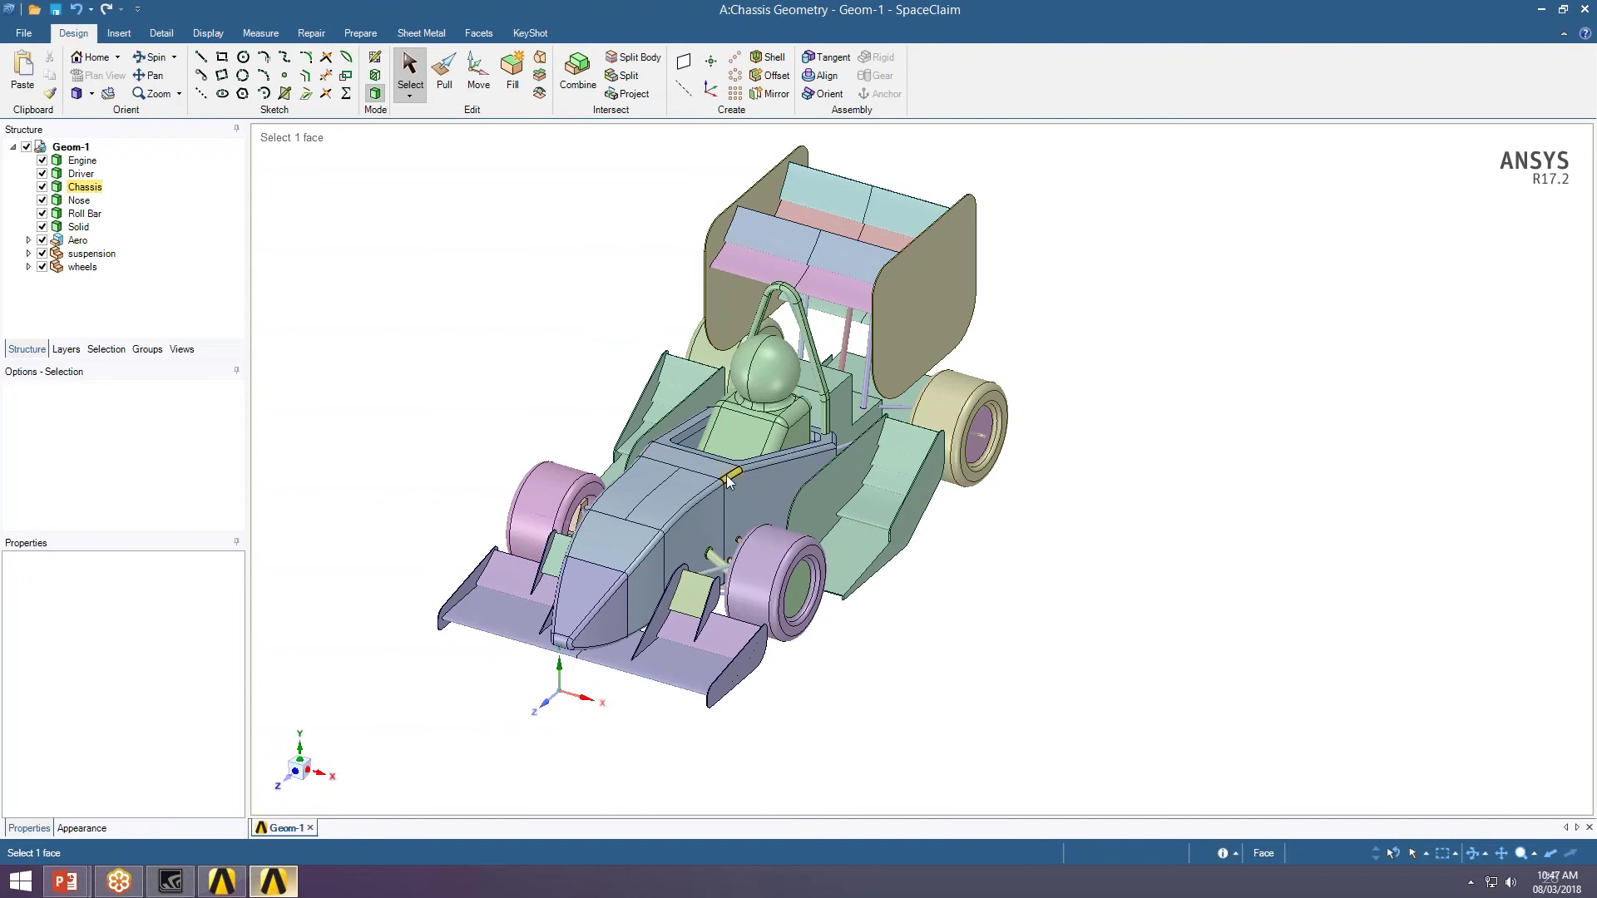
scroll(728, 480, "up", 5)
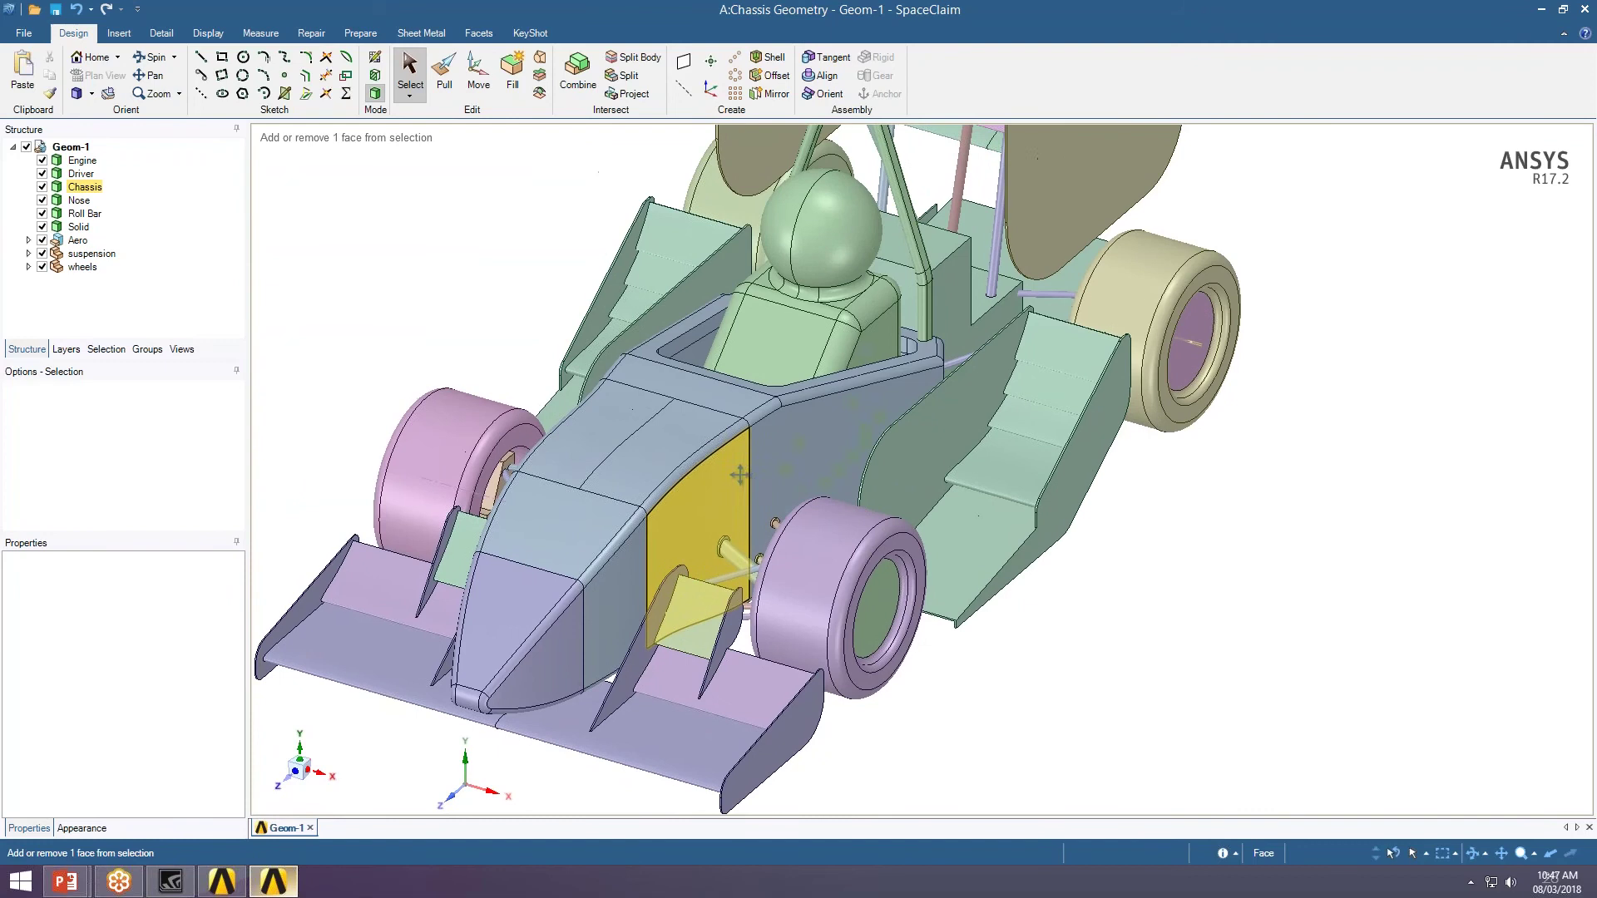
middle_click_drag(740, 475, 748, 475, "ctrl")
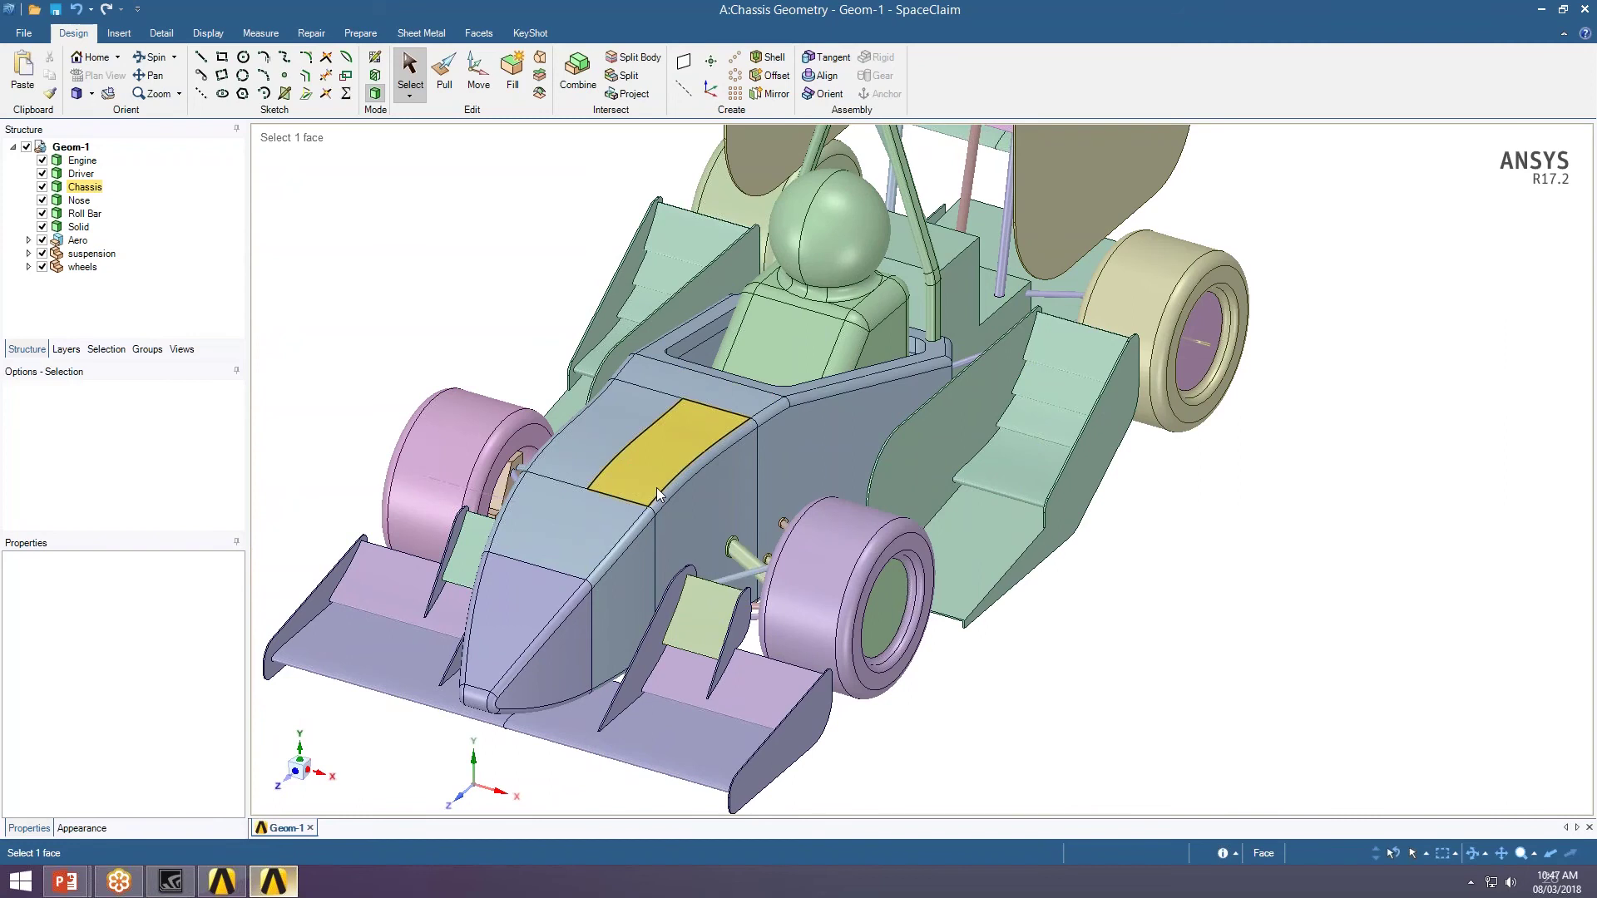
middle_click_drag(871, 466, 865, 507, "ctrl")
scroll(848, 537, "down", 4)
left_click(1072, 670)
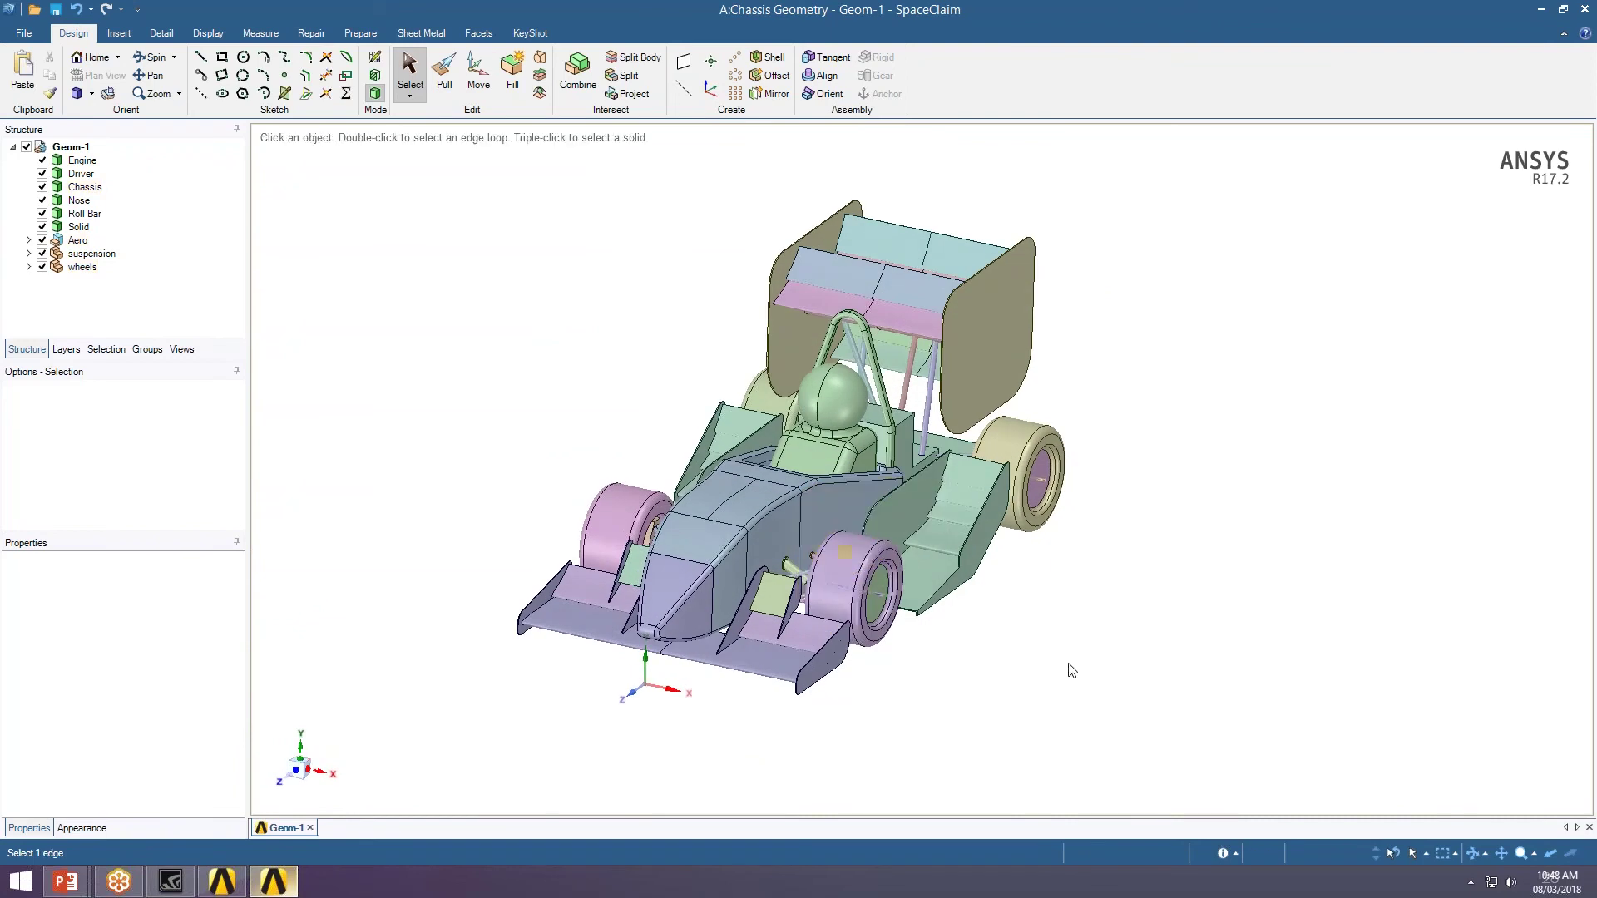
- Examine how the chassis relates to the wings, side pods, wheels and driver from several angles
left_click(697, 545)
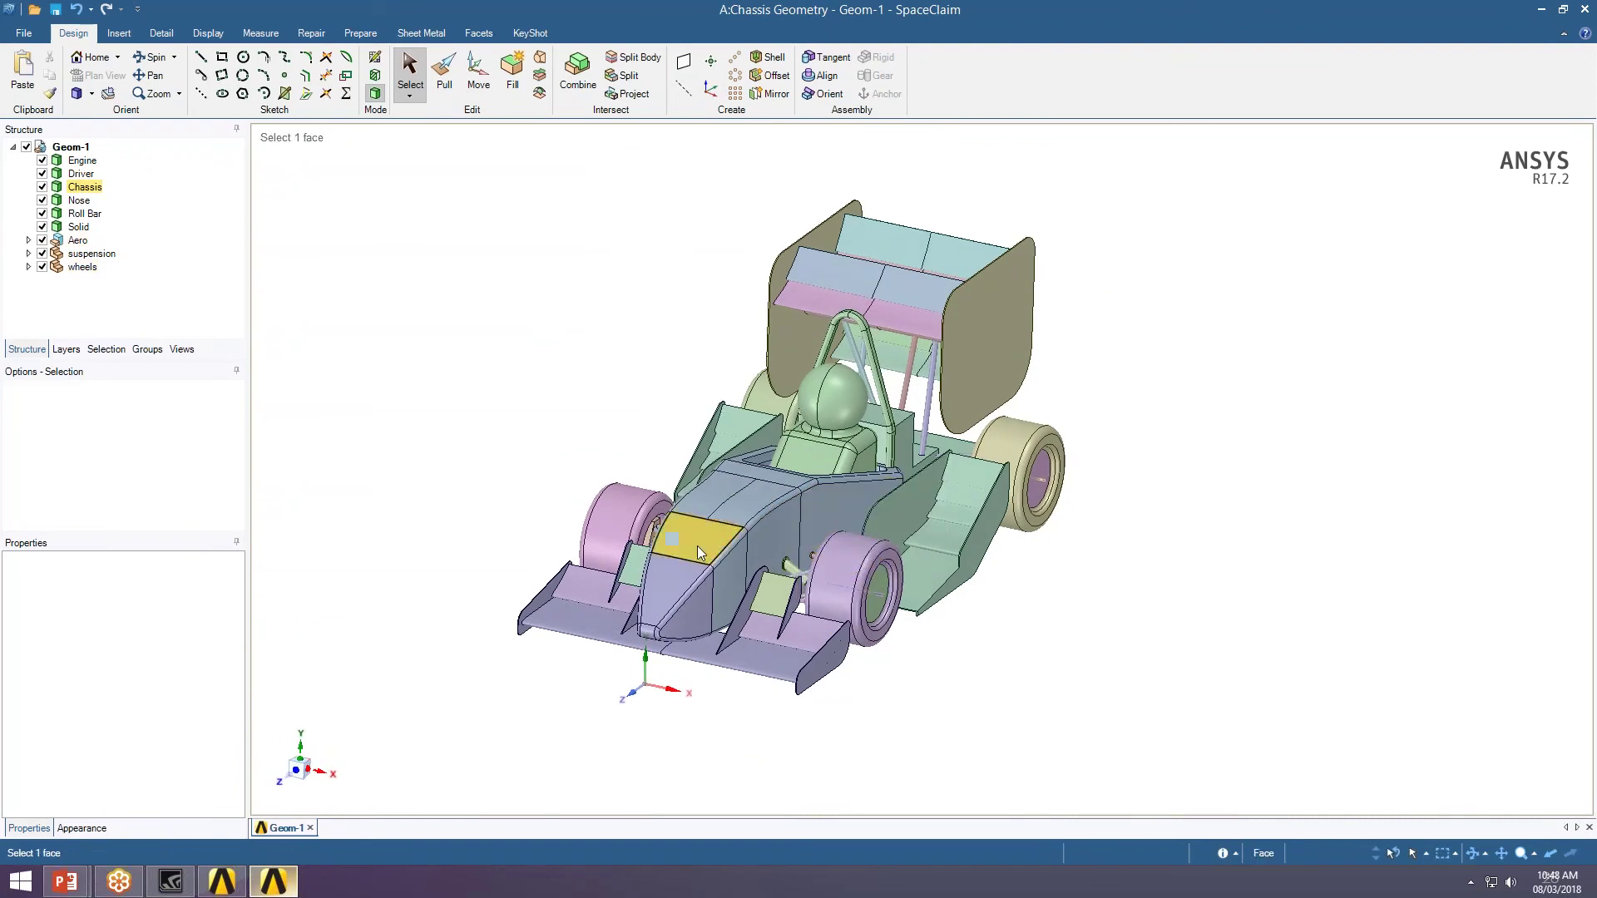
triple_click(764, 537)
middle_click_drag(763, 537, 1044, 691)
left_click(1050, 732)
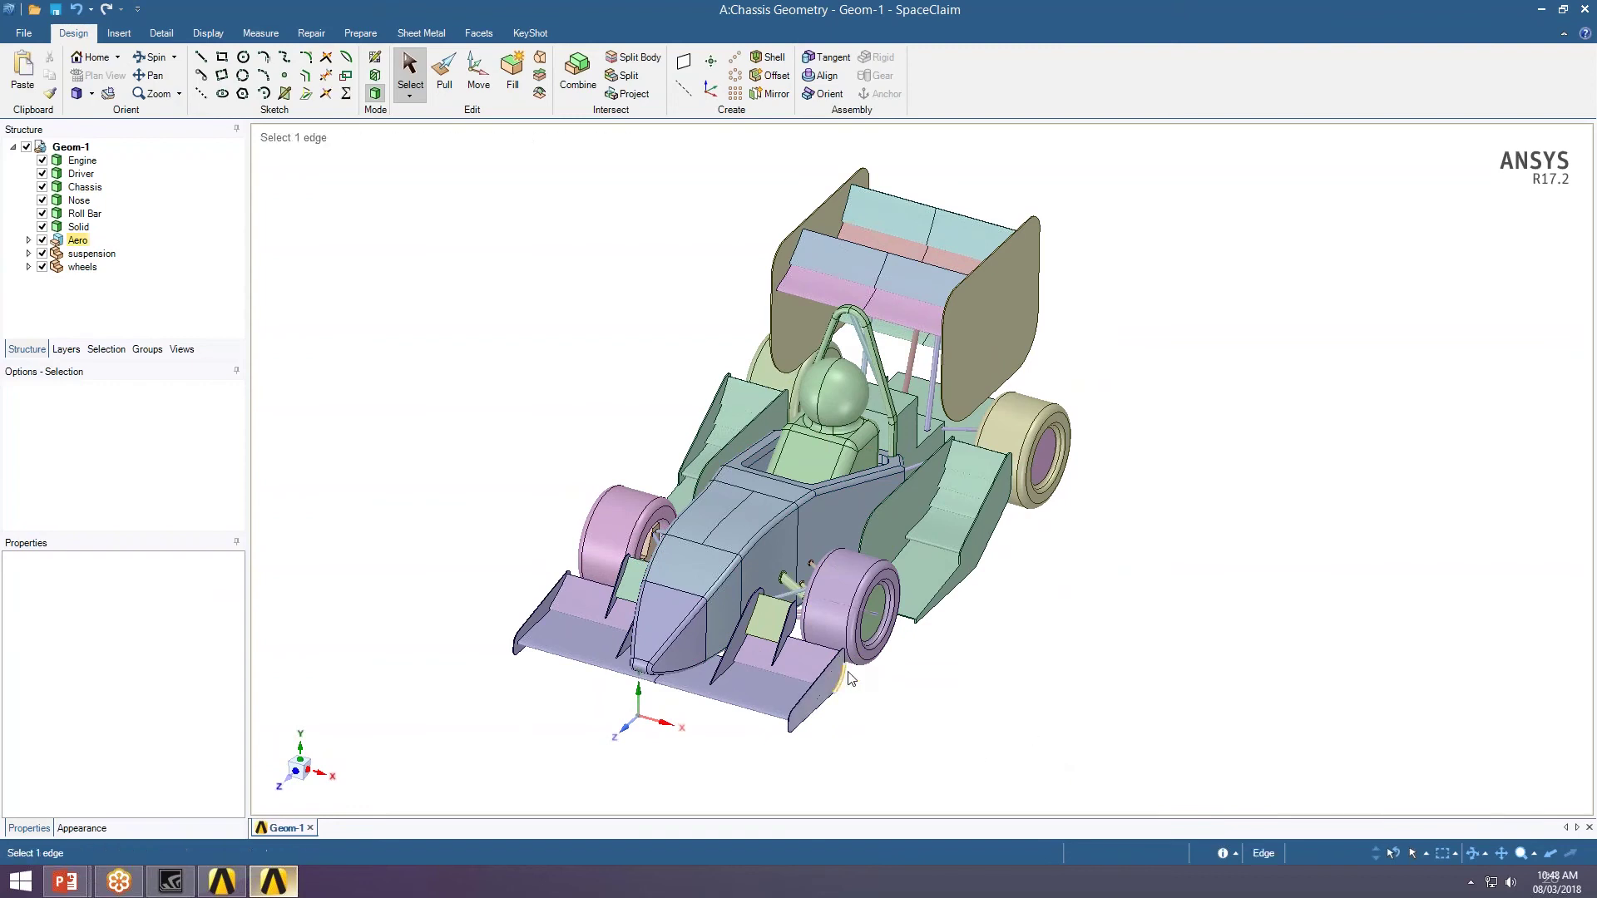
mouse_move(866, 697)
middle_mouse_down()
mouse_move(884, 665)
mouse_move(907, 669)
mouse_move(872, 676)
mouse_move(856, 646)
mouse_move(847, 676)
middle_mouse_up()
mouse_move(847, 676)
middle_mouse_down()
mouse_move(842, 647)
mouse_move(850, 703)
middle_mouse_up()
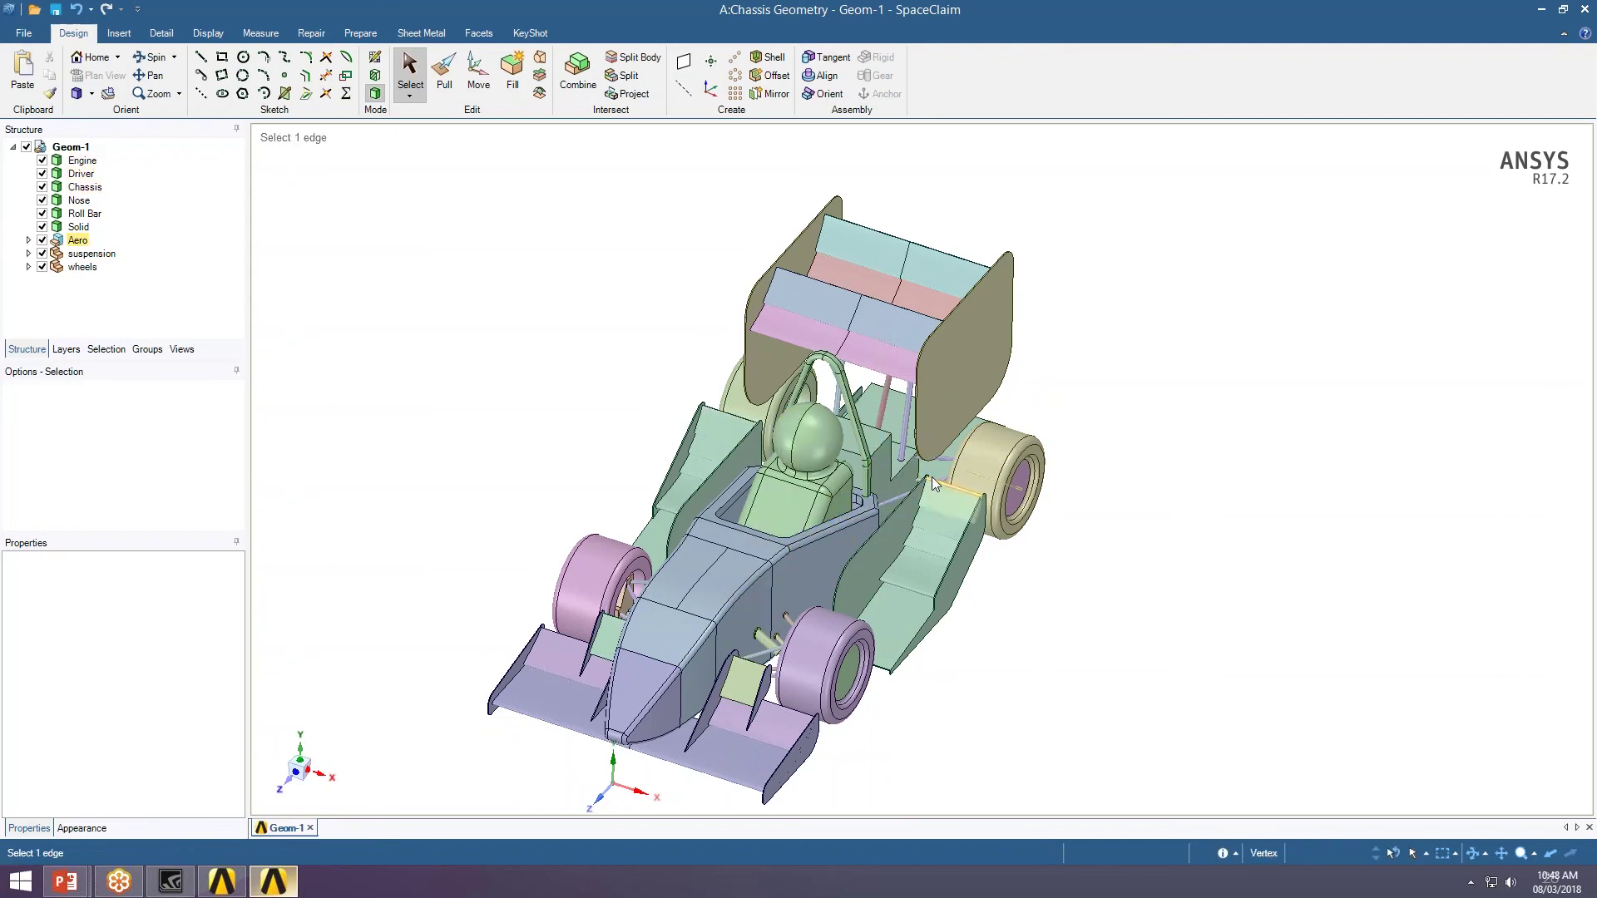
middle_click_drag(956, 527, 927, 567)
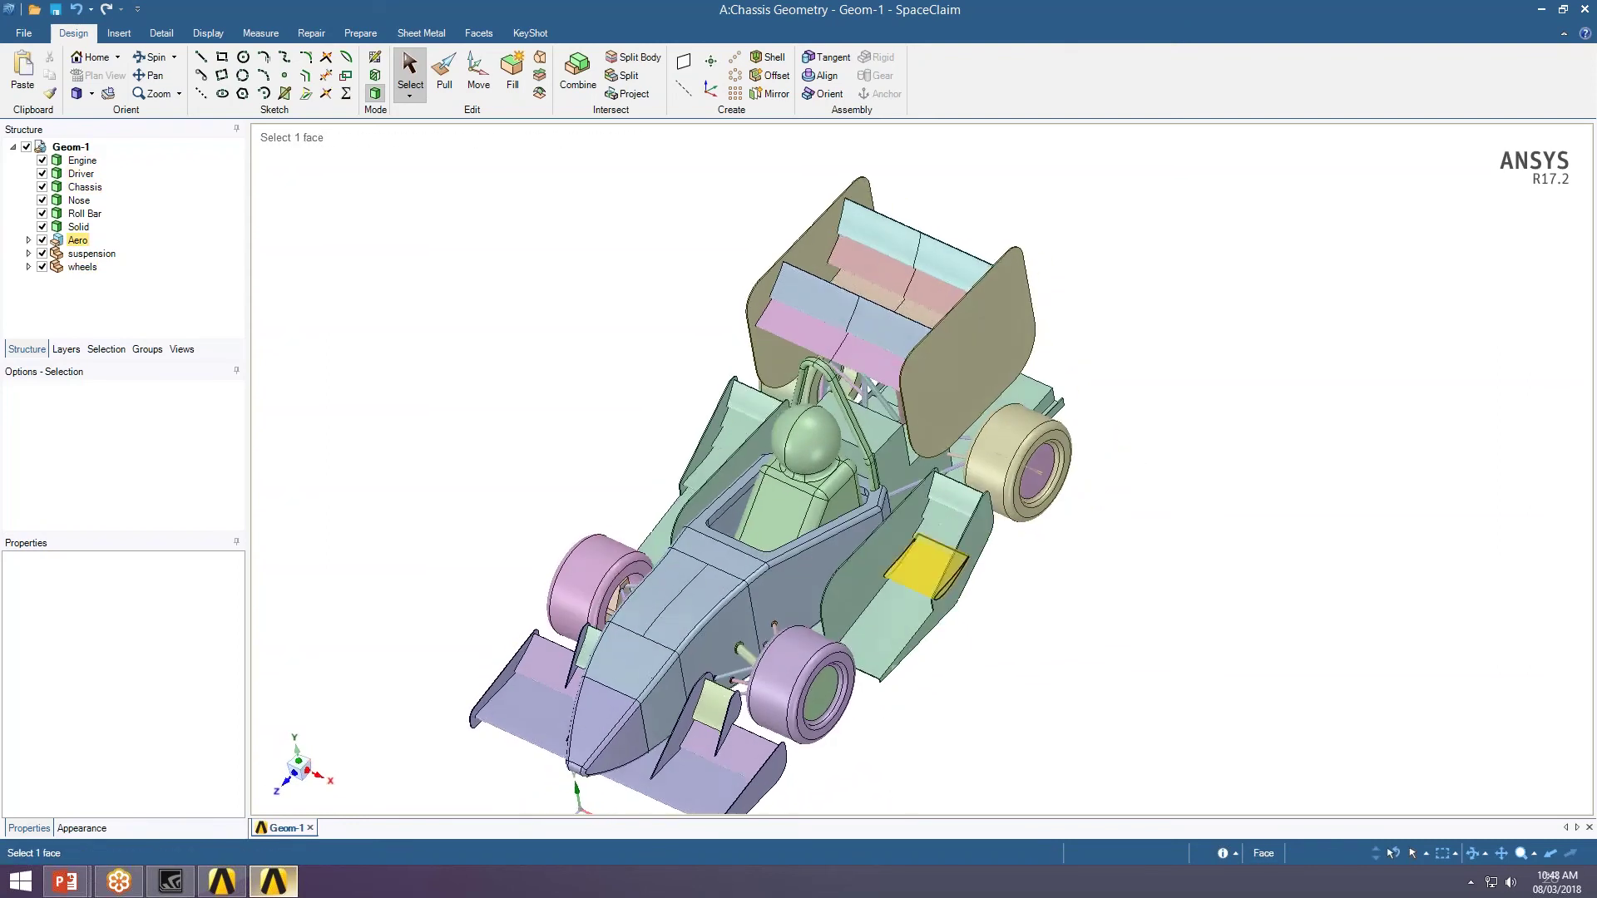
middle_click_drag(940, 443, 890, 453)
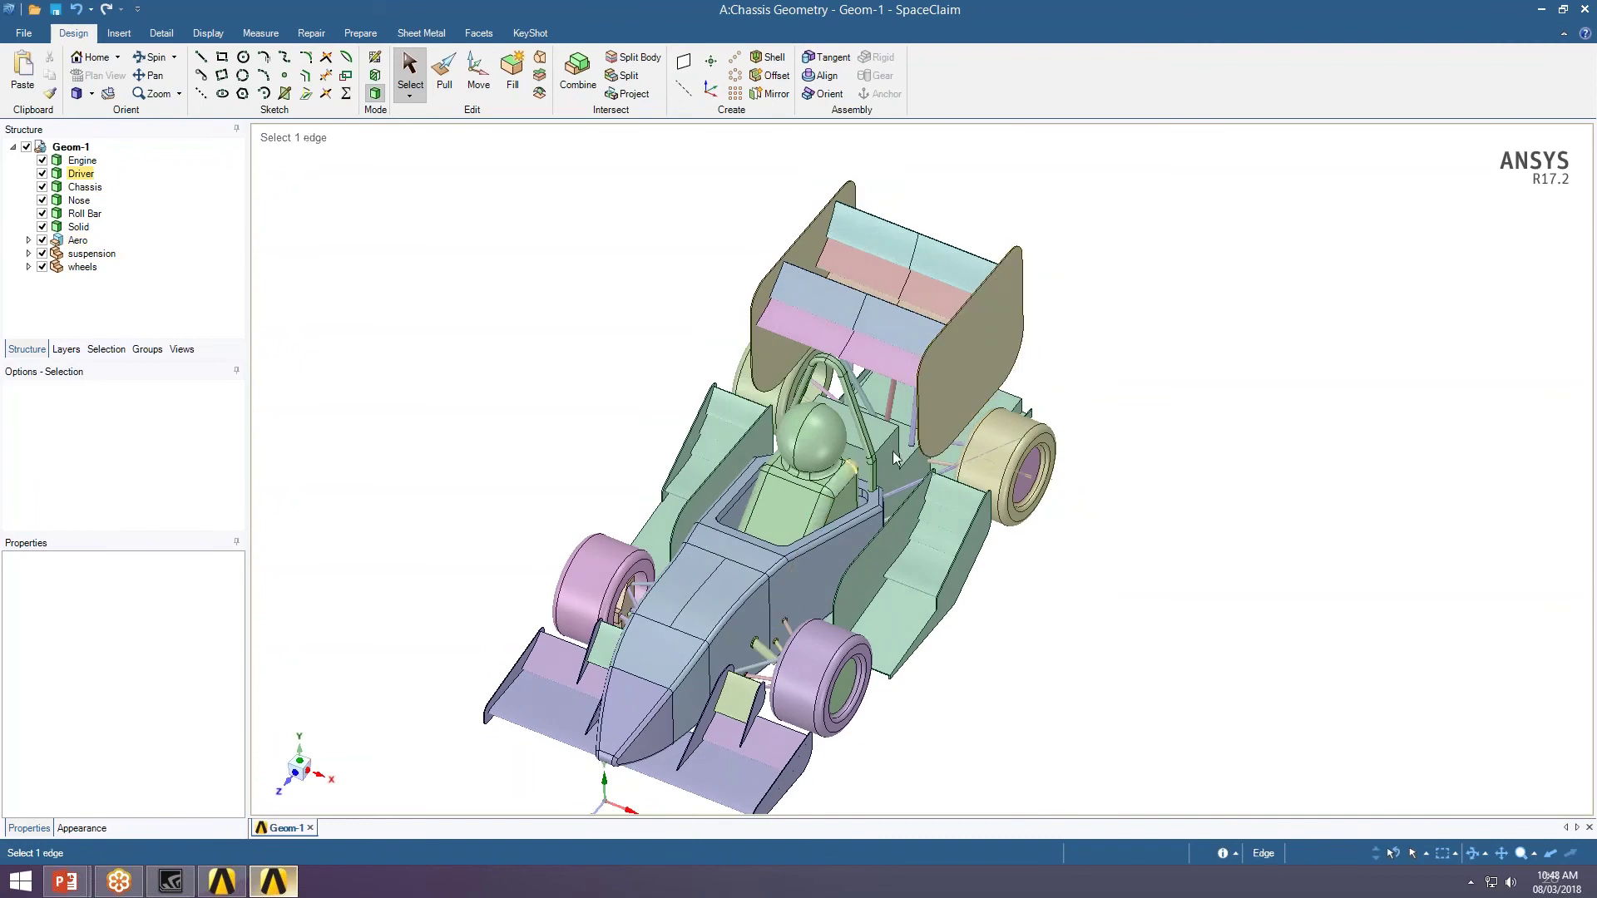
middle_click_drag(719, 611, 715, 592)
middle_click_drag(740, 651, 682, 581, "ctrl")
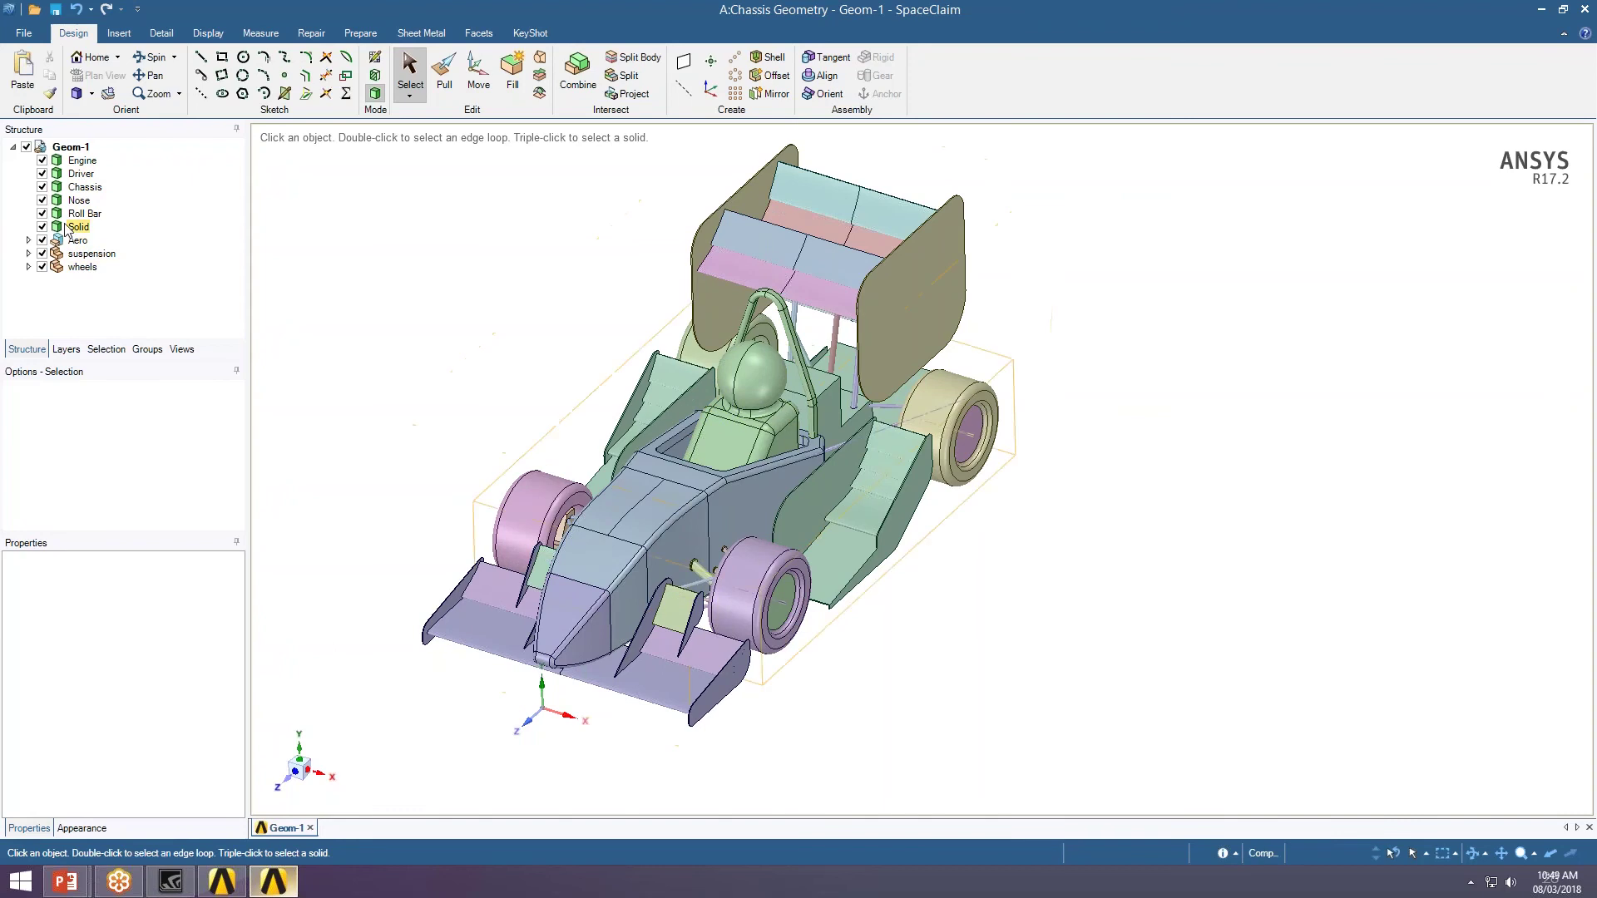
- Hide every component of the assembly except the Chassis body
left_click(26, 146)
left_click(41, 187)
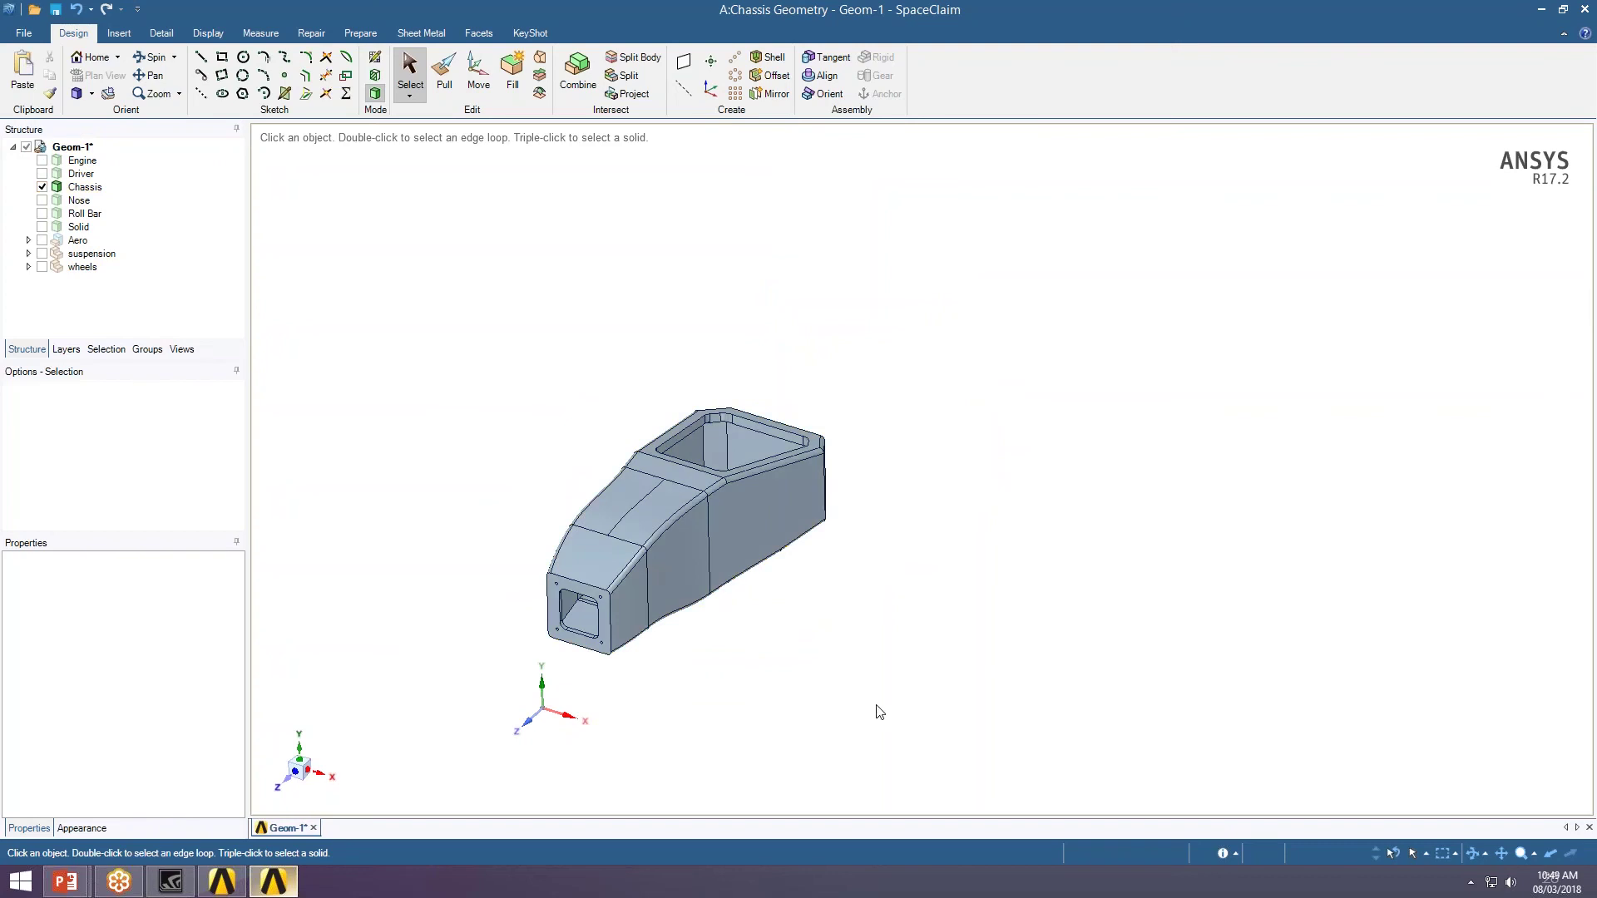
mouse_move(869, 684)
middle_mouse_down()
mouse_move(721, 599)
mouse_move(870, 644)
mouse_move(878, 696)
middle_mouse_up()
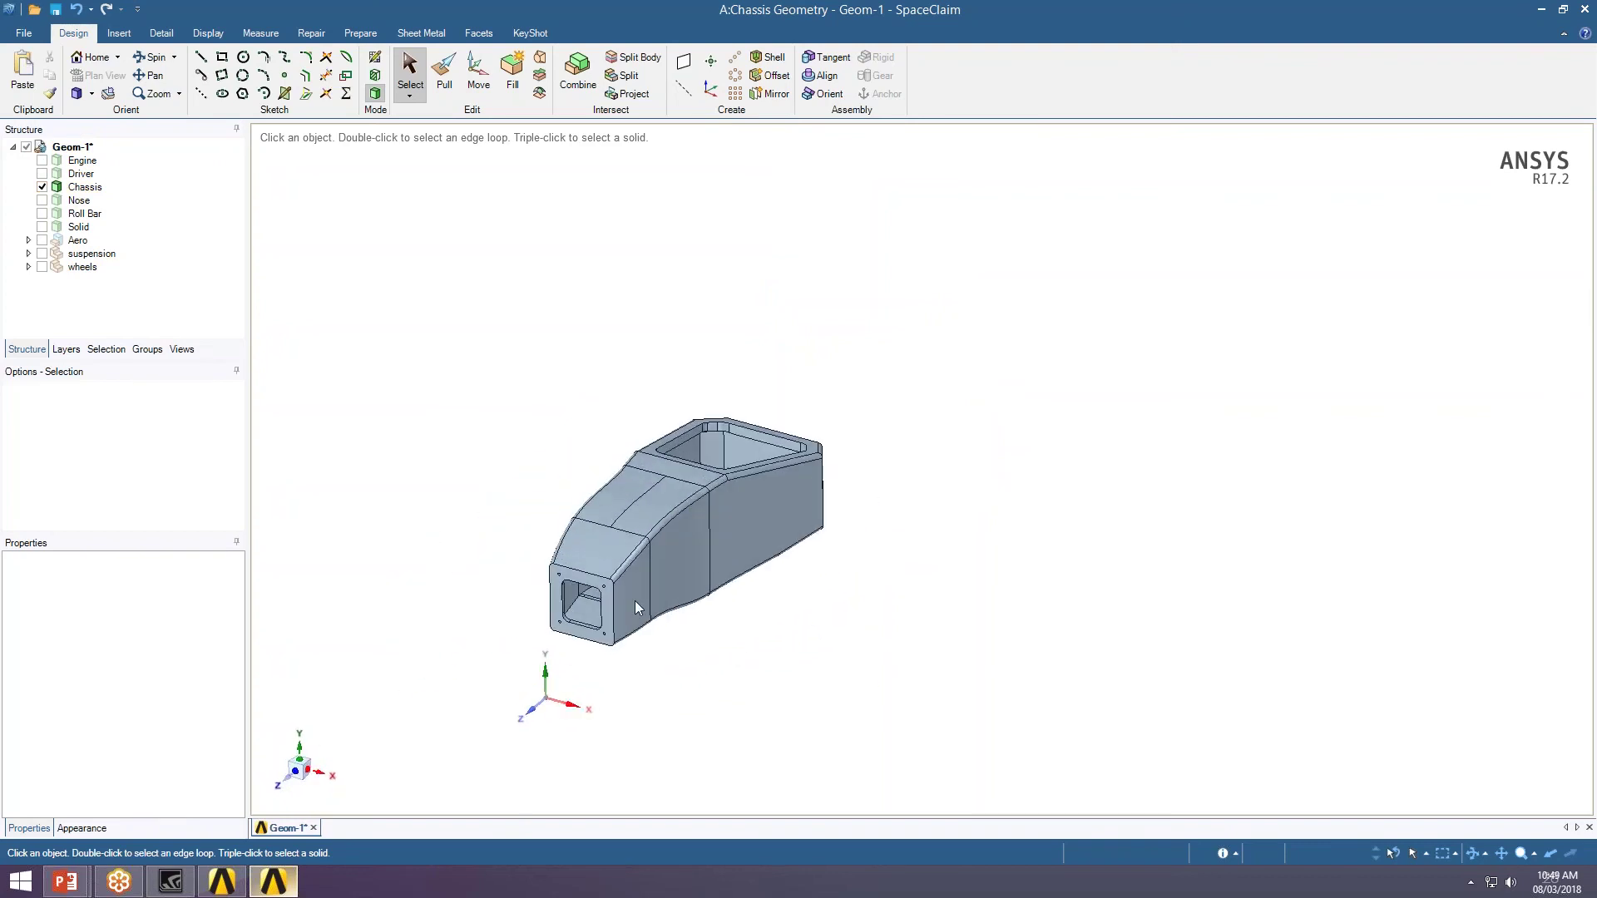
- Examine the isolated chassis body, including its cockpit opening, front opening and flat side panels
middle_click_drag(635, 601, 839, 403)
scroll(667, 438, "up", 5)
scroll(821, 406, "down", 5)
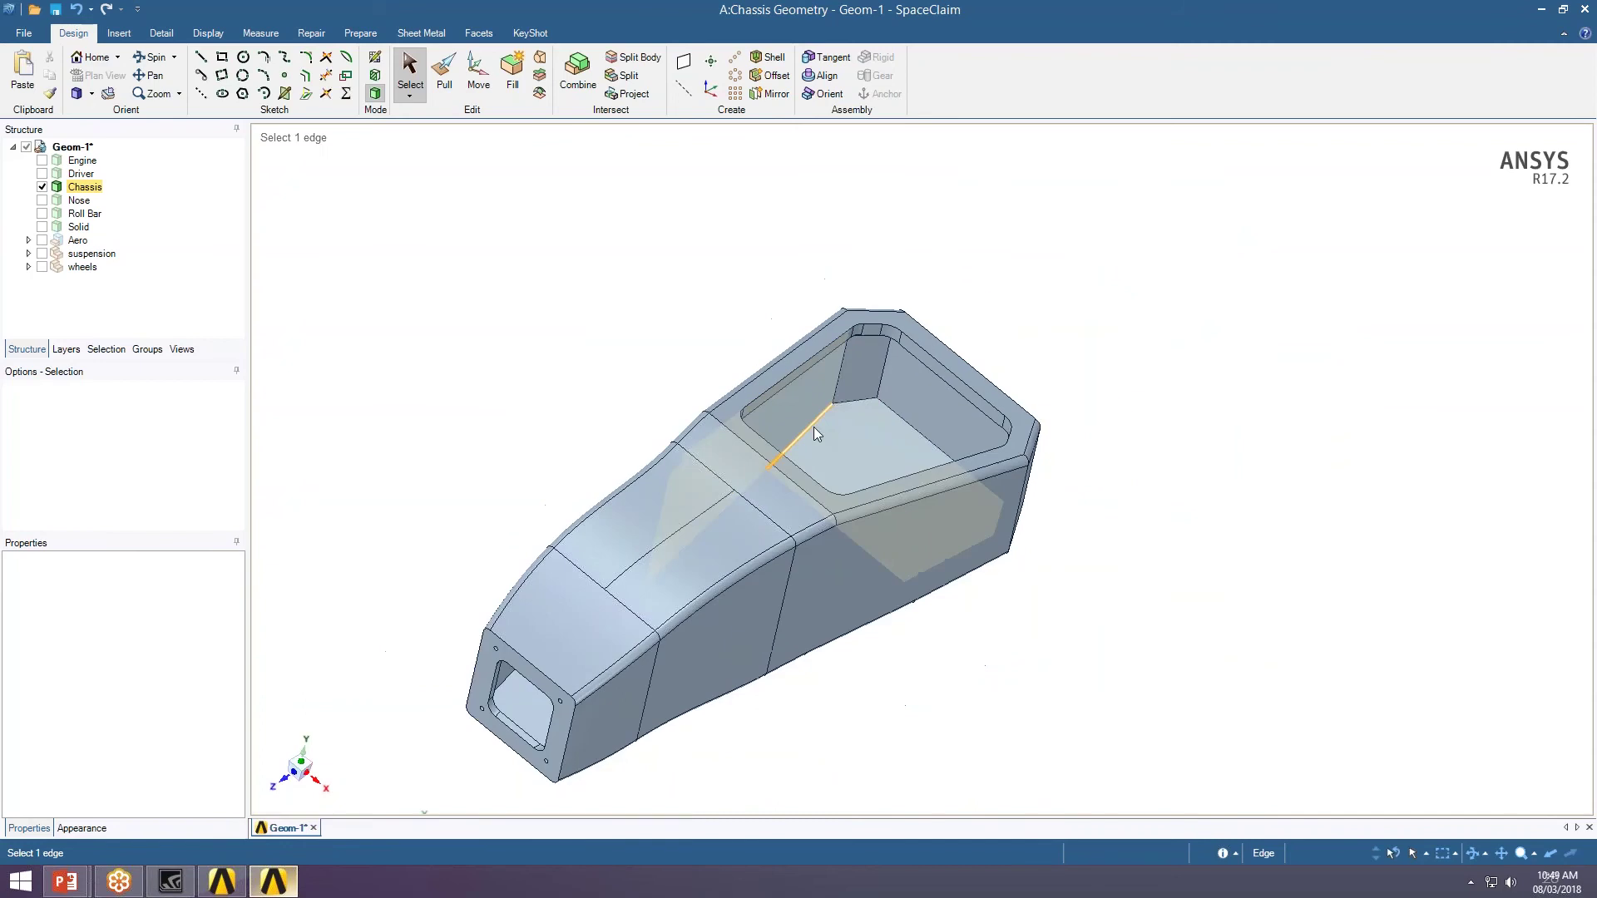
left_click(832, 544)
middle_click_drag(831, 544, 721, 635)
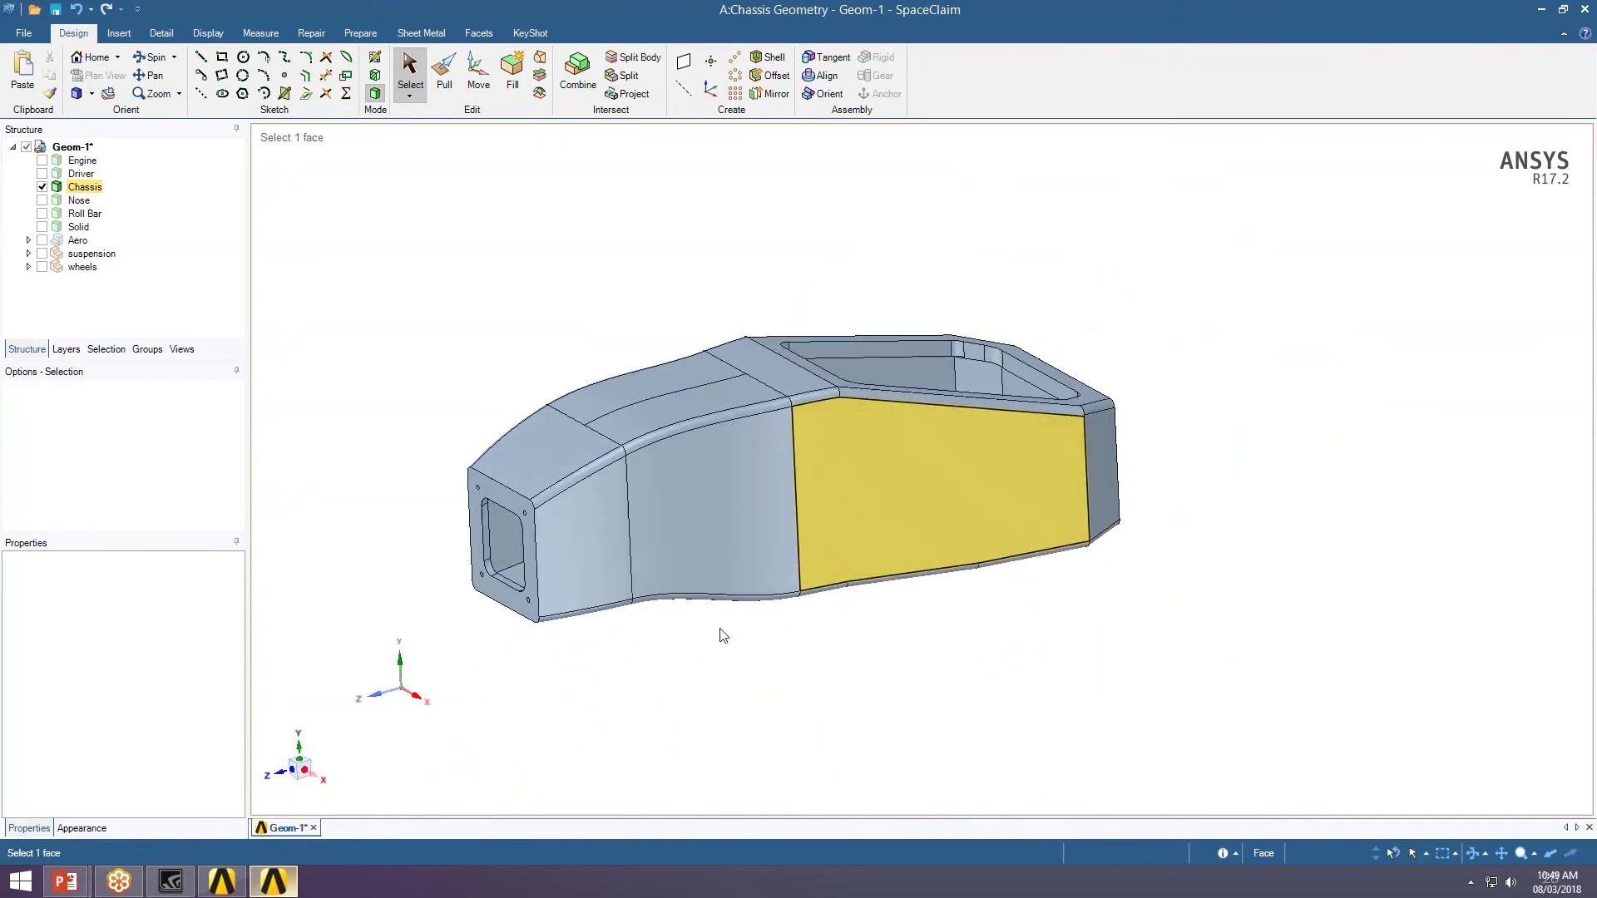
left_click(722, 634)
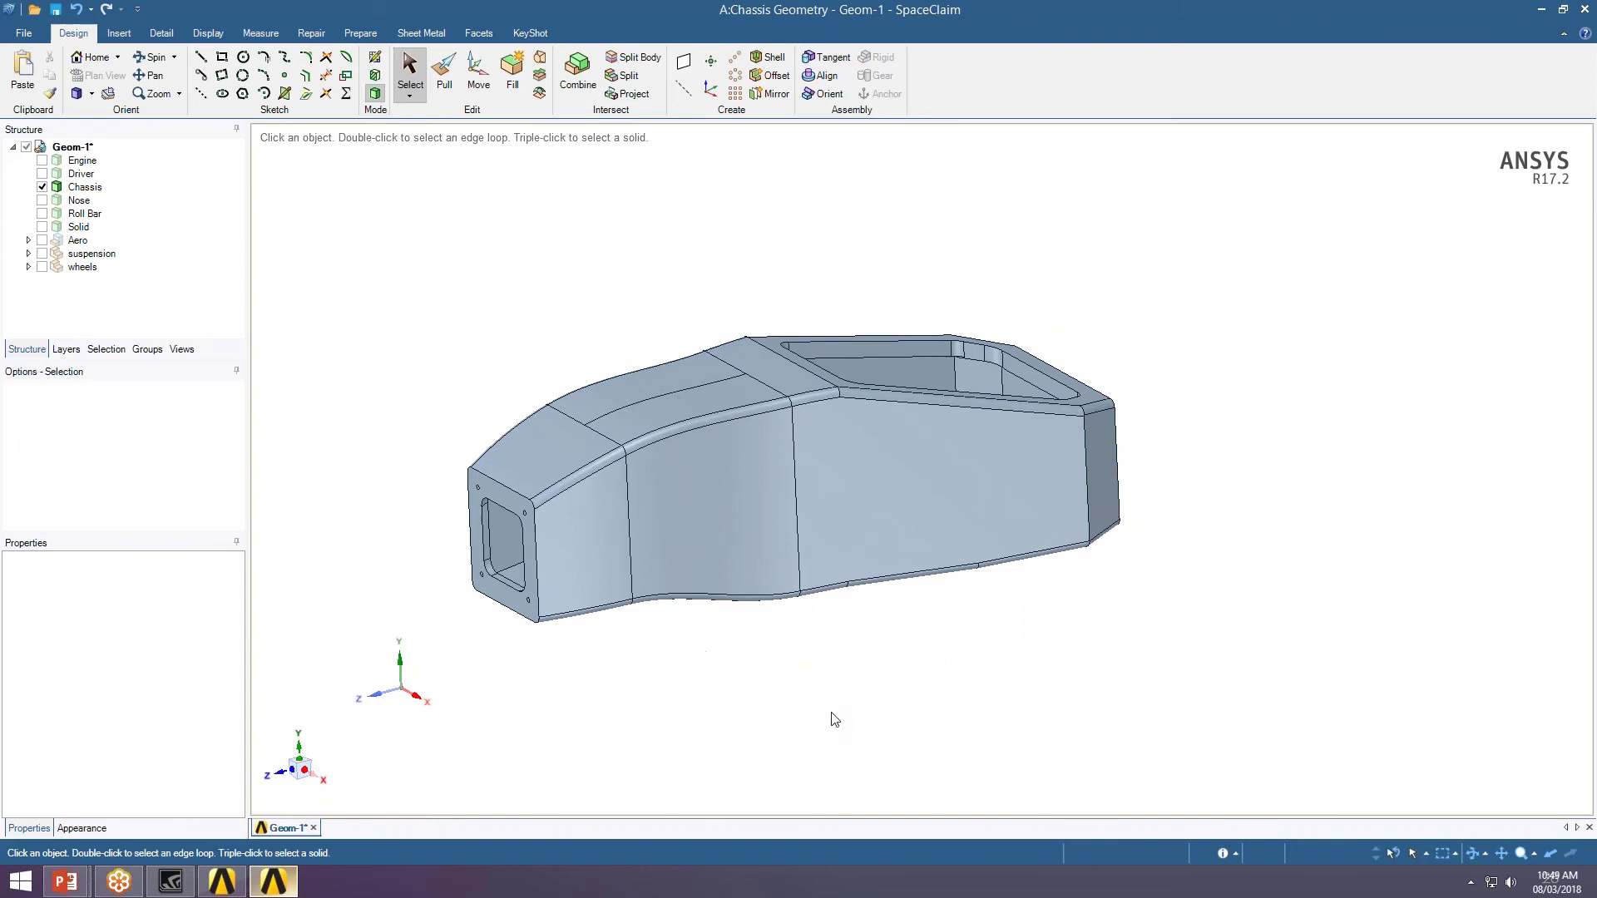
middle_click_drag(743, 334, 738, 225)
left_click(952, 457)
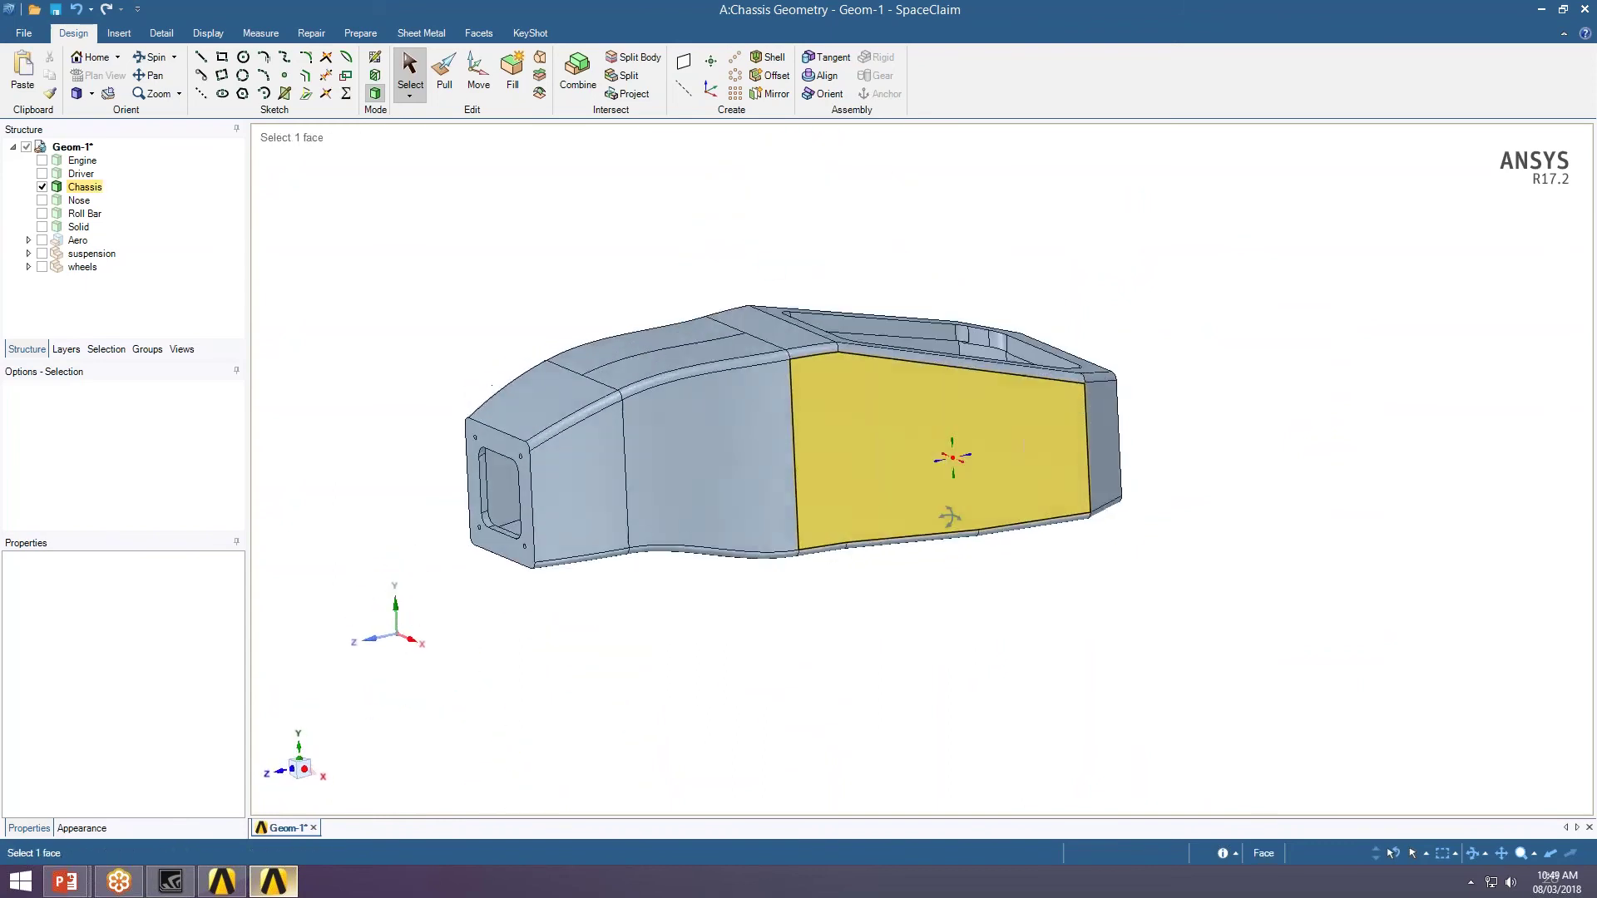
middle_click_drag(949, 516, 980, 538)
left_click(891, 659)
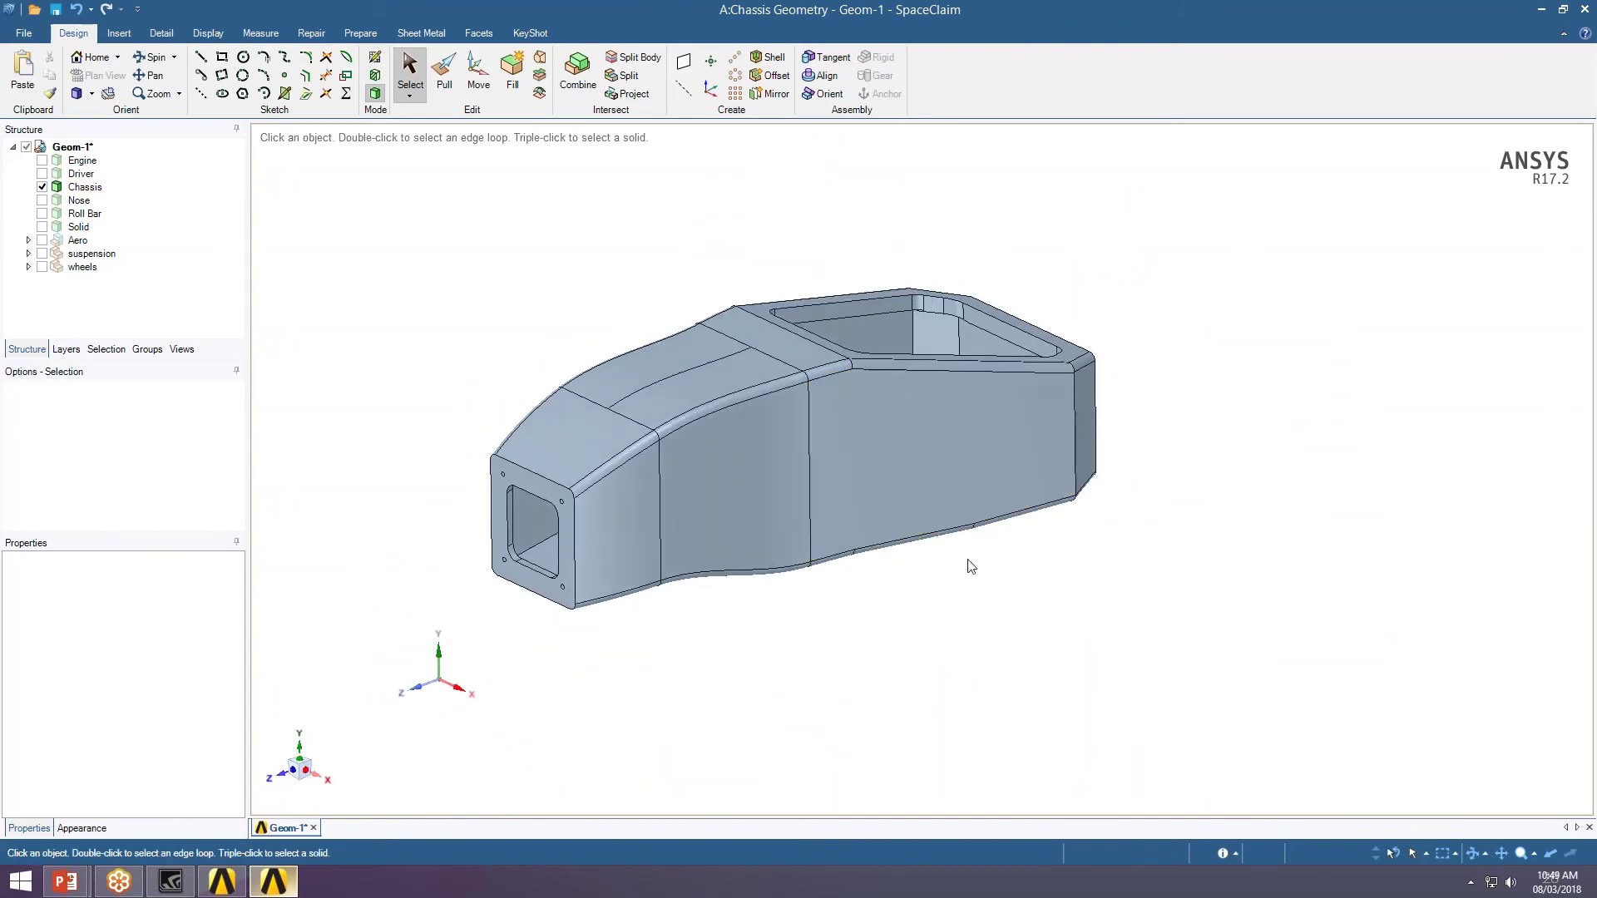
middle_click_drag(970, 633, 877, 535)
left_click(838, 532)
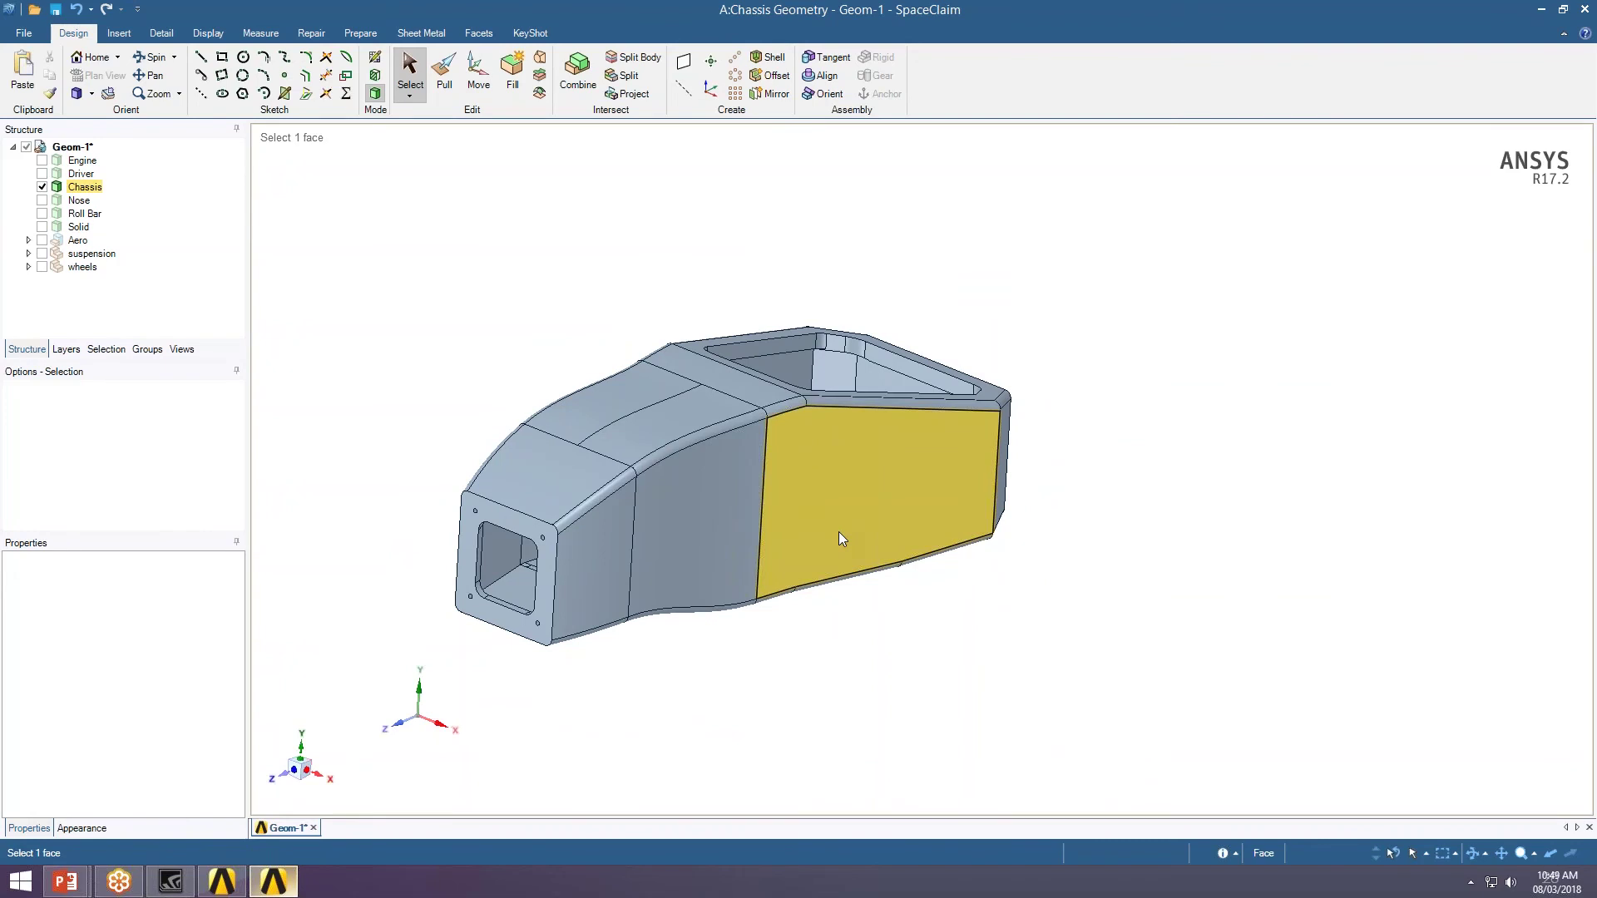
key("Escape")
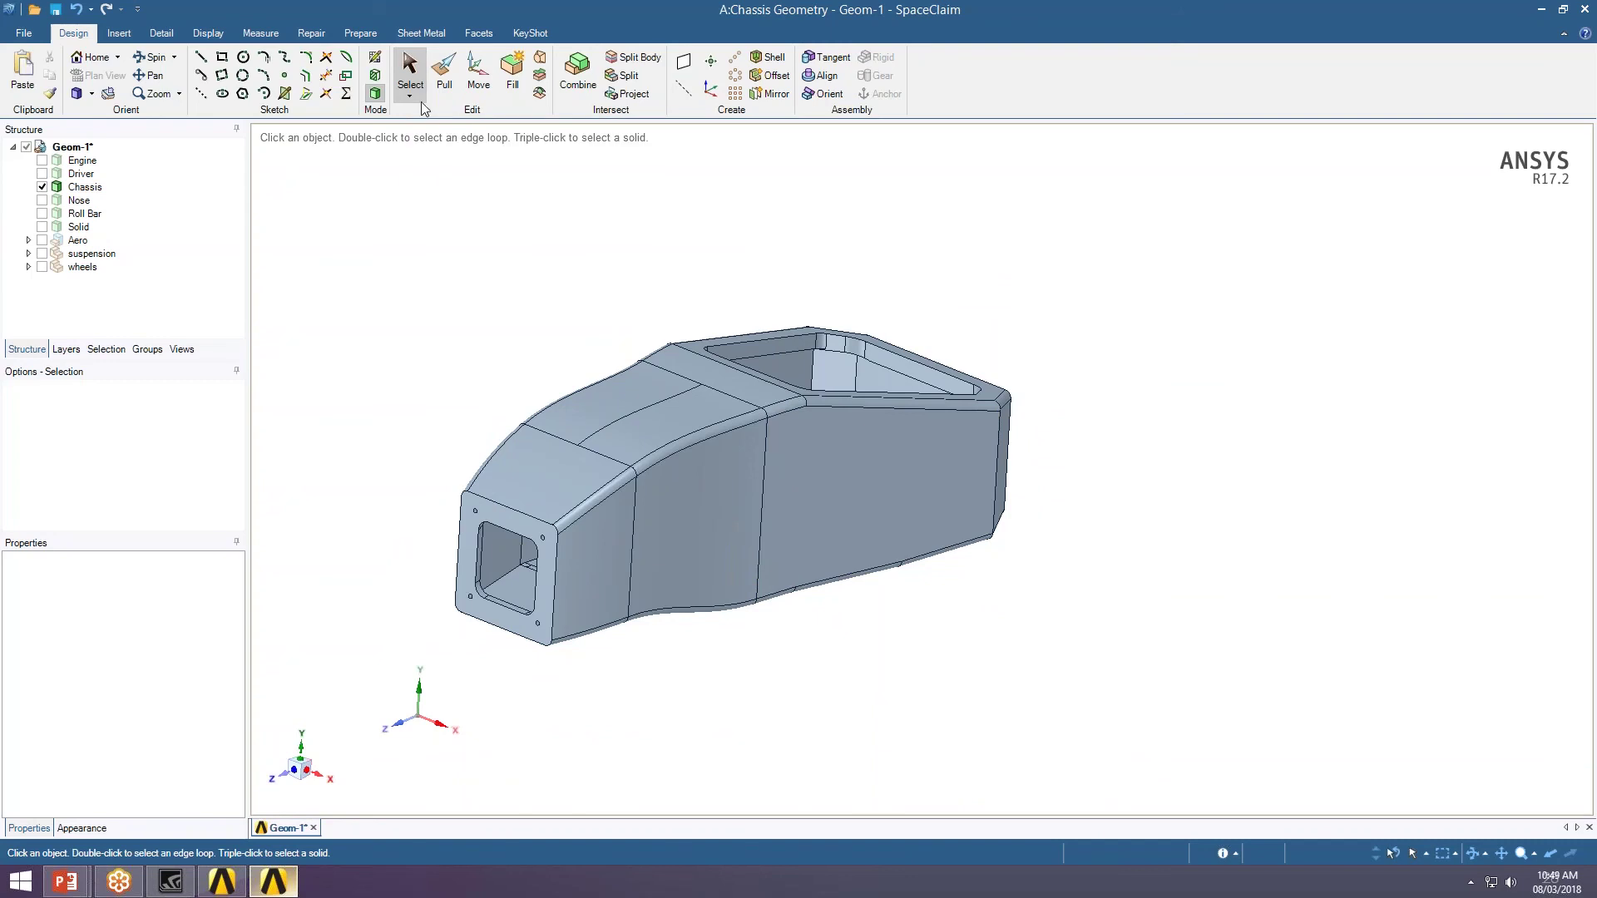
- Select the connected outer skin faces of the chassis, starting from the side panels
left_click(810, 456)
key("v")
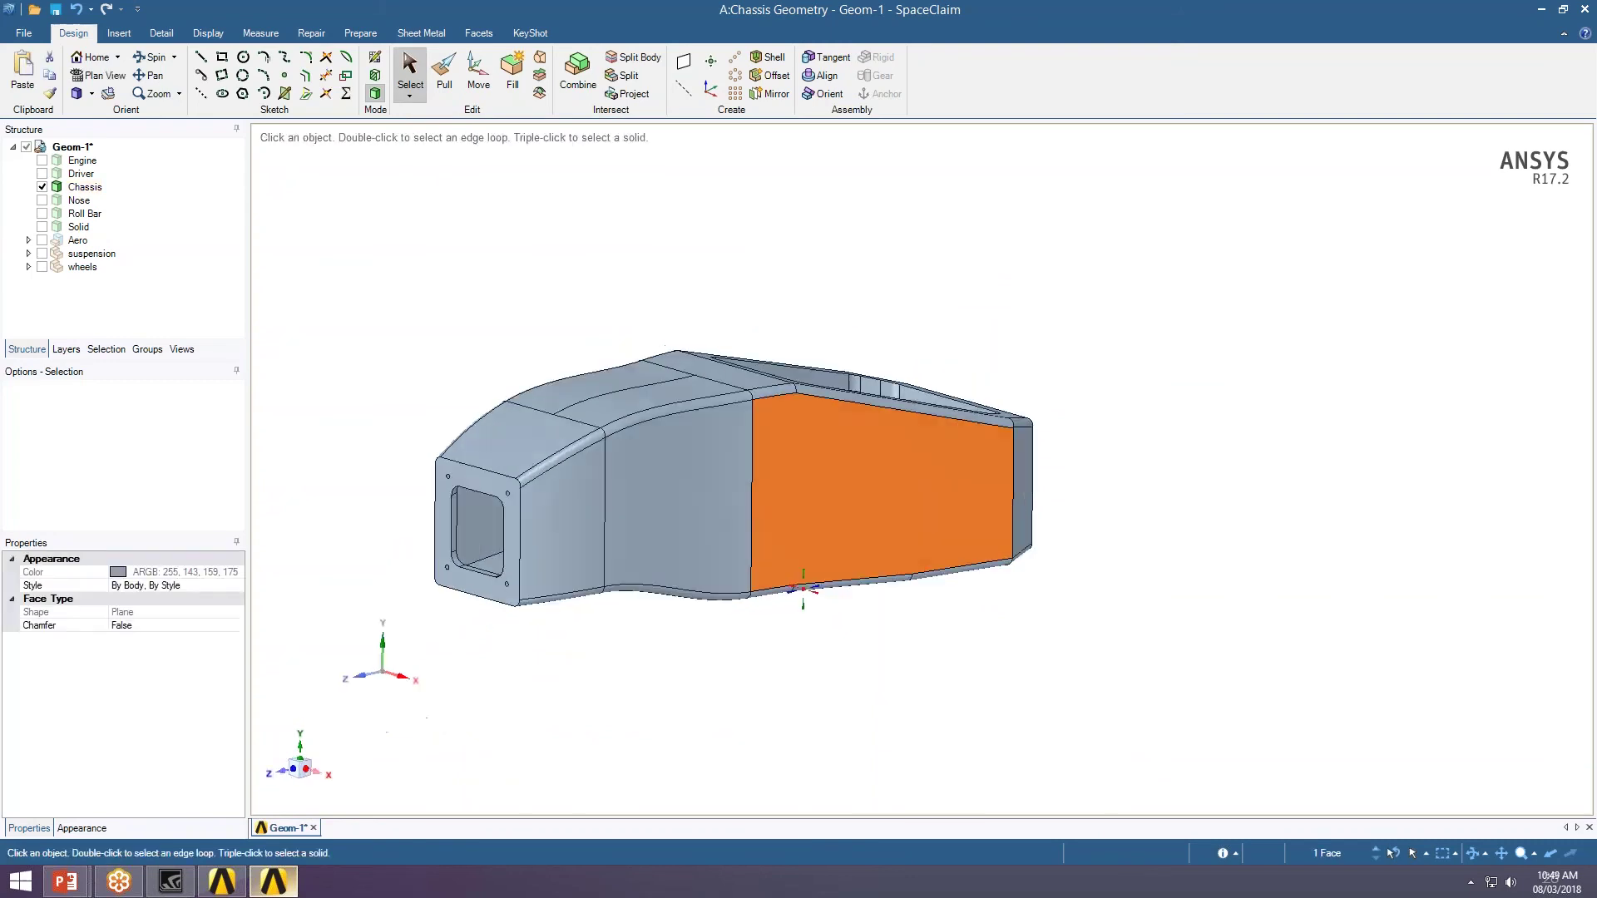
key("h")
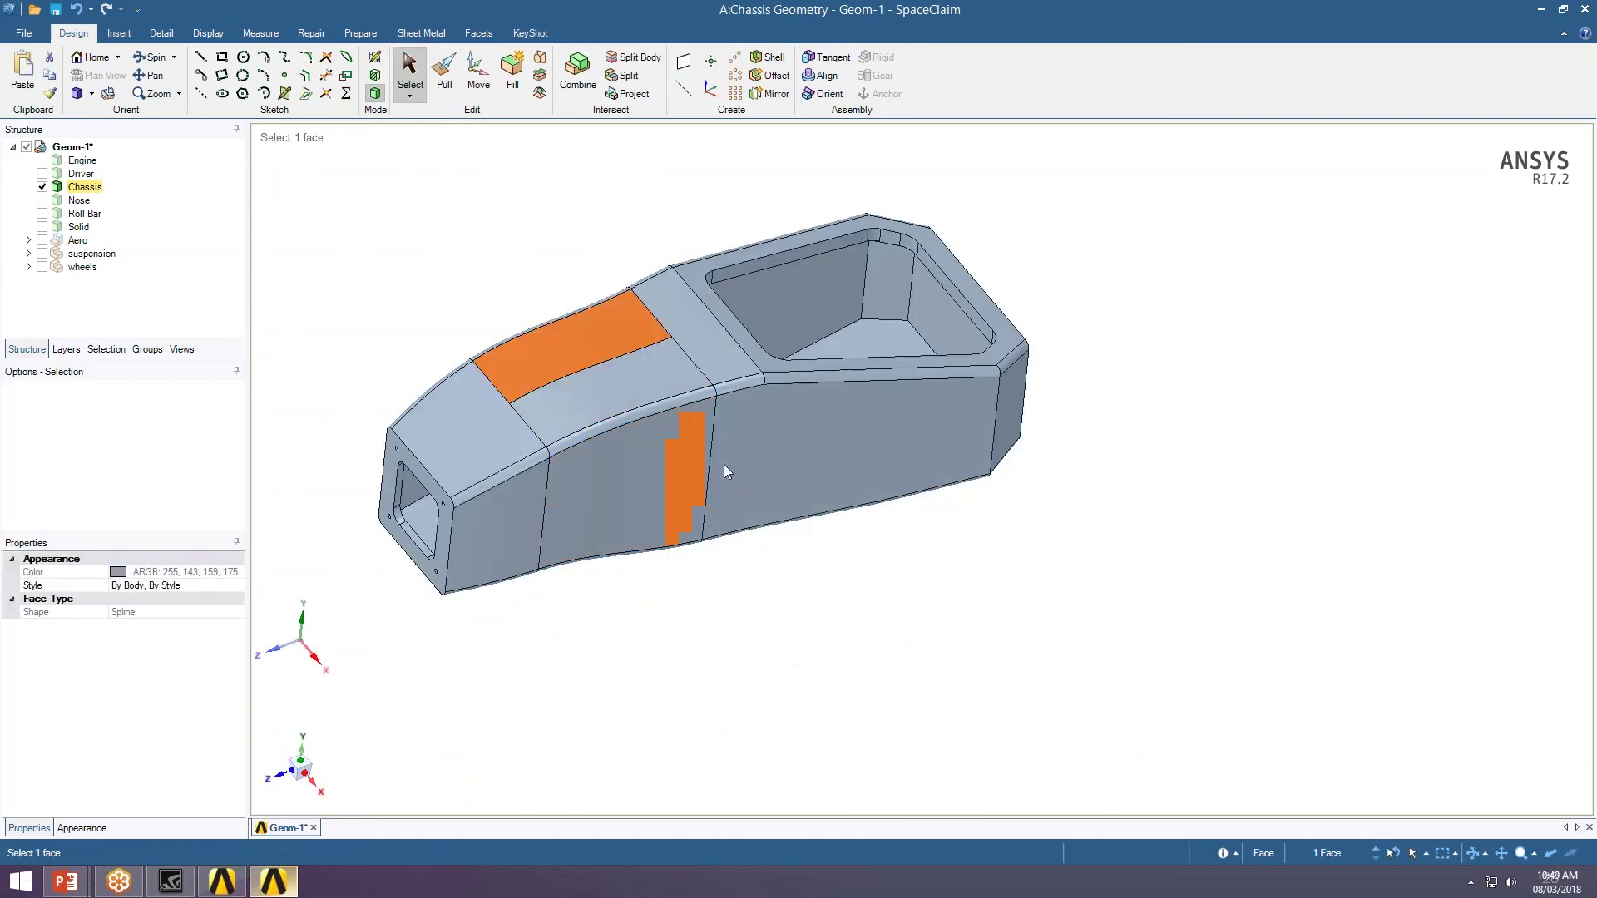
middle_click_drag(635, 515, 612, 511)
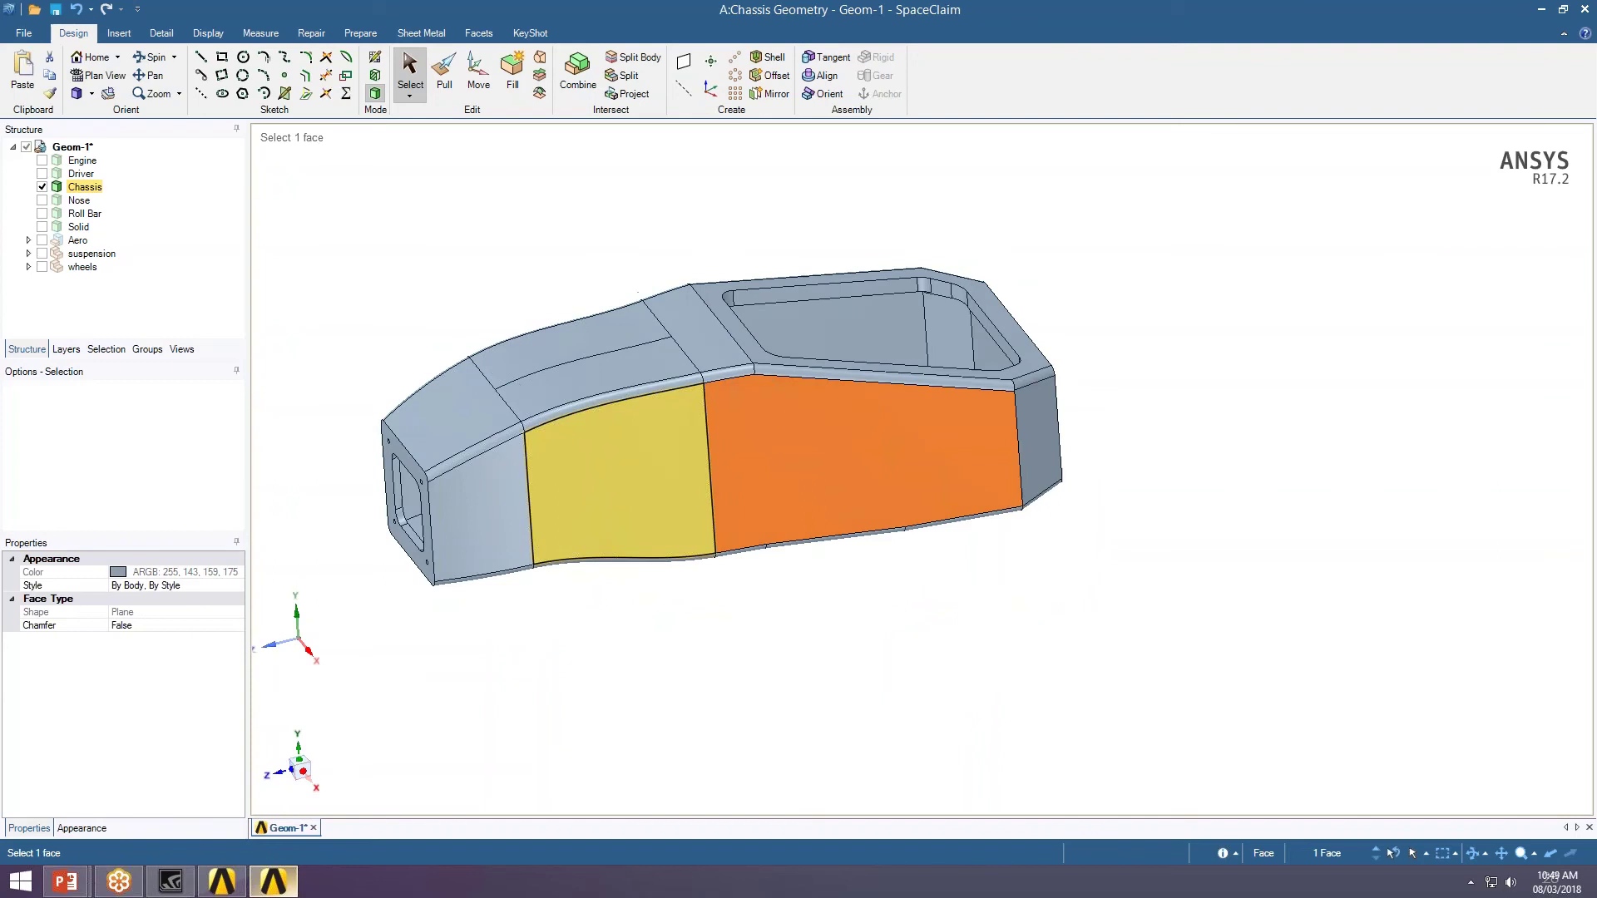
triple_click(670, 478)
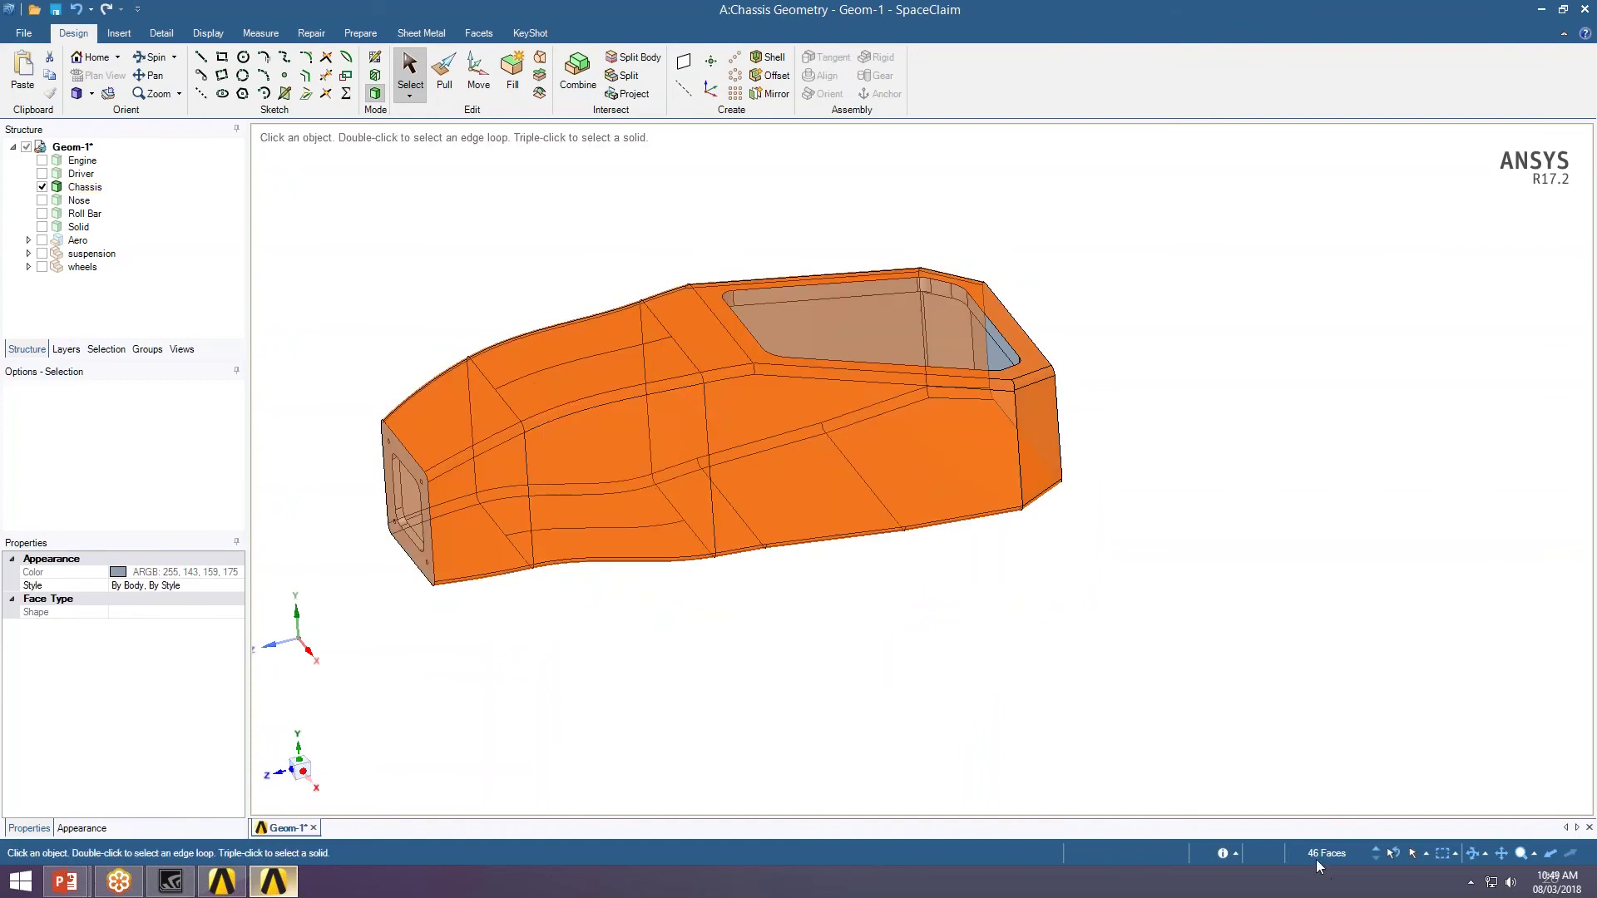
mouse_move(1316, 865)
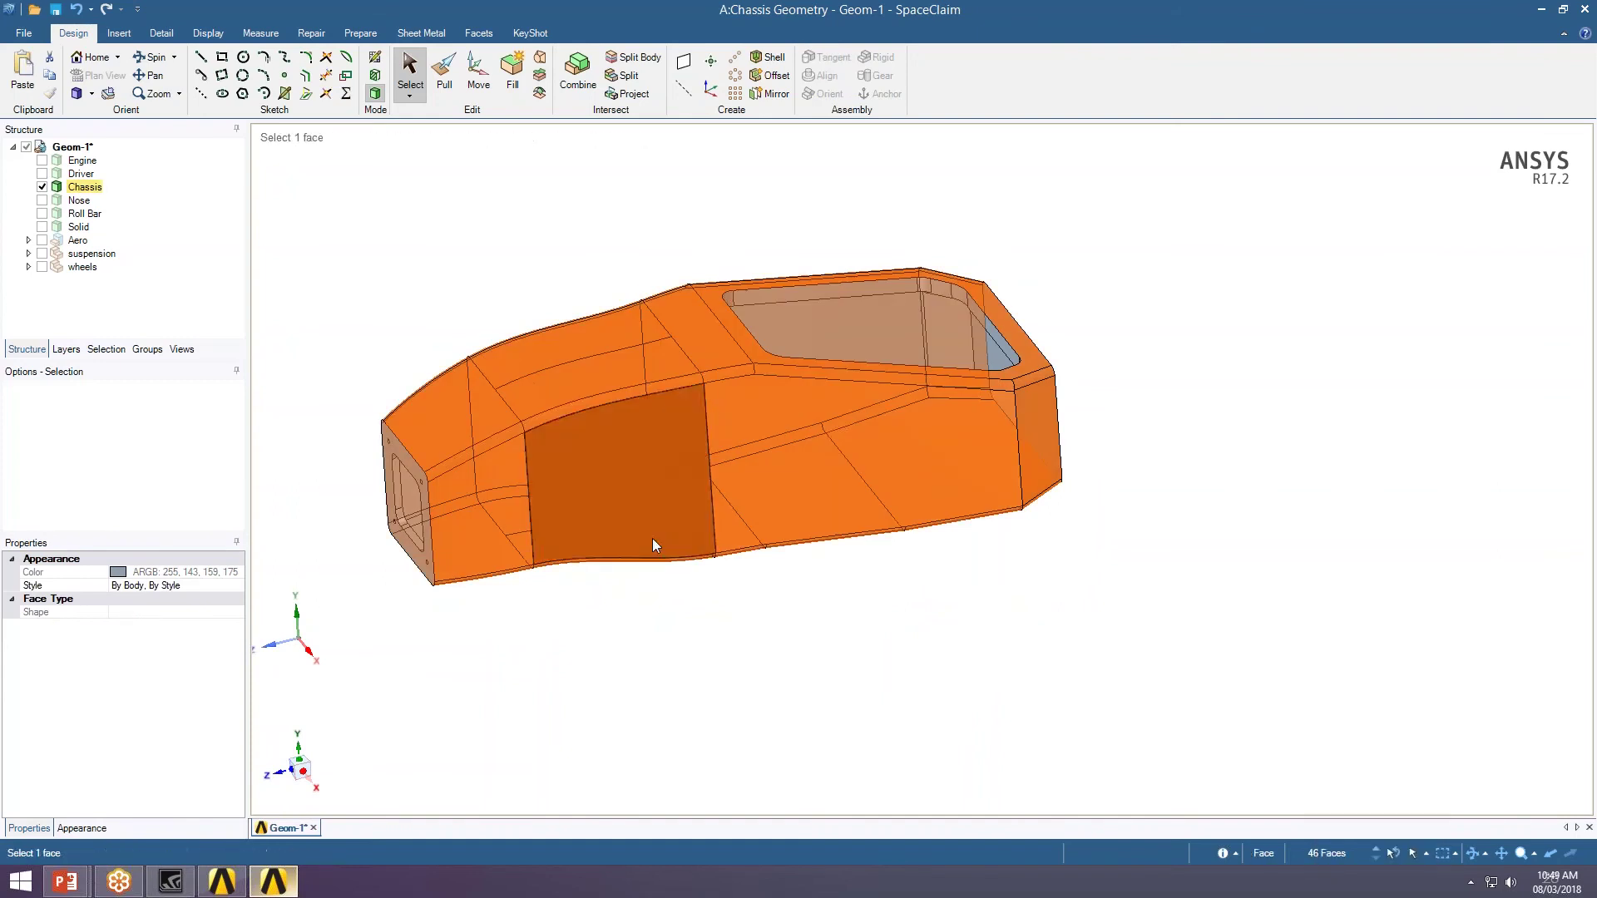
- Add the front and rear end faces of the chassis to the outer face selection
middle_click_drag(733, 676, 797, 661)
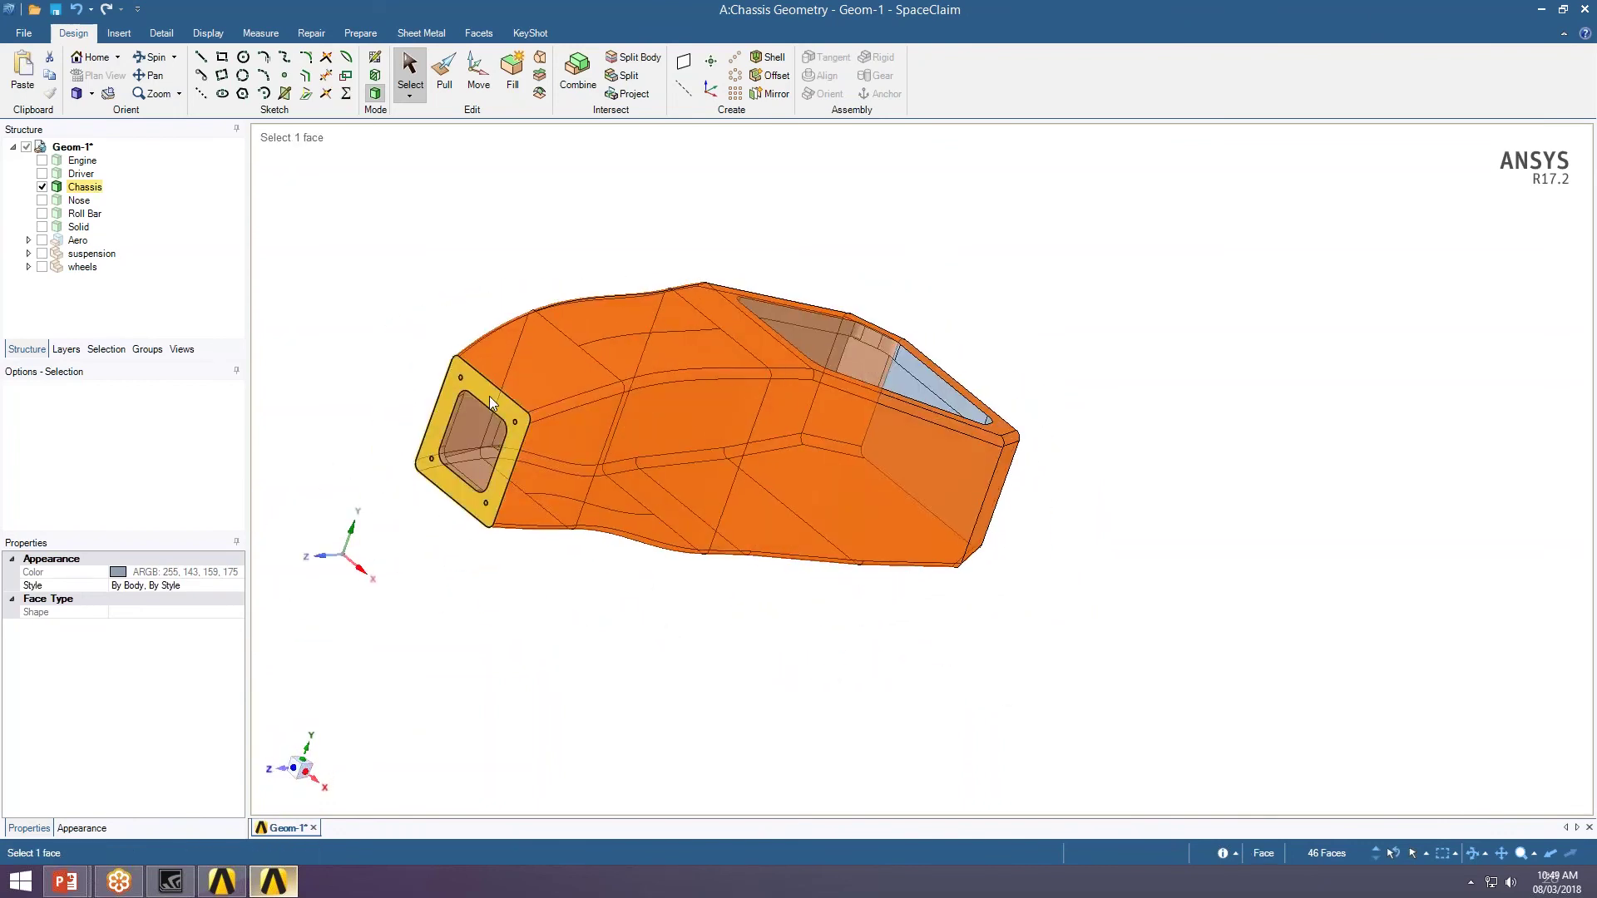
key("ctrl")
left_click(489, 396, "ctrl")
middle_click_drag(943, 562, 876, 460)
key("ctrl")
middle_click_drag(830, 337, 712, 447, "ctrl")
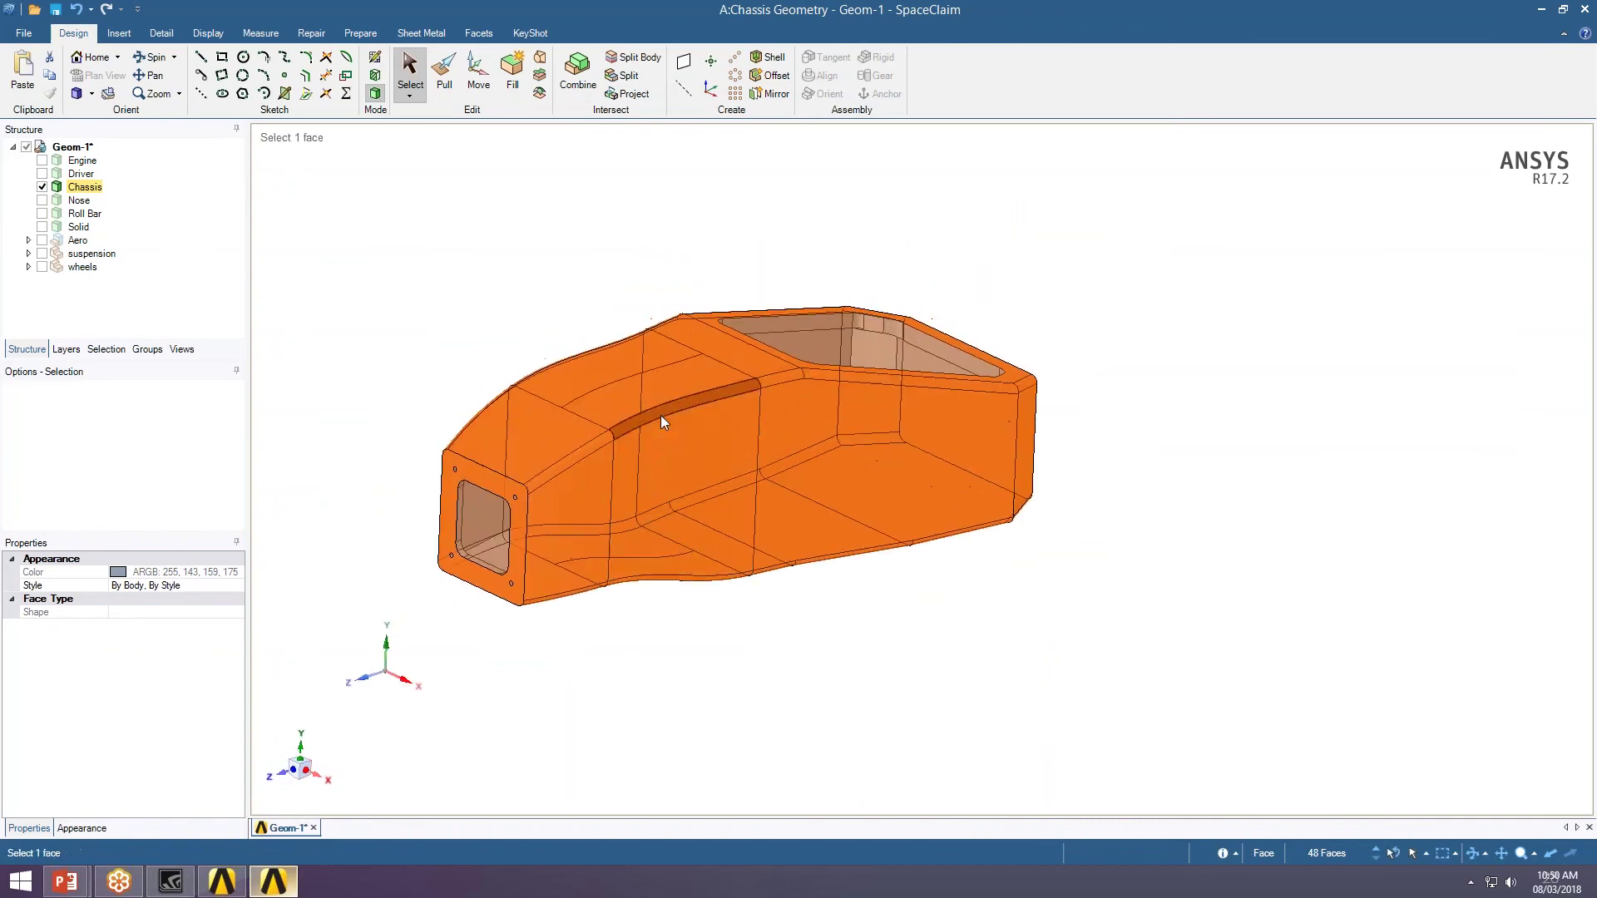
- Copy the selected outer faces, hide the Chassis solid and paste the faces as a separate surface body
key("ctrl")
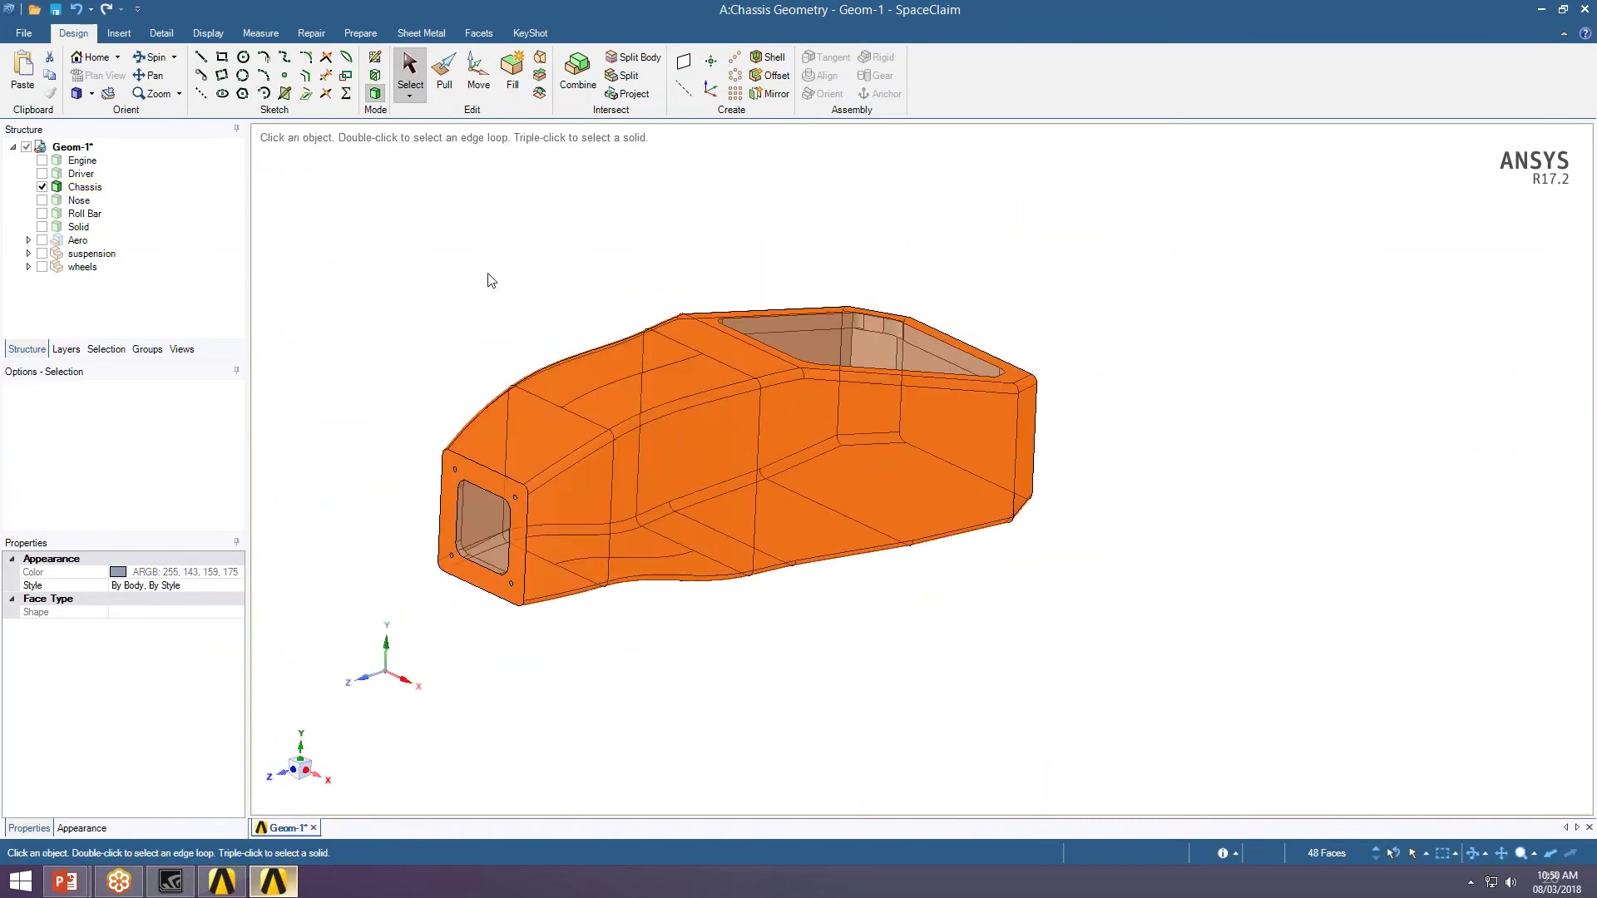
left_click(41, 187)
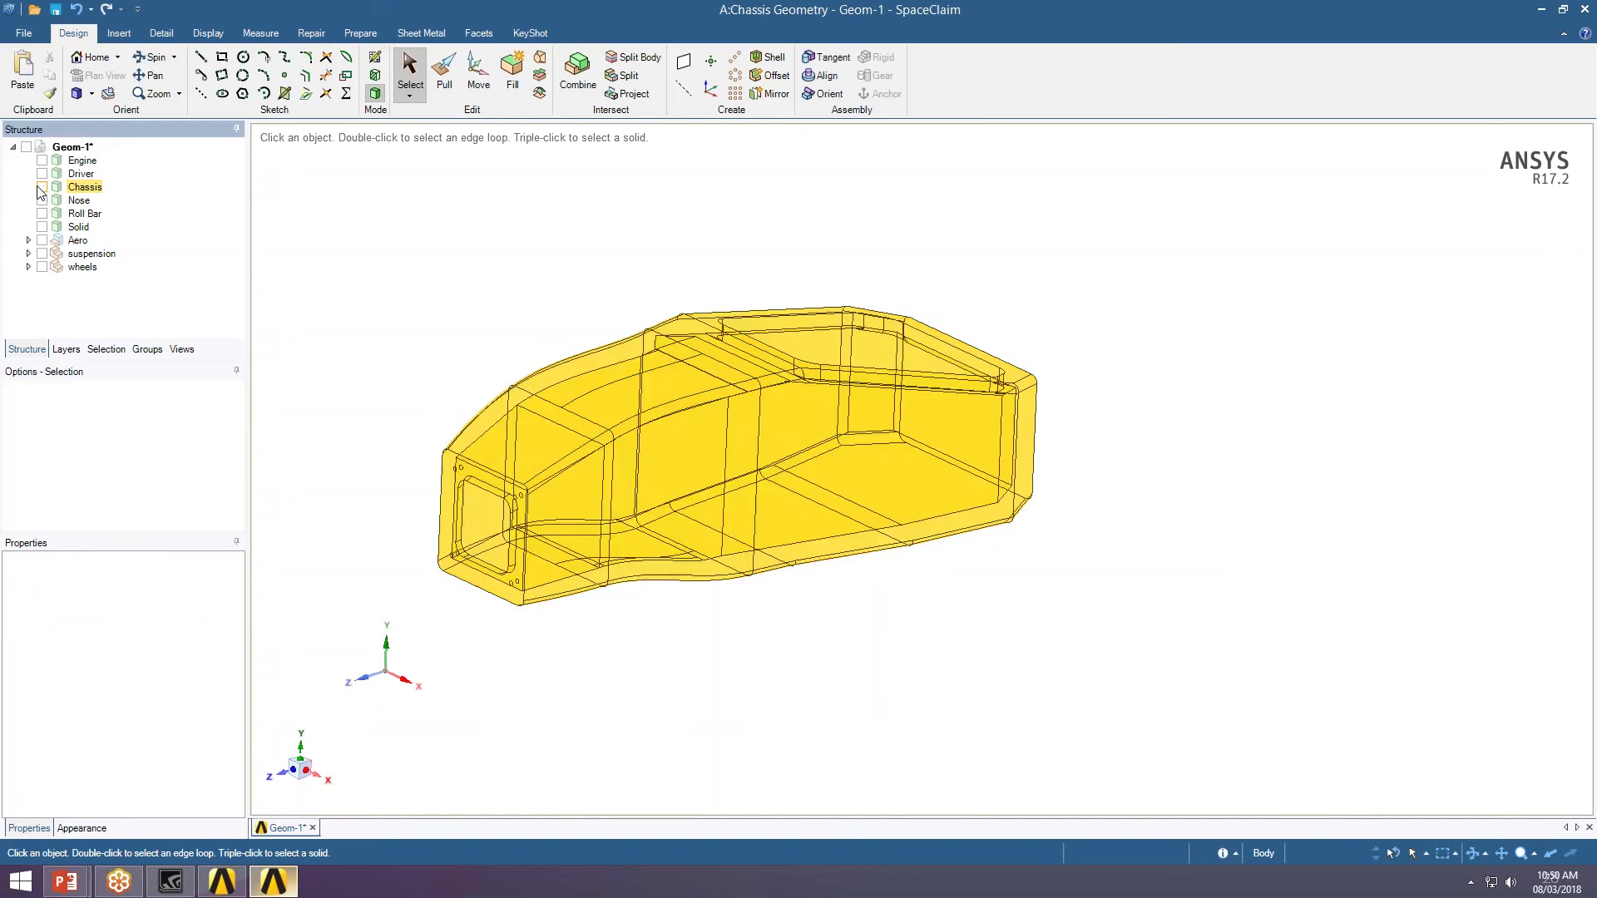
key("ctrl")
key("ctrl+v")
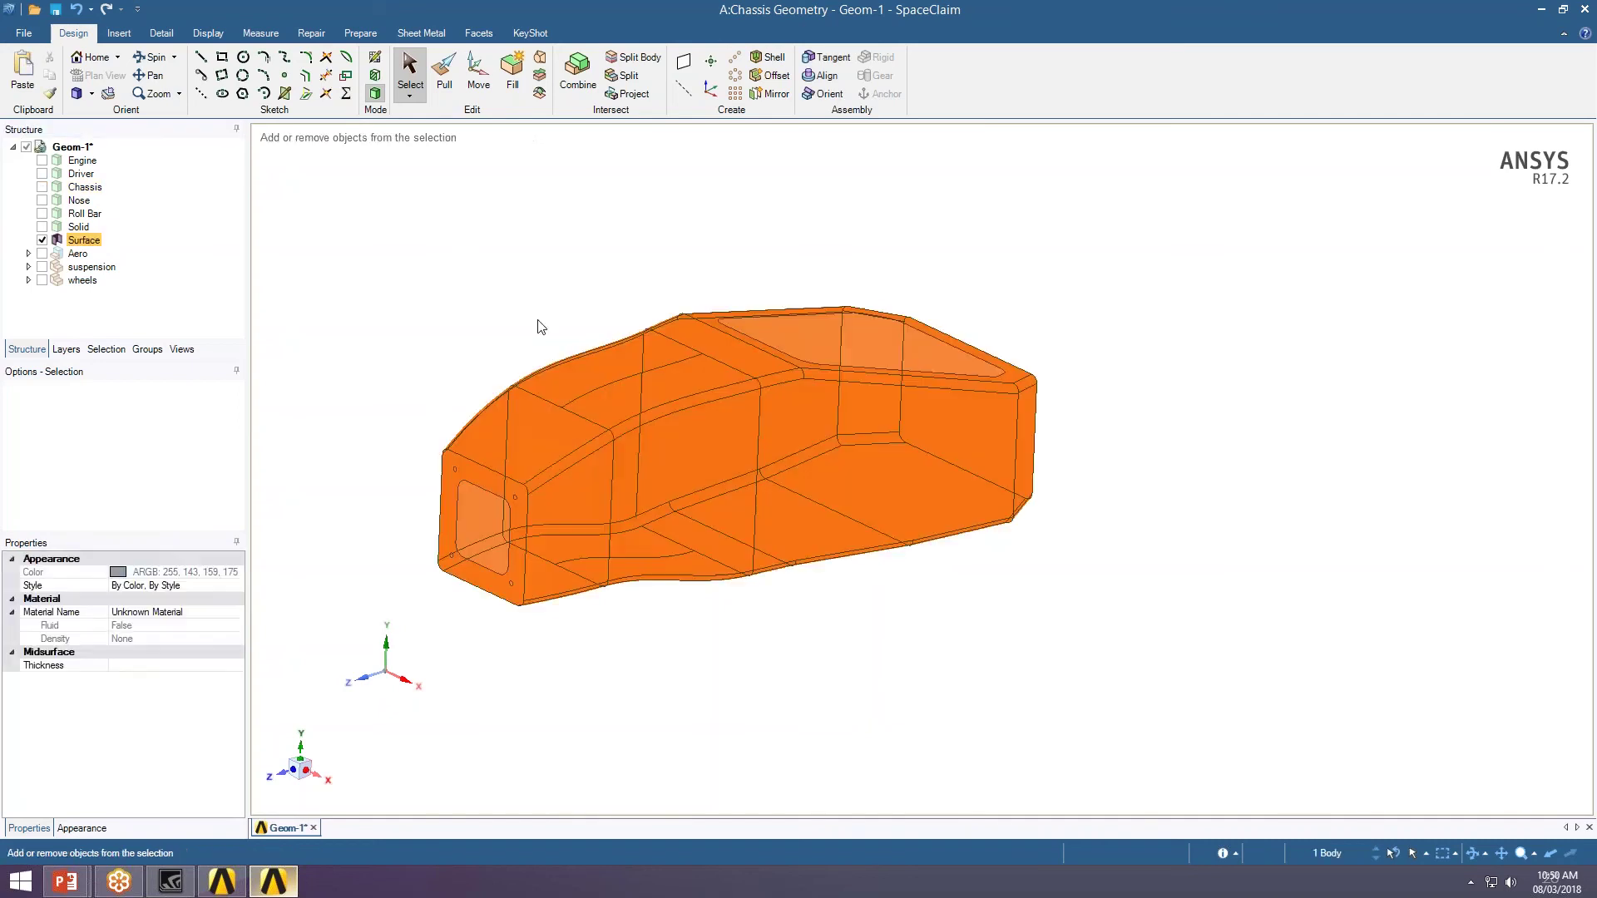
- Inspect the pasted surface body from several angles, checking its front face and side panels
key("Escape")
middle_click_drag(546, 286, 991, 356)
middle_click_drag(992, 443, 982, 312)
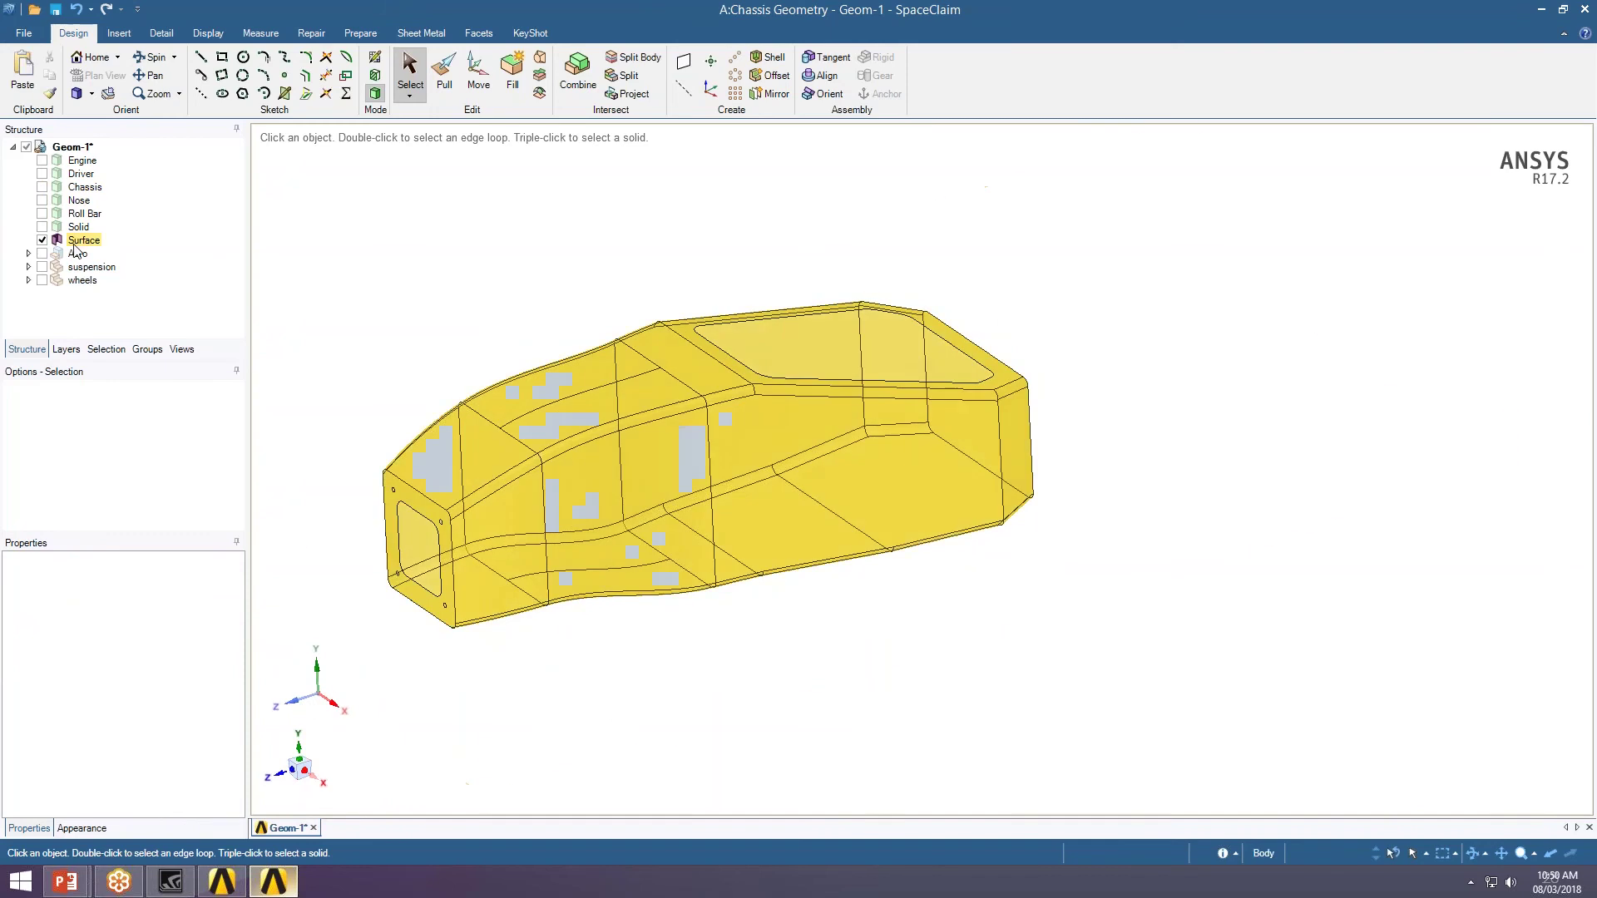
middle_click_drag(828, 688, 582, 515)
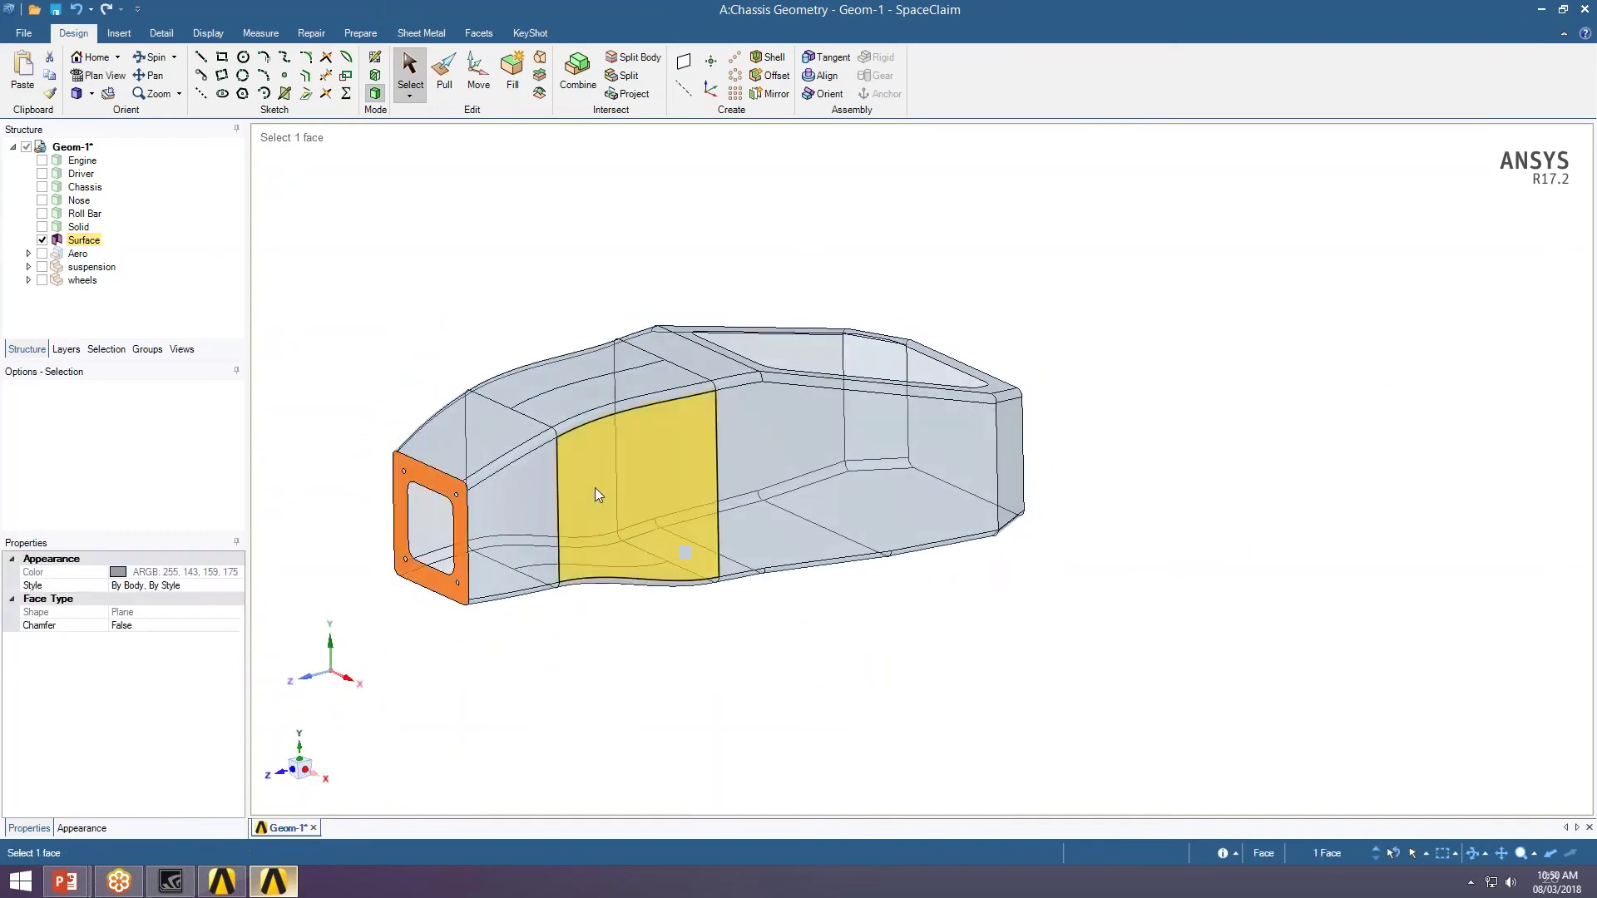
left_click(595, 495)
middle_click_drag(596, 495, 663, 314)
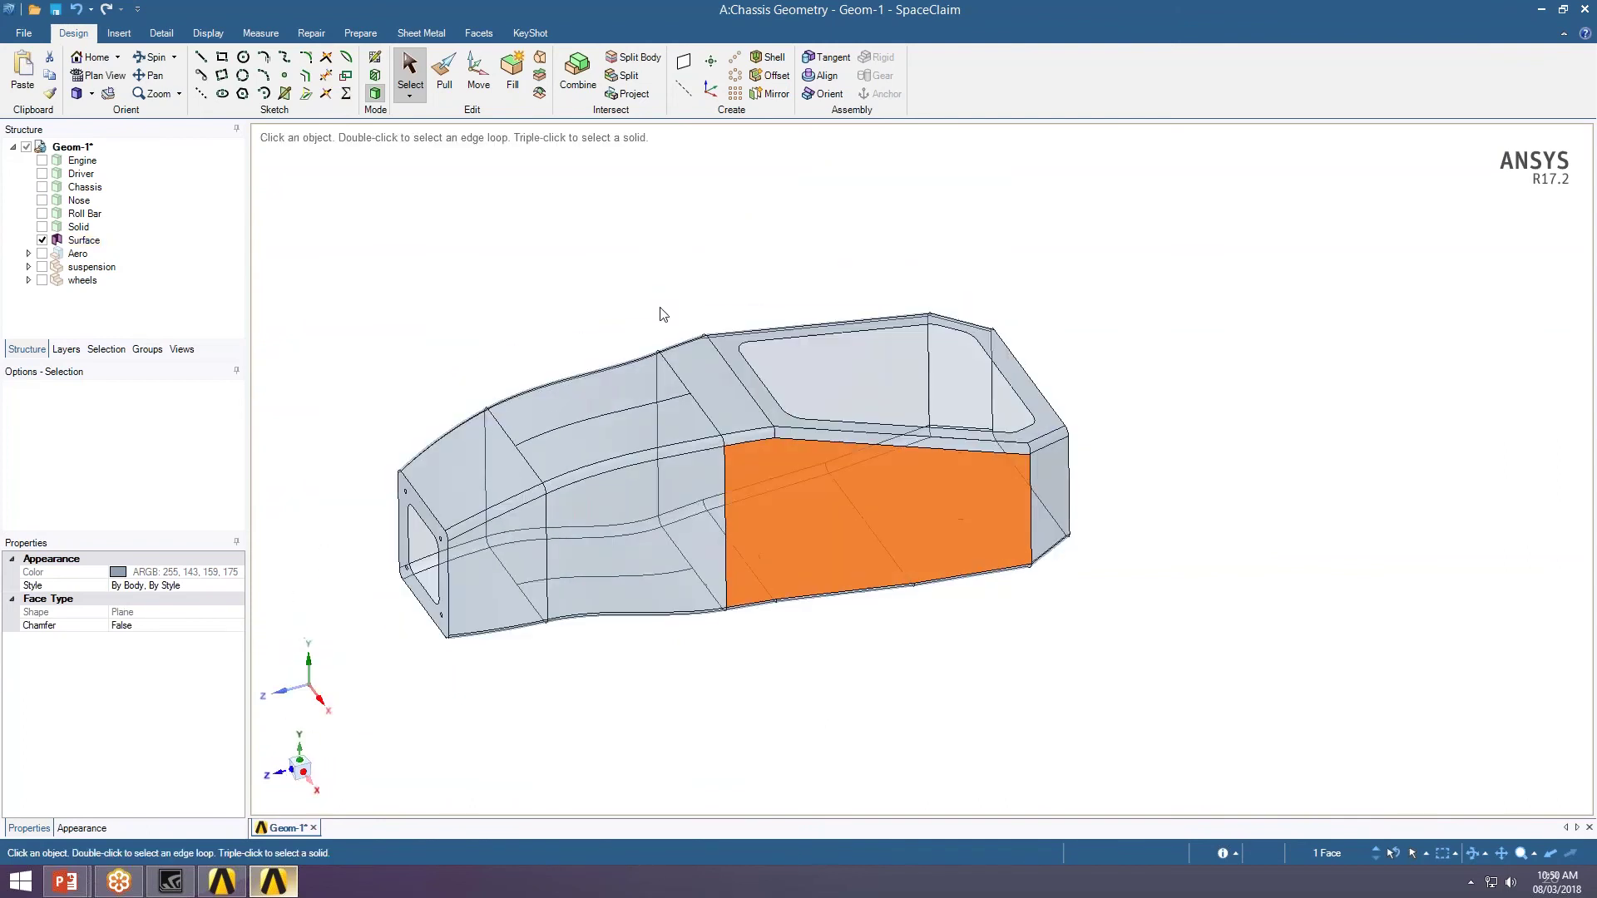
left_click(497, 286)
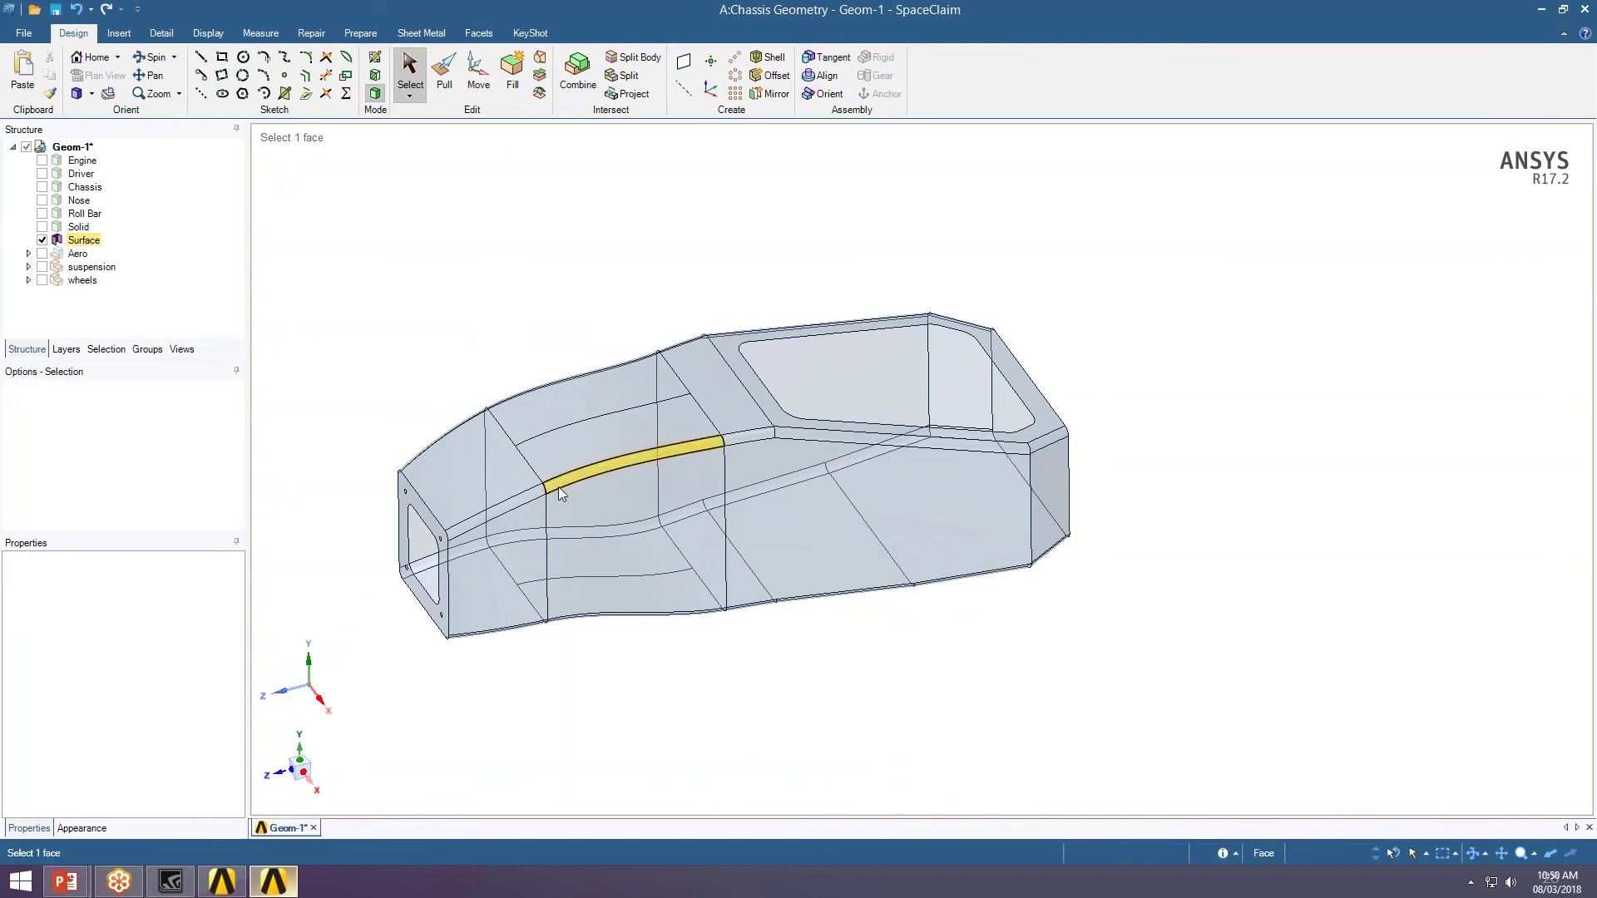
- Examine the rounded faces along the chassis surface's upper side edge and the joints between them near the cockpit opening
scroll(569, 485, "up", 3)
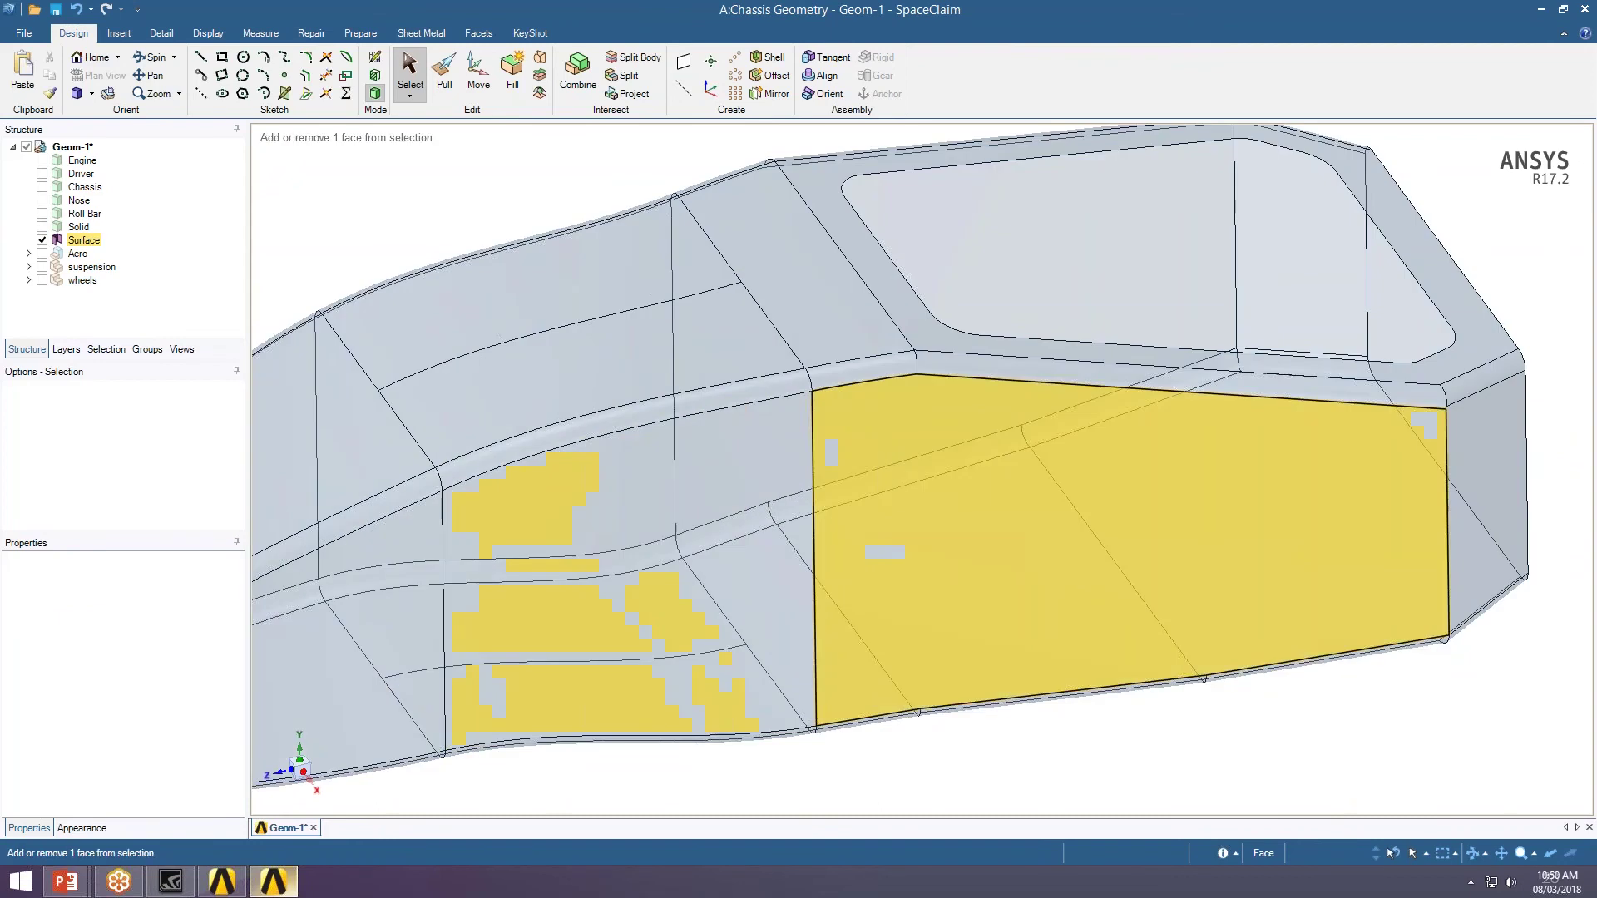
scroll(746, 525, "up", 5)
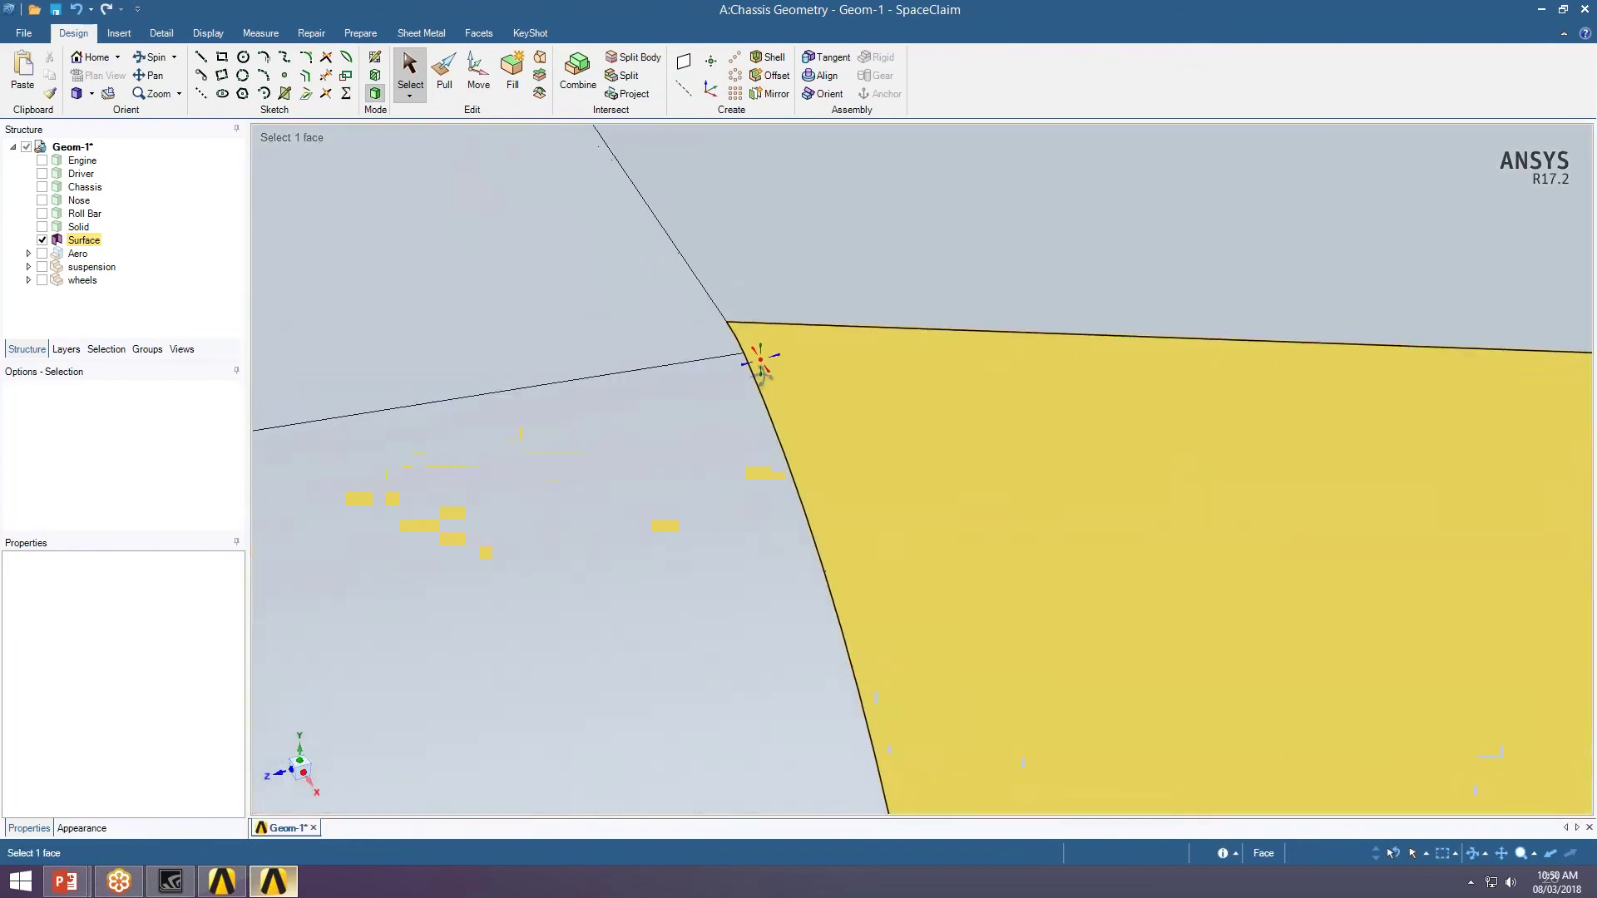
middle_click_drag(756, 358, 763, 422)
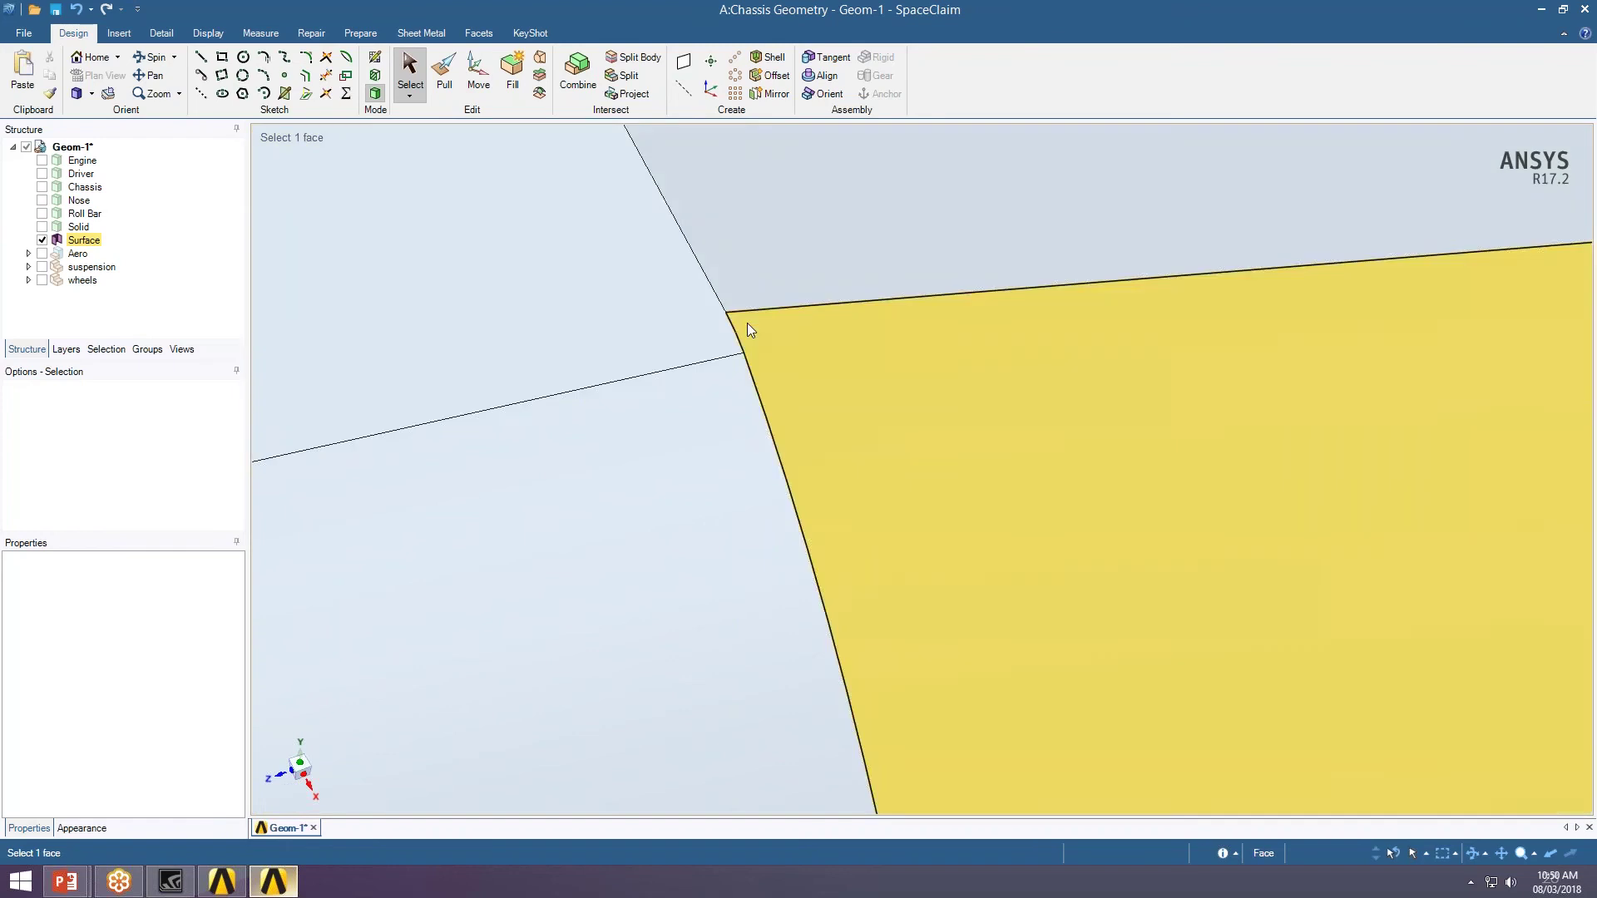
scroll(723, 440, "down", 4)
left_click(720, 455)
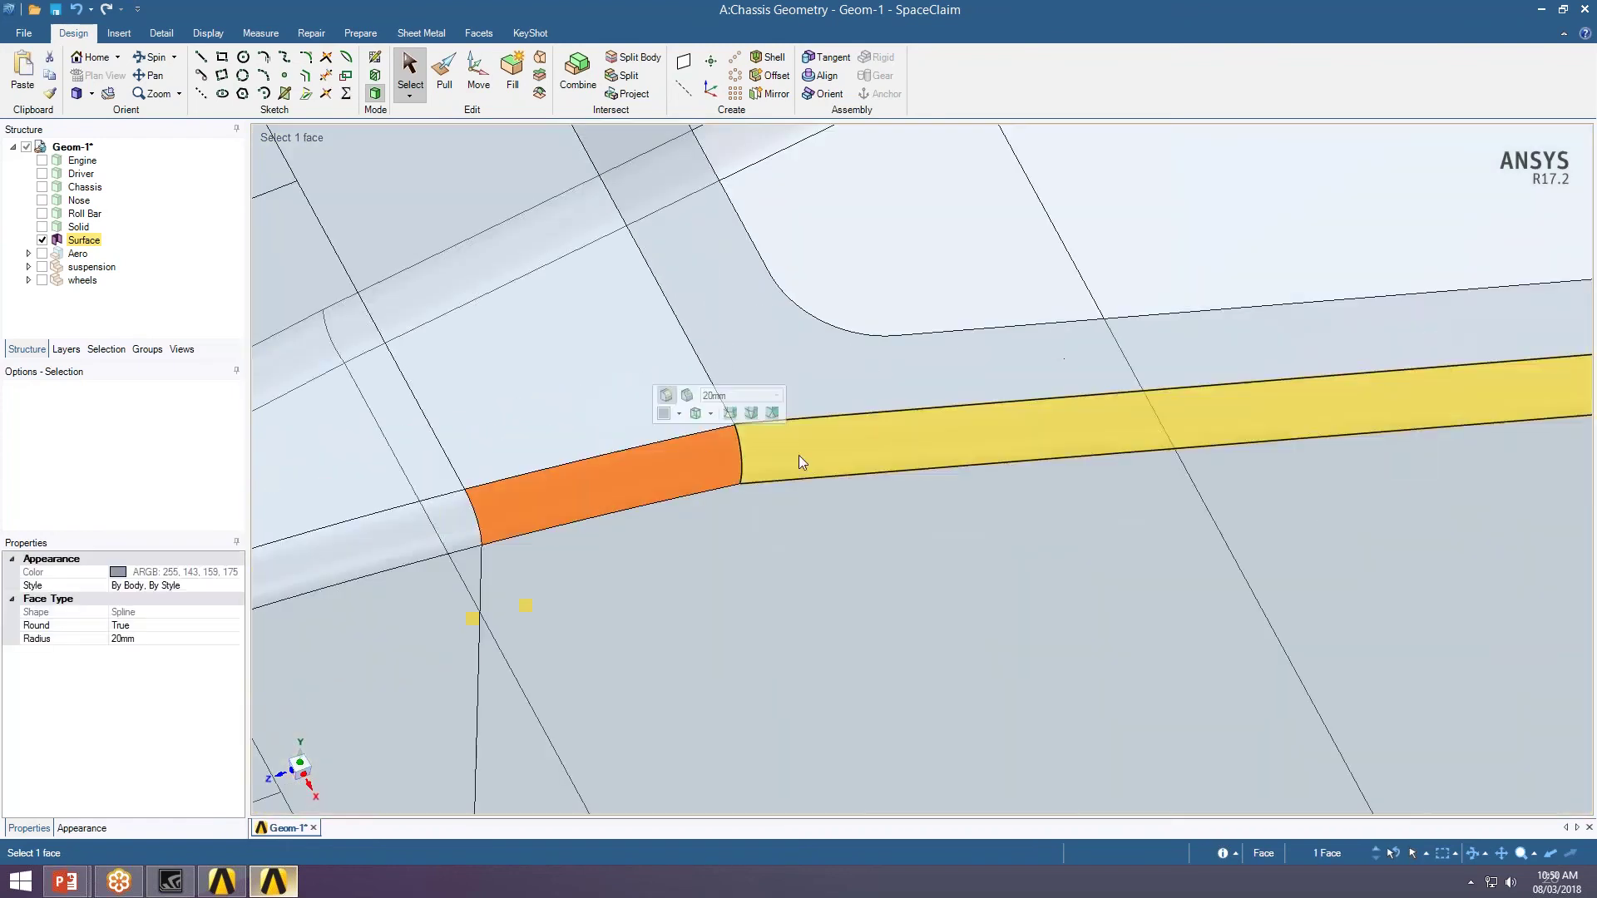
left_click(799, 455)
scroll(865, 299, "up", 1)
scroll(880, 278, "down", 5)
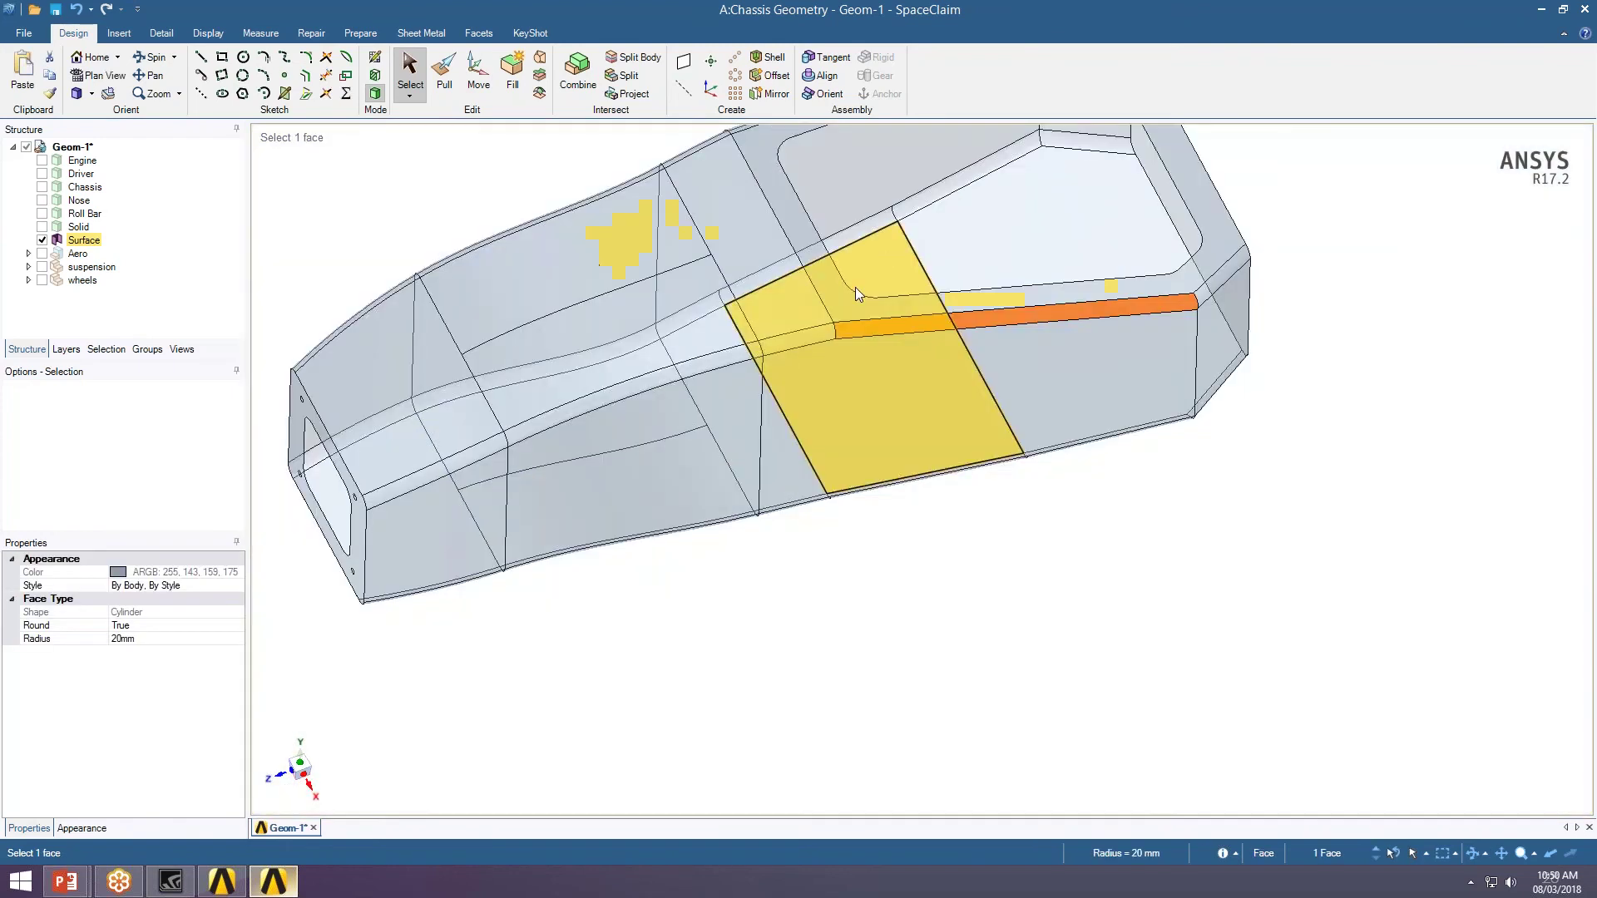
left_click(903, 562)
mouse_move(903, 562)
middle_mouse_down()
mouse_move(904, 496)
mouse_move(909, 535)
middle_mouse_up()
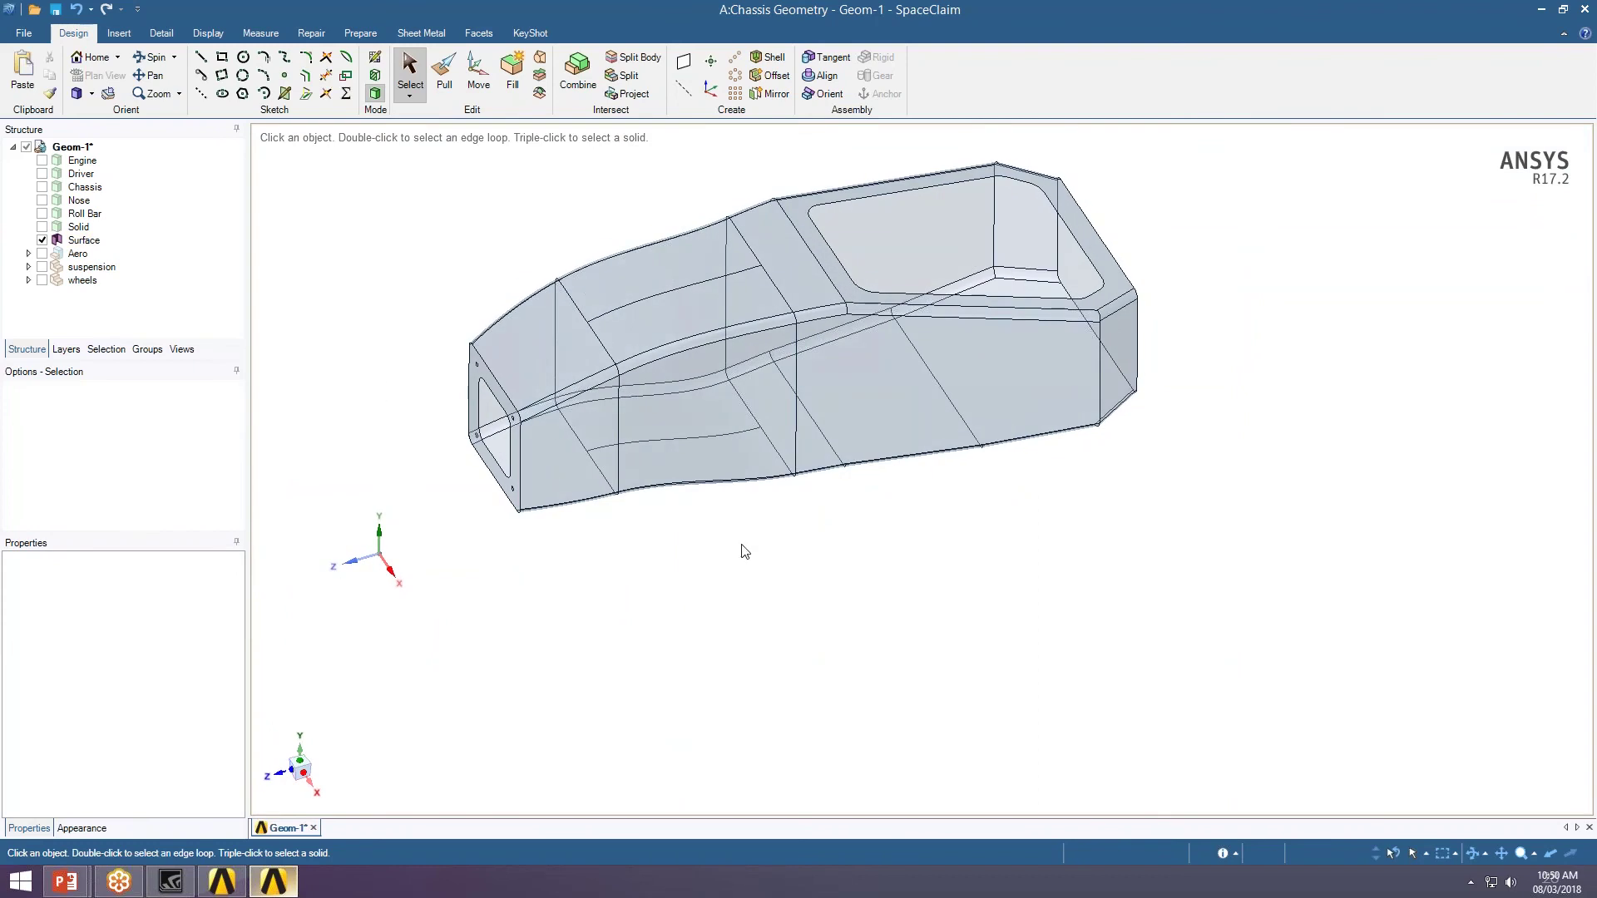
- Examine closely the joint between the front and middle rounded faces on the upper side edge for a gap
middle_click_drag(796, 388, 790, 511, "ctrl")
scroll(603, 489, "up", 5)
scroll(638, 491, "up", 5)
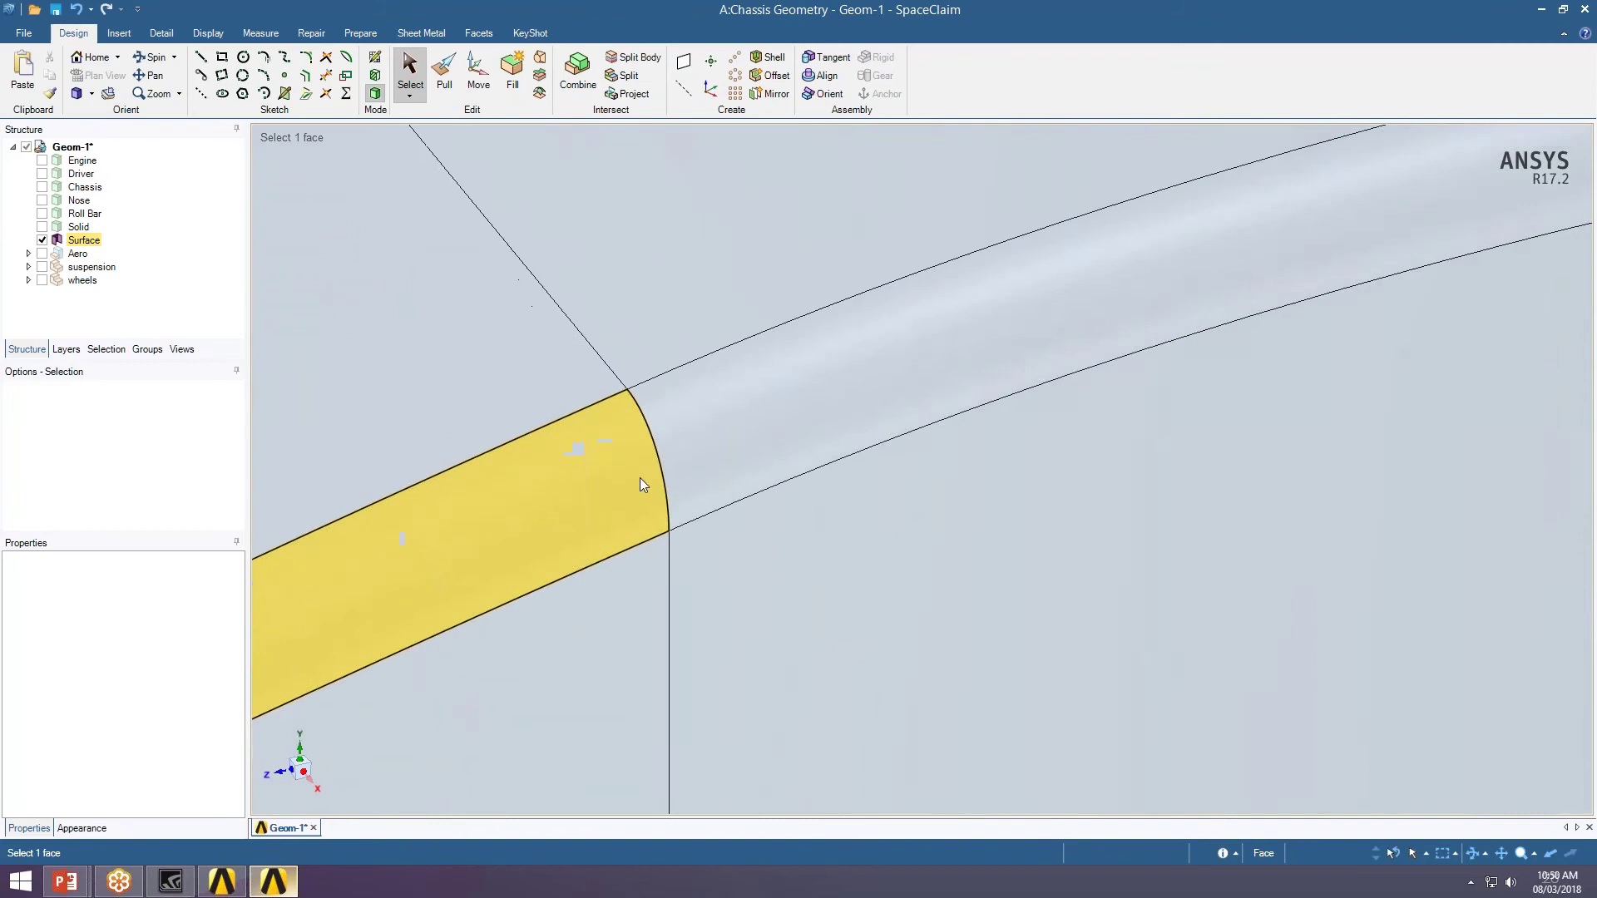
scroll(587, 433, "up", 6)
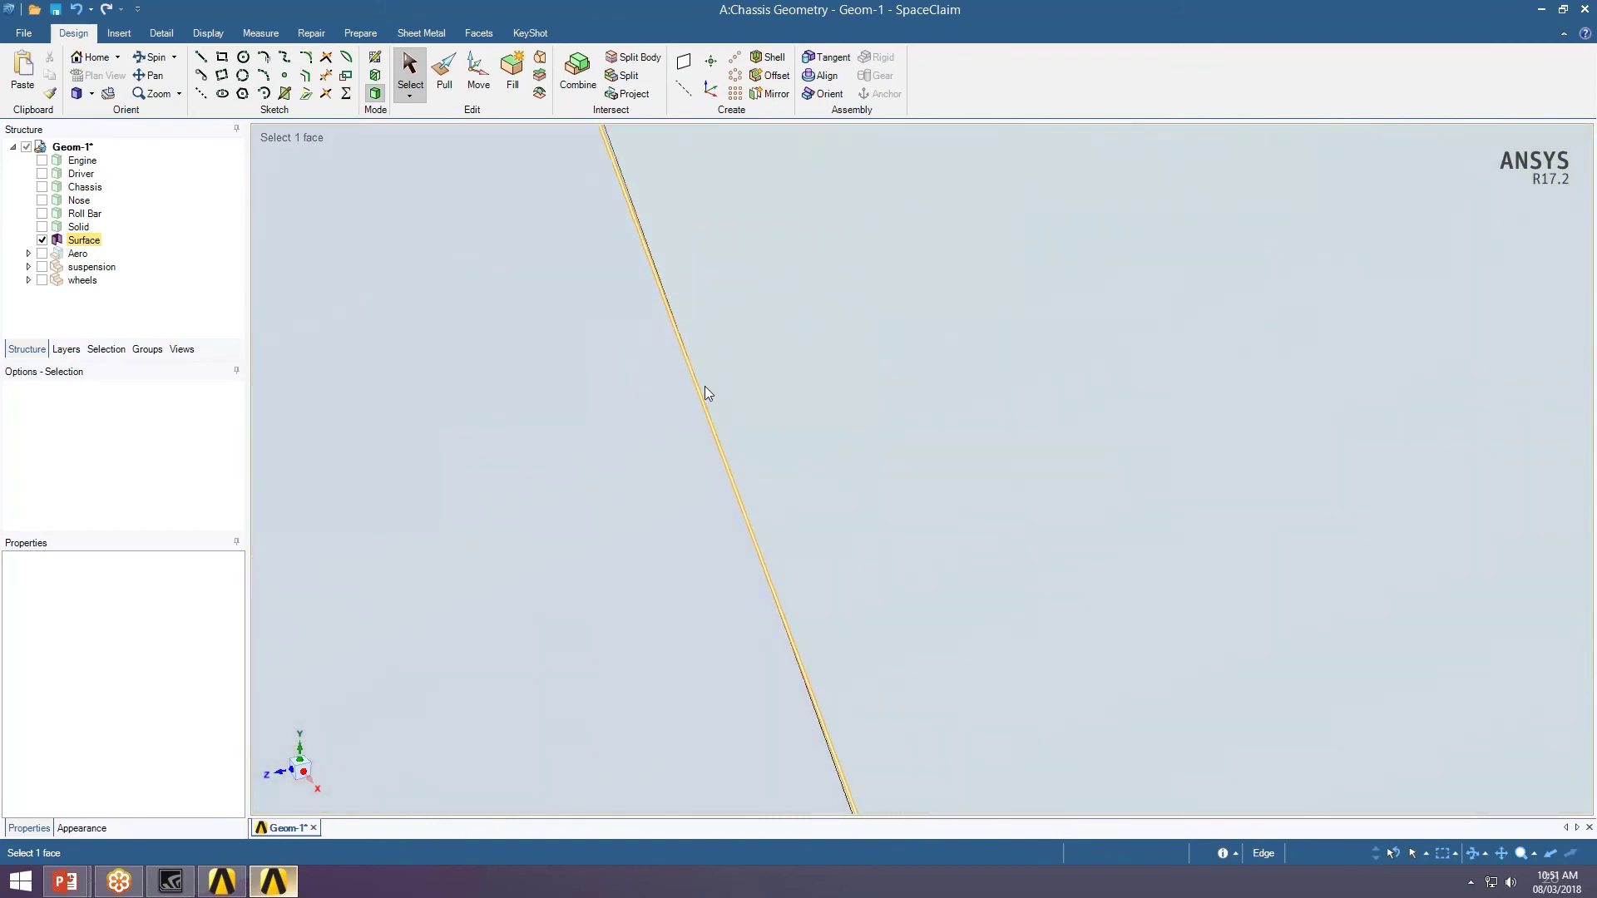
scroll(705, 386, "up", 3)
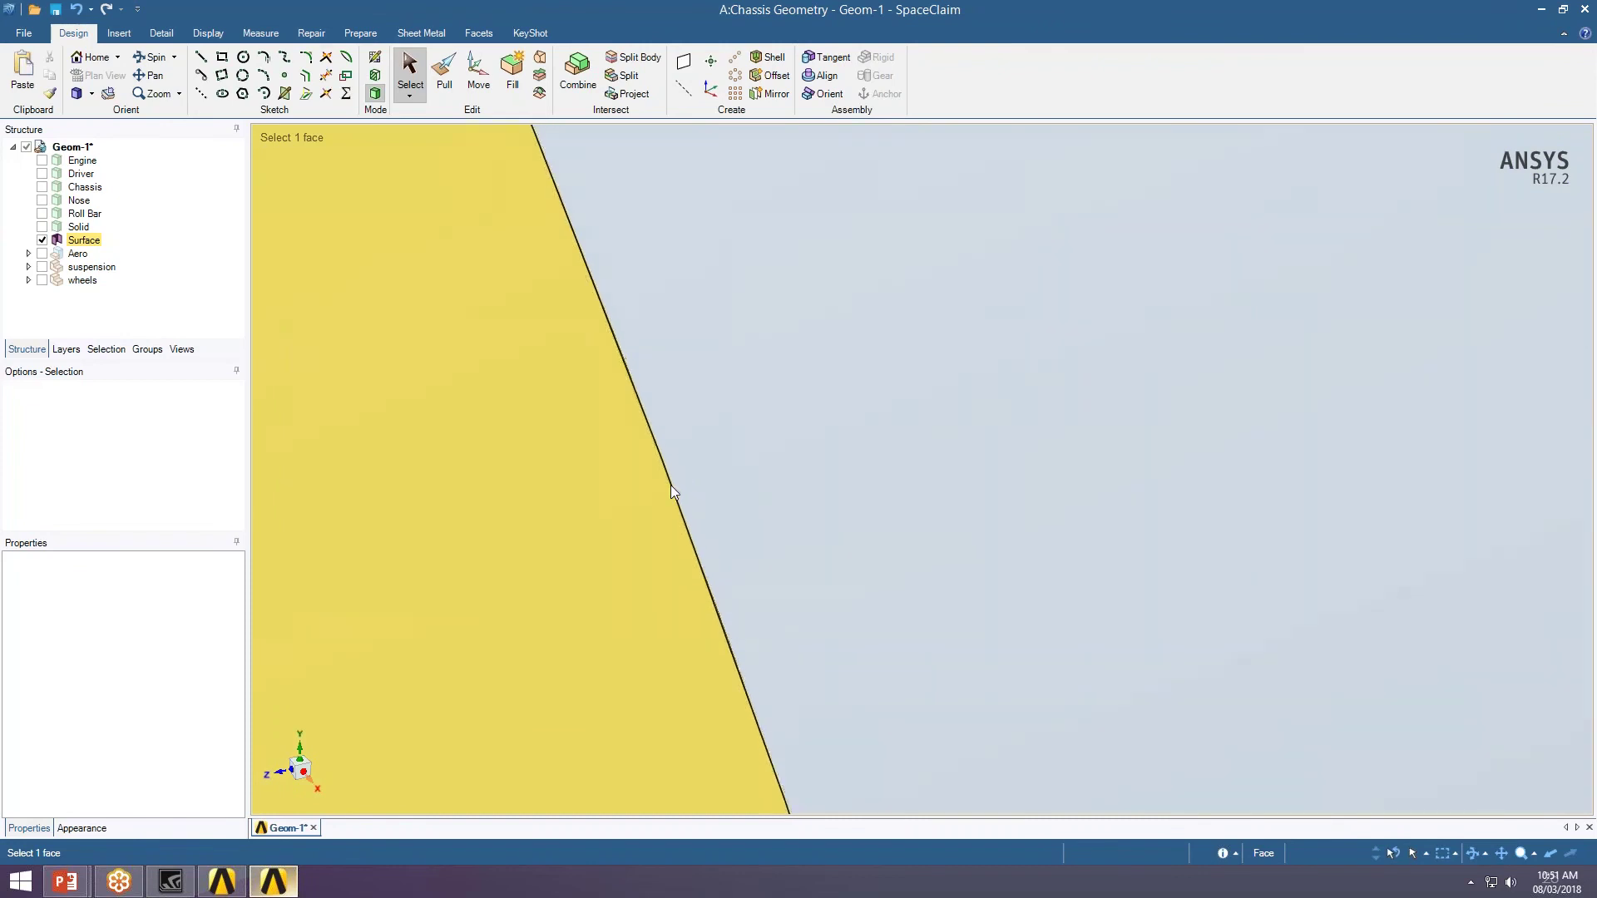
scroll(670, 486, "down", 20)
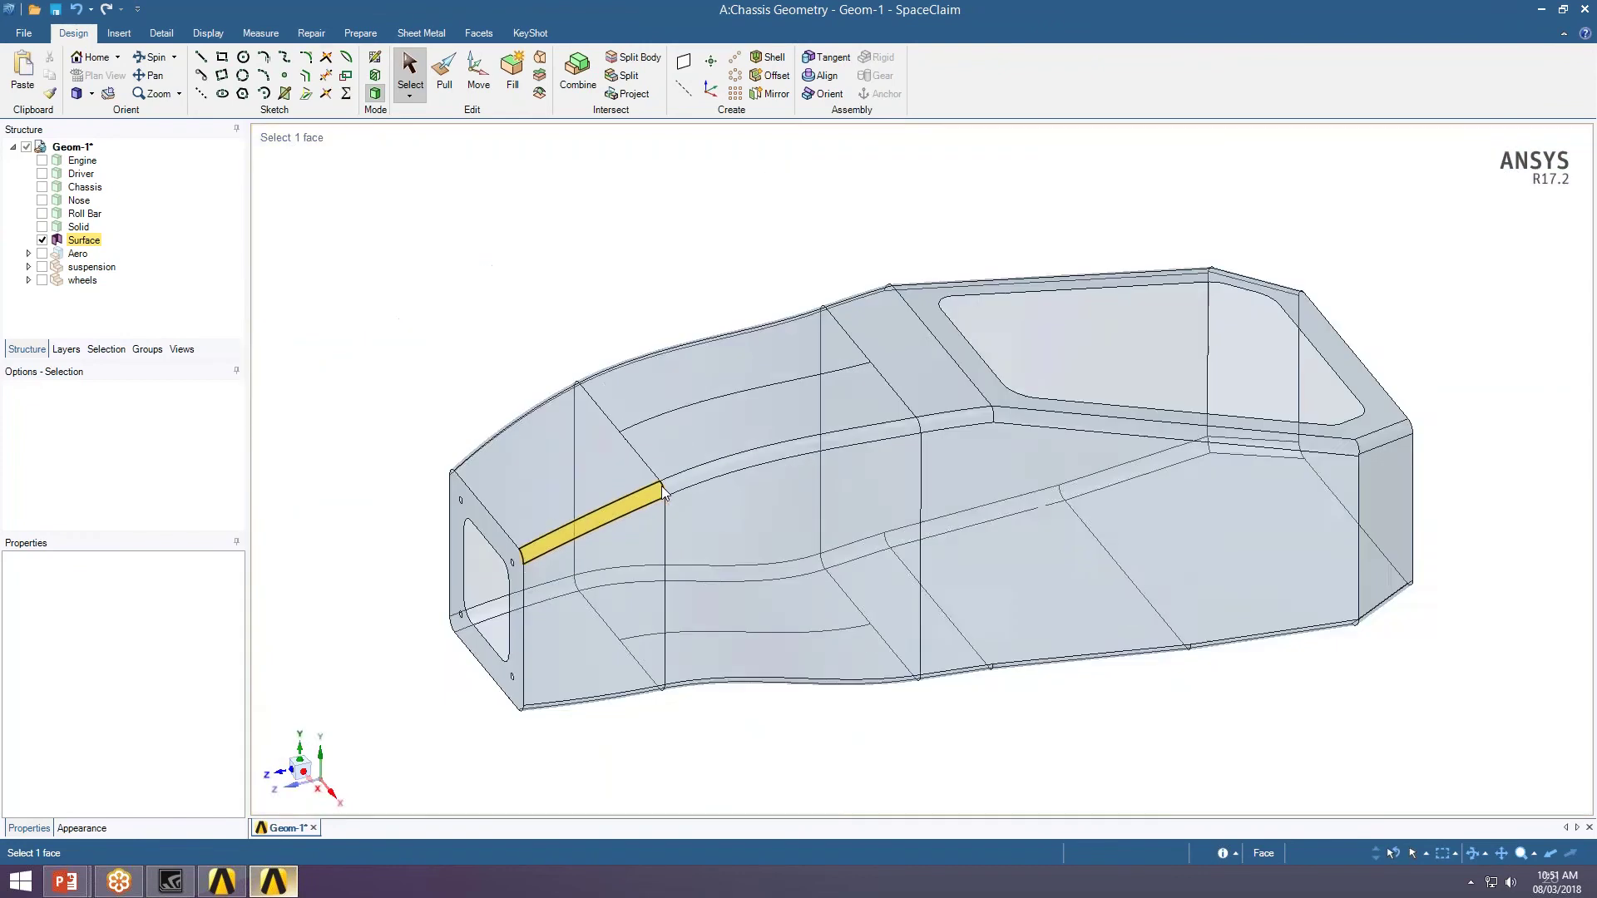
- Find and stitch the unconnected edges of the surface body using the Stitch repair with a 0.1 mm maximum distance
middle_click_drag(879, 464, 869, 453, "ctrl")
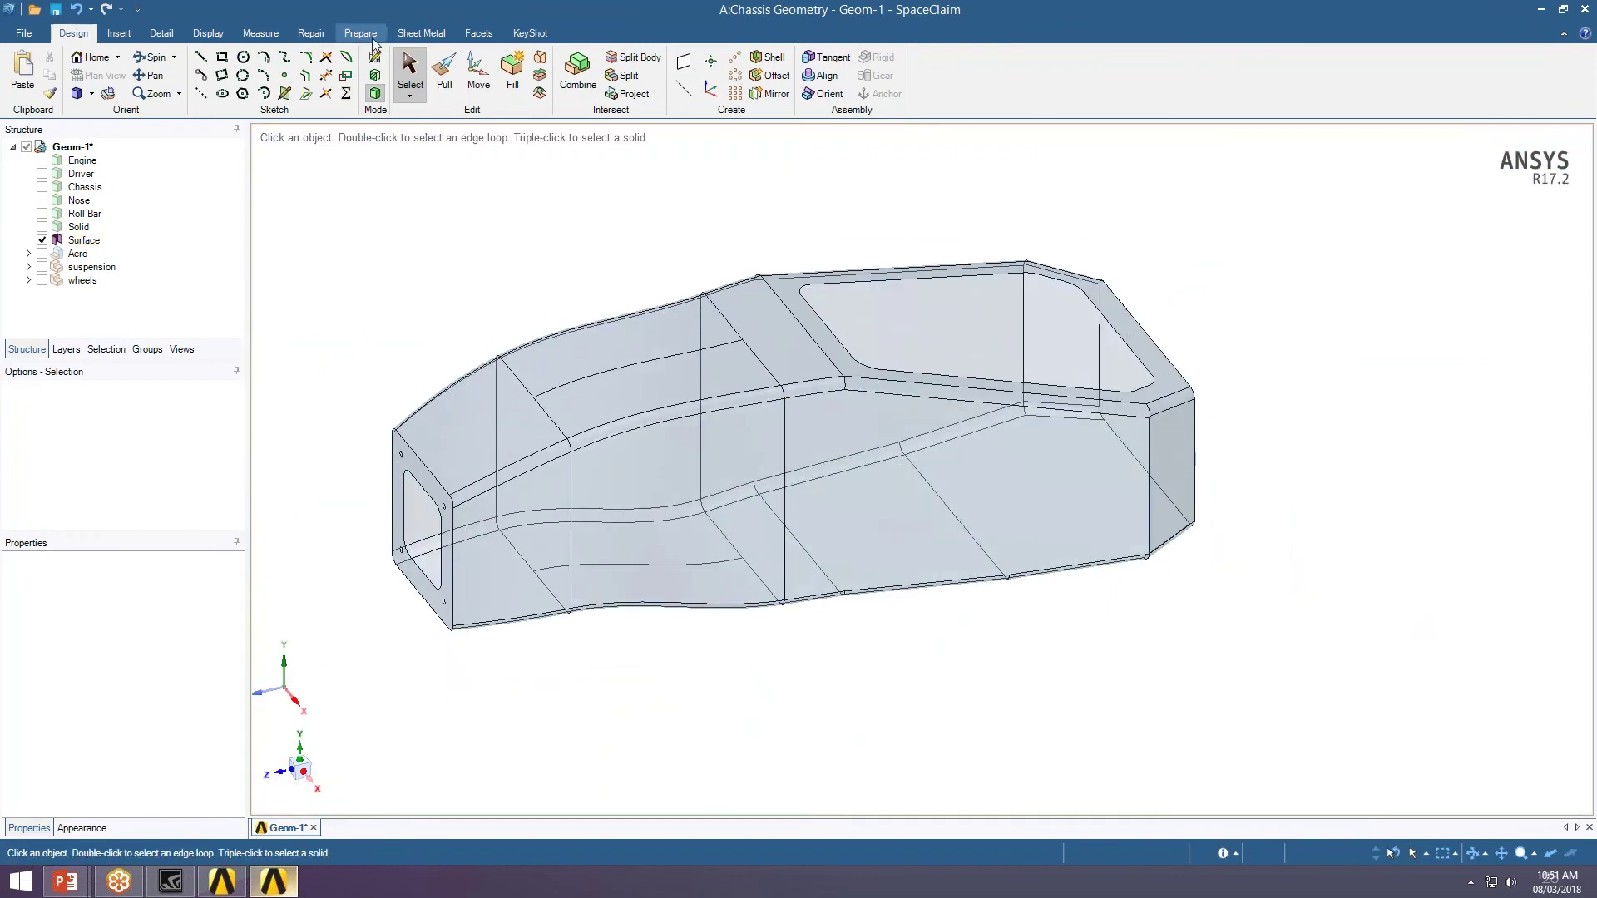
left_click(311, 34)
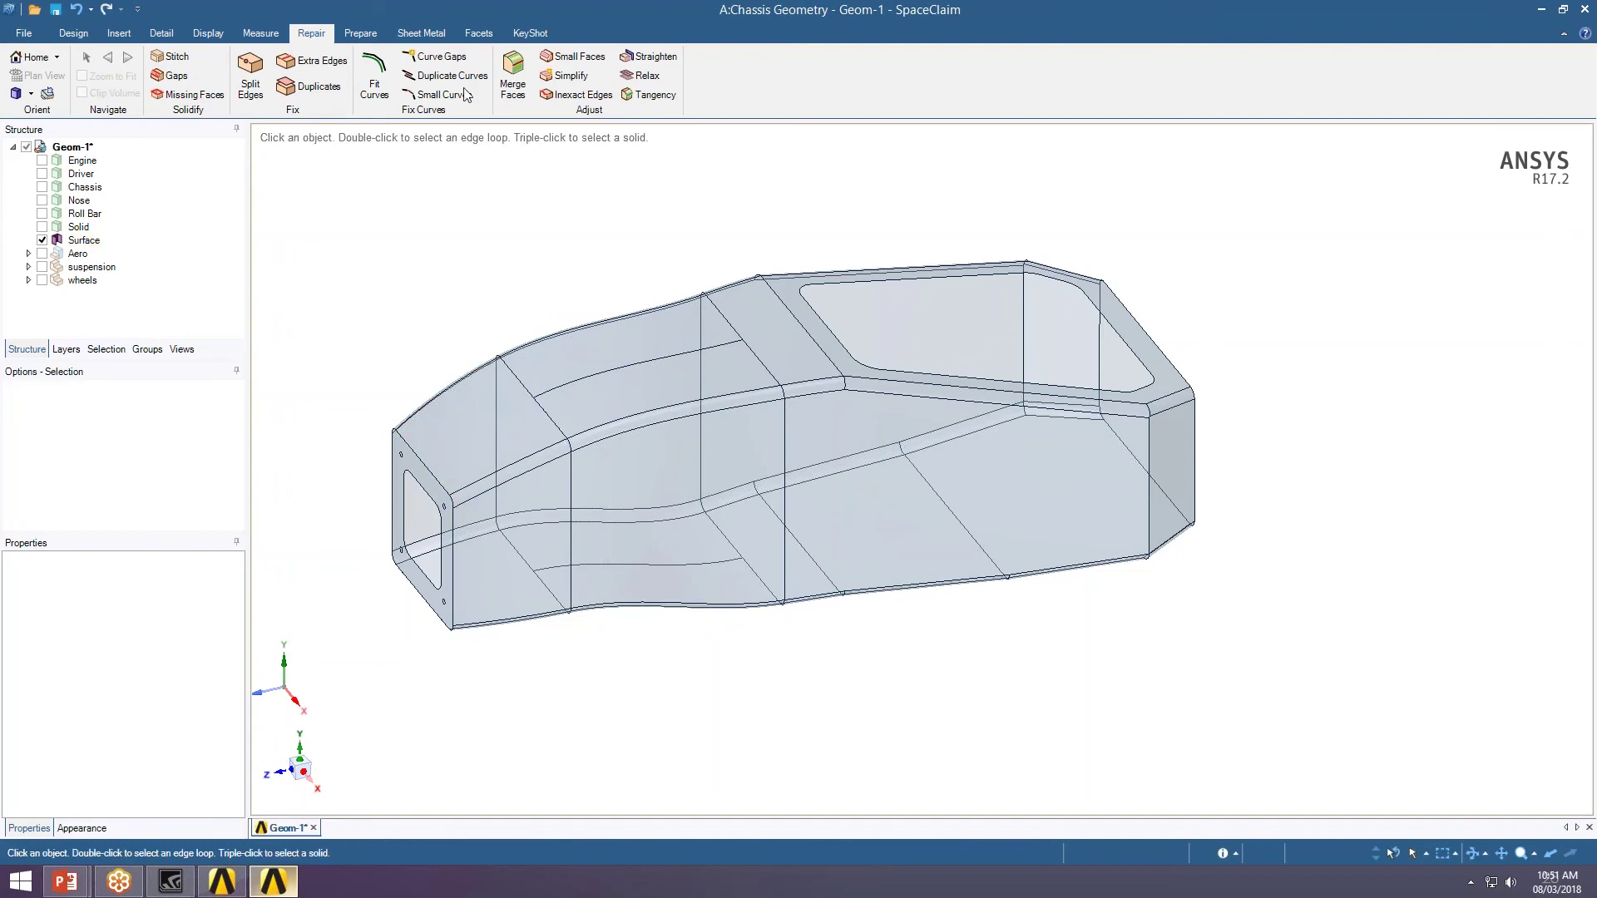
left_click(190, 55)
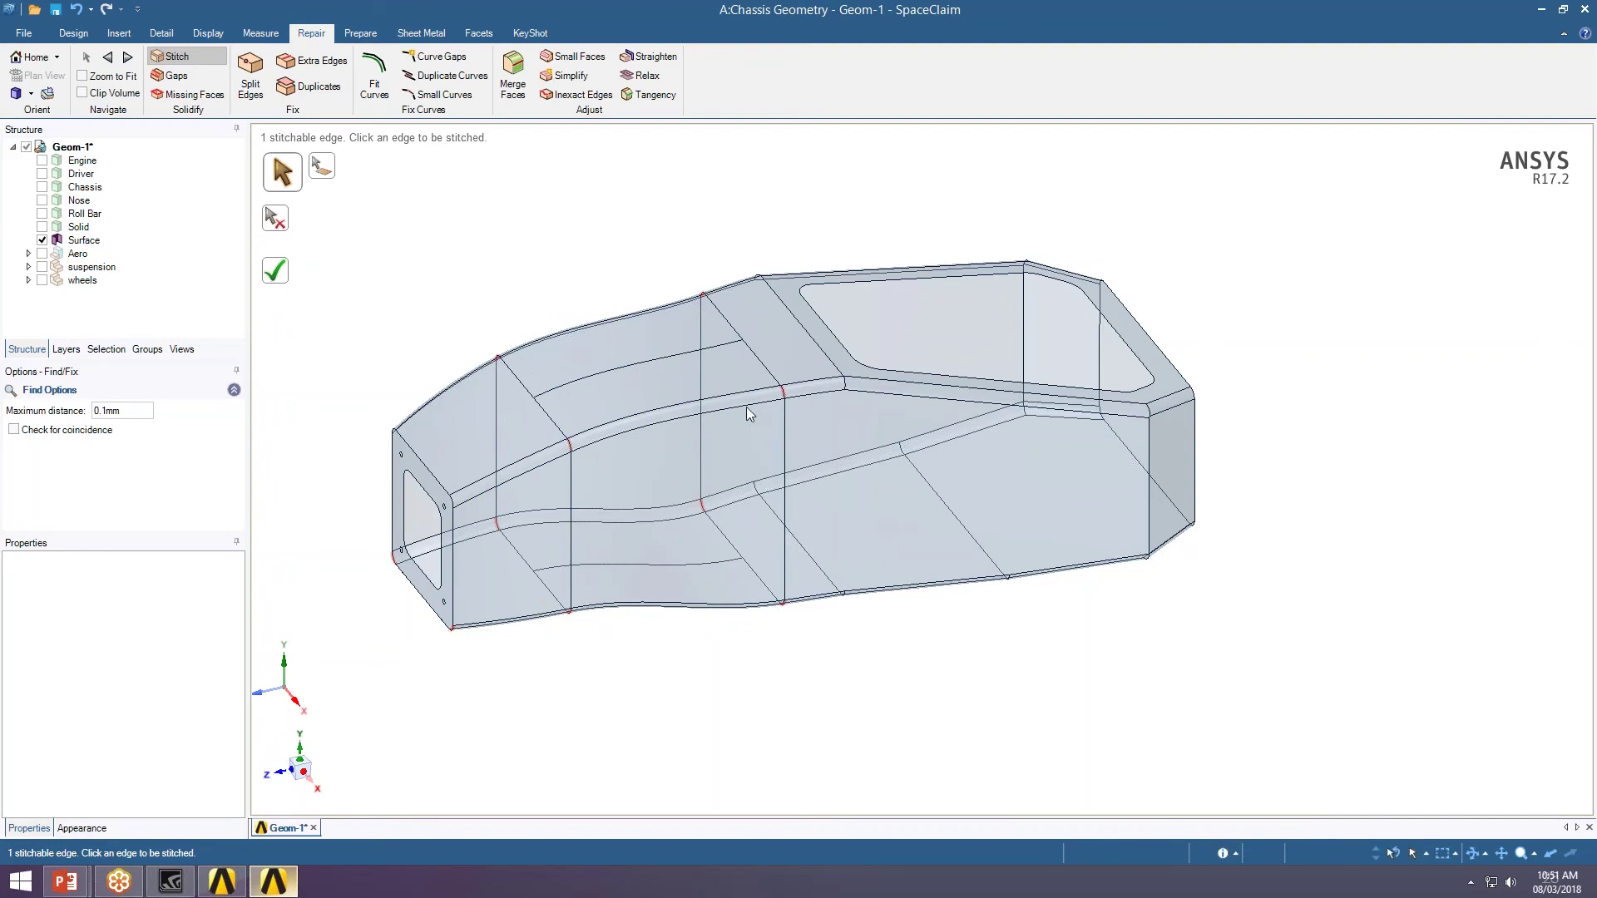
left_click(283, 280)
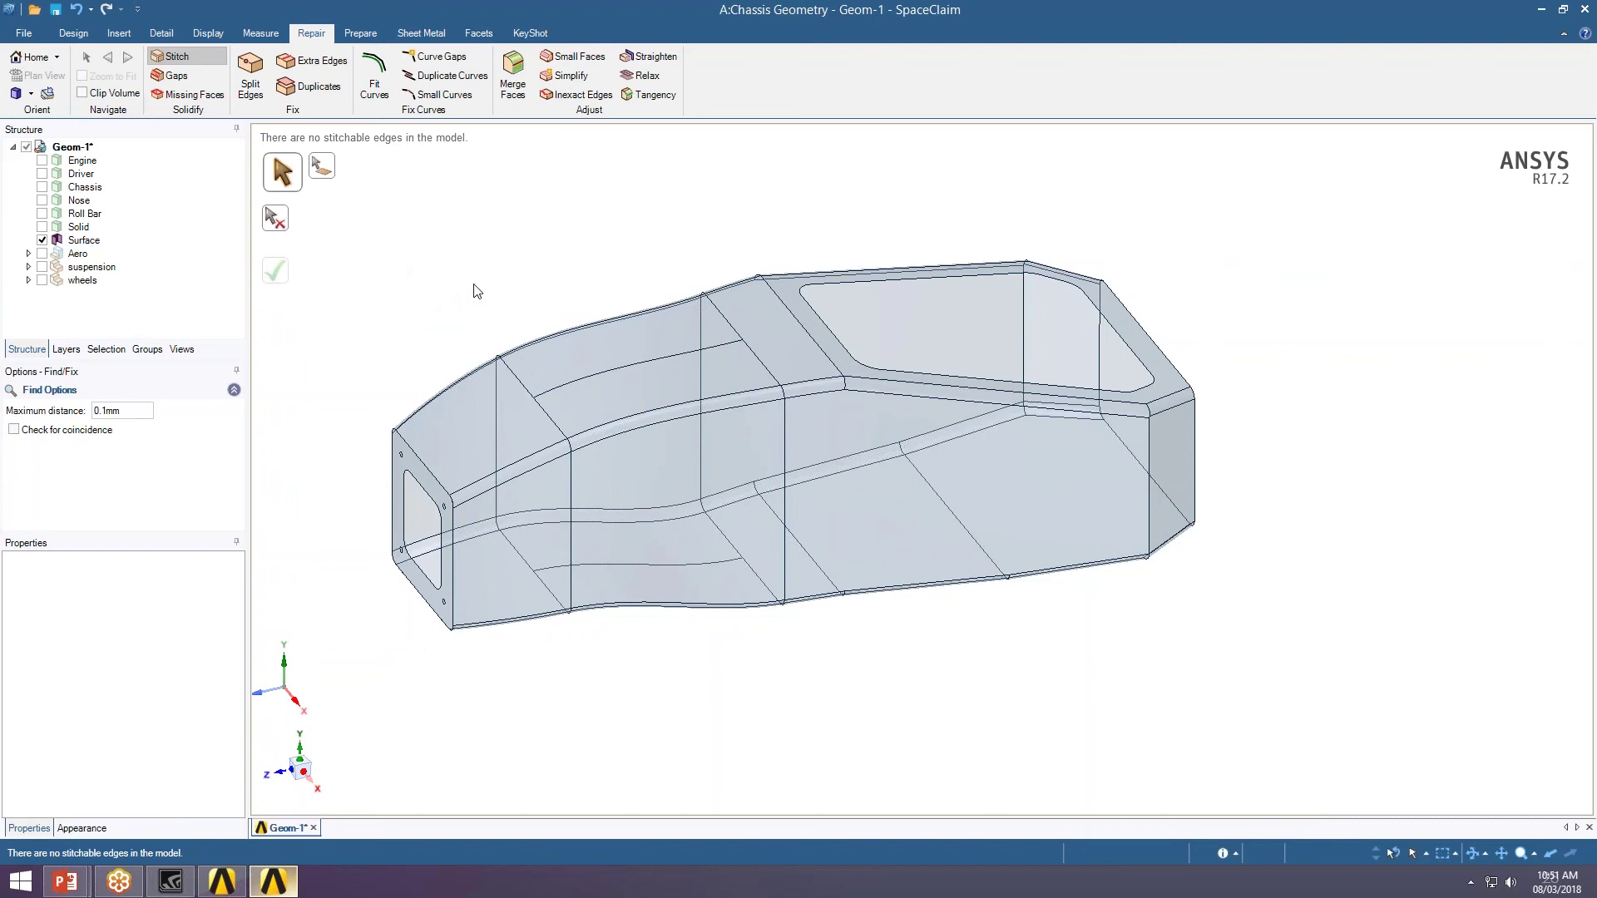
- Leave the Stitch tool and check the stitched edge between the front and middle rounded faces of the chassis
scroll(587, 457, "up", 10)
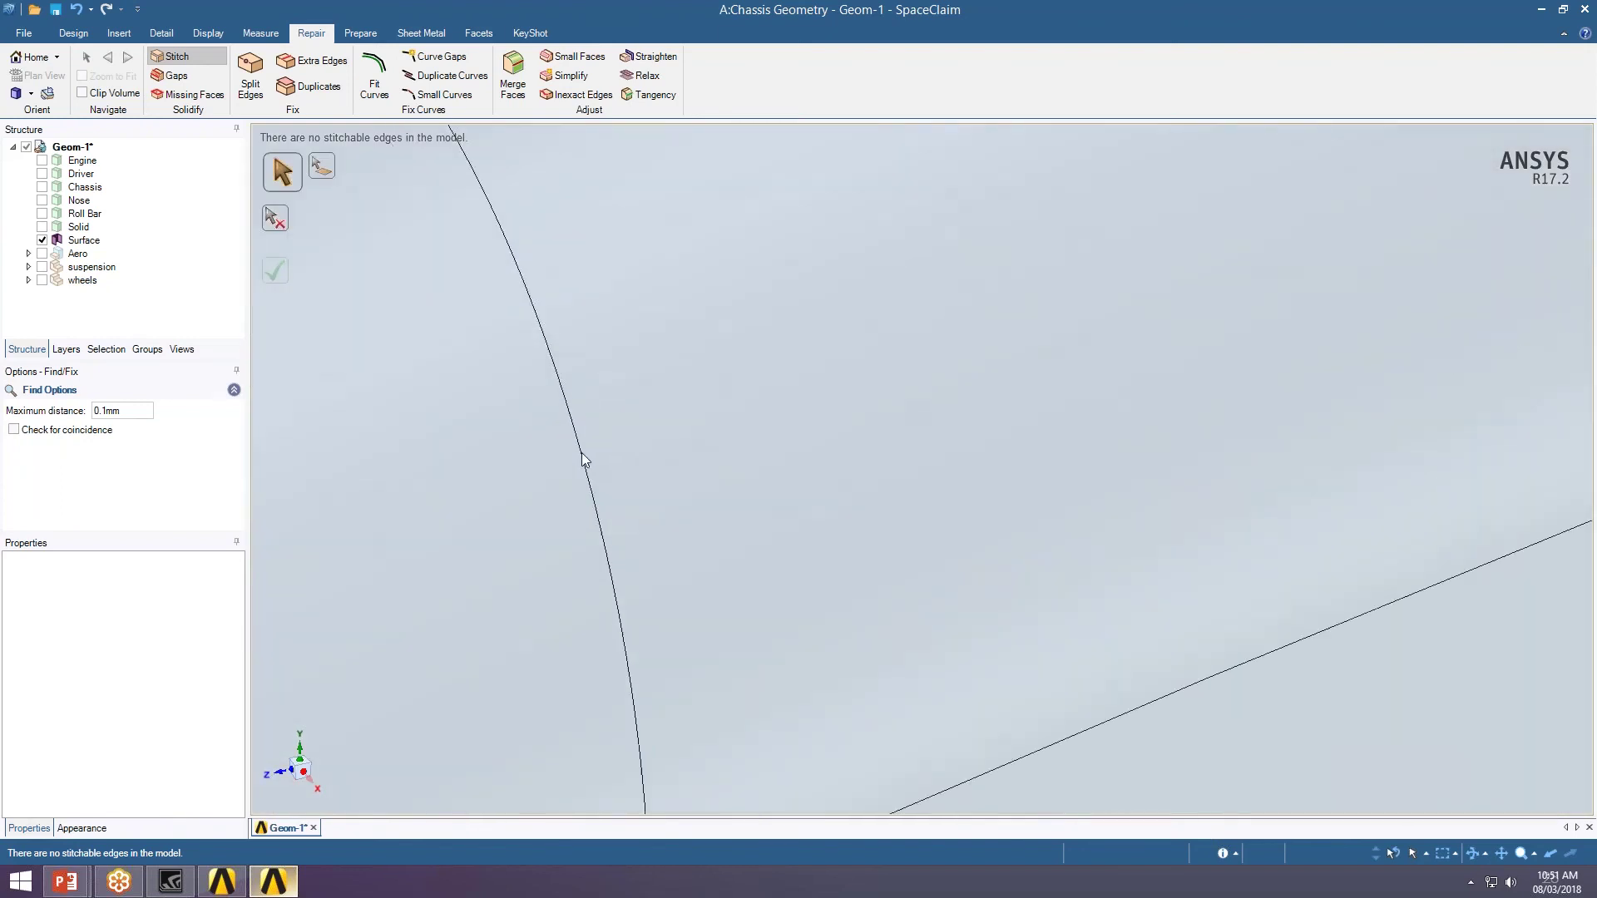
key("Escape")
left_click(581, 452)
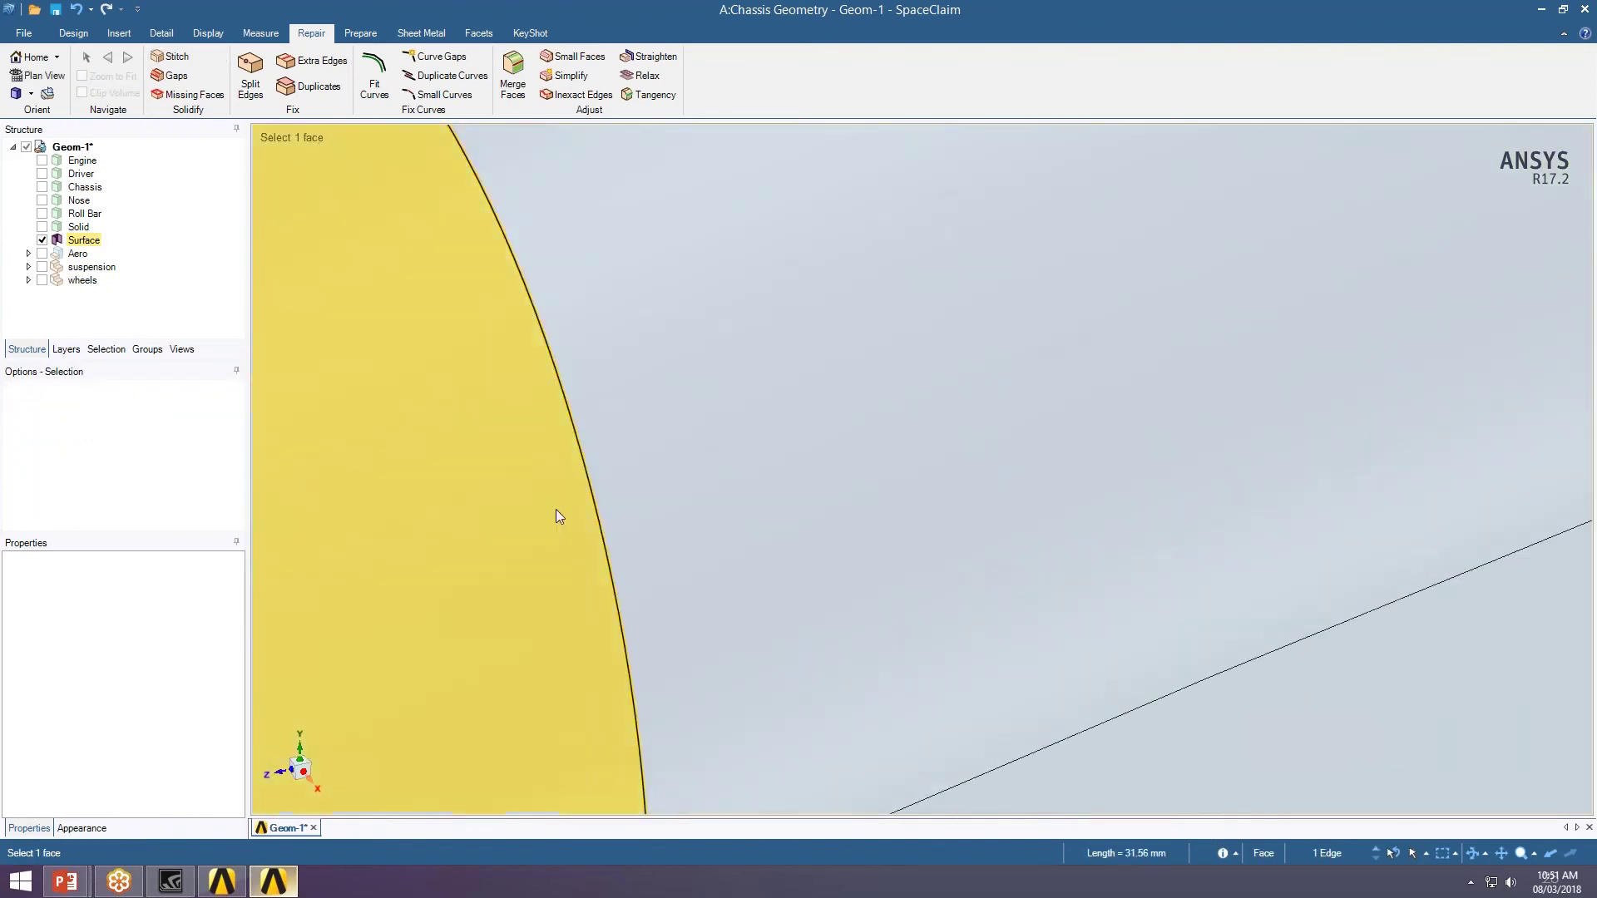
scroll(604, 441, "down", 10)
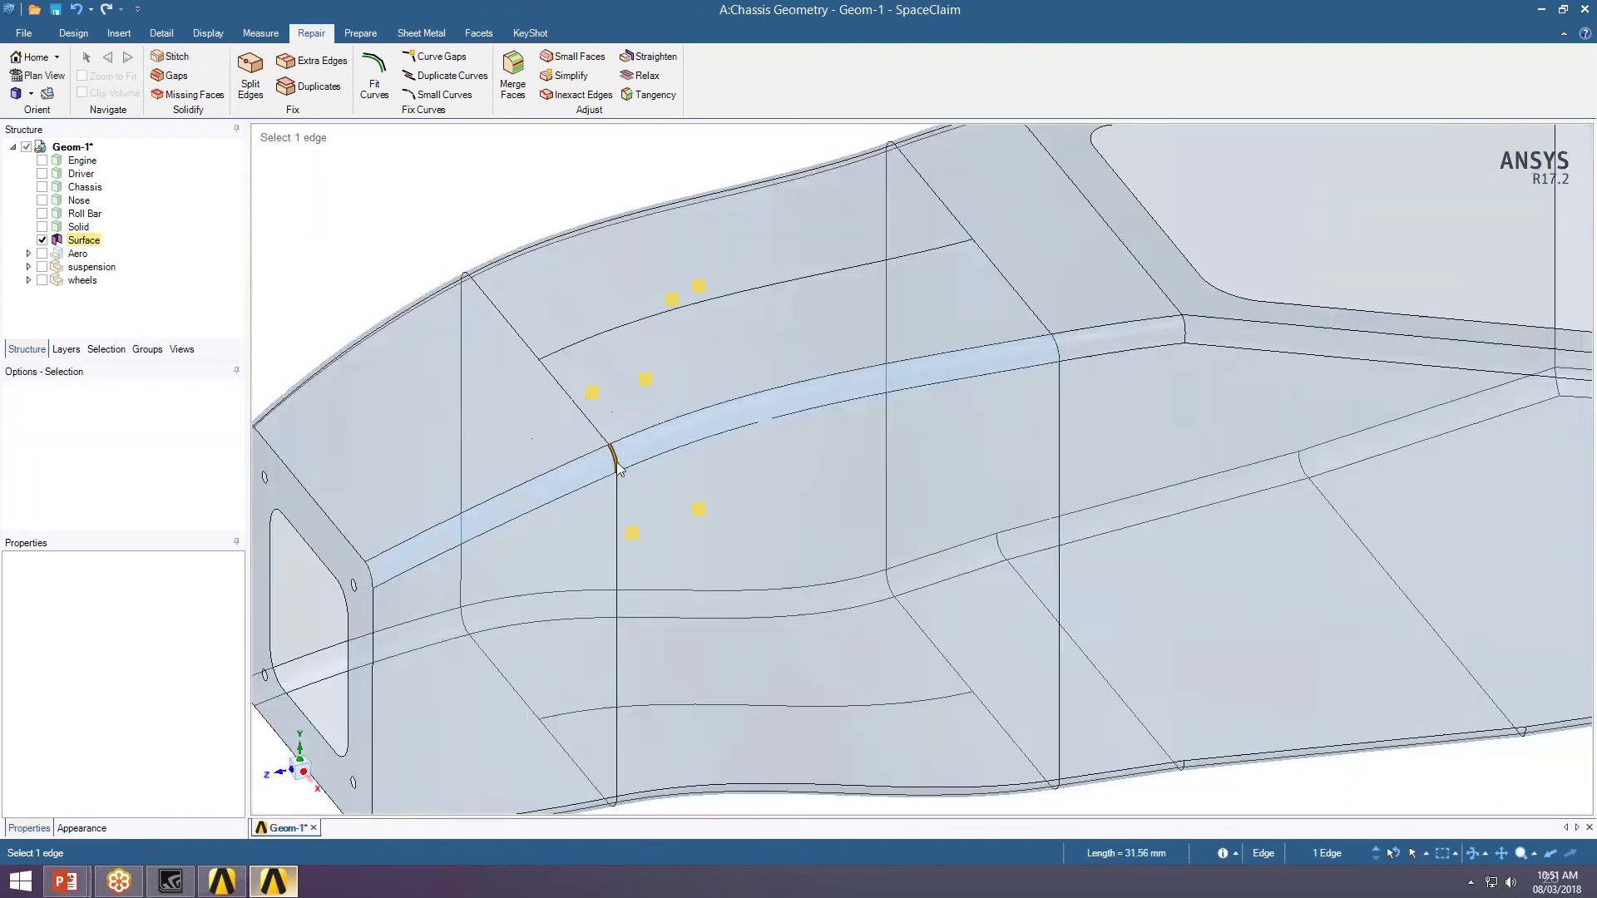
key("Escape")
scroll(632, 470, "down", 5)
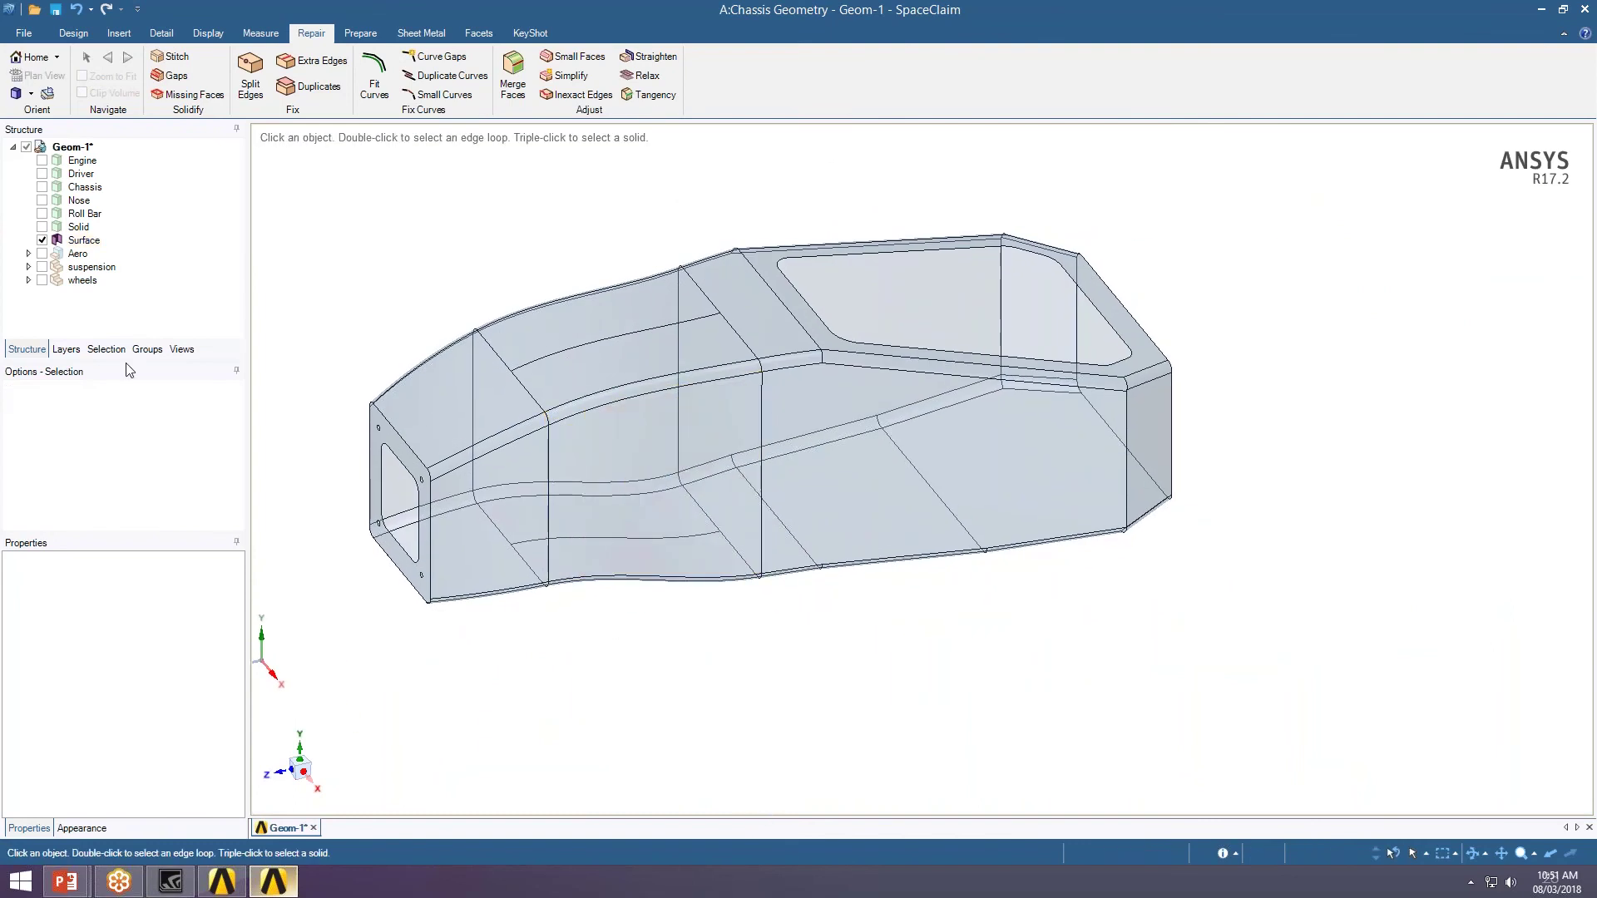
- Hide the Surface body and show all the other components of the car
left_click(47, 242)
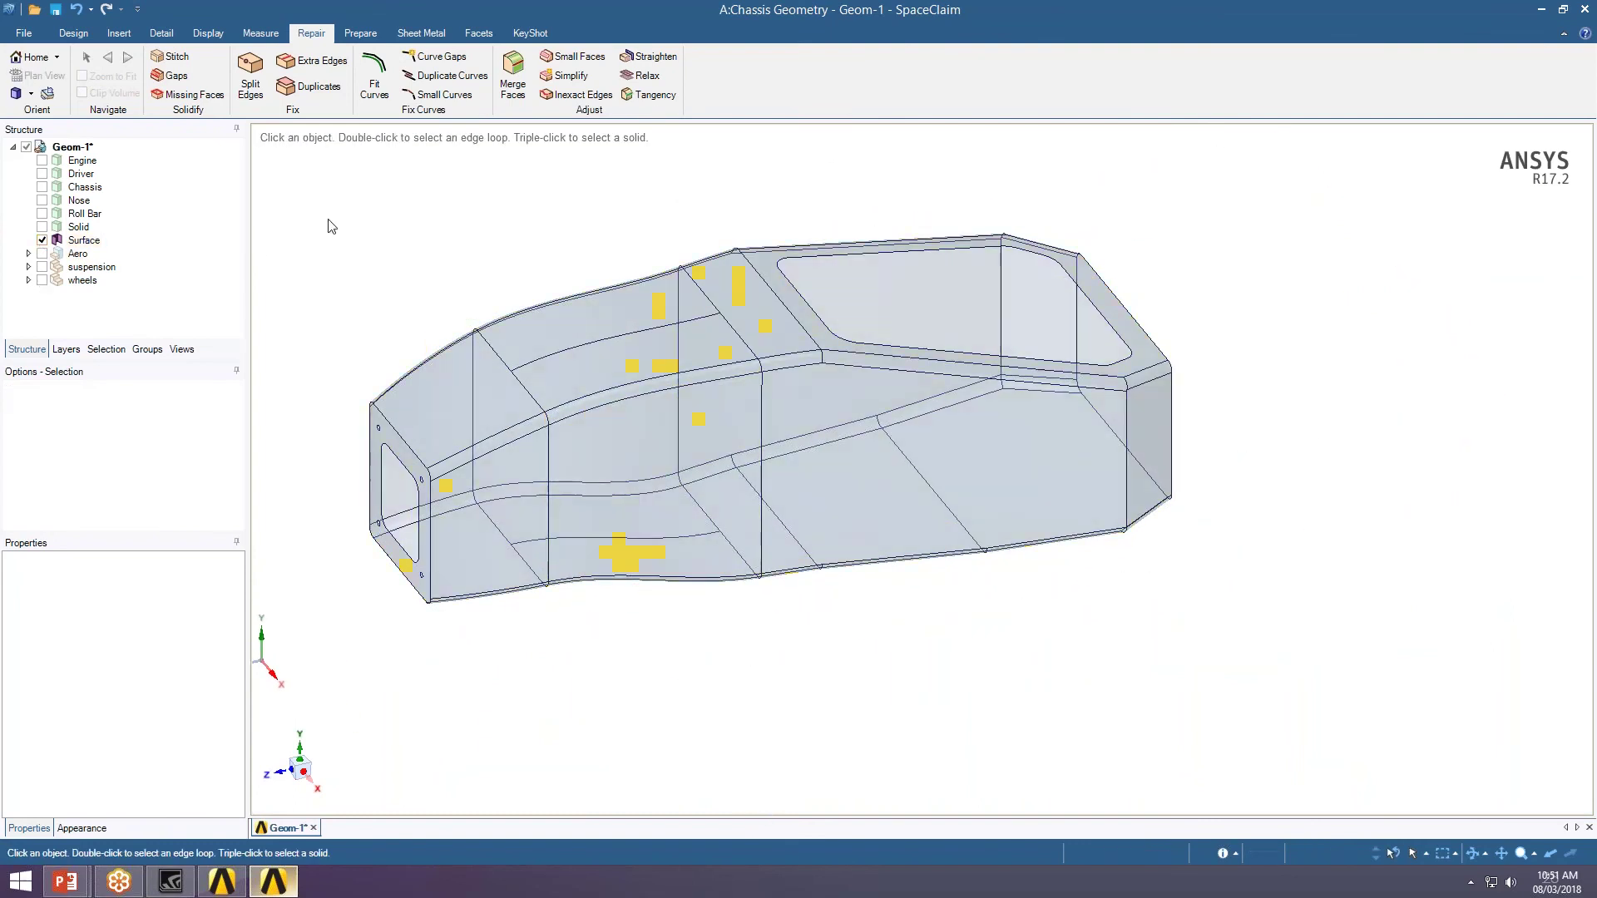
scroll(341, 229, "down", 4)
middle_click_drag(396, 271, 522, 335, "ctrl")
left_click(43, 239)
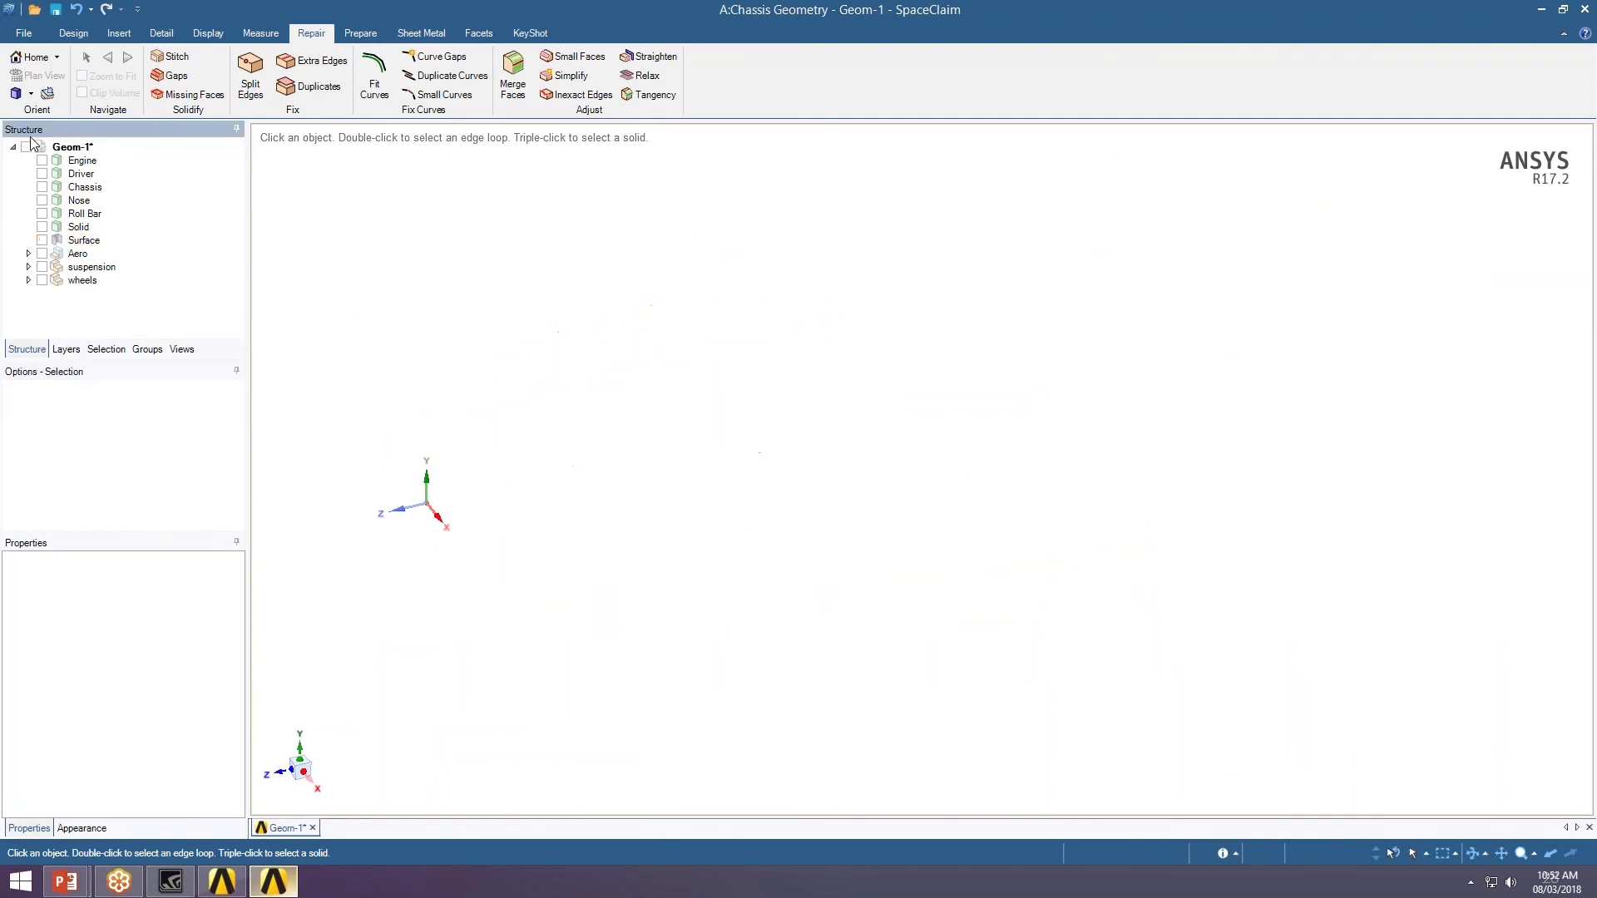
left_click(42, 240)
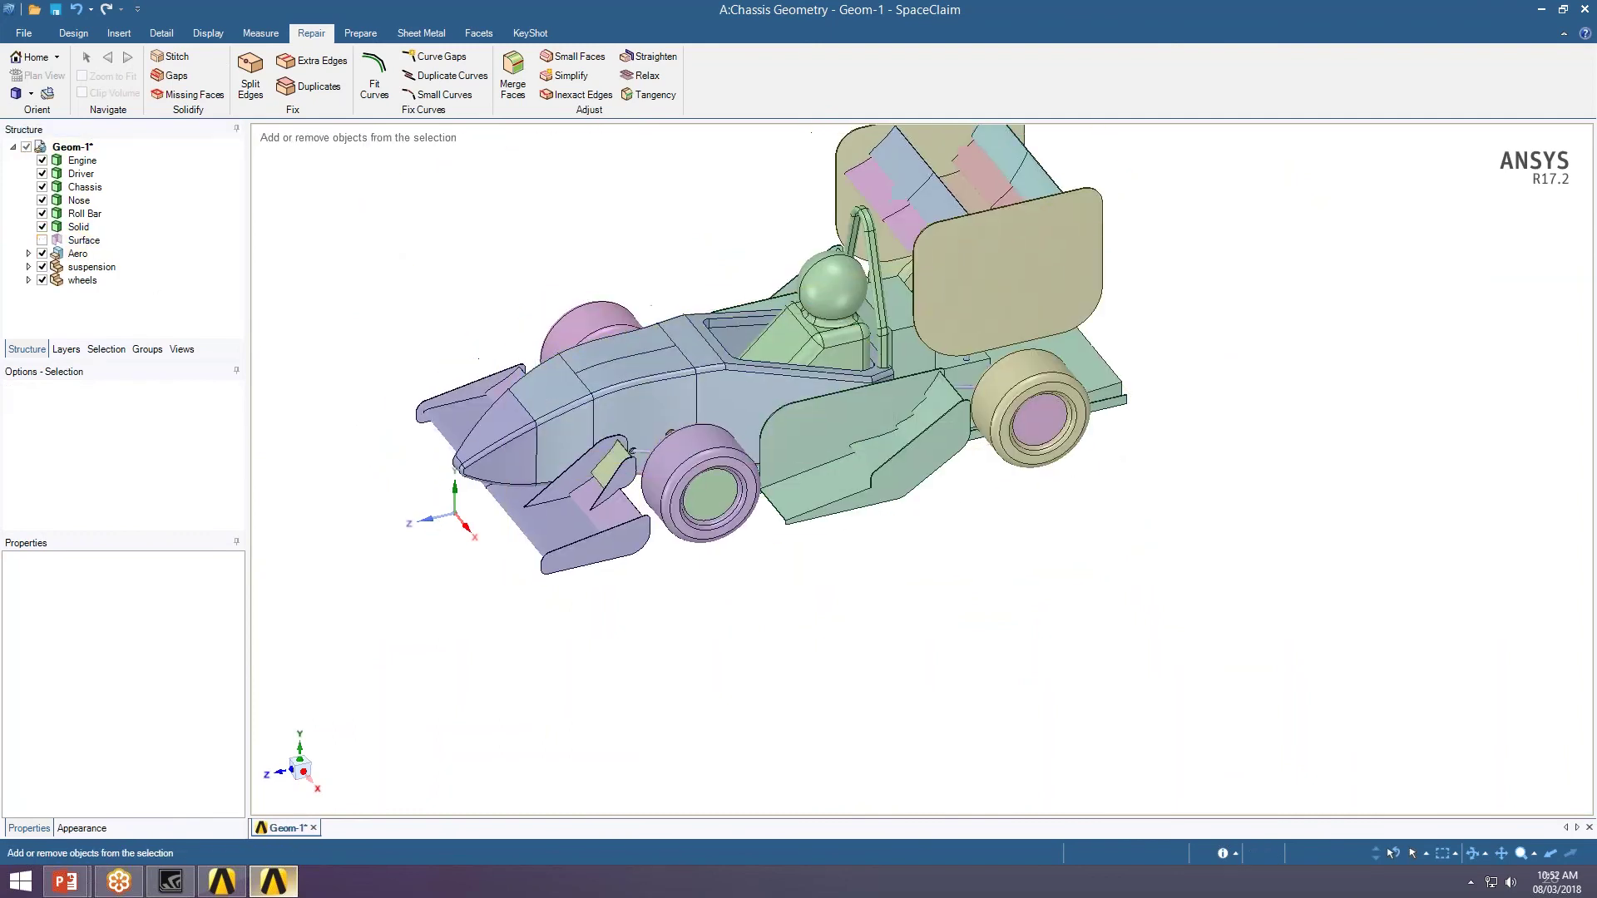
- Review the complete car assembly from the side, front and above, including the wheels, aero parts and suspension
middle_click_drag(915, 632, 984, 584)
middle_click_drag(661, 569, 584, 681)
middle_click_drag(584, 680, 669, 632, "ctrl")
middle_click_drag(1076, 589, 1105, 535, "ctrl")
scroll(1102, 535, "up", 2)
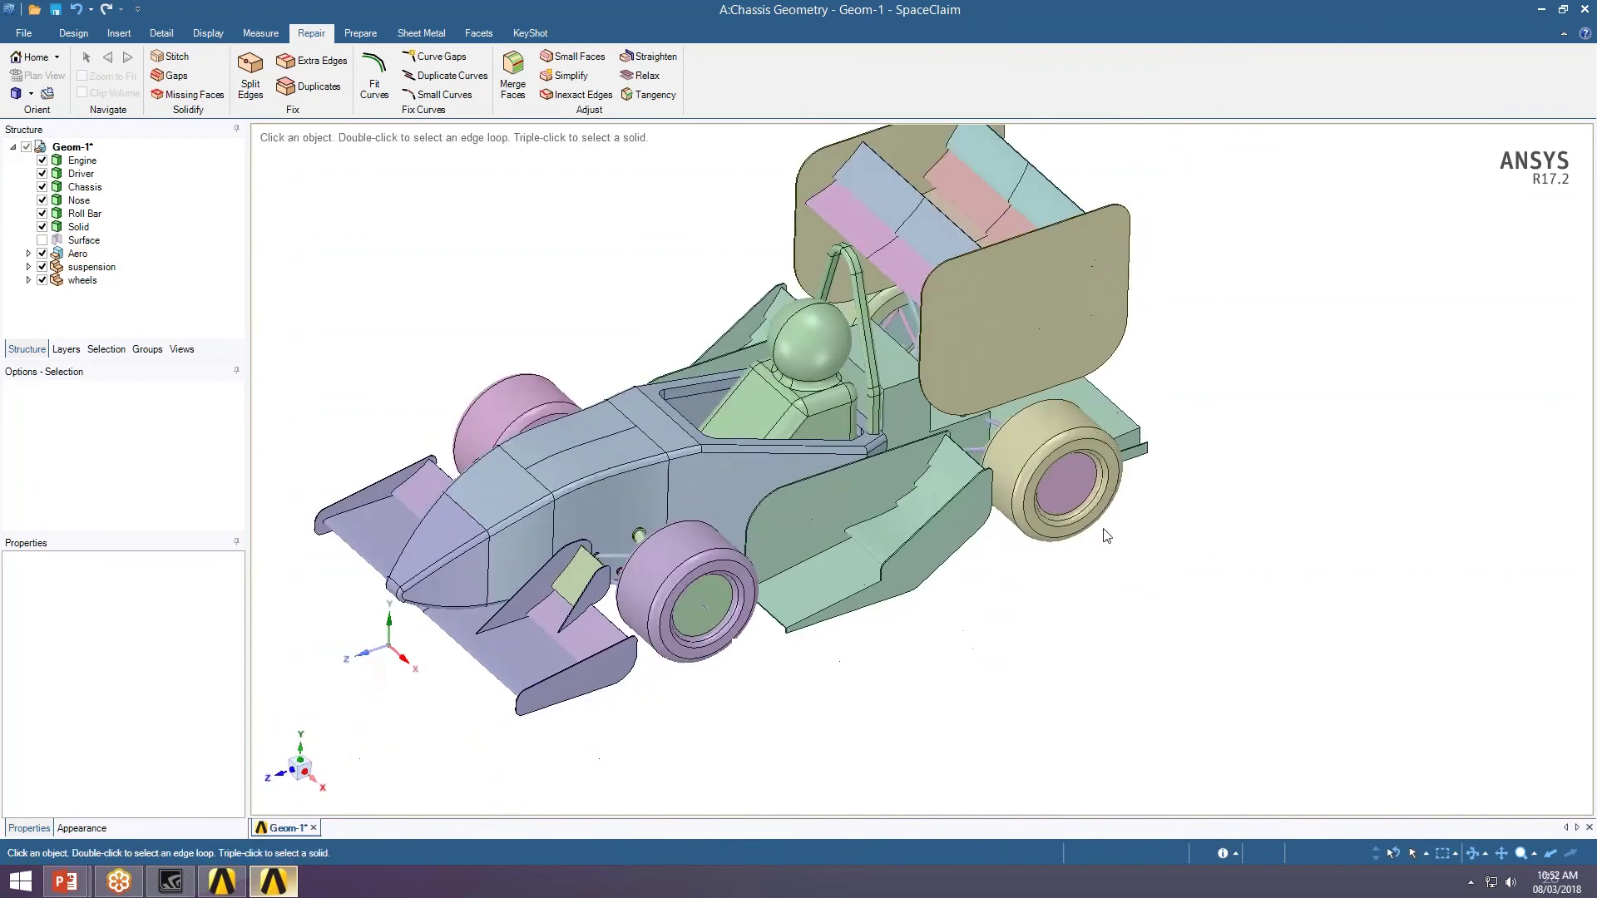
scroll(616, 632, "down", 1)
middle_click_drag(616, 632, 599, 566)
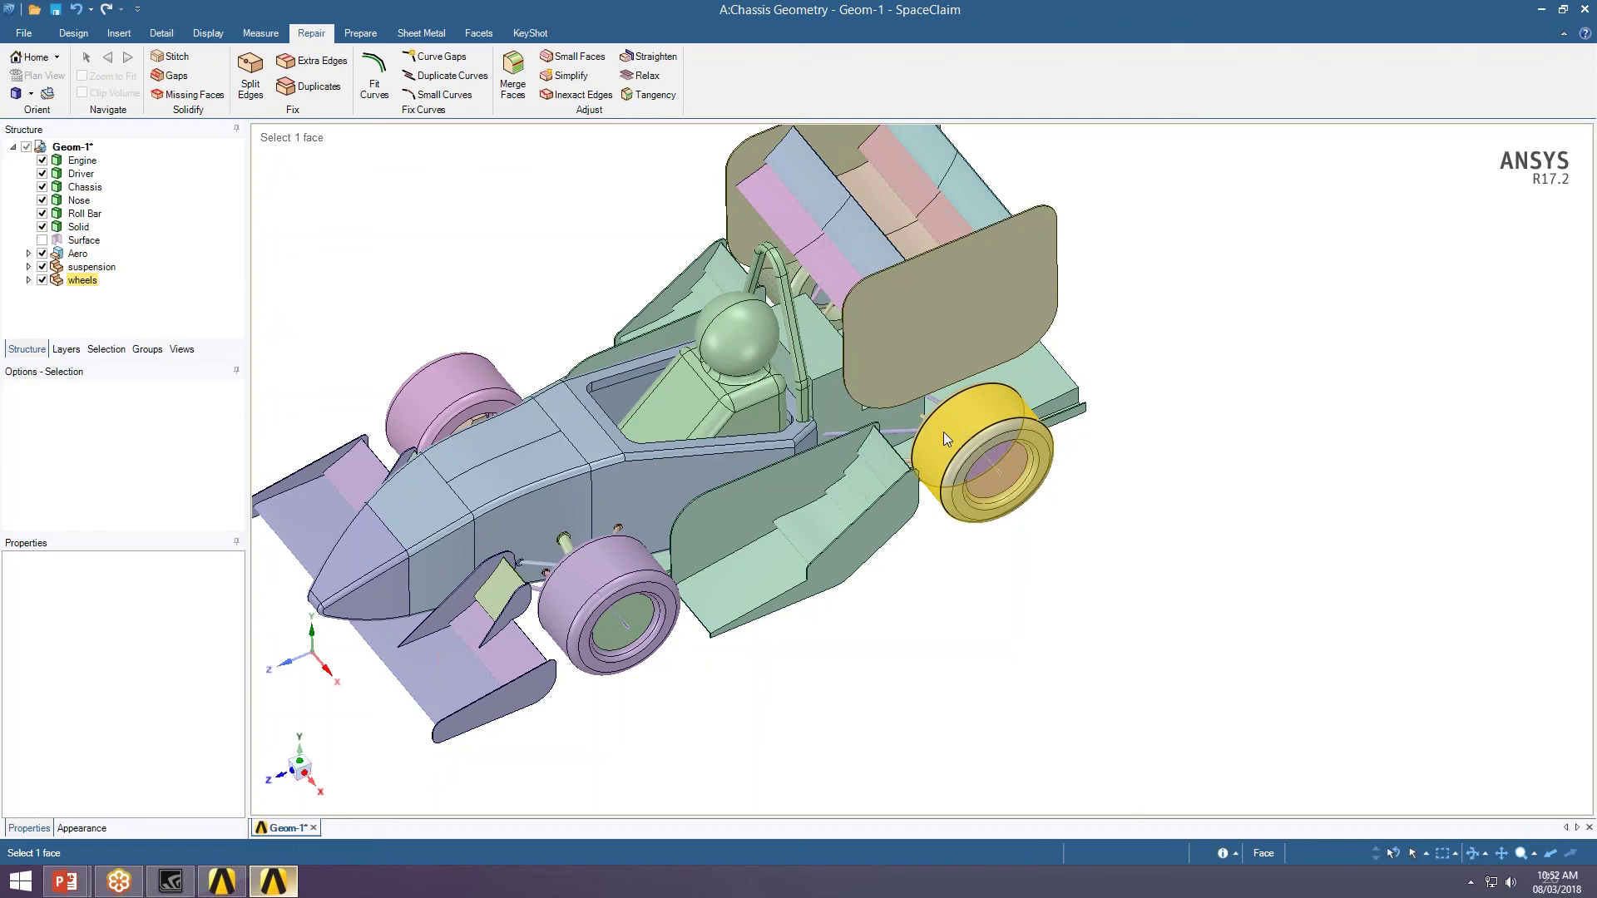
middle_click_drag(616, 699, 626, 385)
middle_click_drag(706, 582, 781, 510)
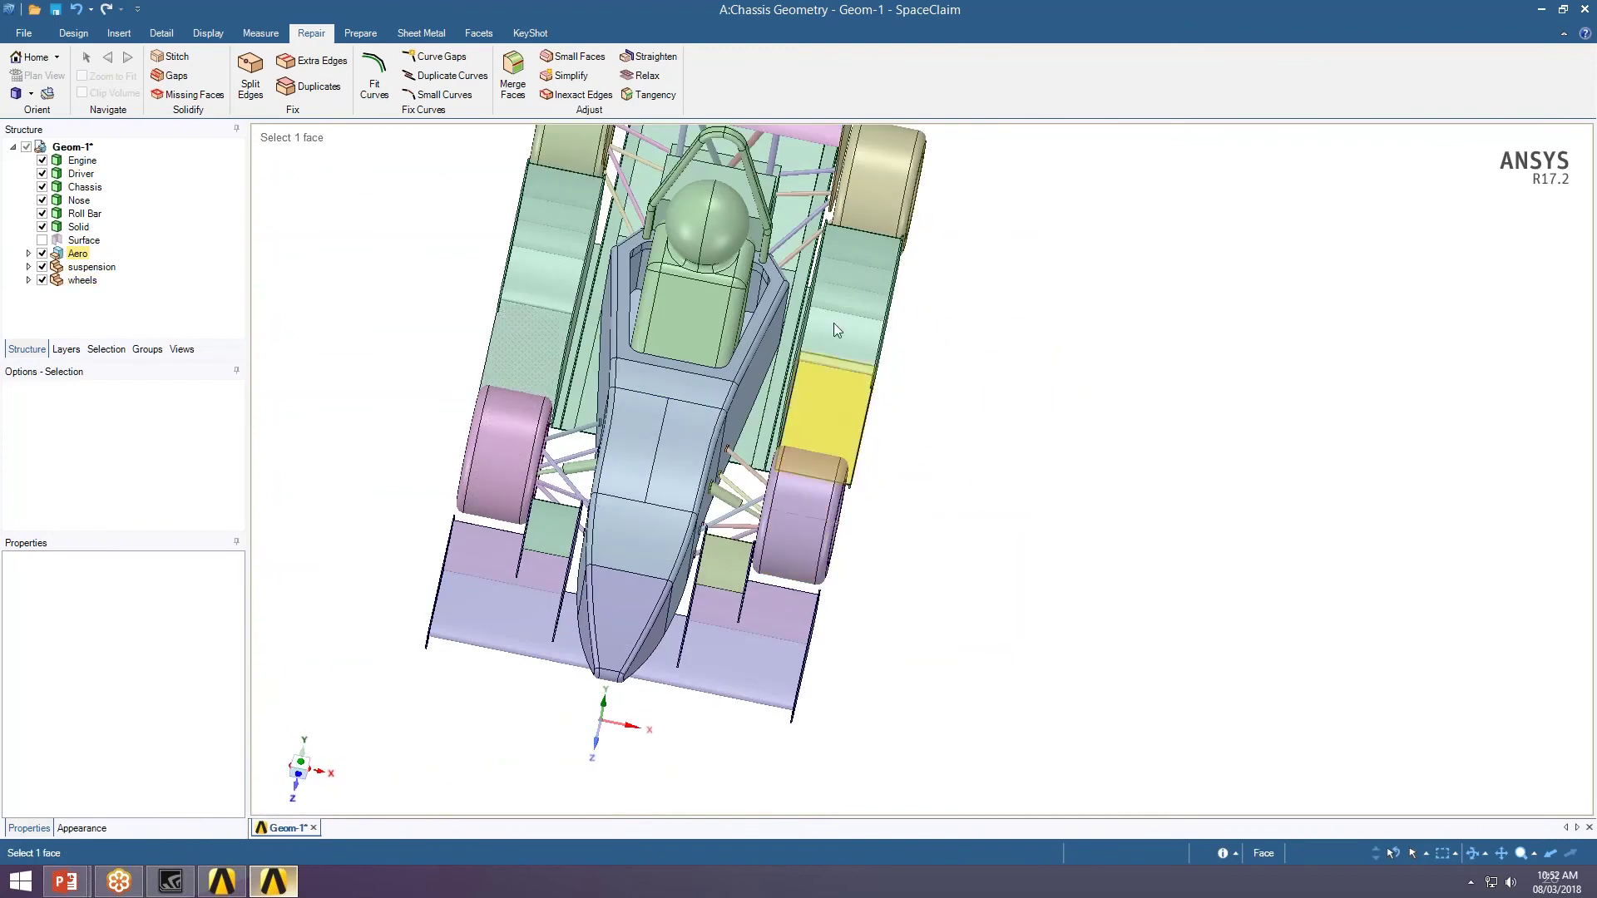
middle_click_drag(834, 323, 834, 468, "ctrl")
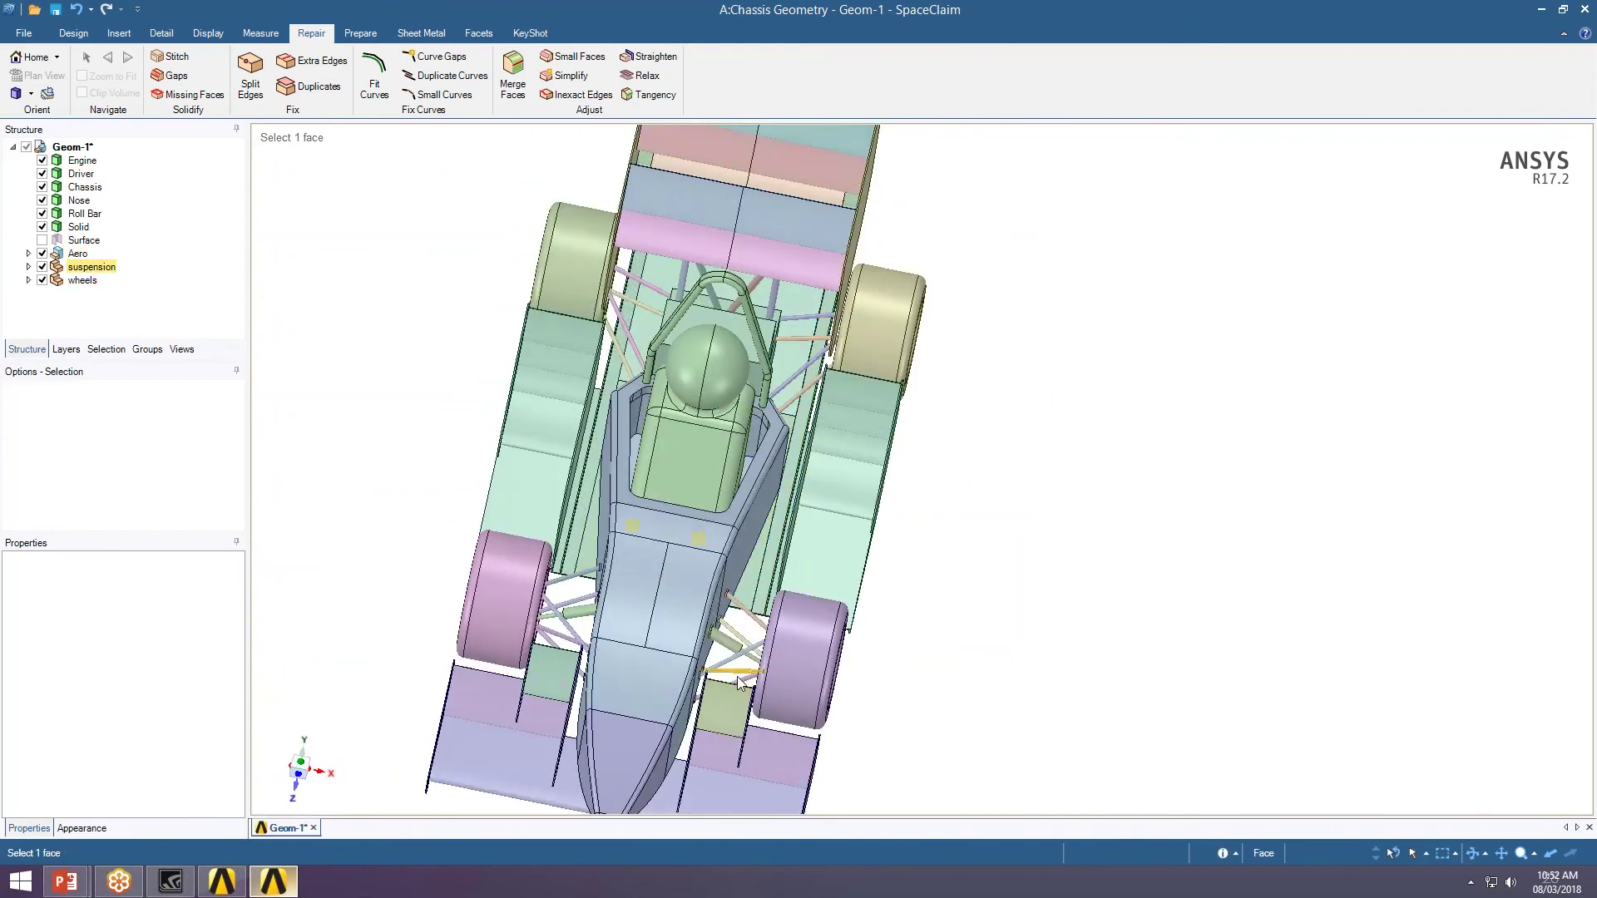
- Examine where the front suspension members attach to the side of the chassis
middle_click_drag(739, 684, 813, 541)
scroll(743, 535, "up", 2)
scroll(708, 507, "up", 1)
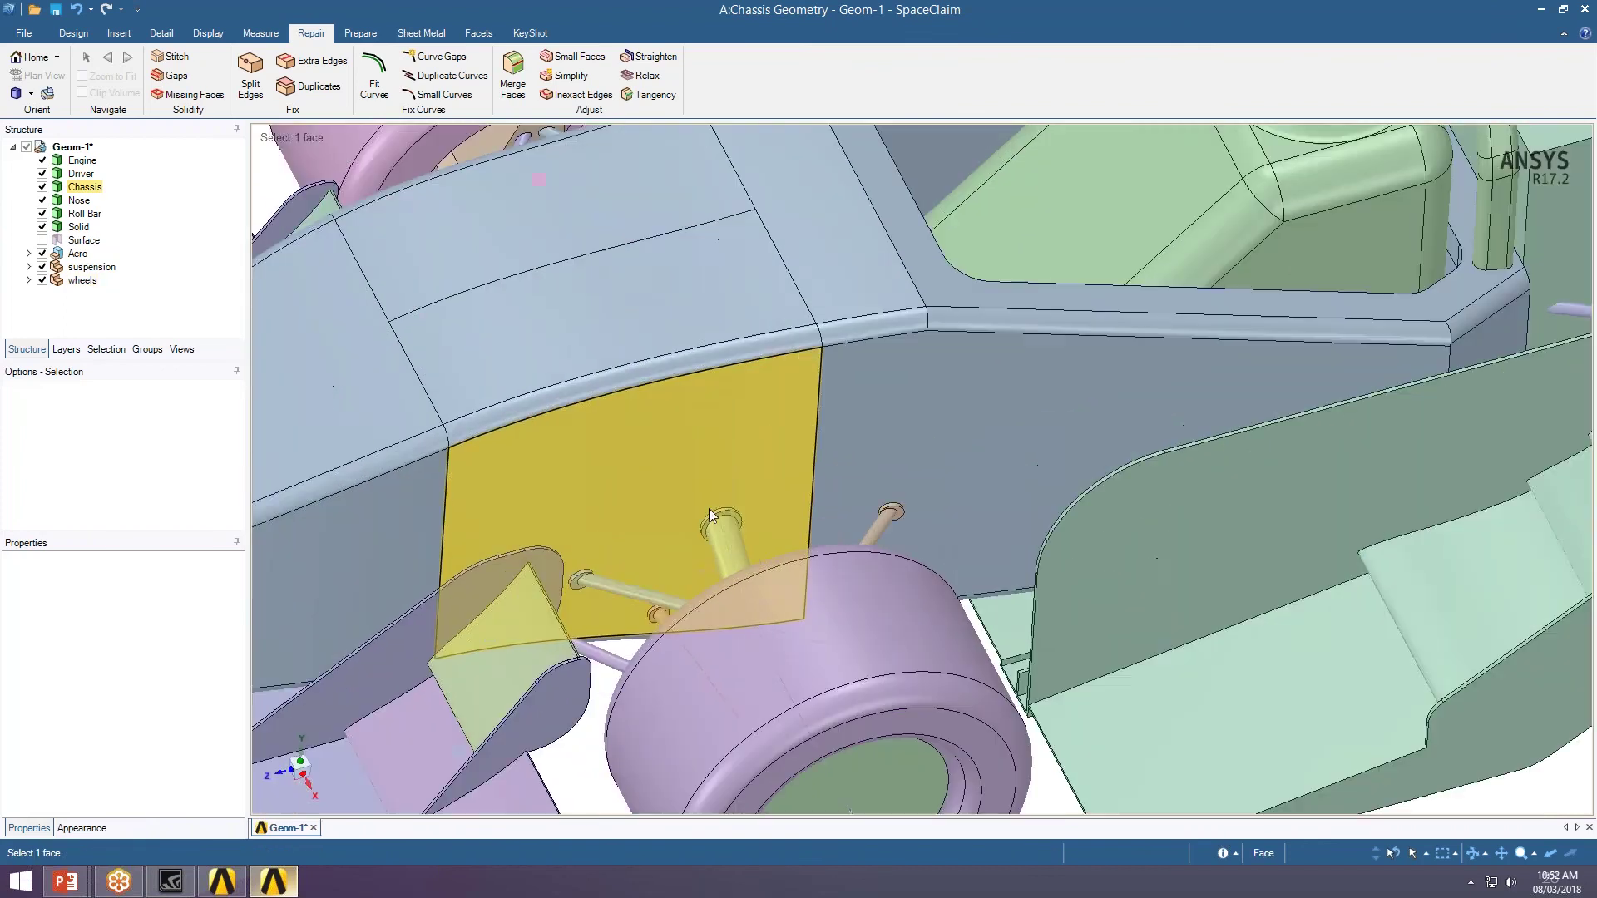
scroll(723, 484, "up", 2)
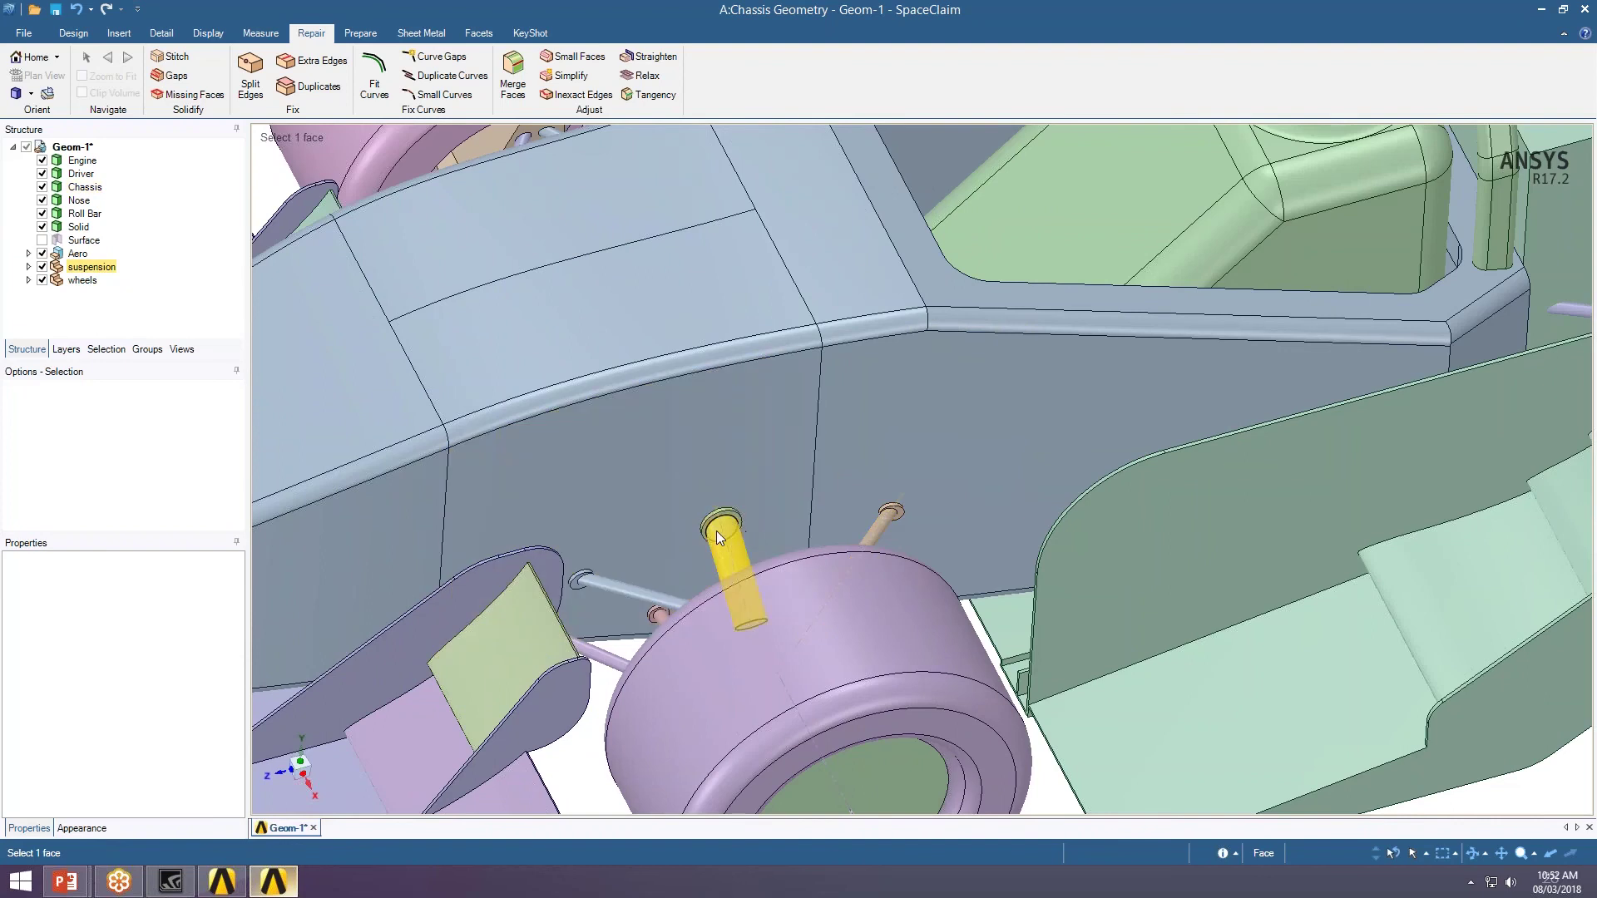
scroll(716, 530, "down", 3)
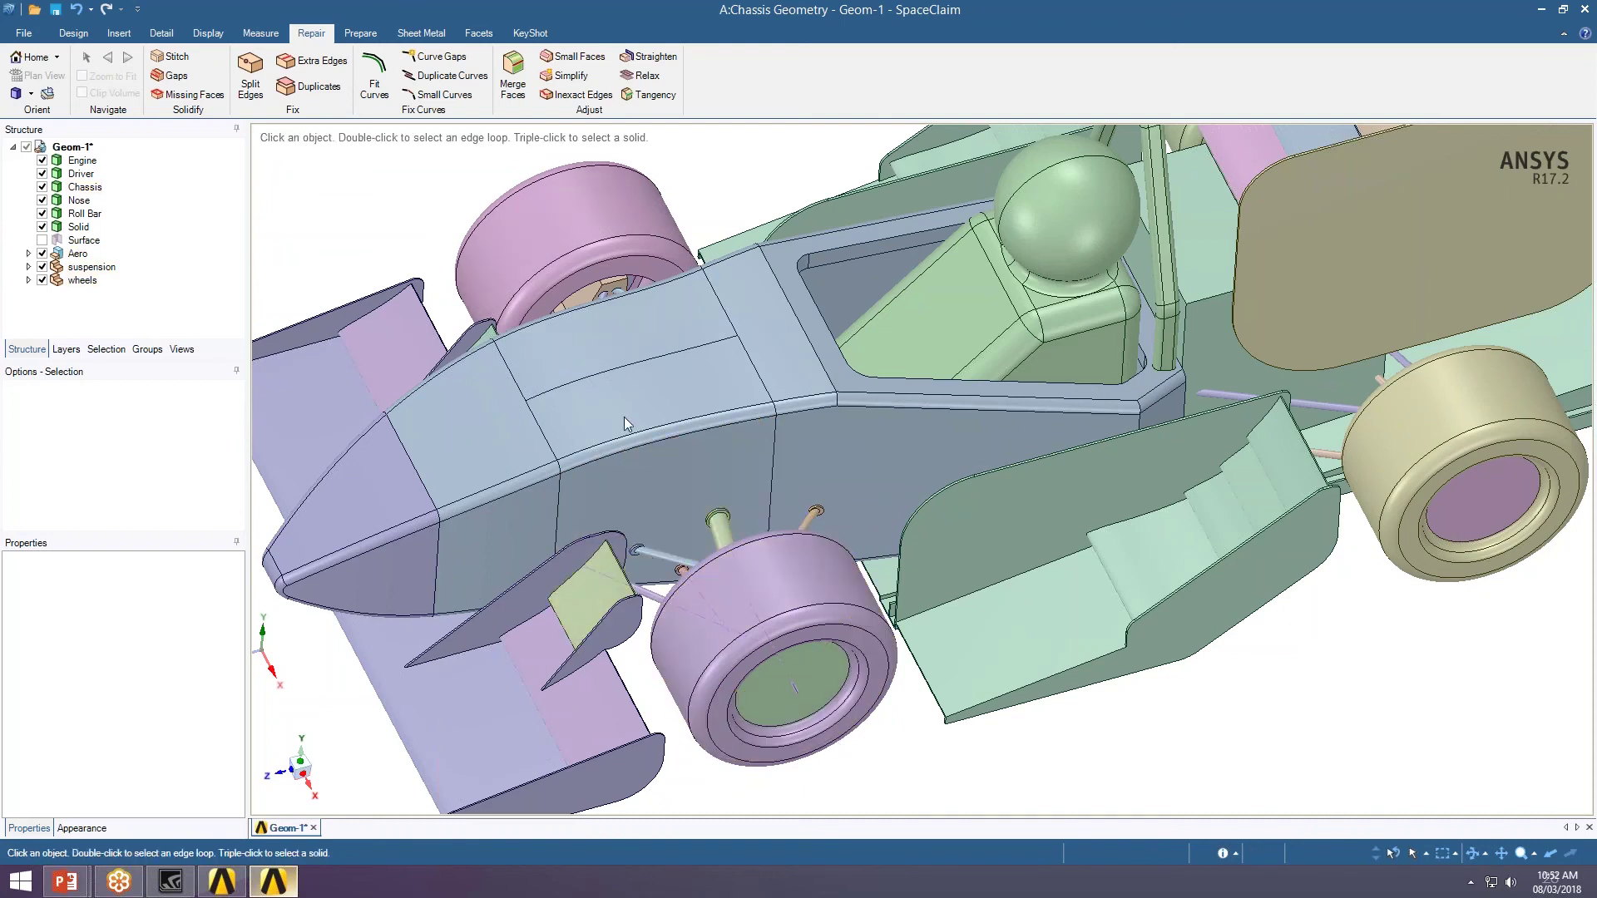
middle_click_drag(624, 416, 611, 464)
scroll(624, 415, "down", 3)
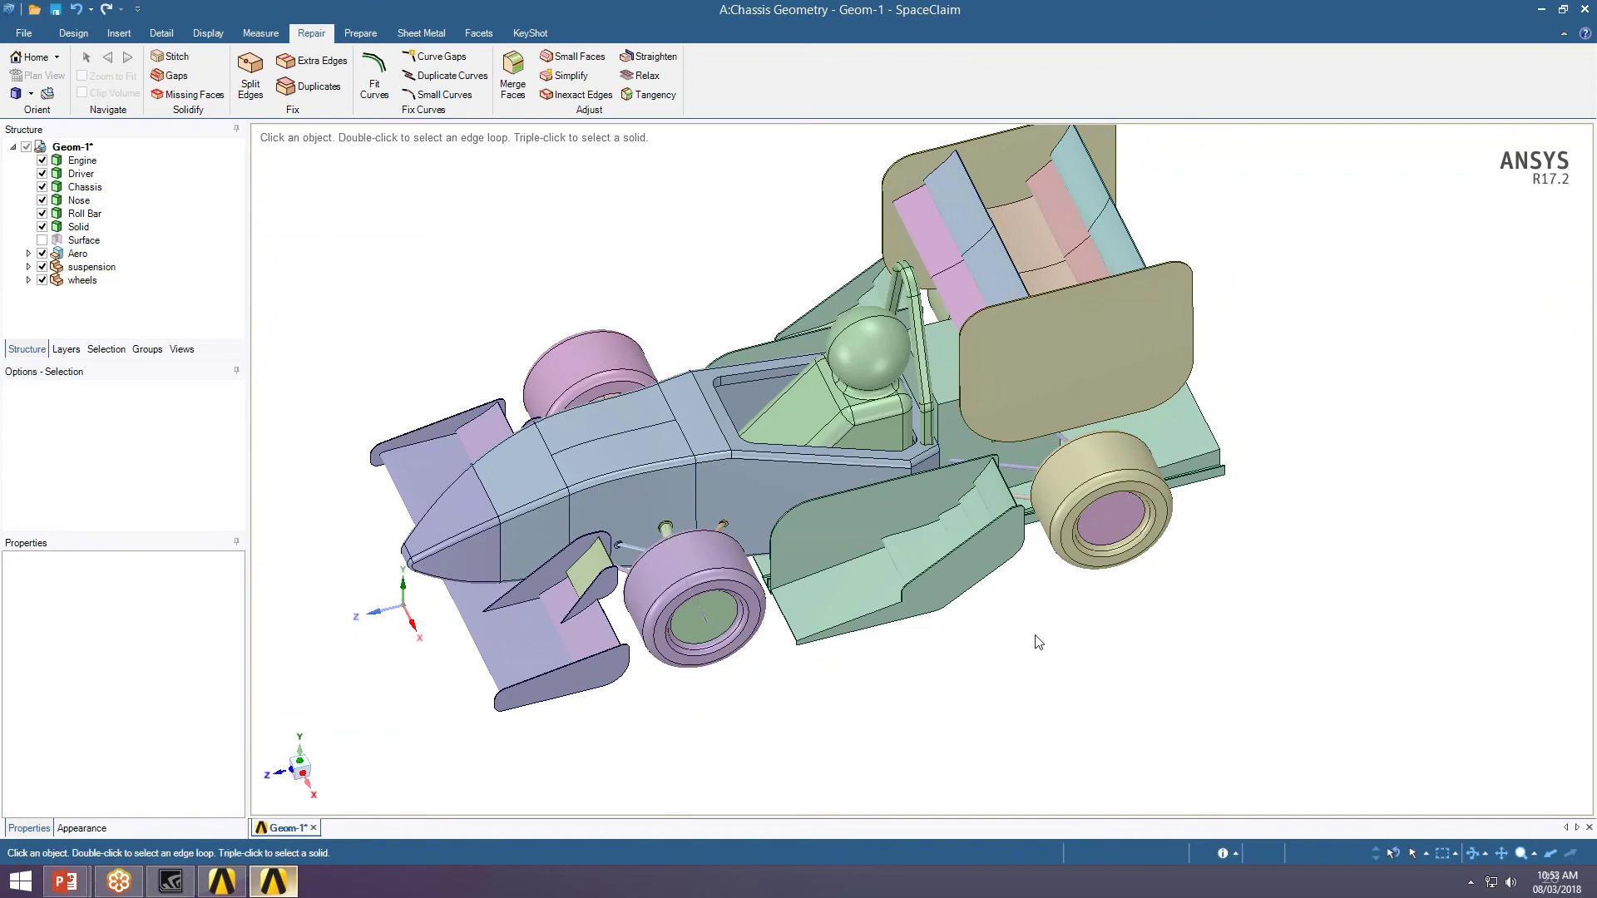
- Hide the full assembly and show only the Surface body together with the suspension and the Engine
left_click(26, 147)
left_click(41, 240)
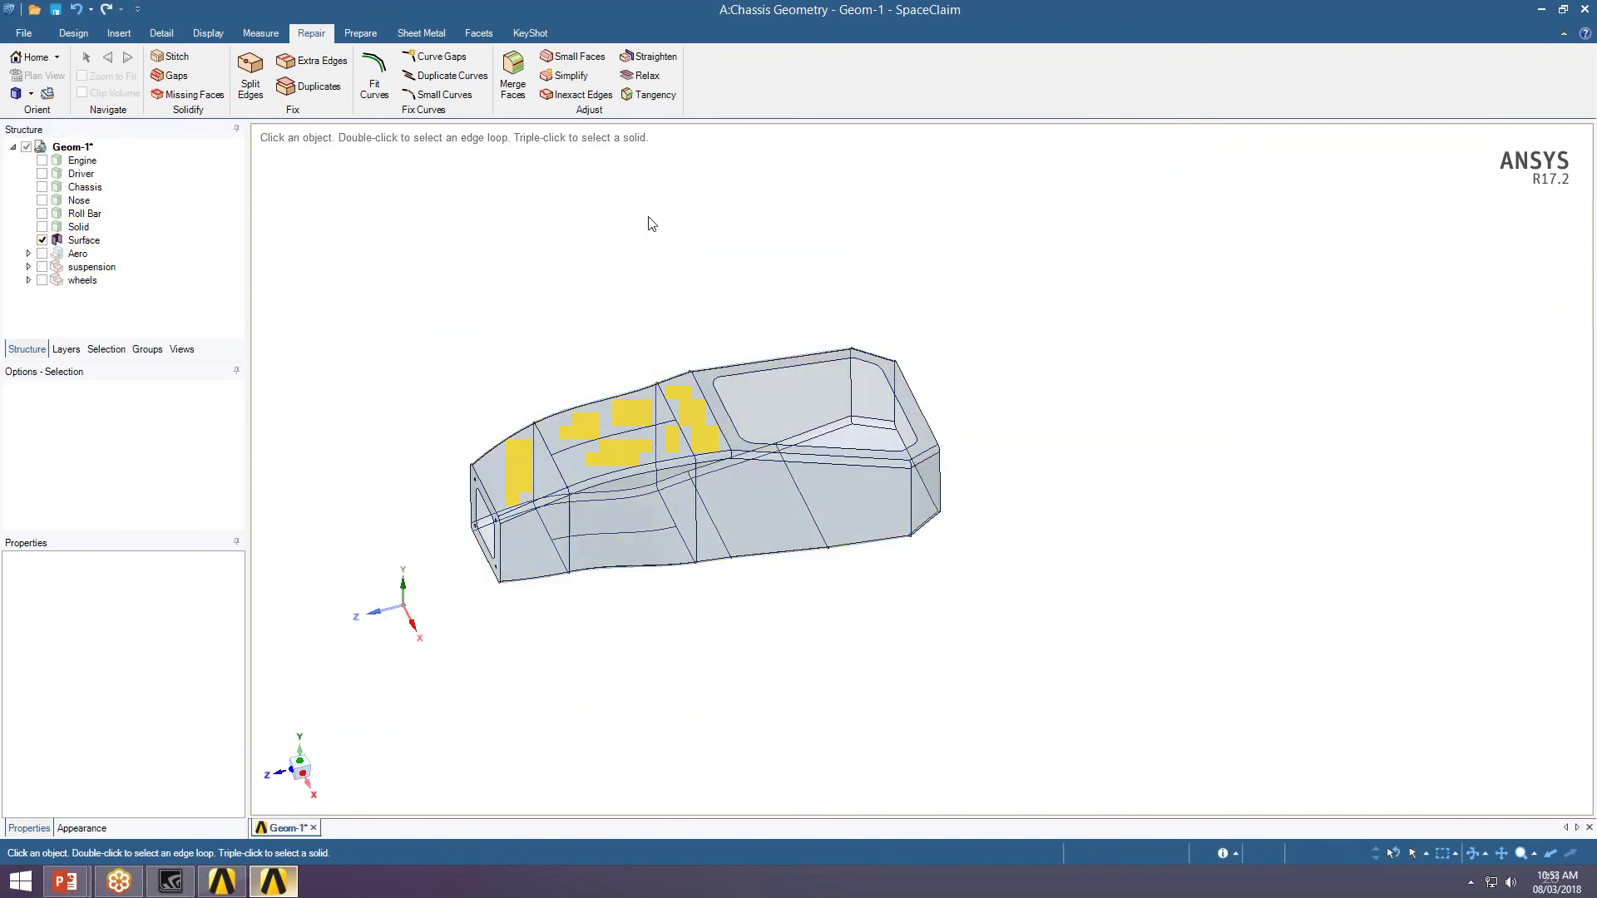
left_click(42, 267)
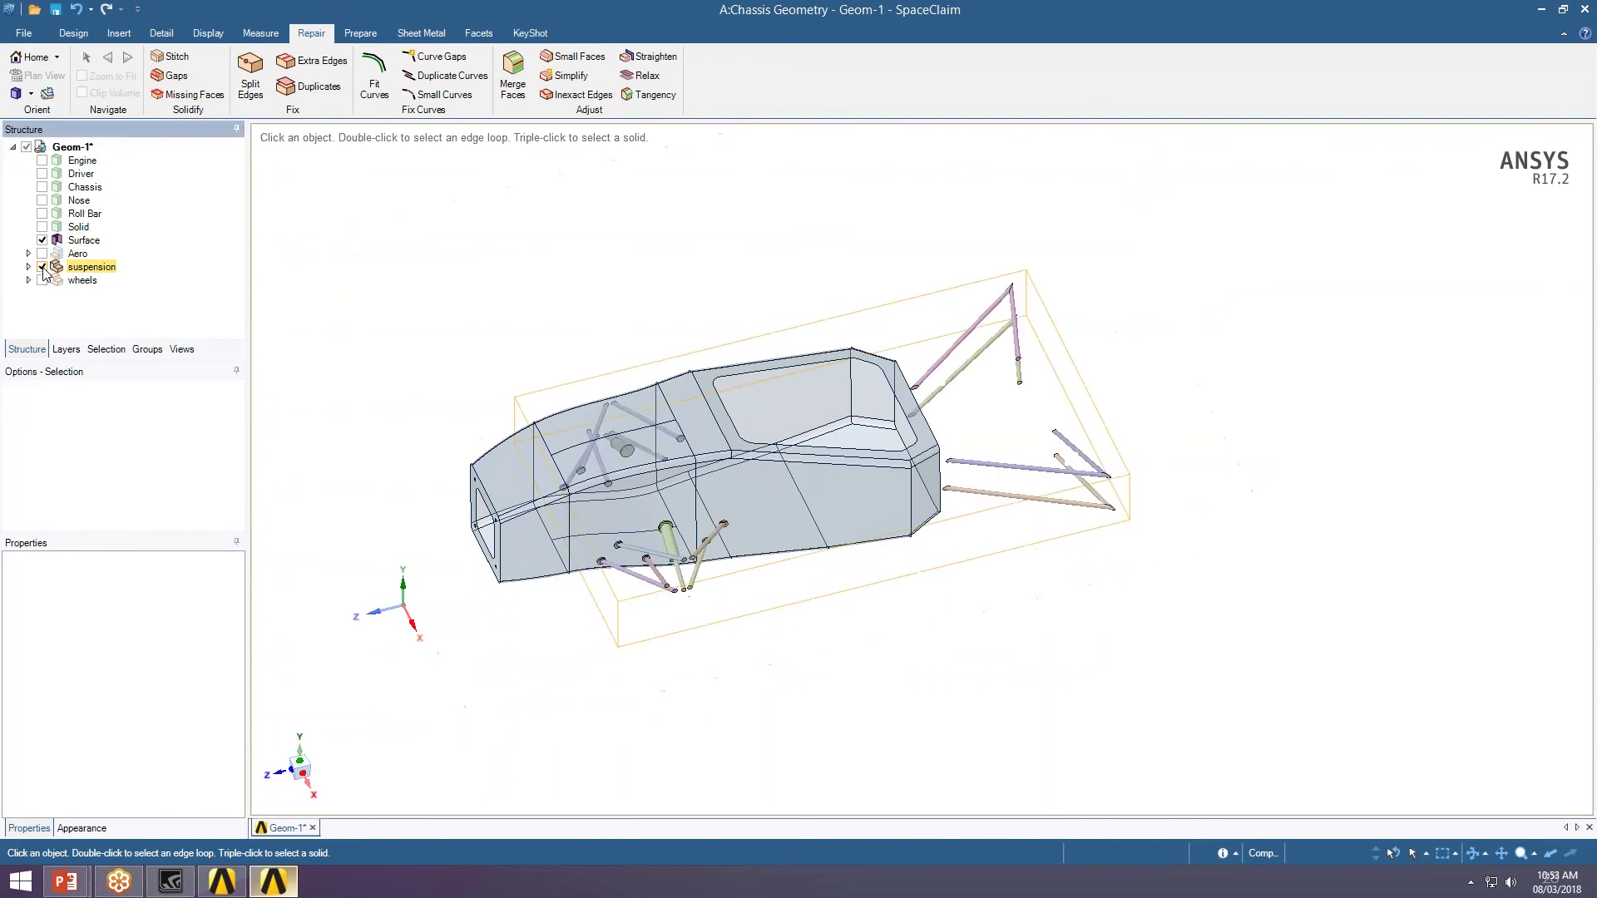
middle_click_drag(691, 263, 692, 418)
middle_click_drag(774, 449, 698, 278)
left_click(42, 160)
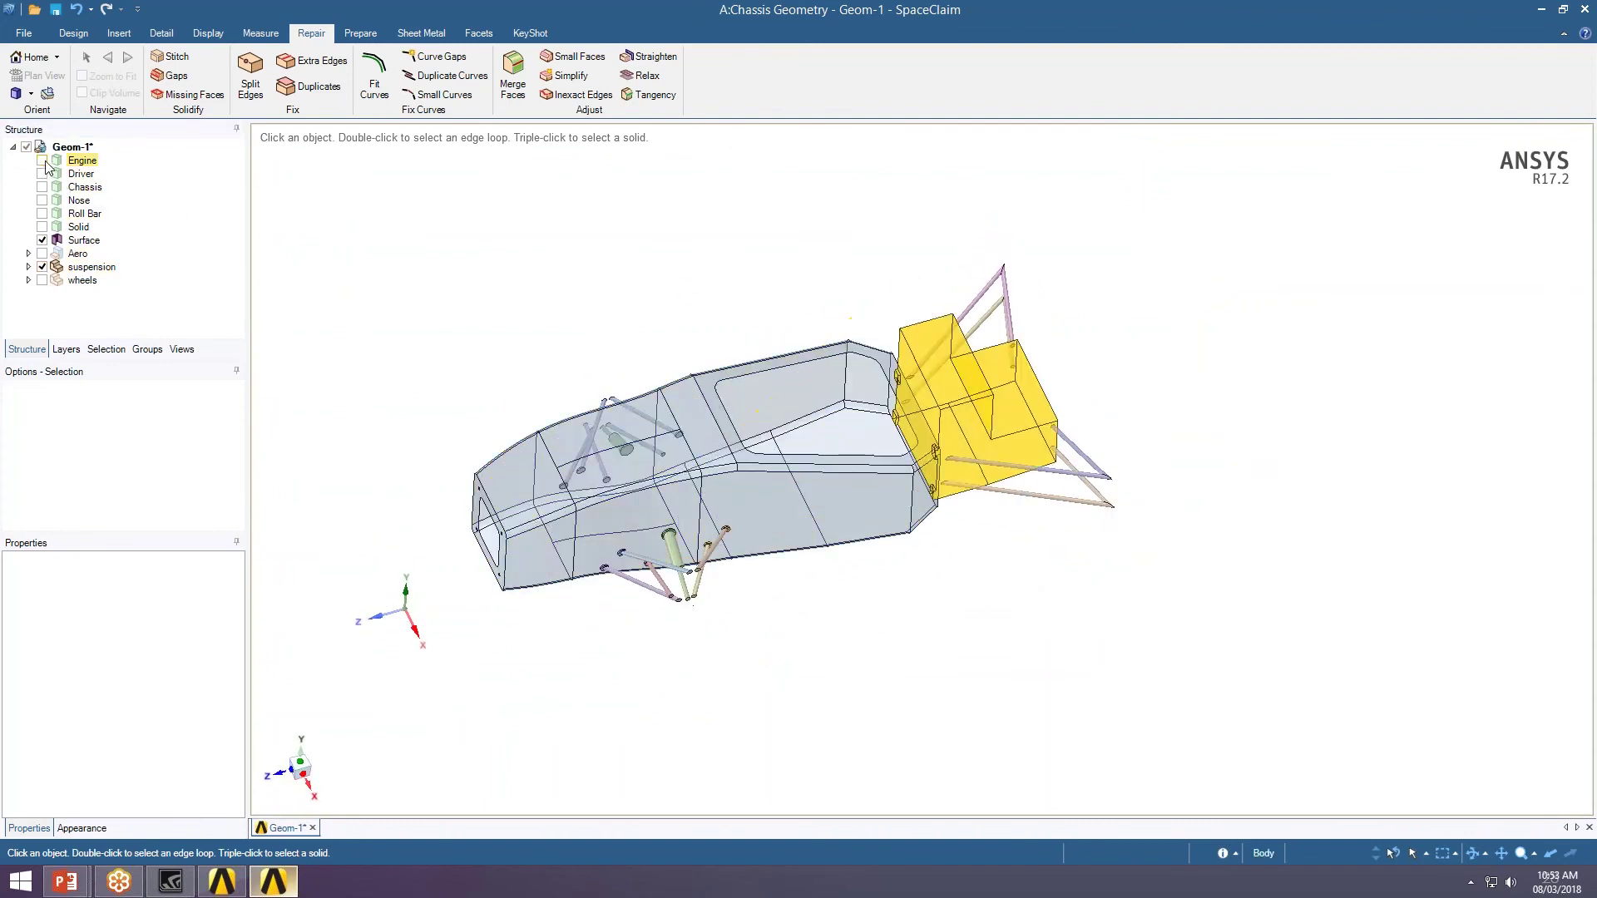
- Examine where the engine block meets the rear of the chassis surface
middle_click_drag(769, 478, 748, 441)
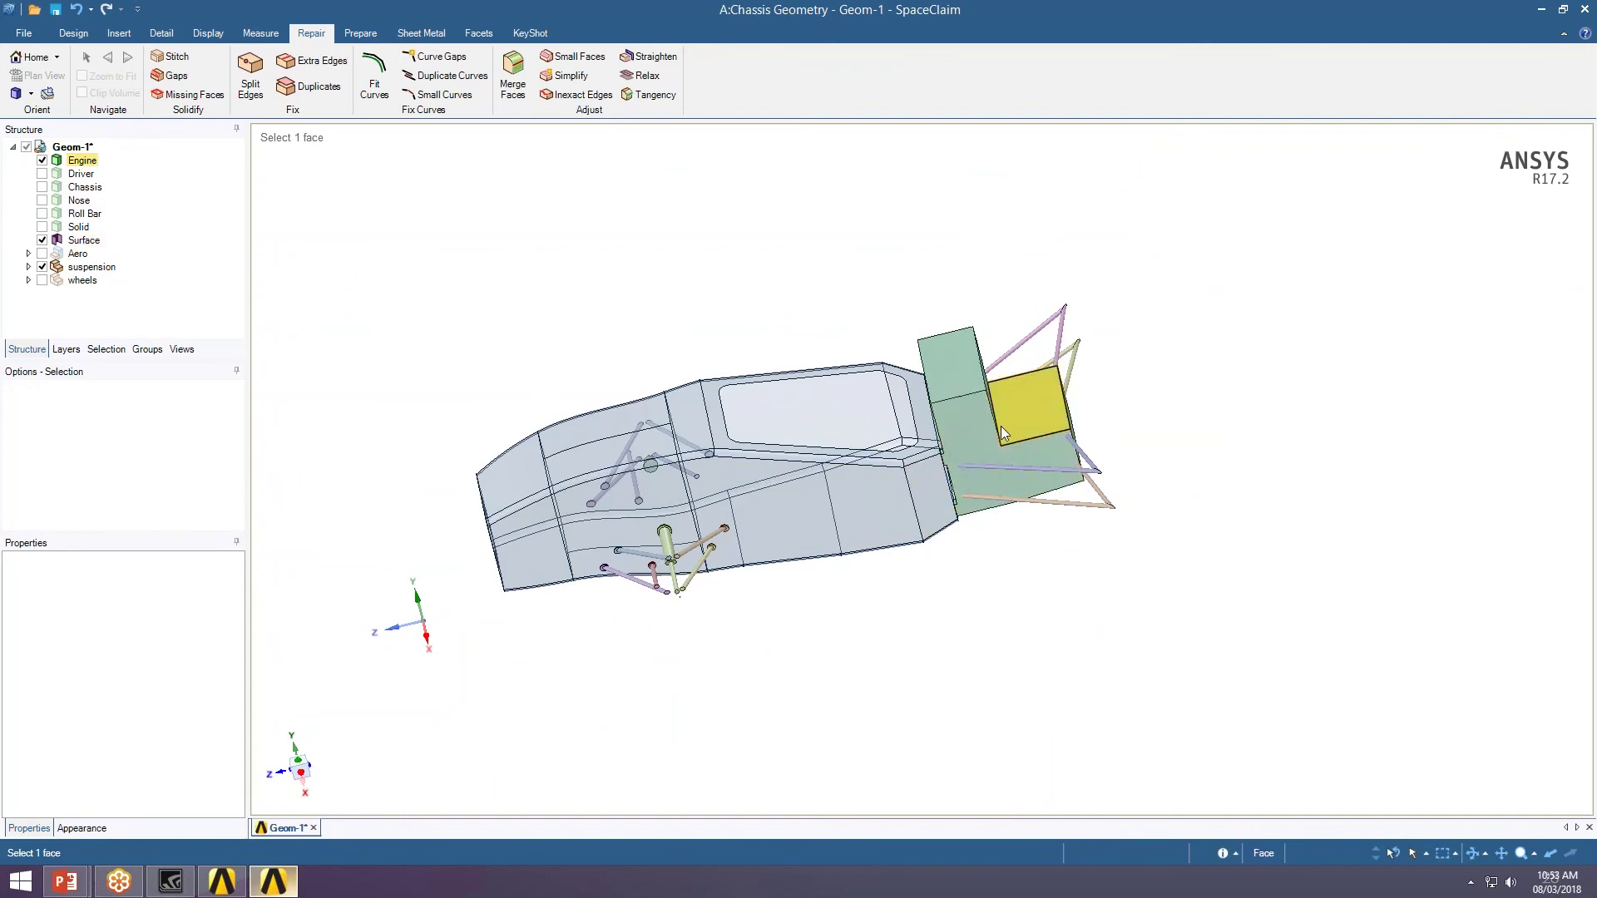
middle_click_drag(998, 436, 889, 452)
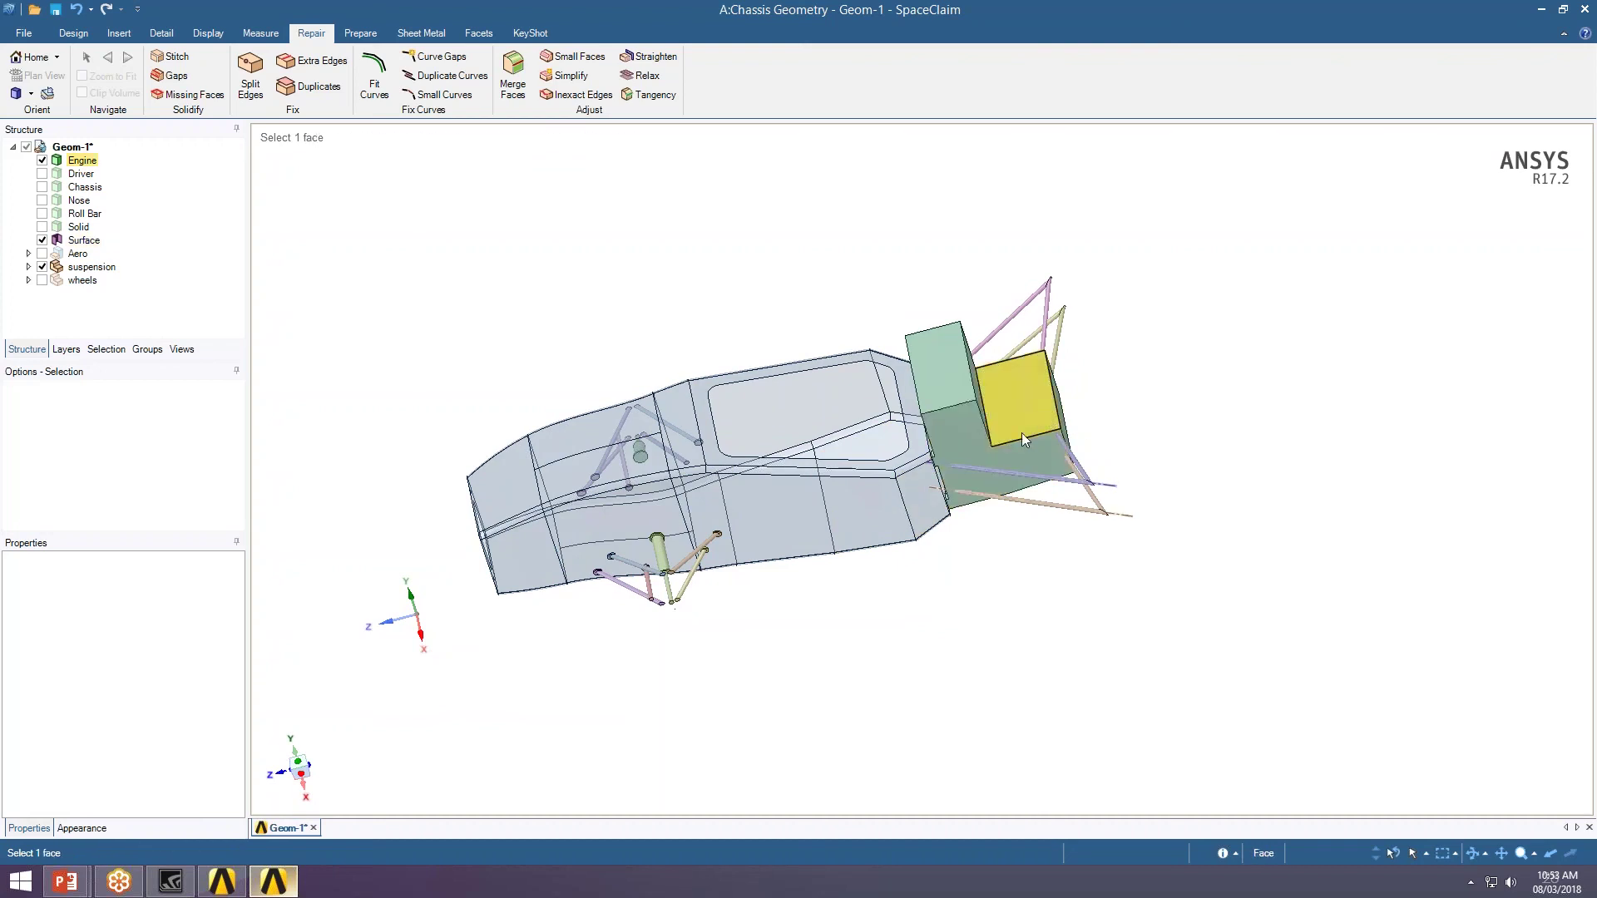
middle_click_drag(1022, 432, 1060, 499)
scroll(945, 452, "up", 3)
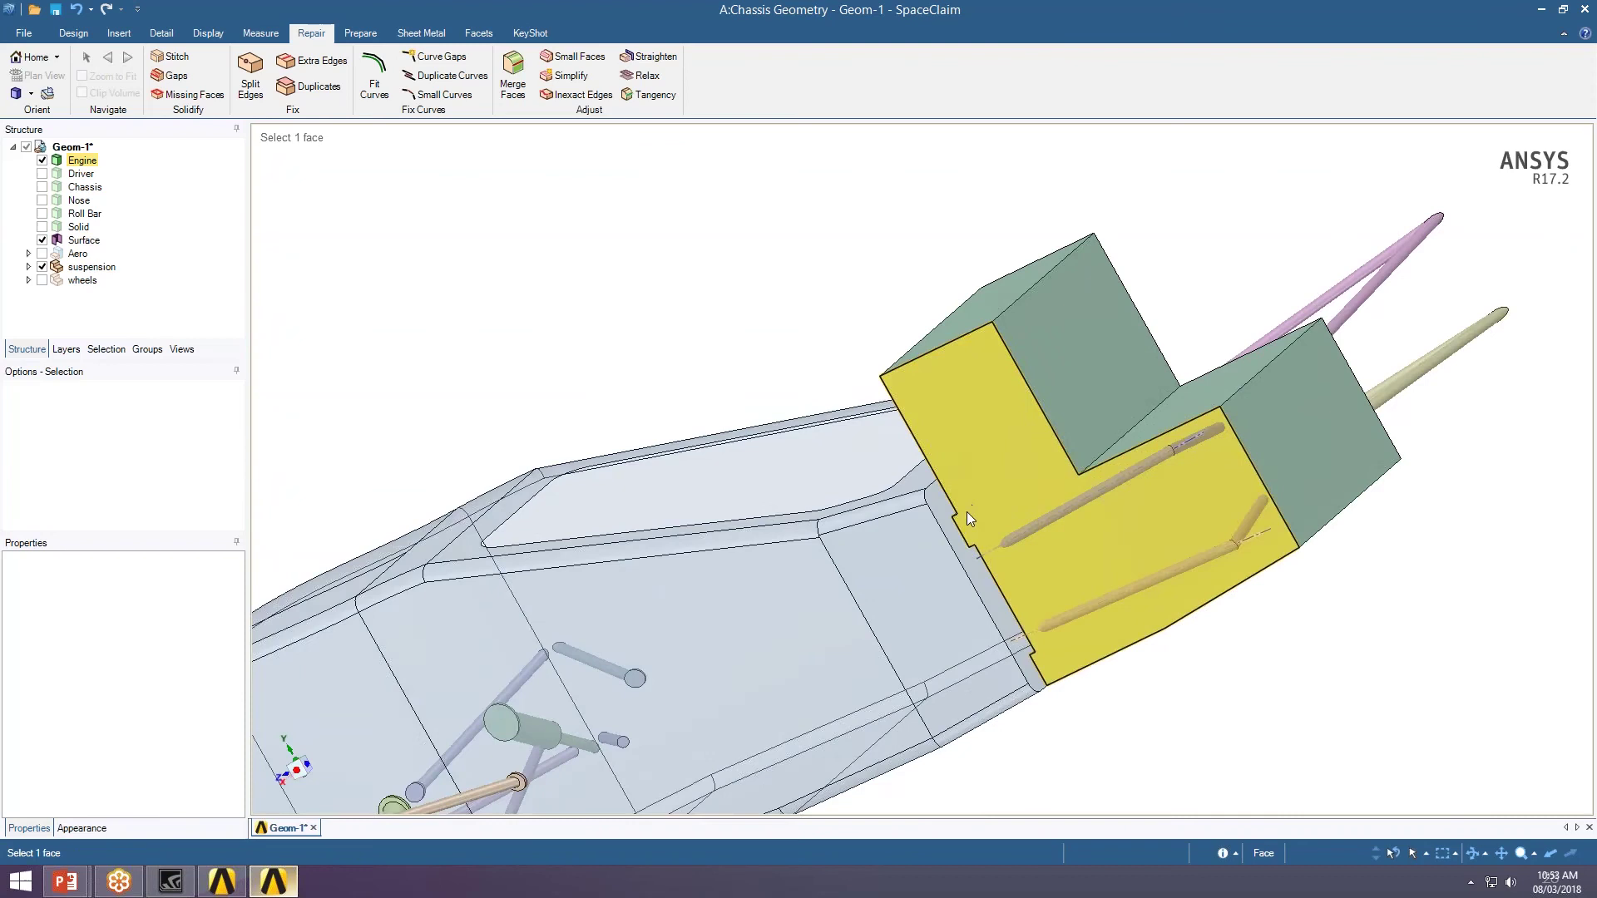
- Imprint all coincident faces where the suspension and Engine touch each other and the chassis Surface body, using a 0.01 mm tolerance
scroll(967, 511, "up", 5)
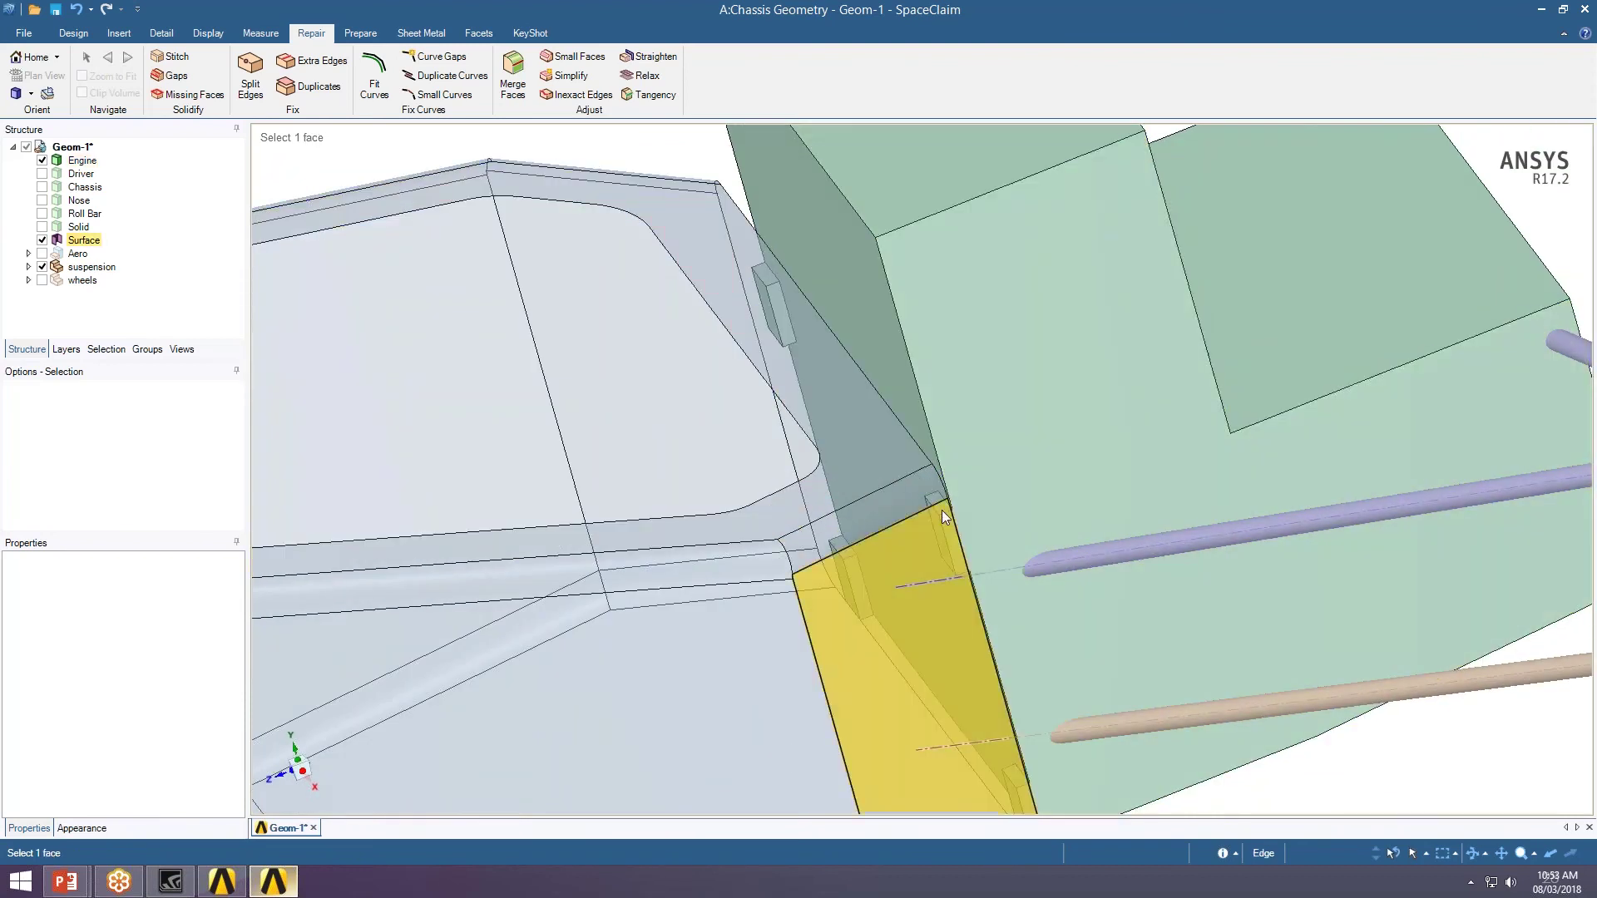
scroll(661, 451, "down", 6)
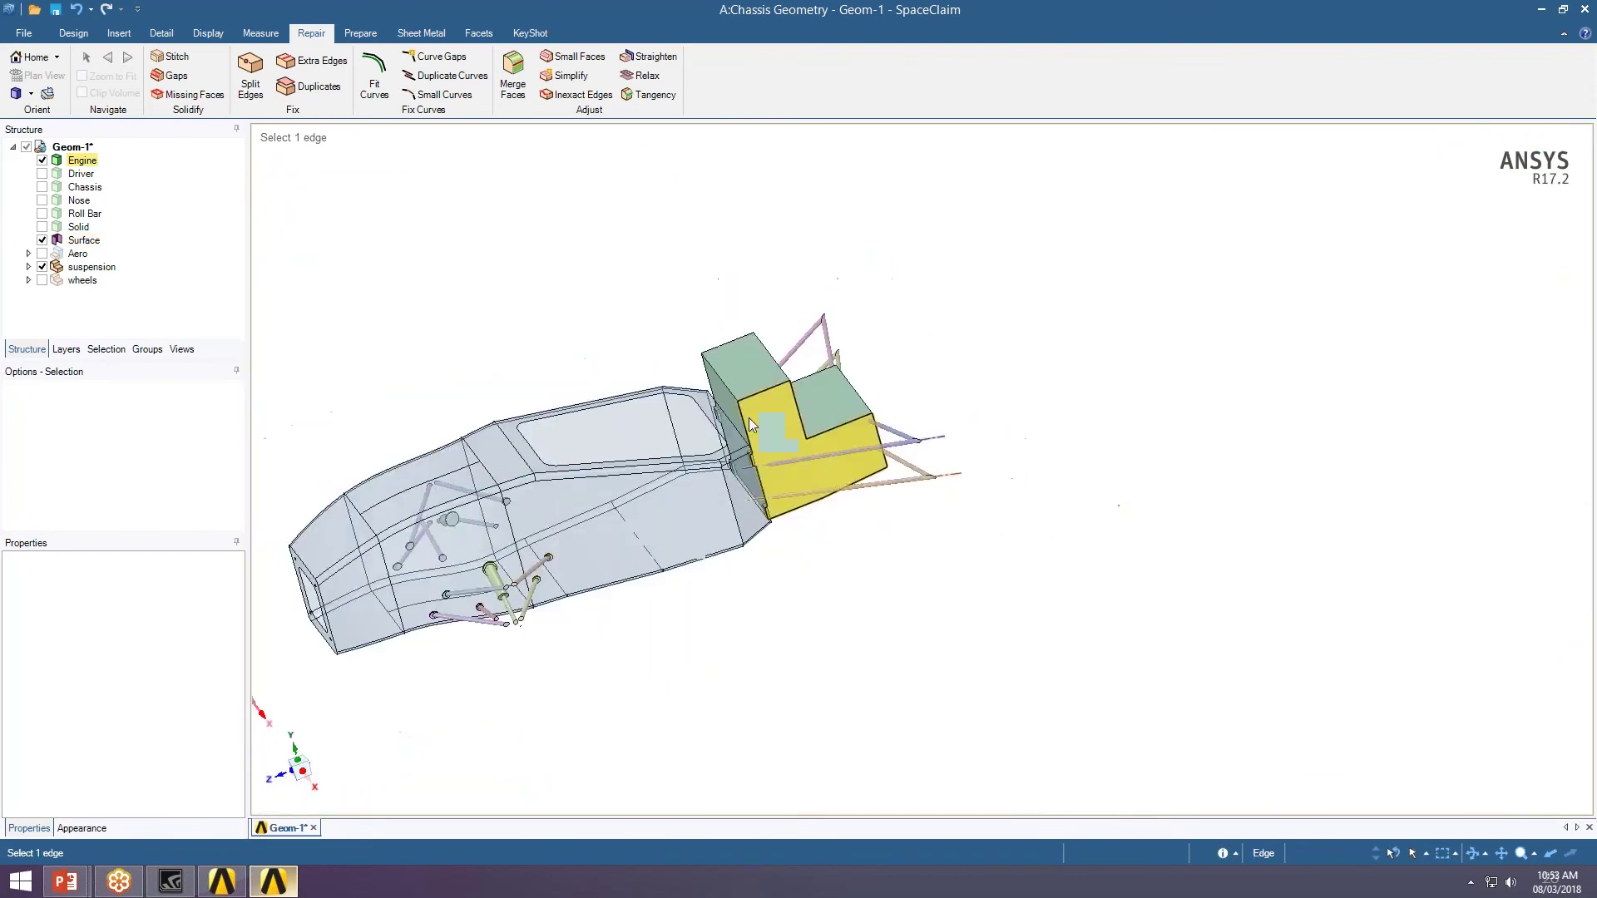
middle_click_drag(848, 331, 908, 257)
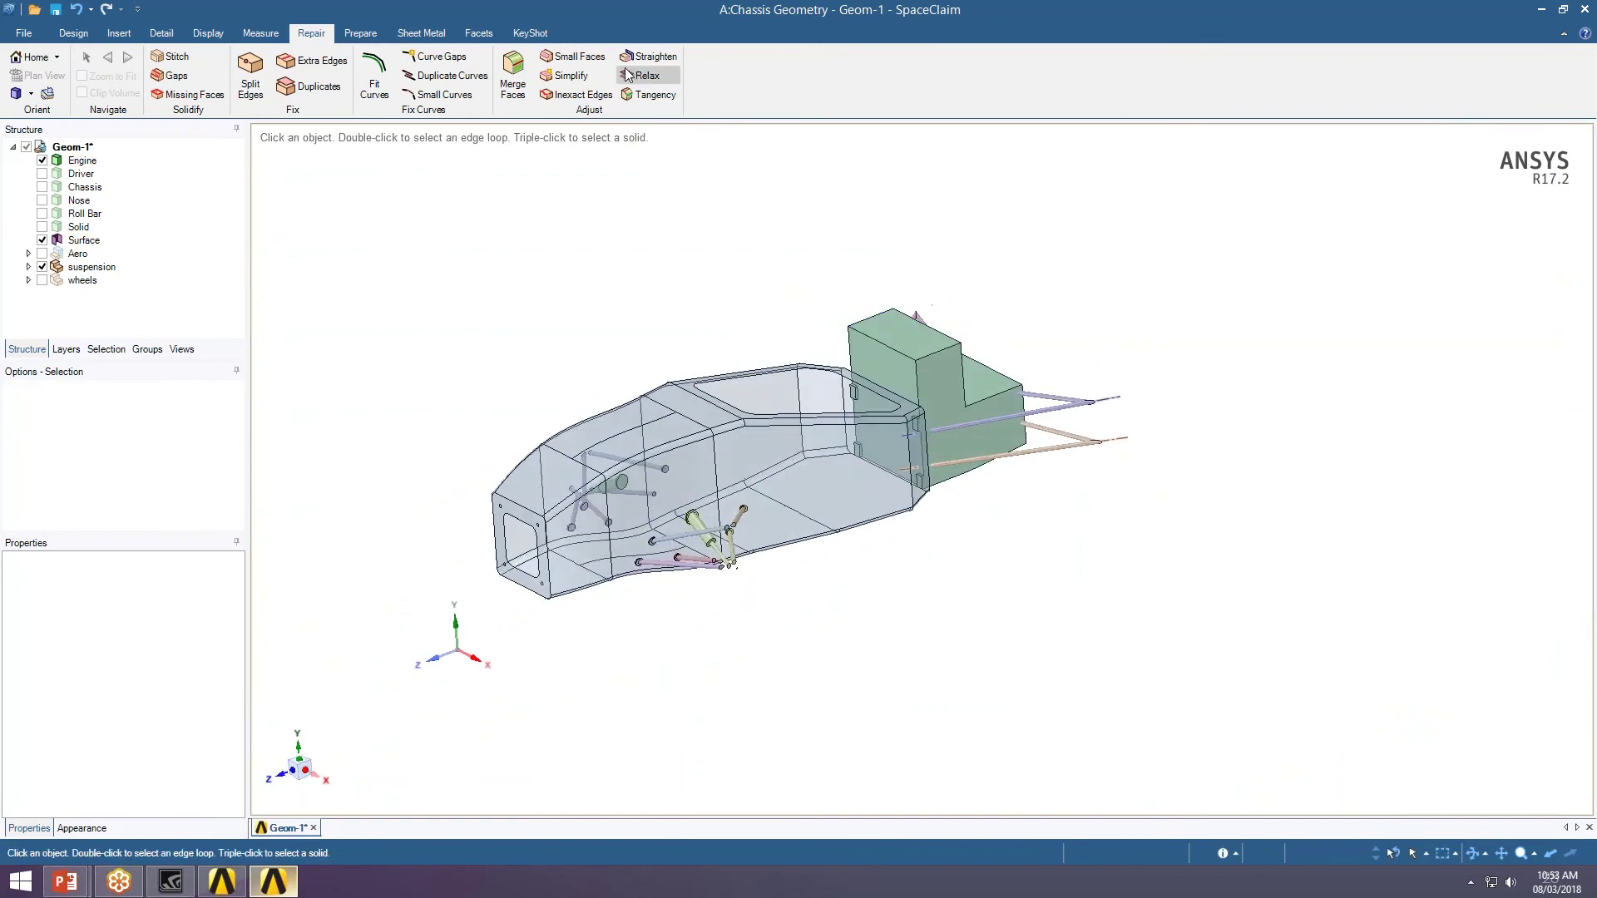
left_click(362, 38)
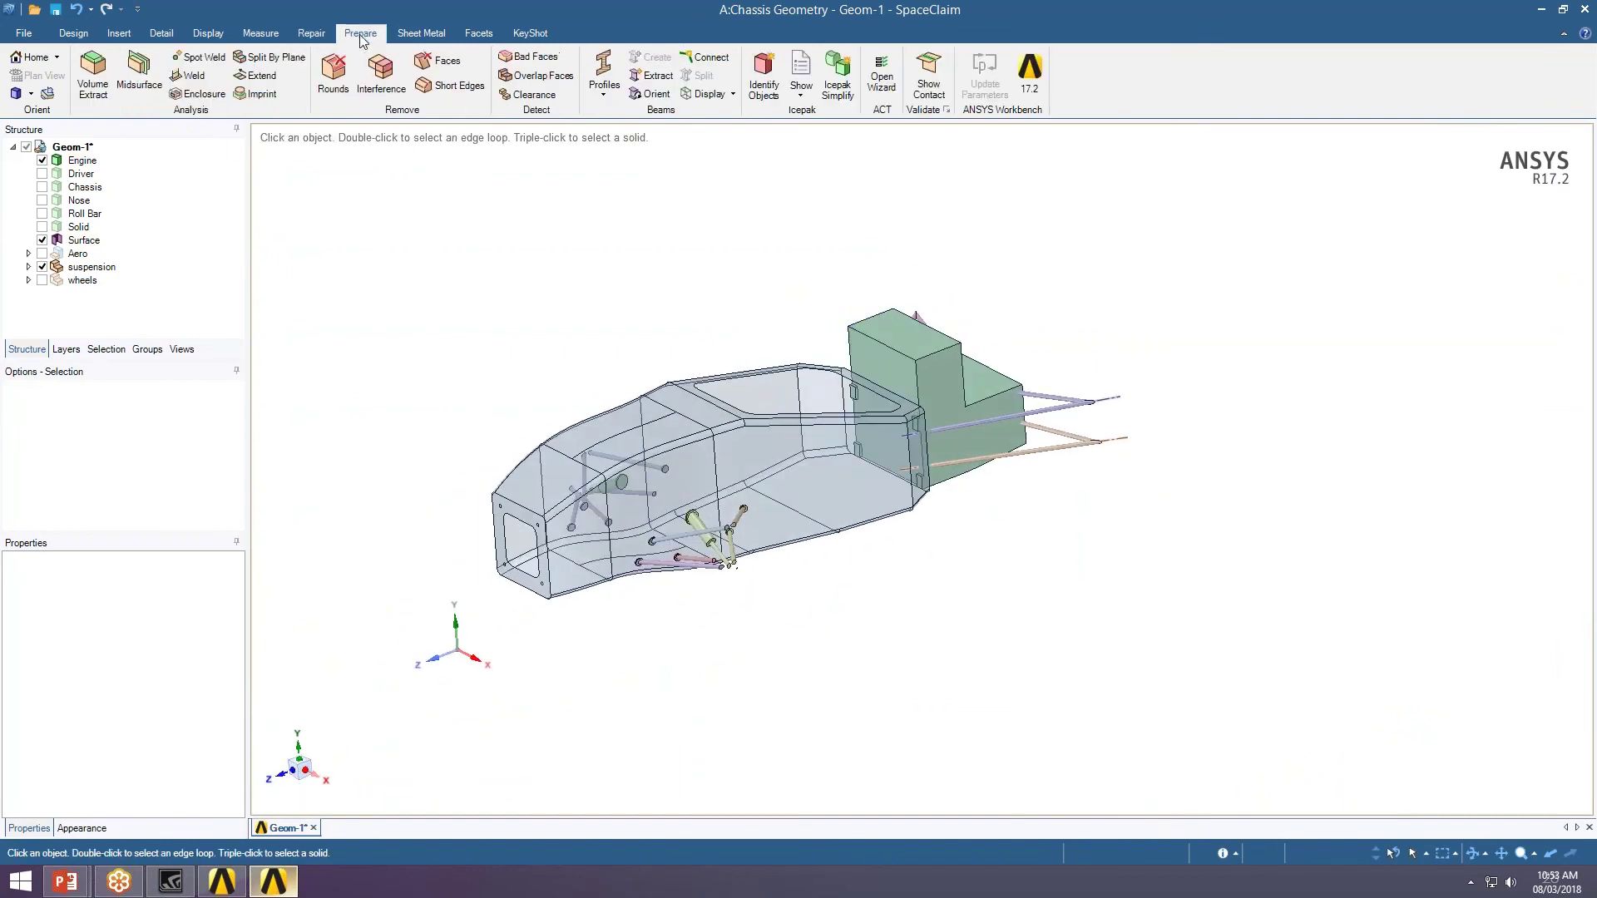
left_click(277, 93)
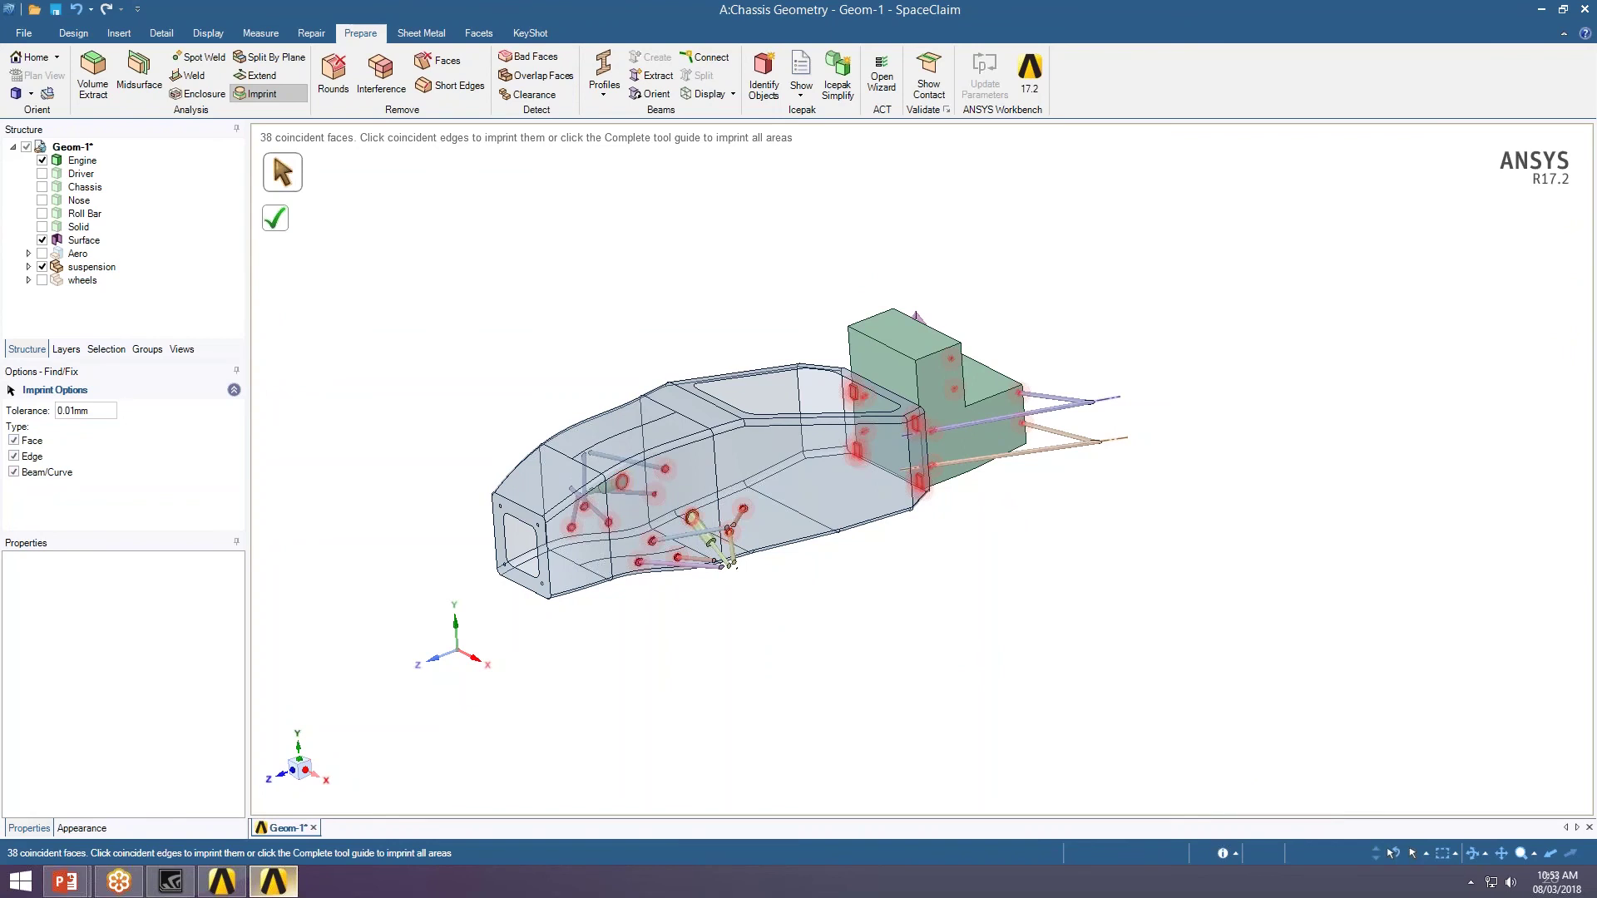
middle_click_drag(1046, 486, 1048, 510)
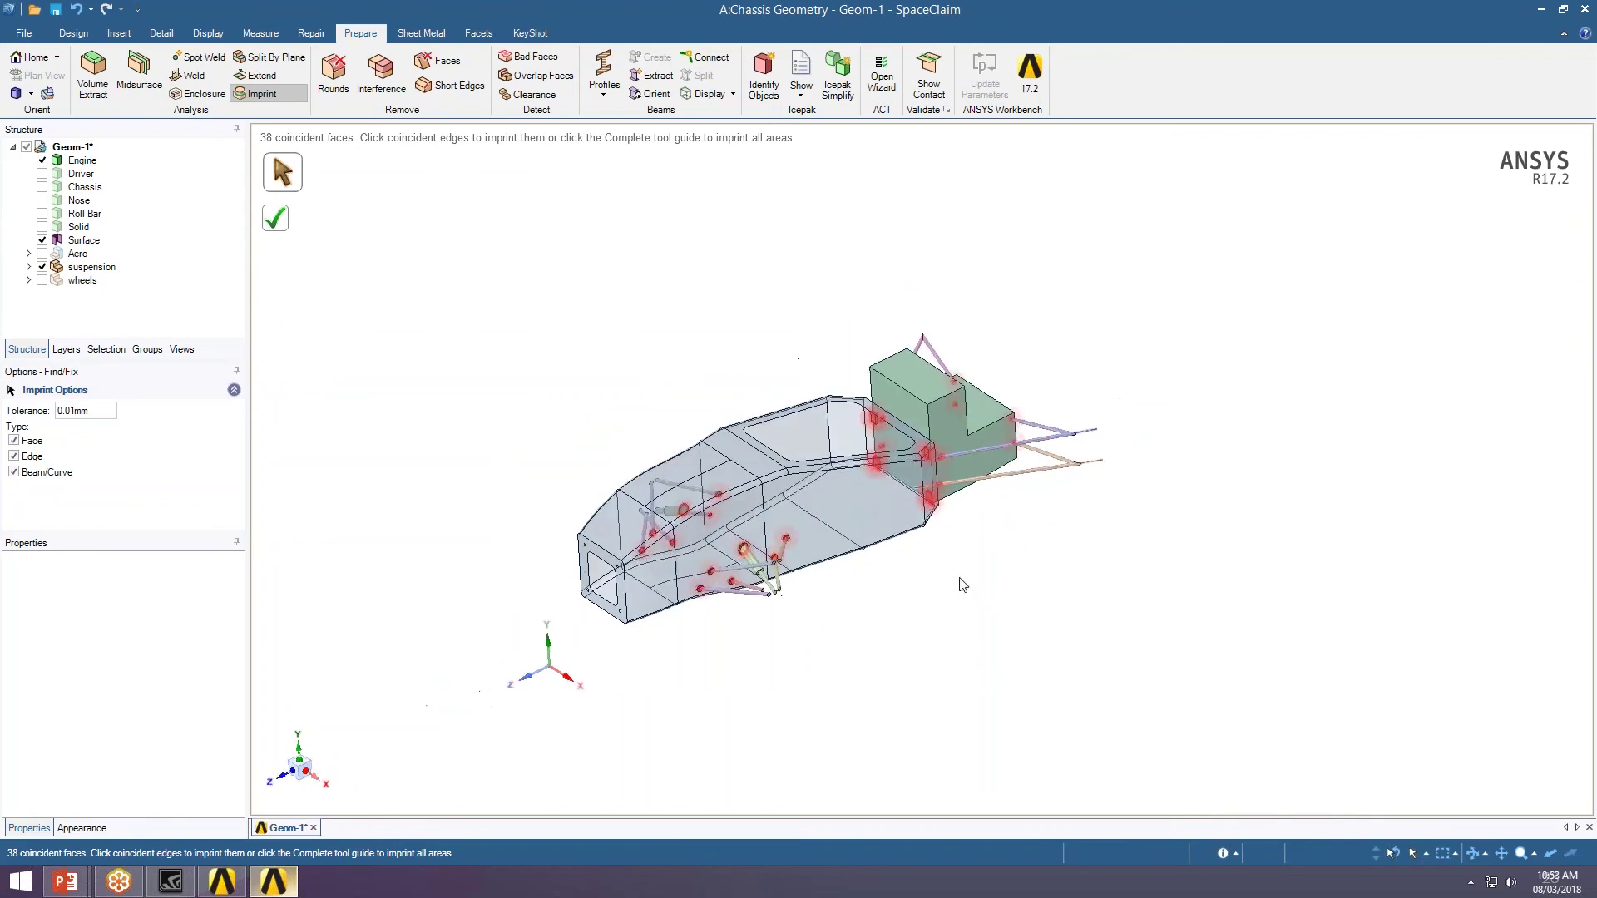
scroll(956, 582, "up", 3)
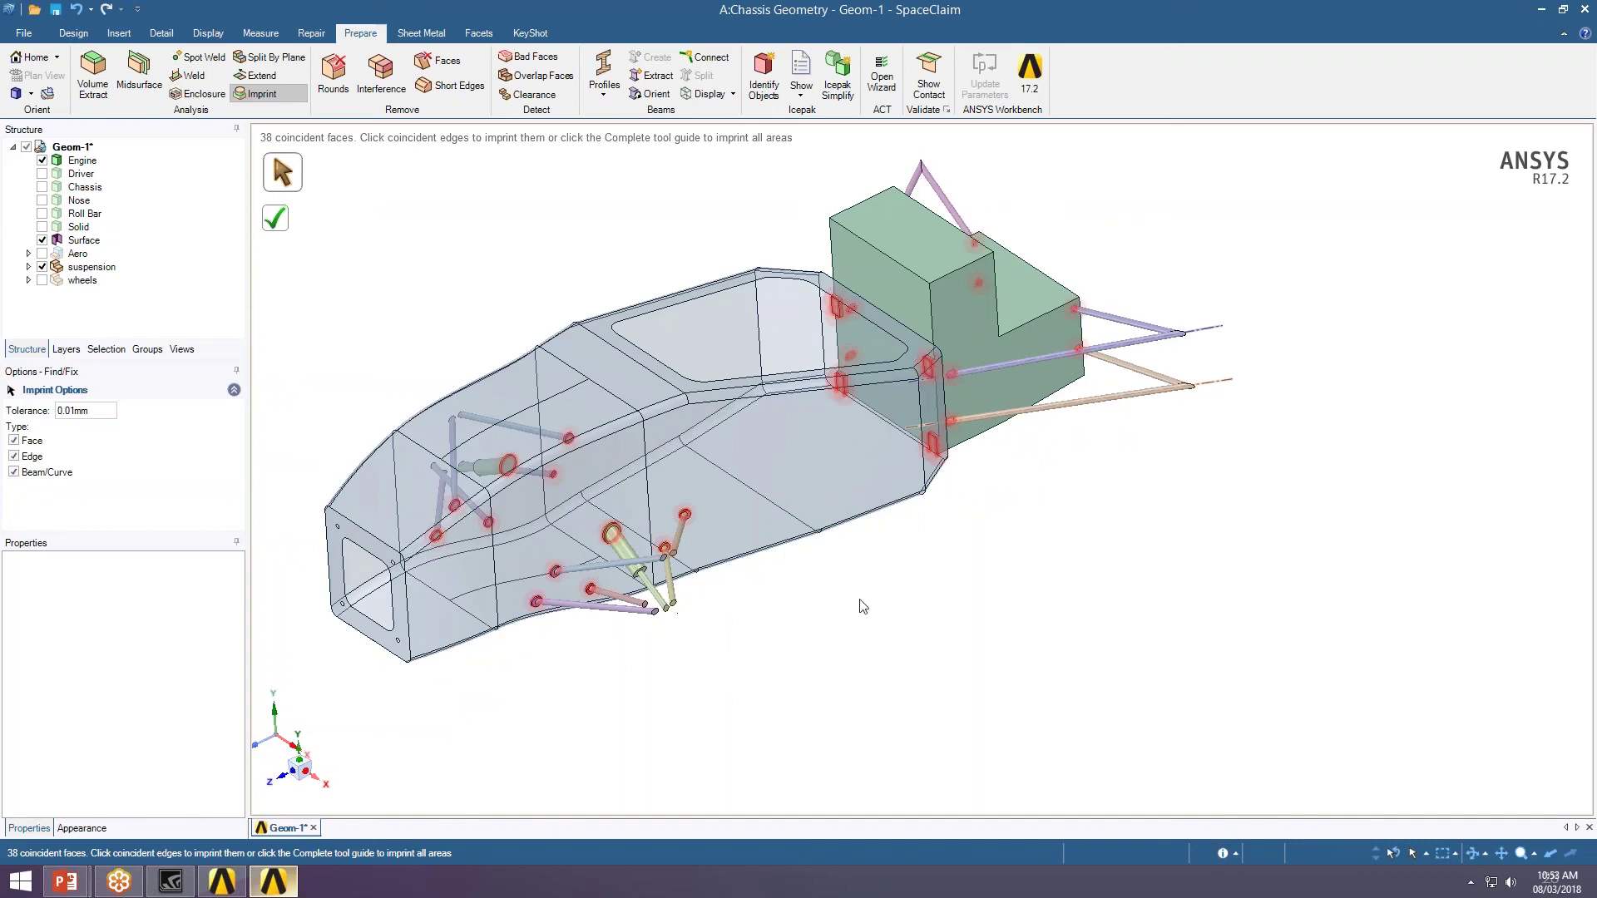
left_click(273, 219)
- Hide the suspension and the Engine so that only the chassis Surface body is shown
left_click(41, 267)
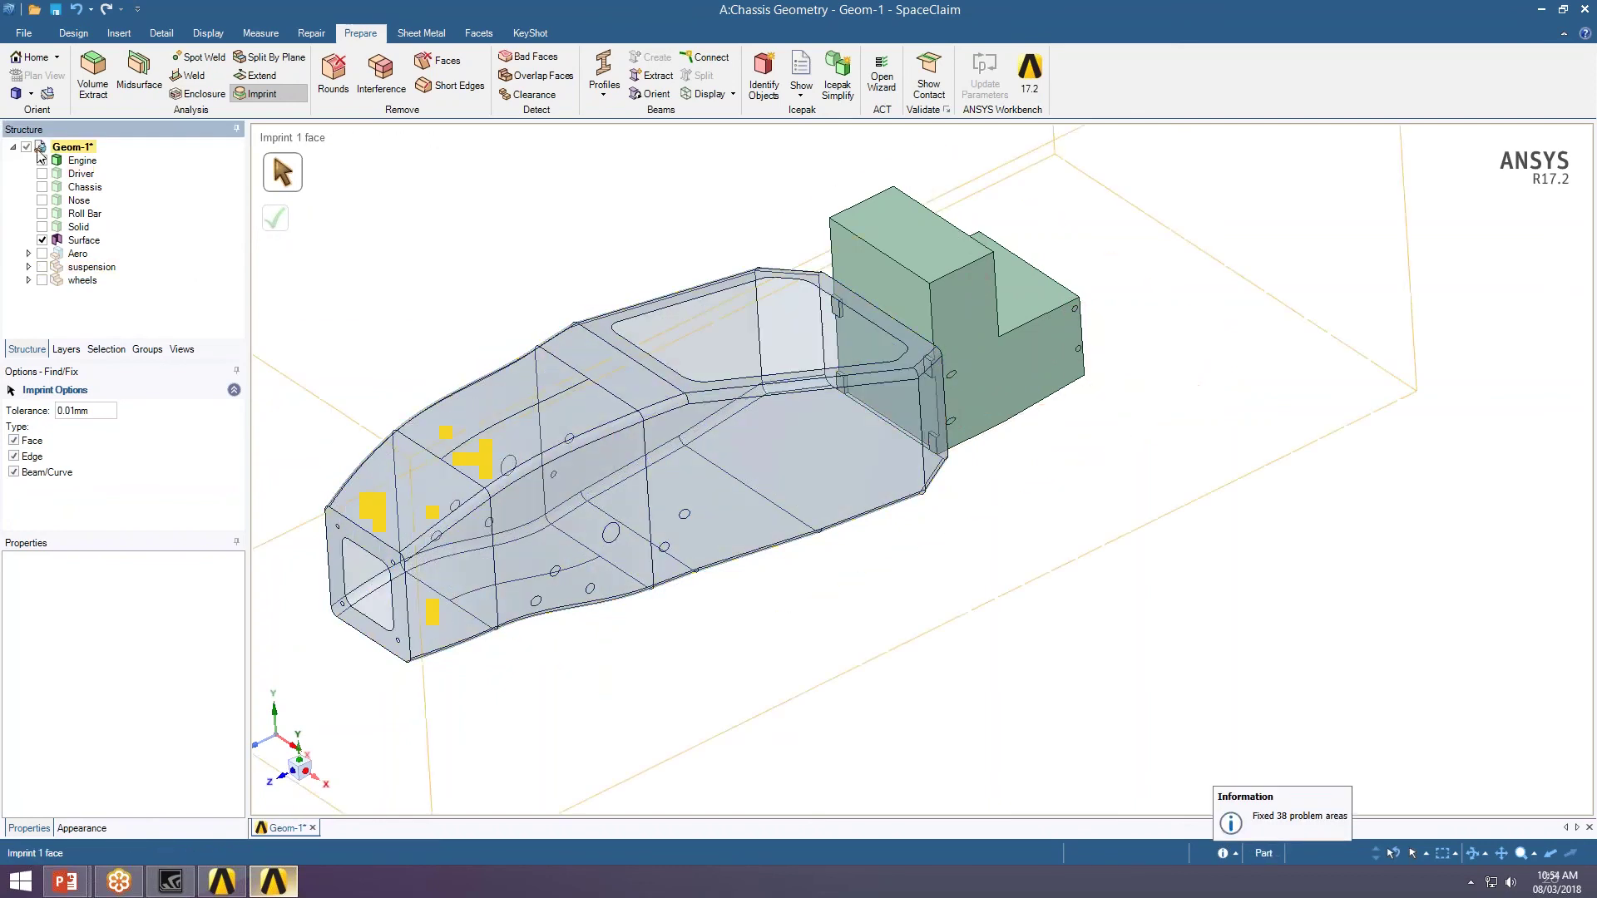
left_click(41, 160)
middle_click_drag(653, 700, 857, 553)
- Examine the imprinted circular suspension patches on the side of the chassis surface by selecting them as separate faces
left_click(607, 532)
scroll(662, 544, "up", 3)
left_click(535, 594)
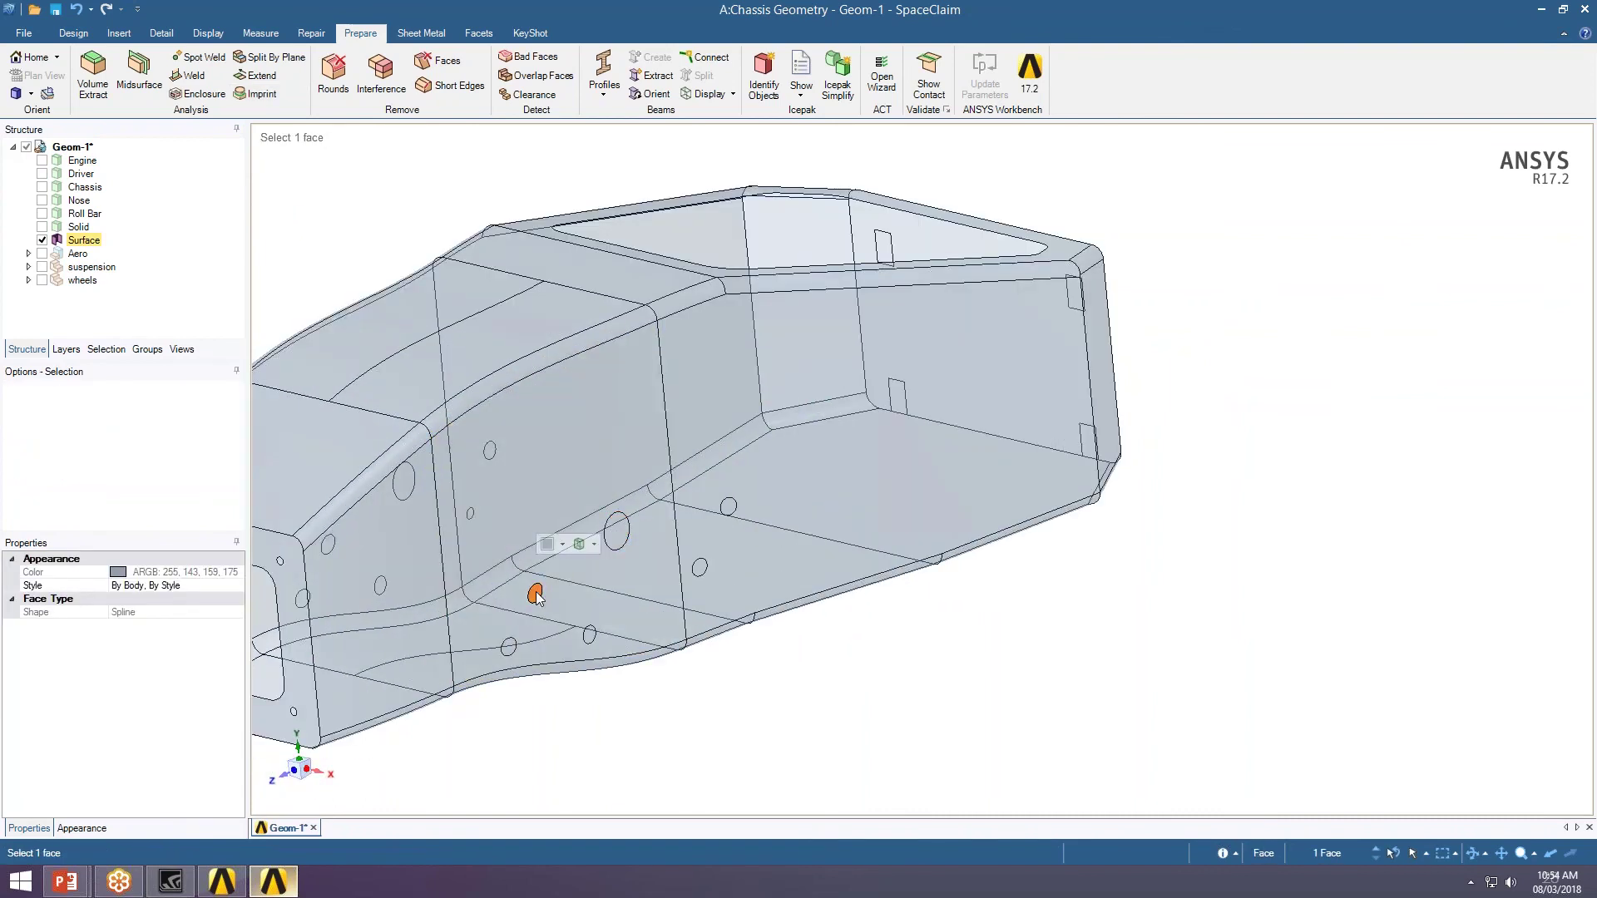
left_click(509, 647)
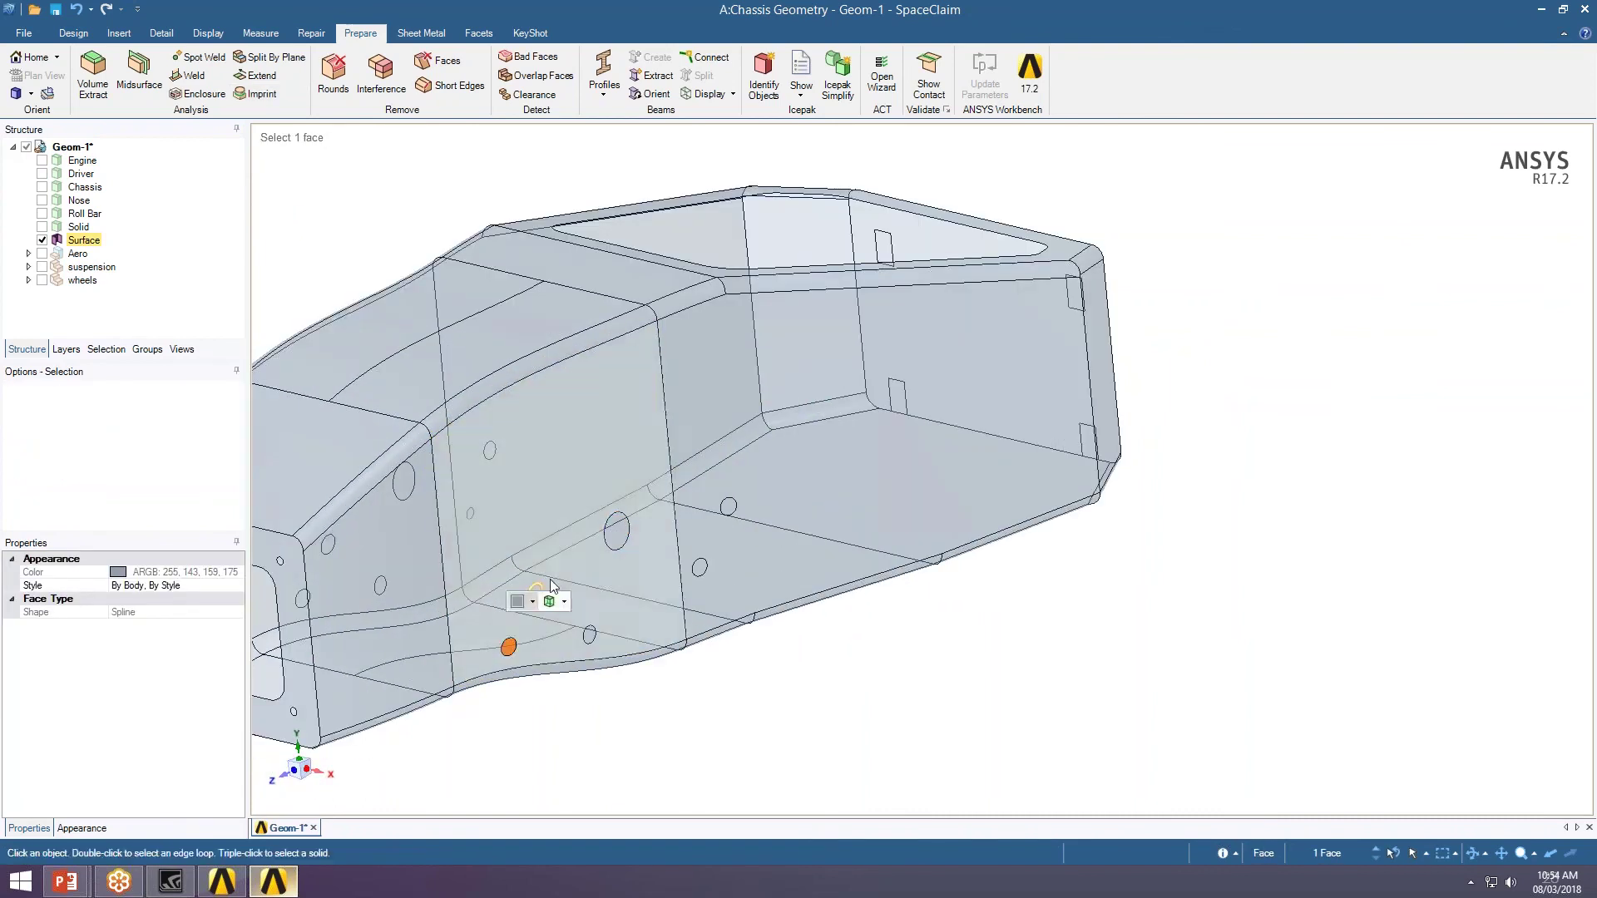
left_click(620, 535)
scroll(887, 698, "down", 2)
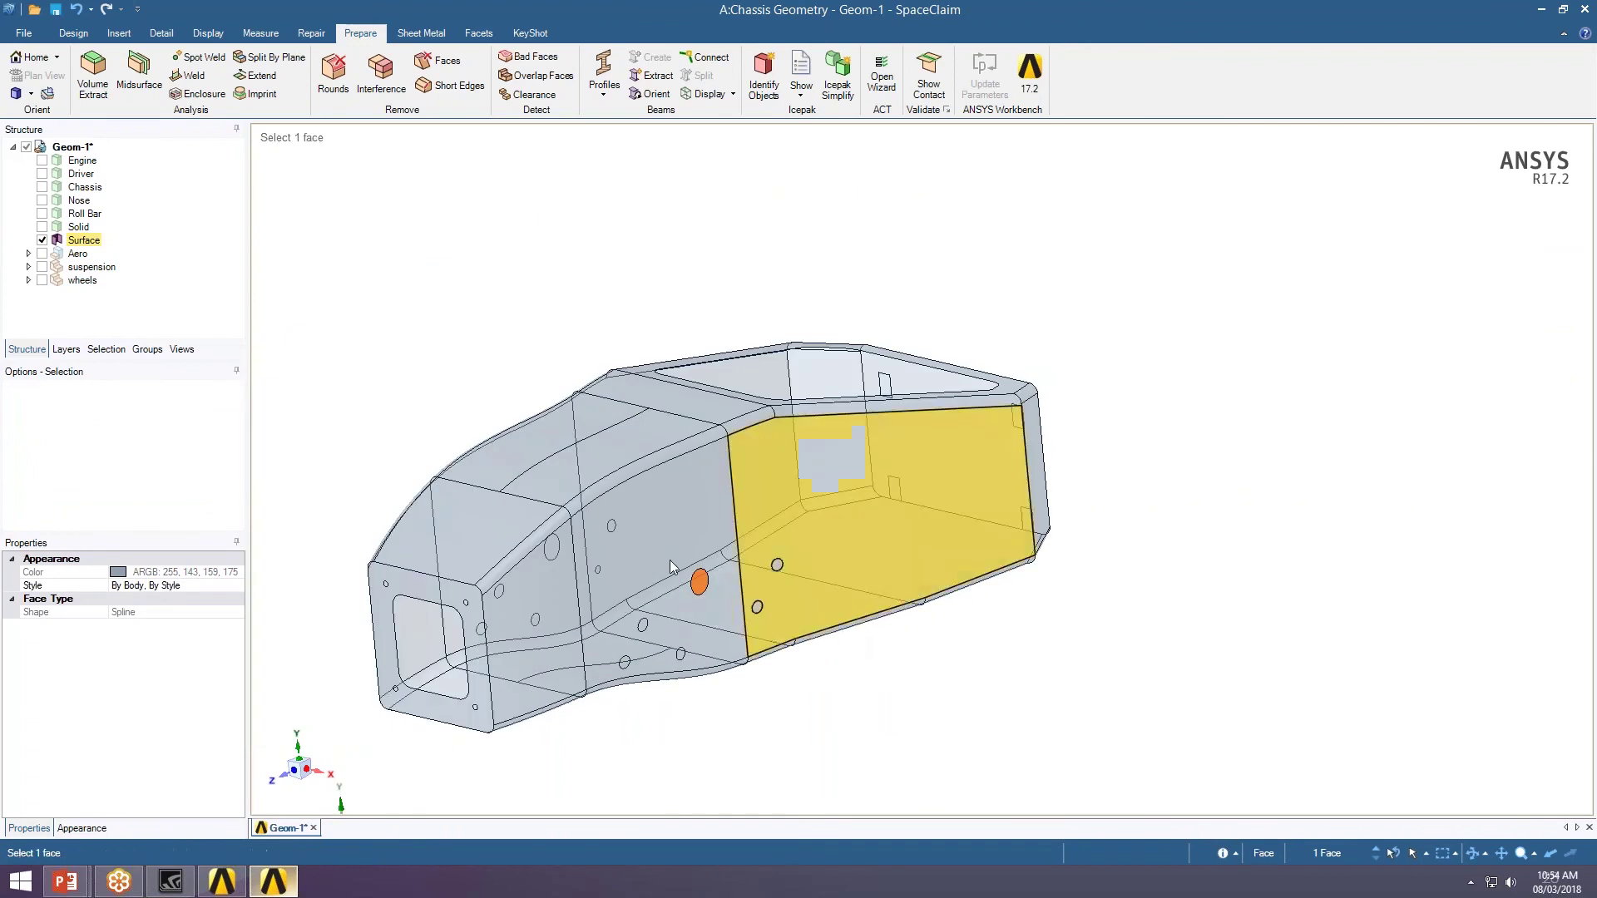
left_click(780, 565, "ctrl")
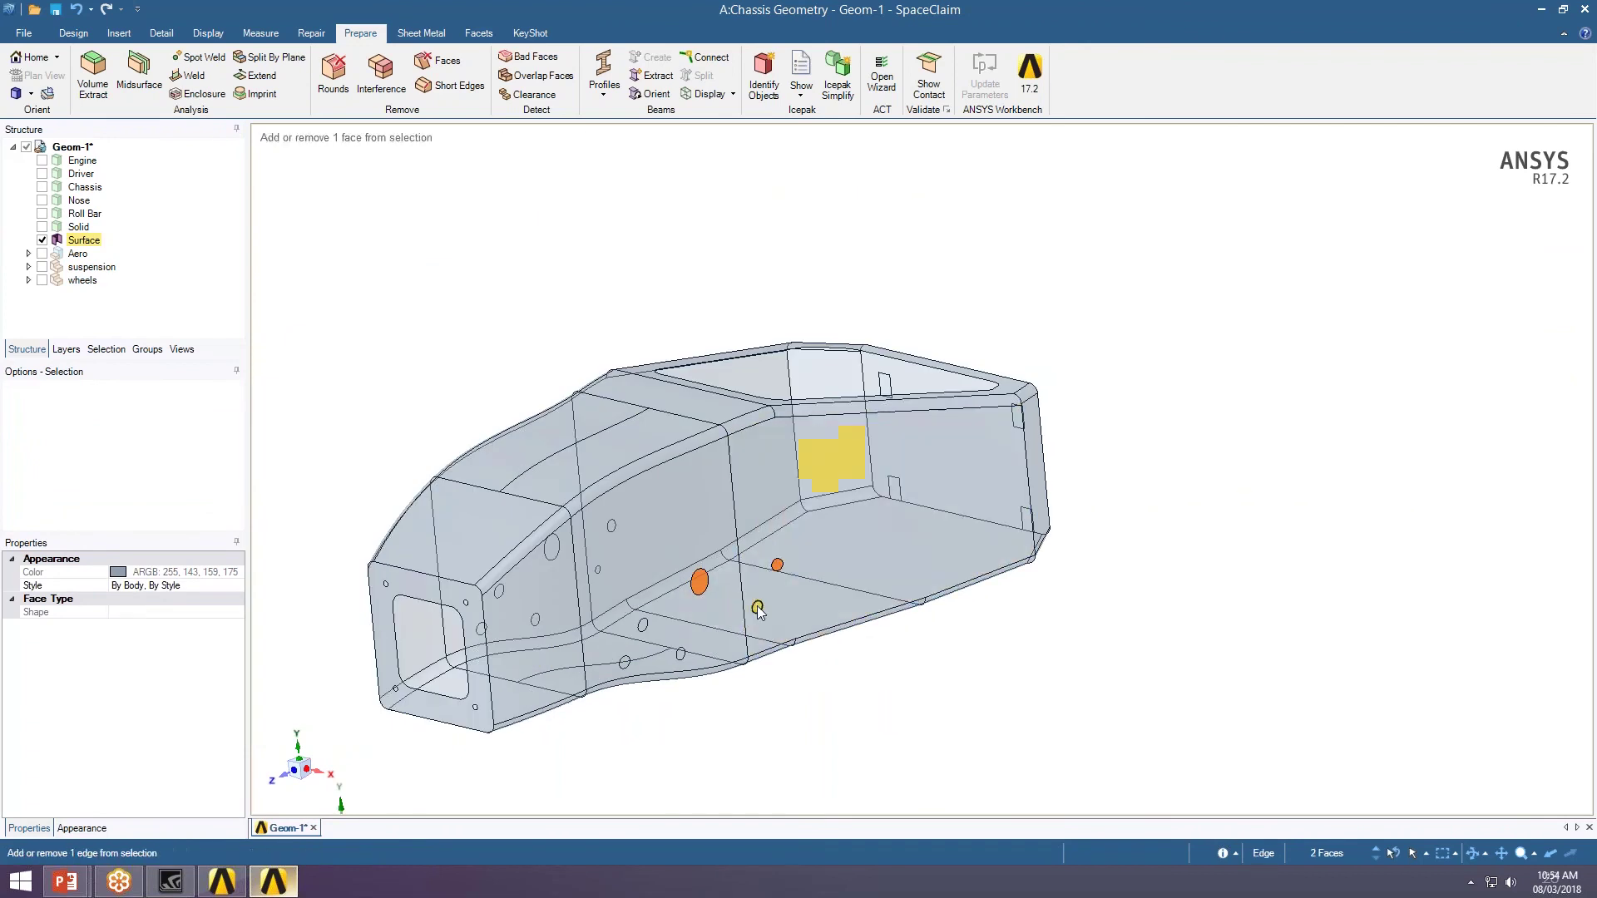
left_click(758, 607, "ctrl")
left_click(683, 655, "ctrl")
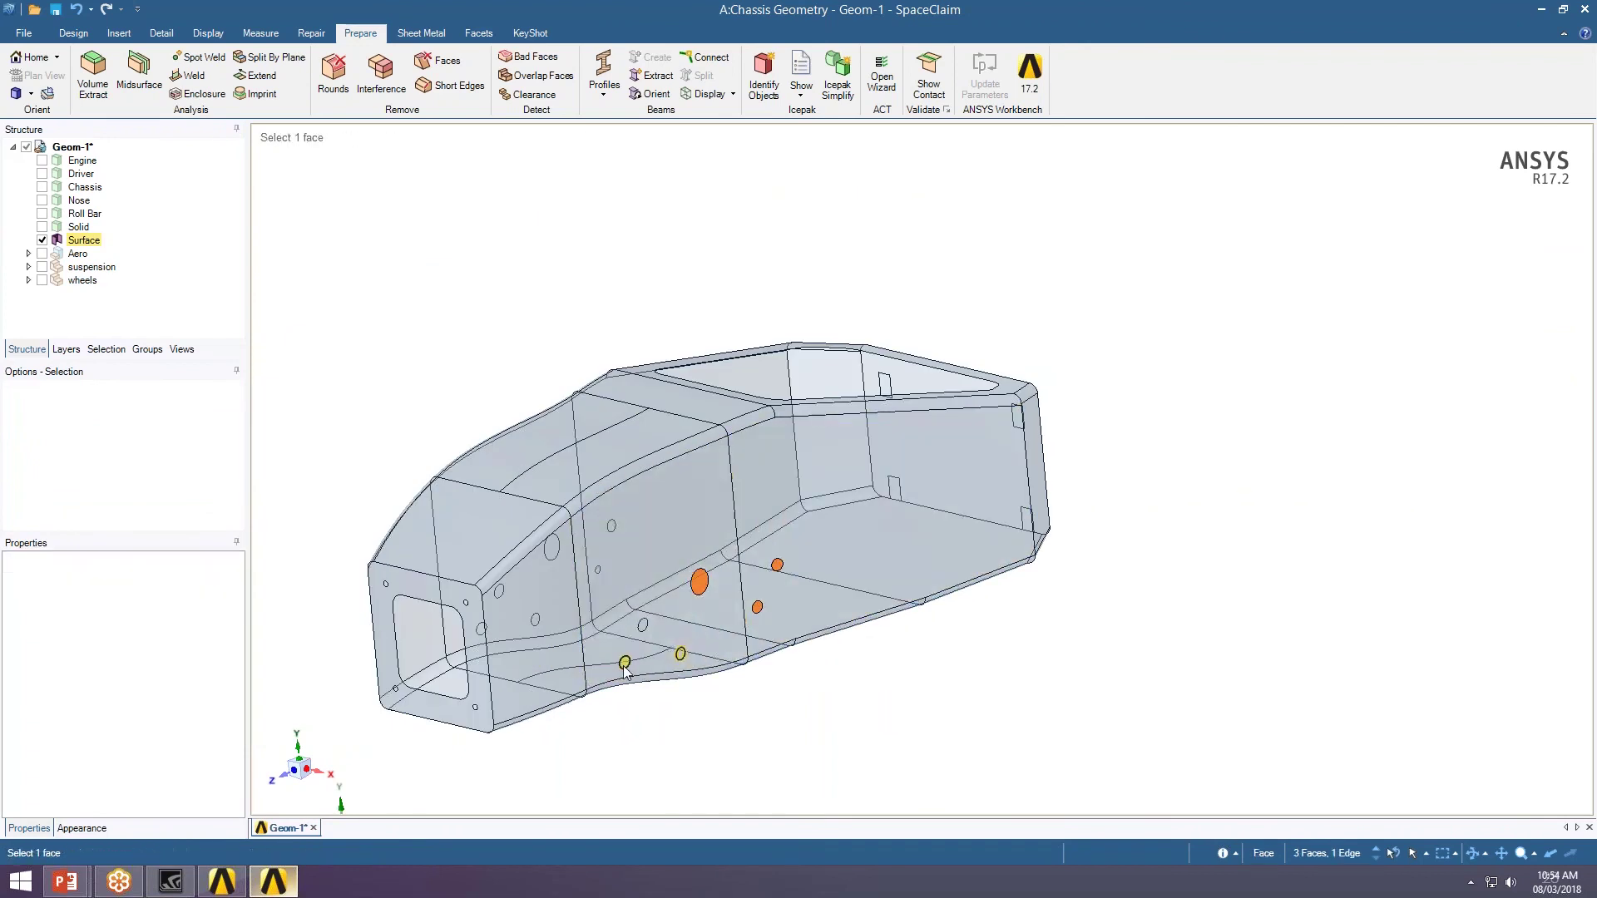
left_click(1065, 619)
- Show the Roll Bar together with the chassis Surface body
middle_click_drag(1065, 620, 823, 515)
middle_click_drag(824, 516, 736, 433)
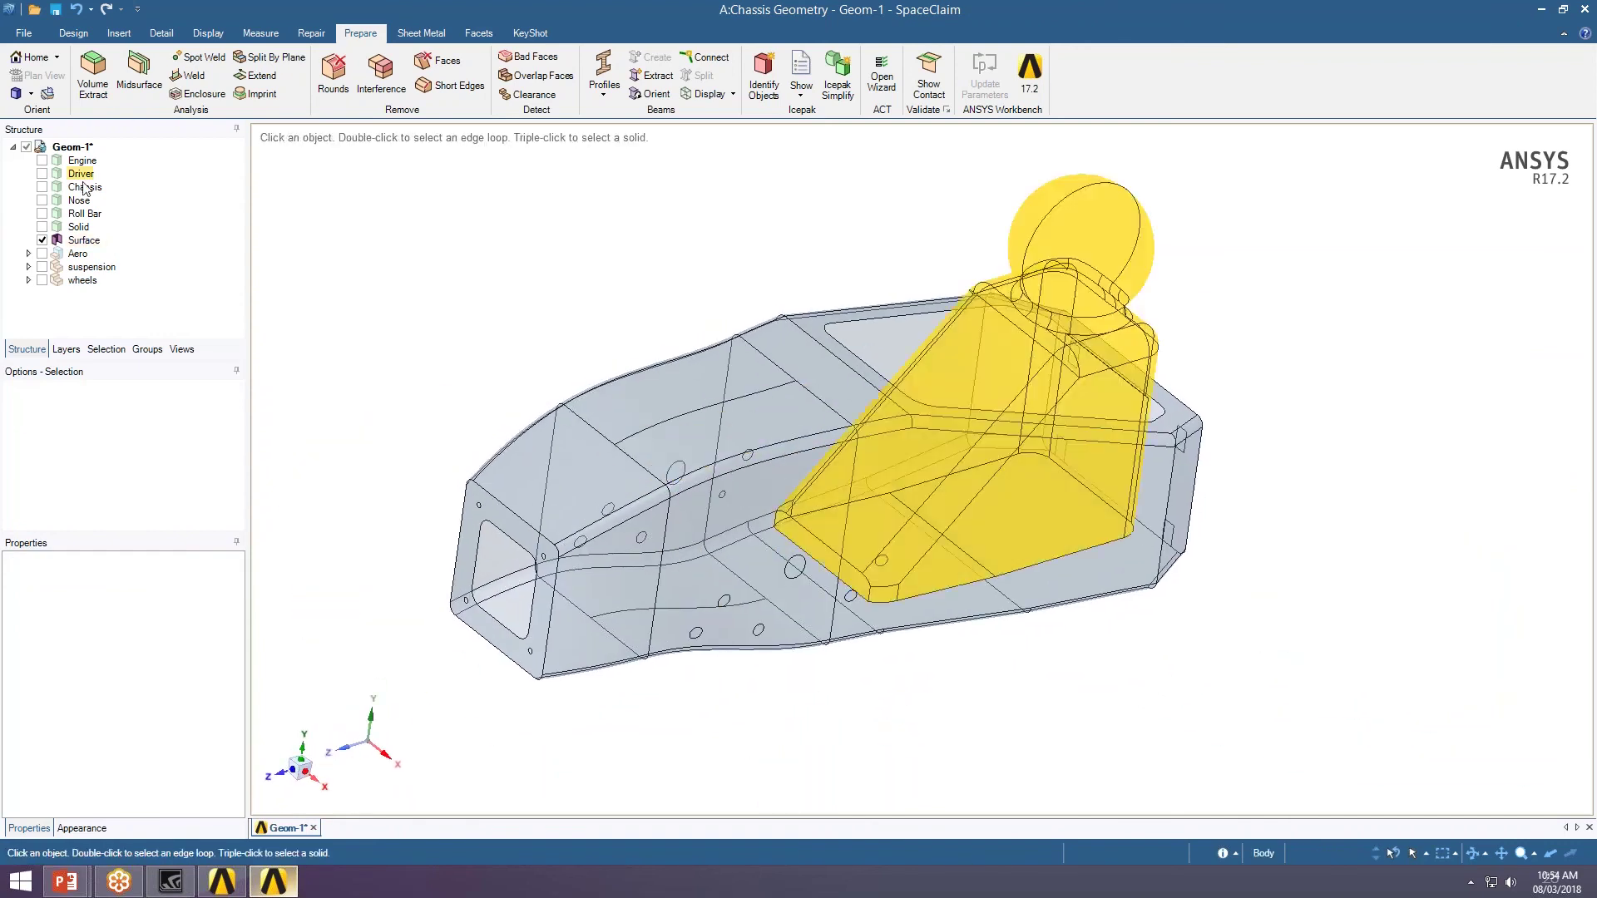
left_click(42, 240)
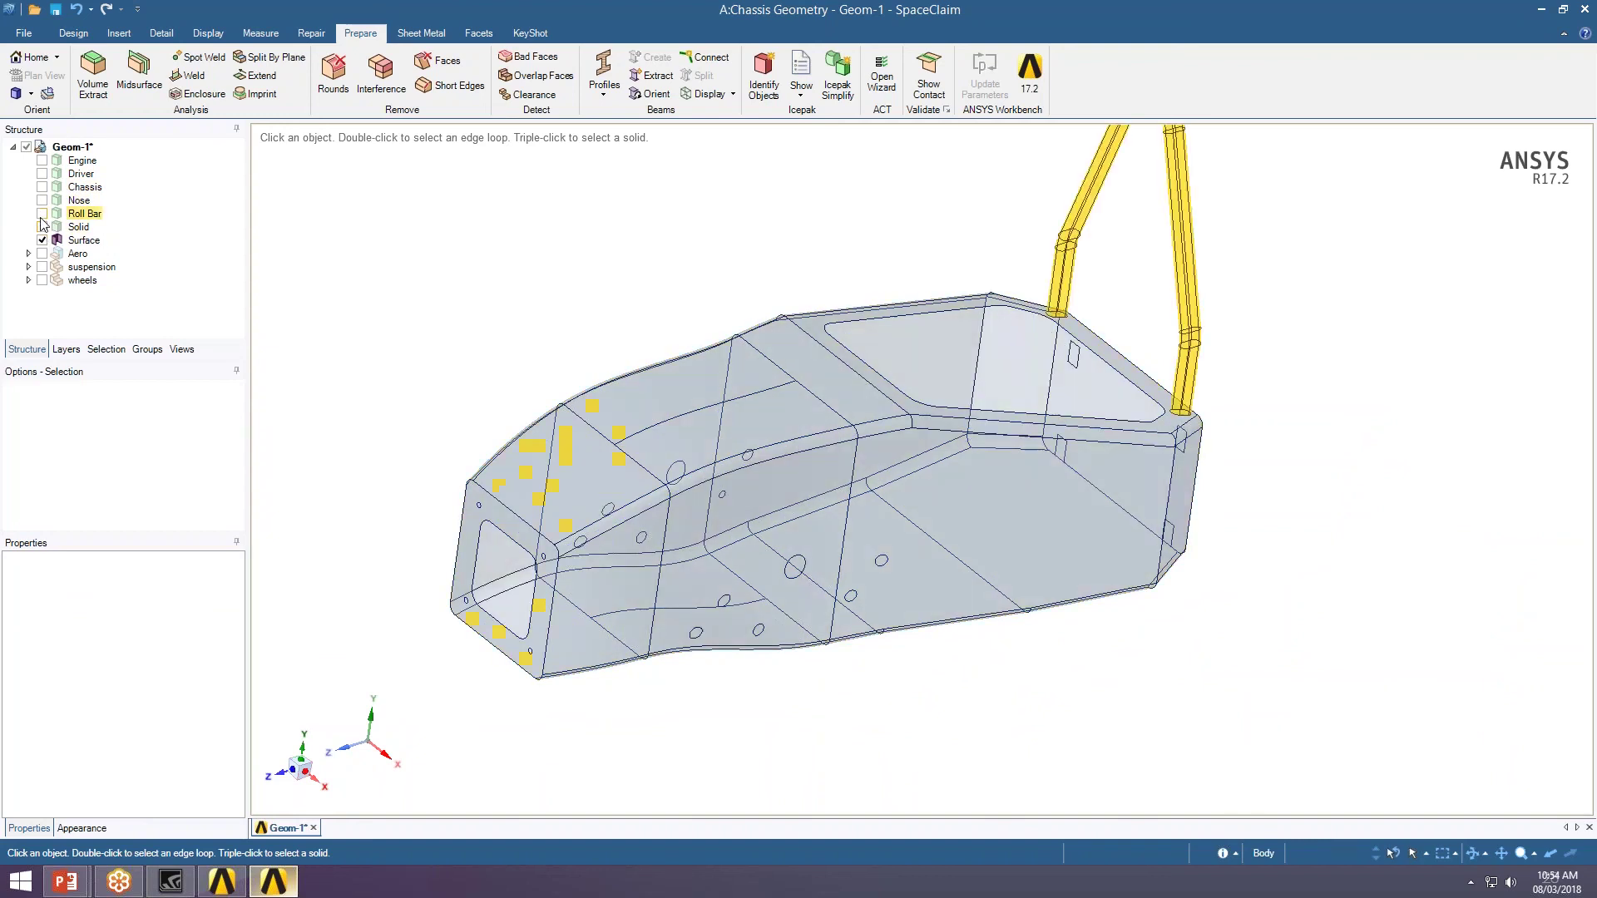
left_click(42, 215)
middle_click_drag(616, 230, 611, 360)
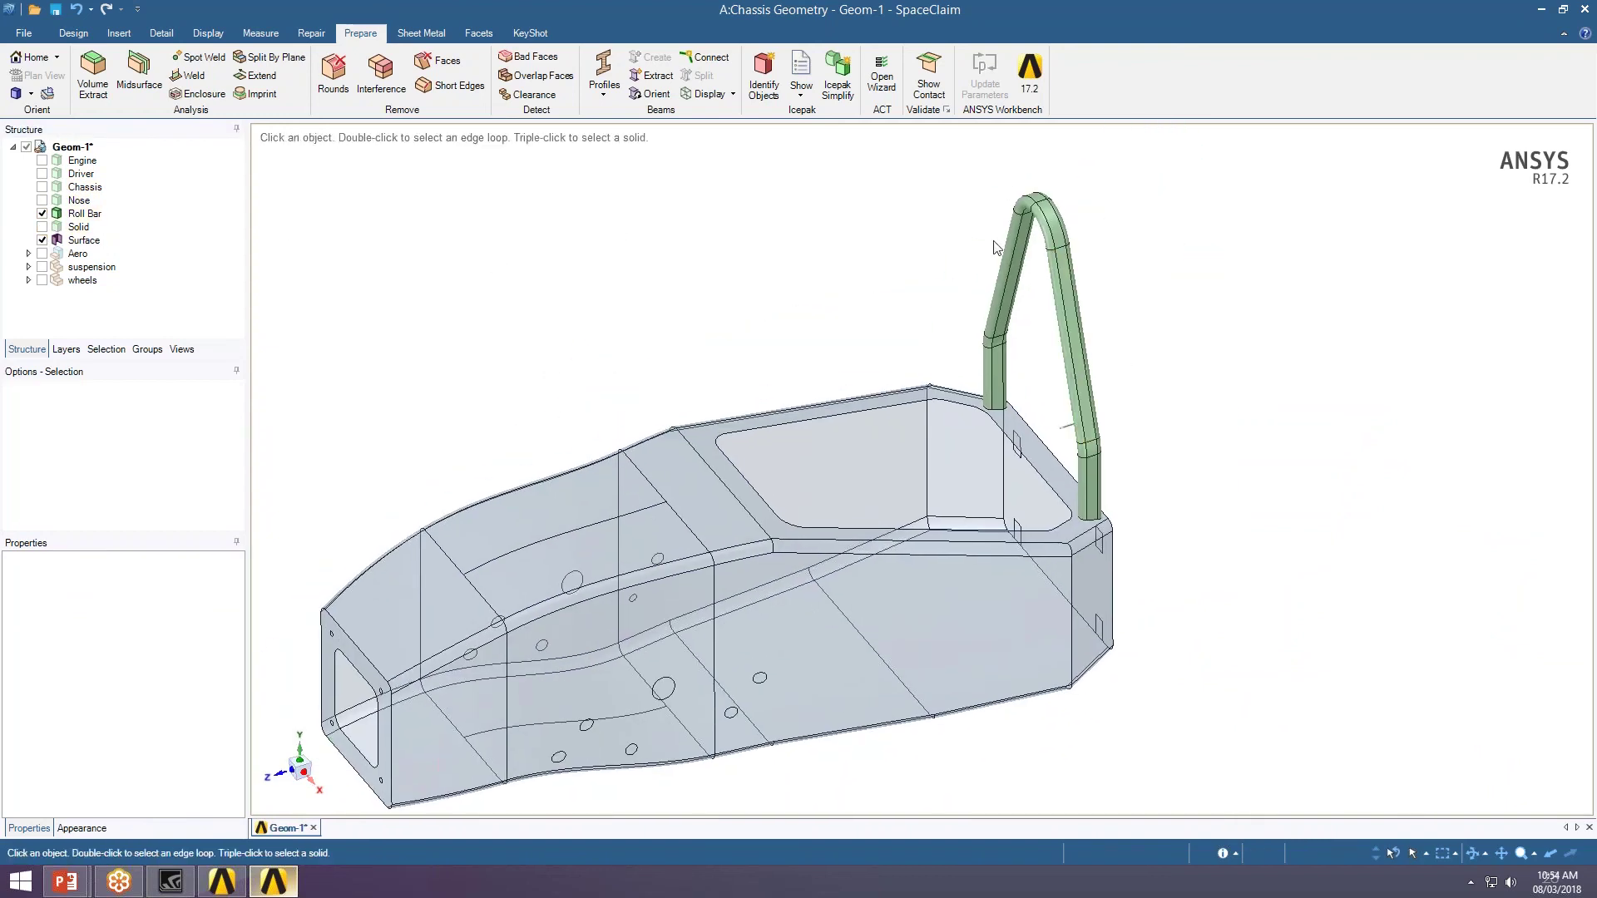
- Examine the roll bar's tubes and the places where its feet meet the rim behind the cockpit opening
left_click(1098, 482)
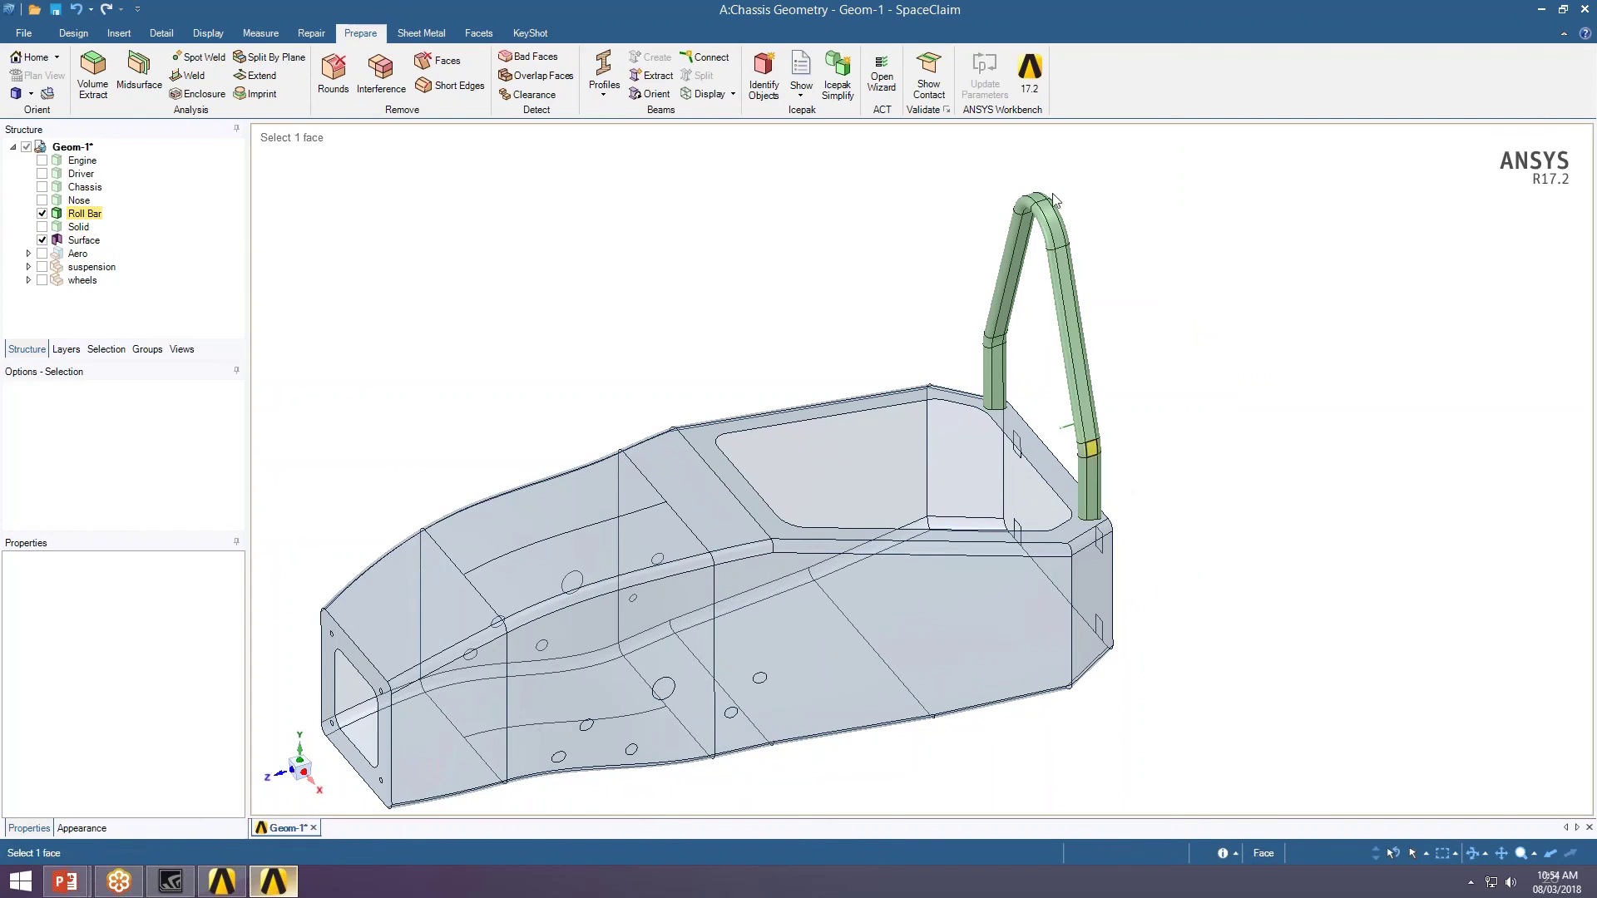
left_click(1006, 275)
left_click(1094, 507)
left_click(1092, 511)
left_click(1076, 478)
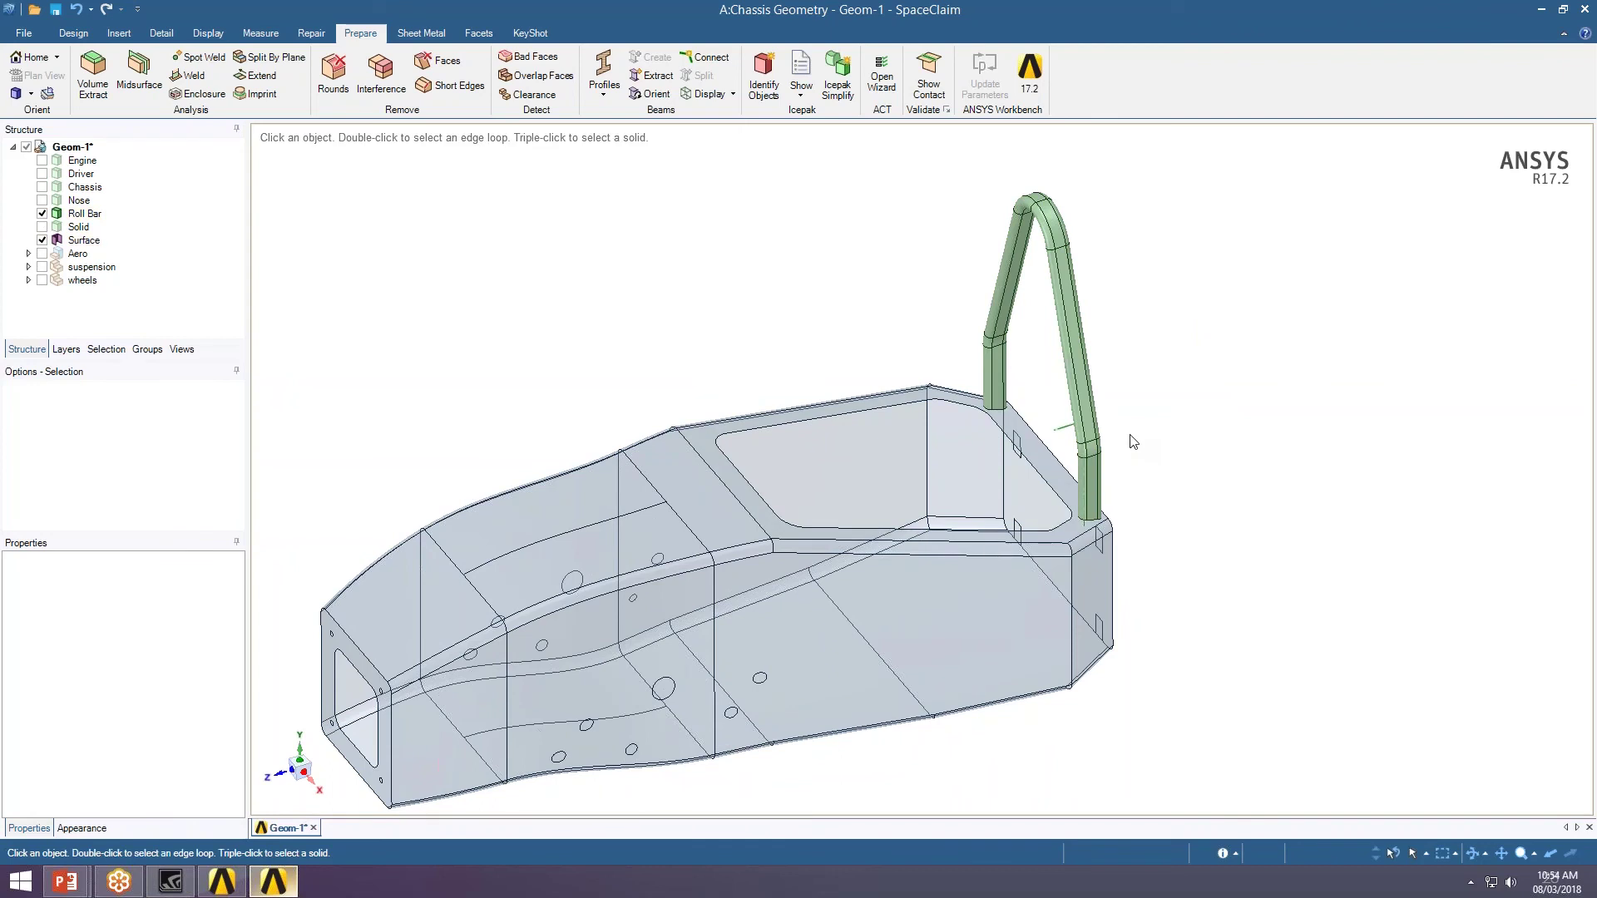
left_click(1092, 510)
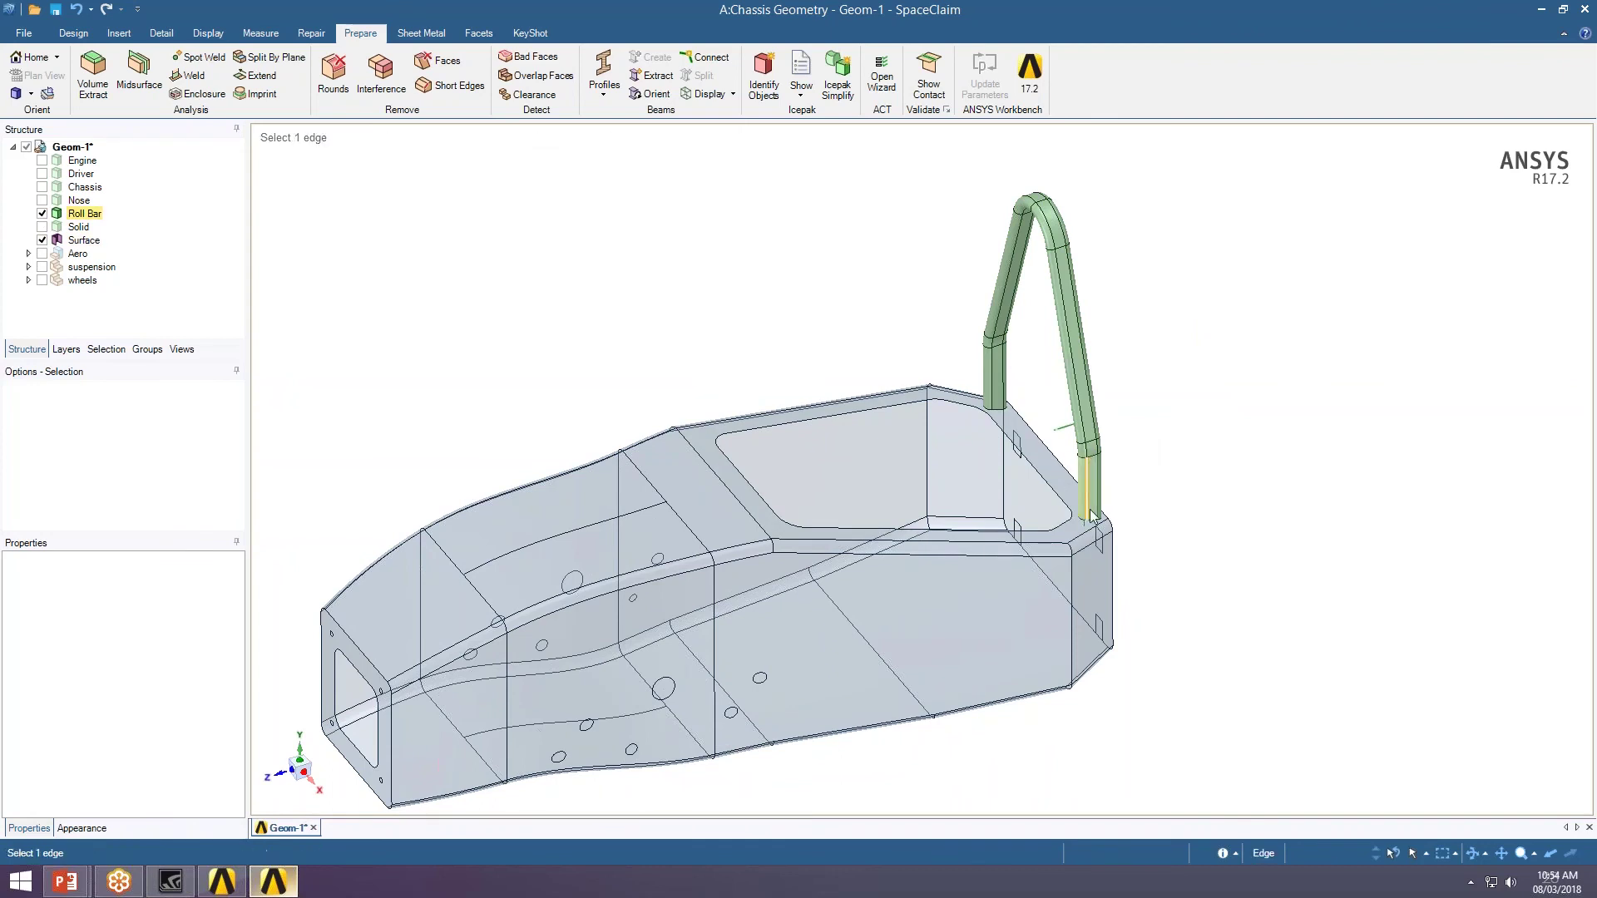
left_click(457, 691)
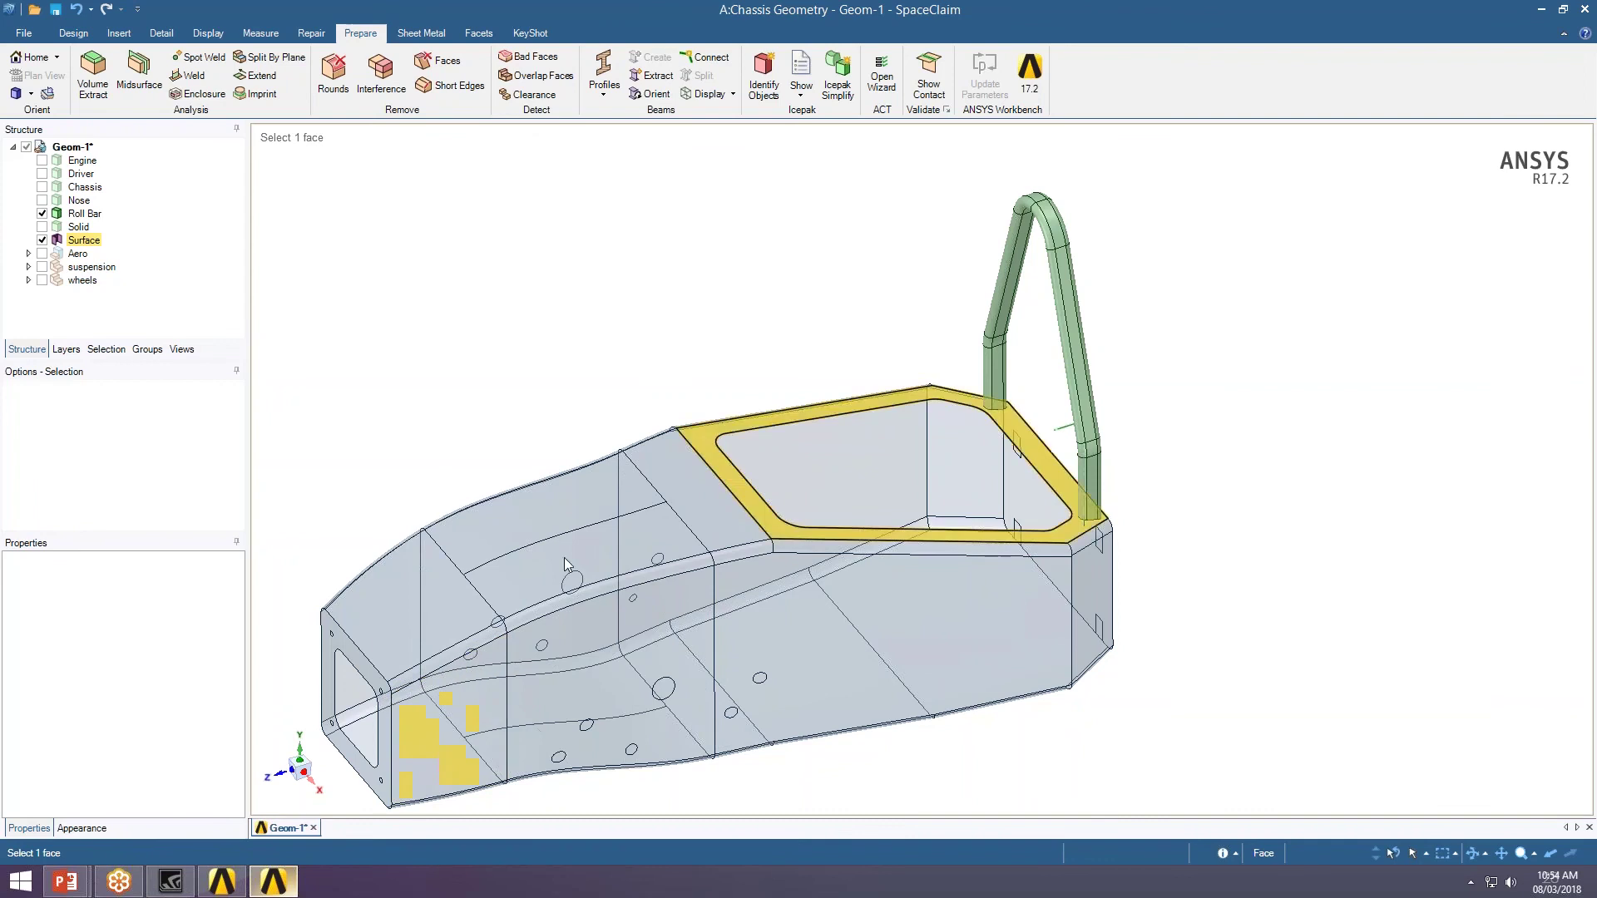
left_click(604, 529)
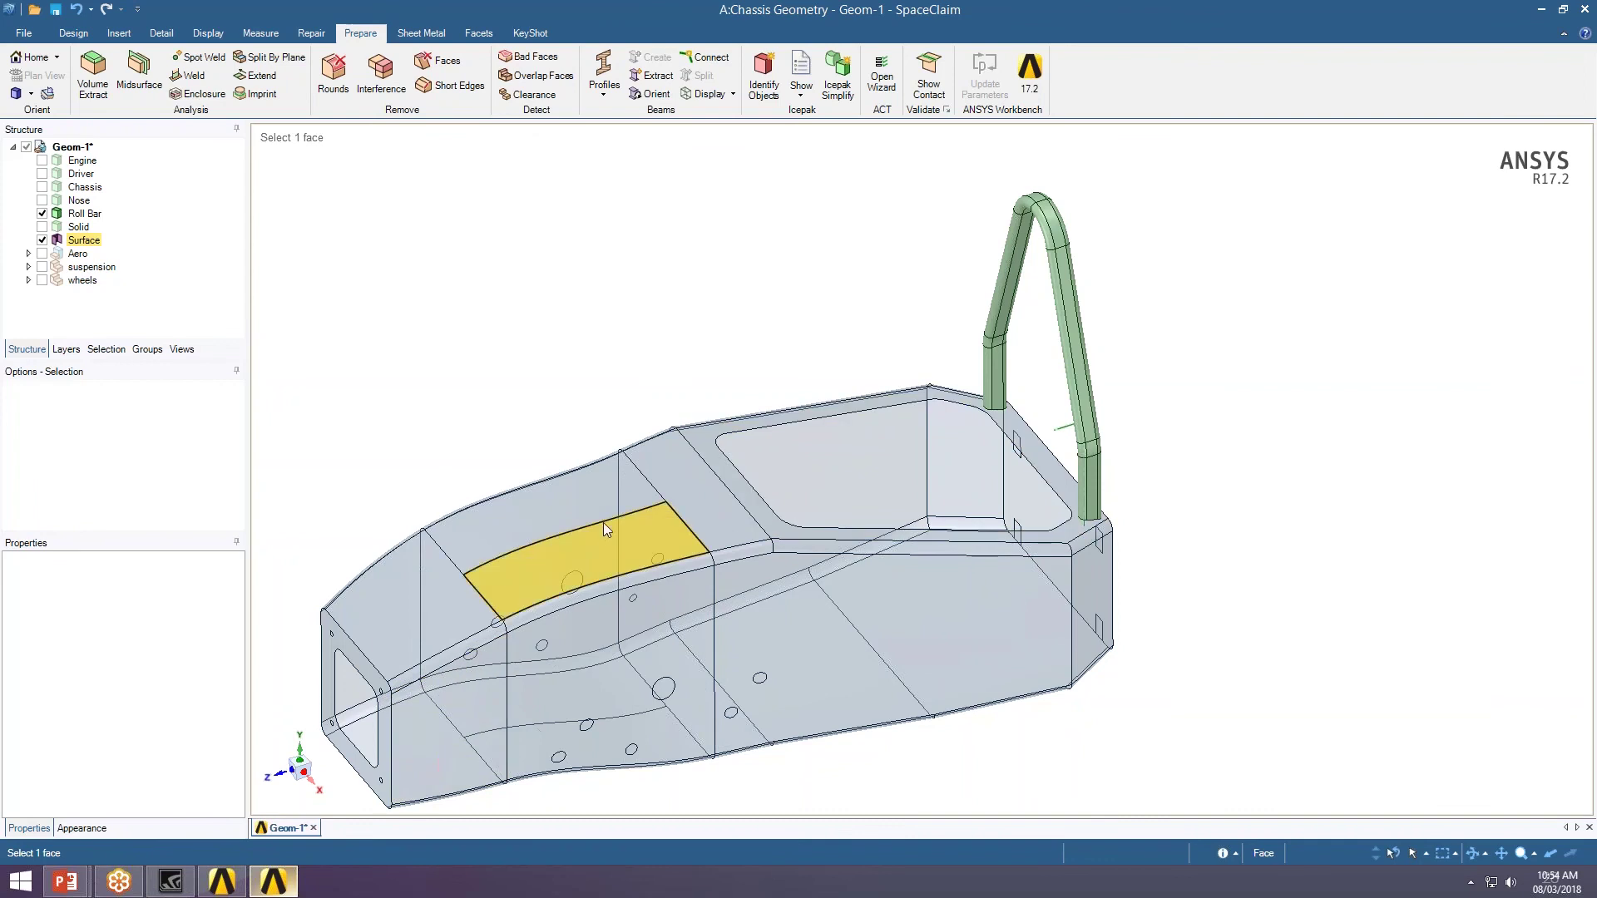
left_click(1095, 509)
left_click(1114, 507)
left_click(1095, 509)
left_click(1092, 509)
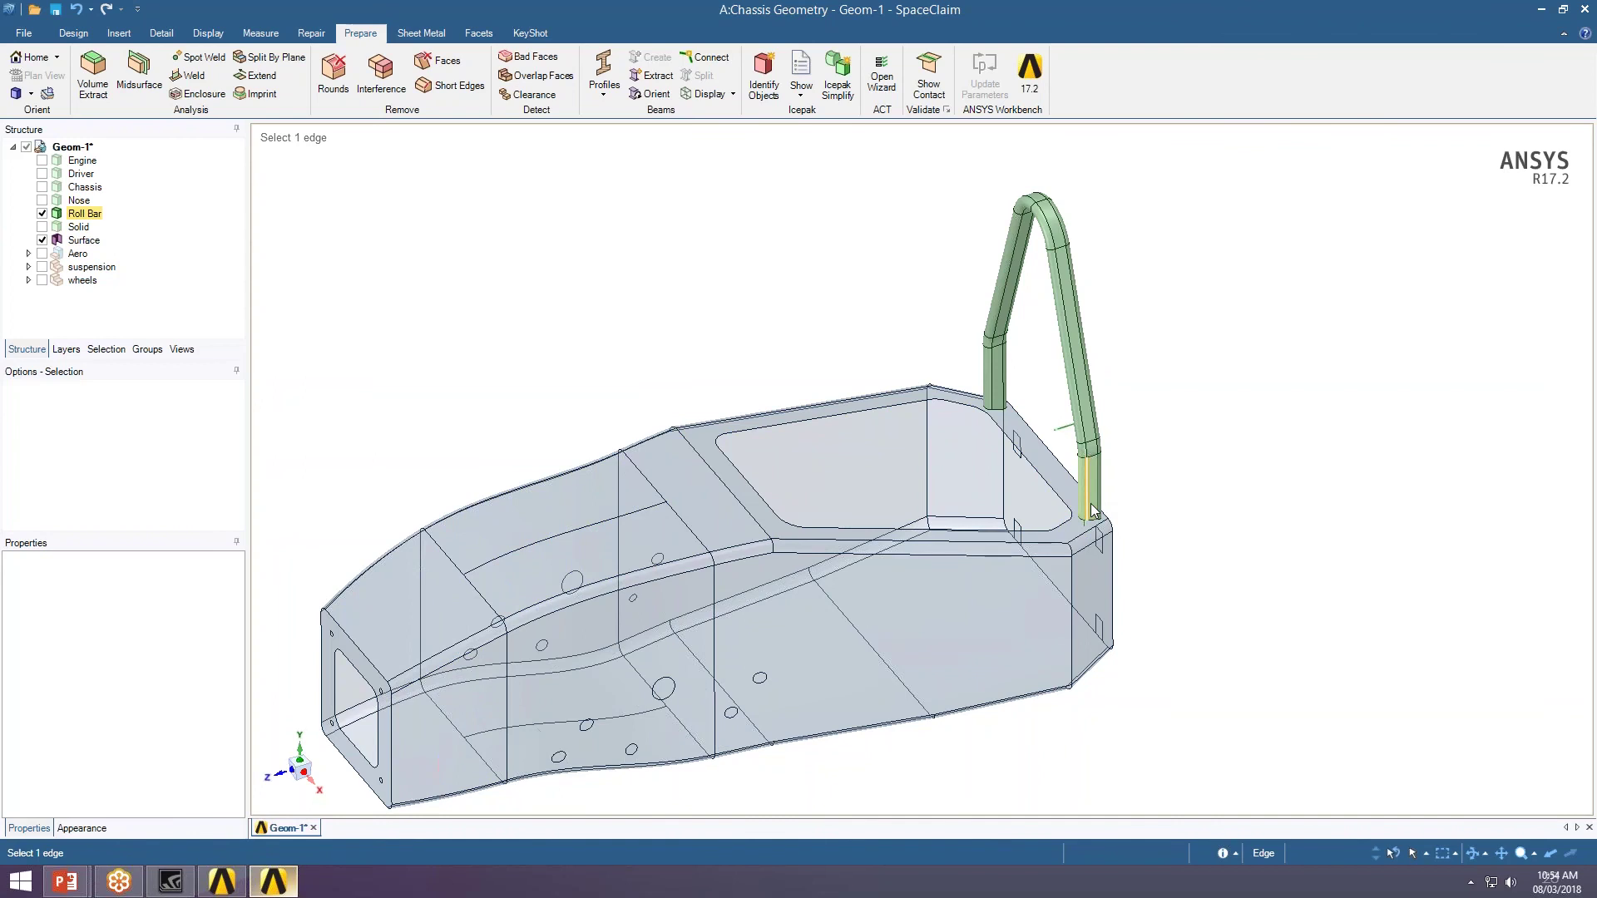
left_click(1092, 502)
left_click(1092, 502)
left_click(1094, 500)
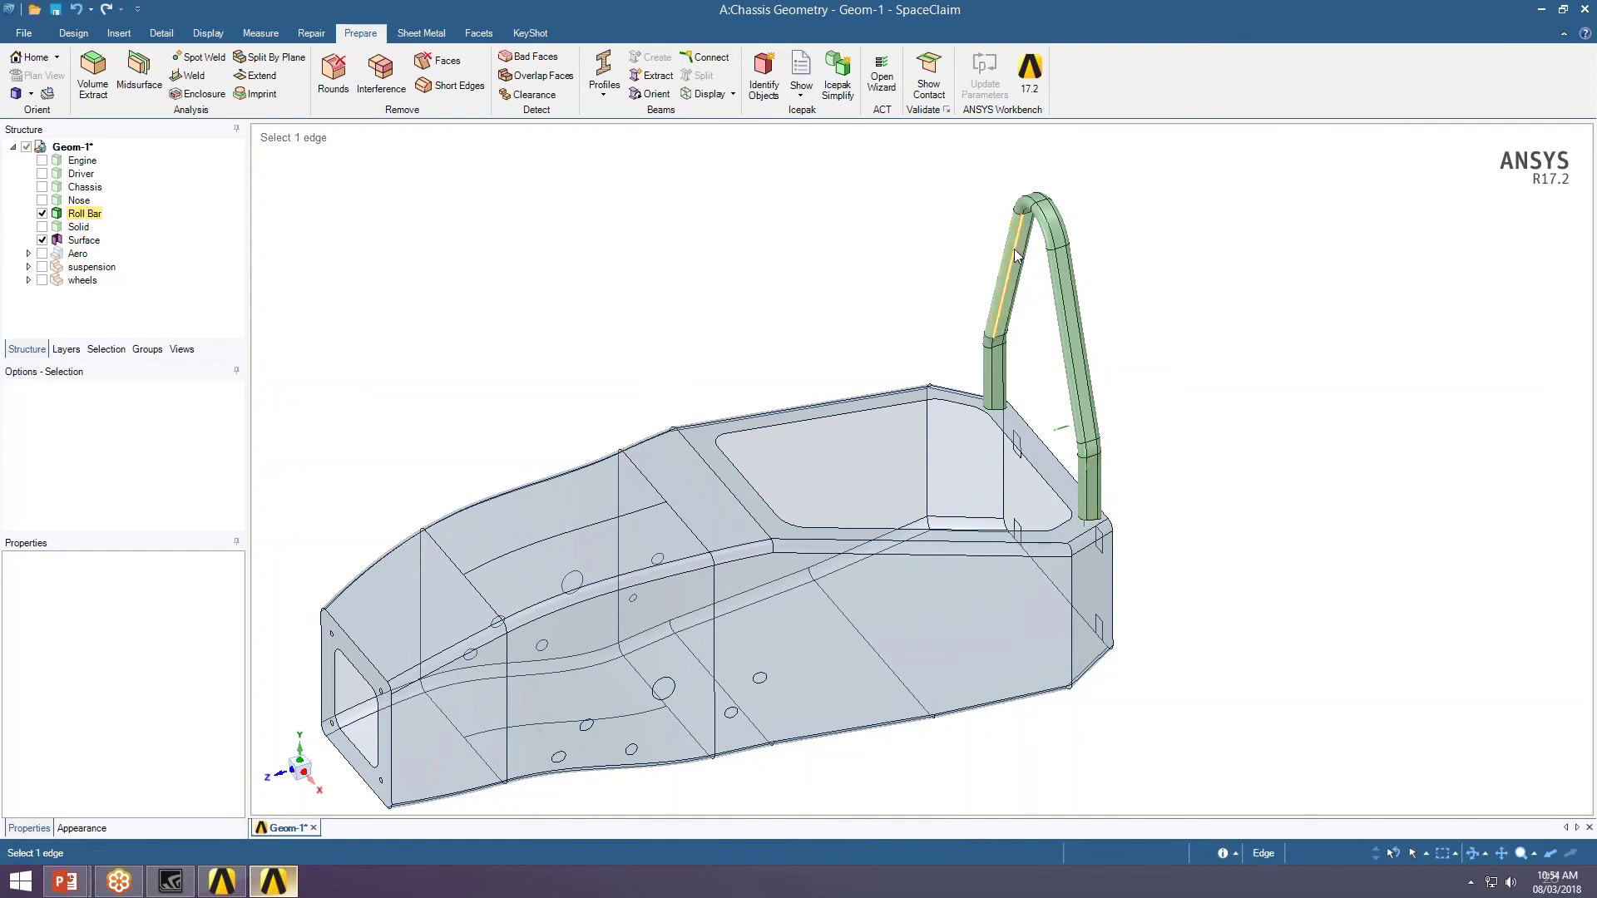
left_click(1006, 323)
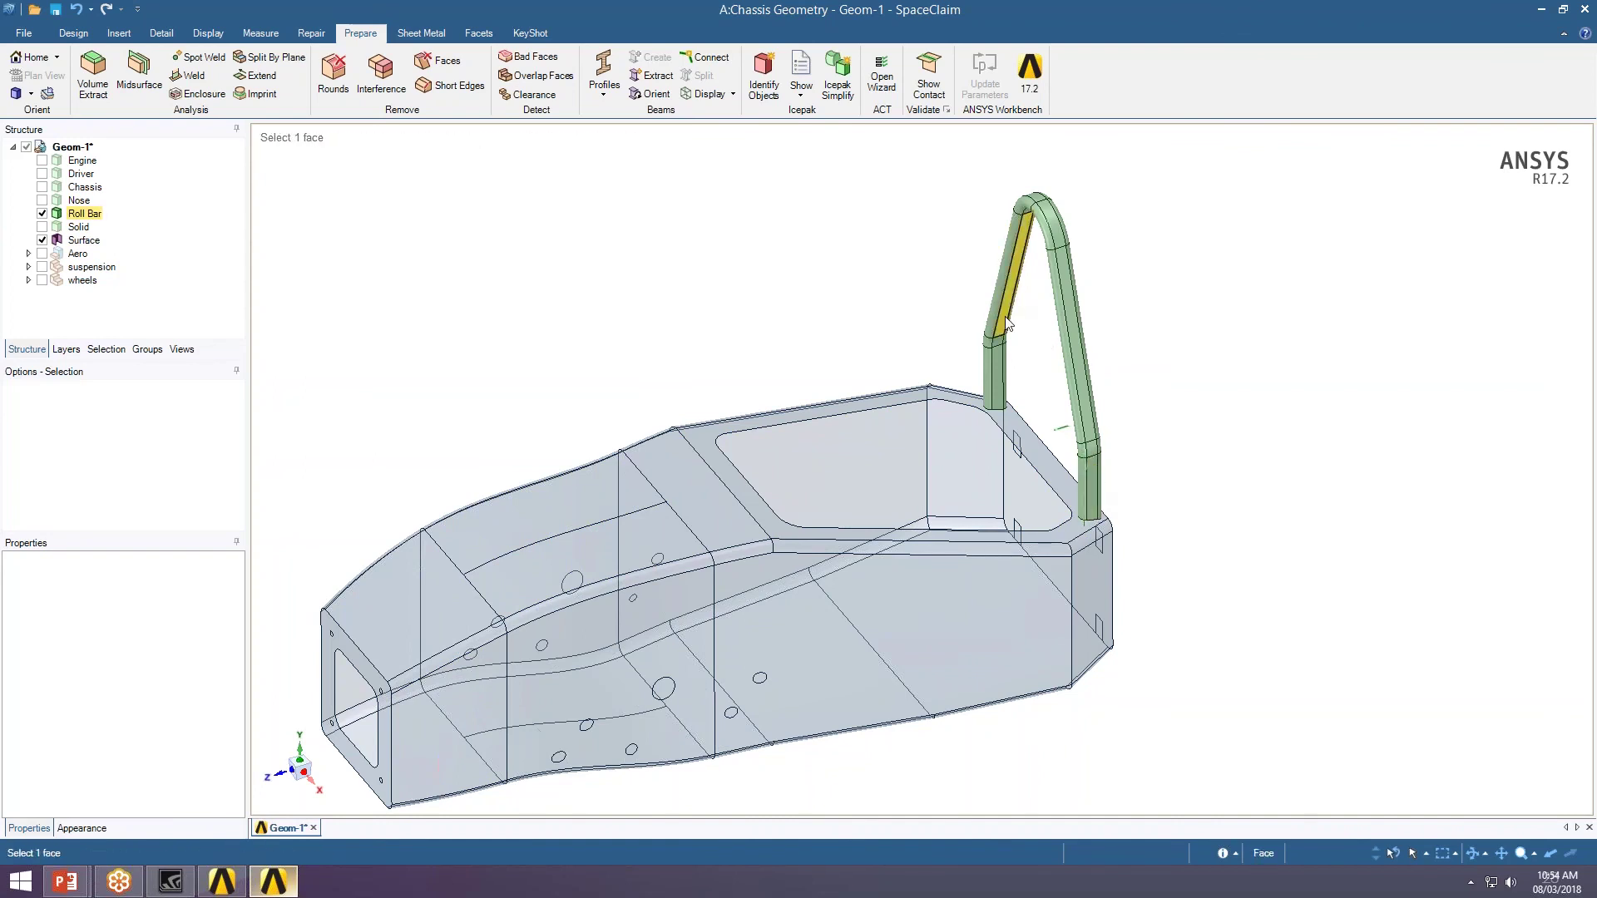
left_click(1070, 309)
left_click(1035, 283)
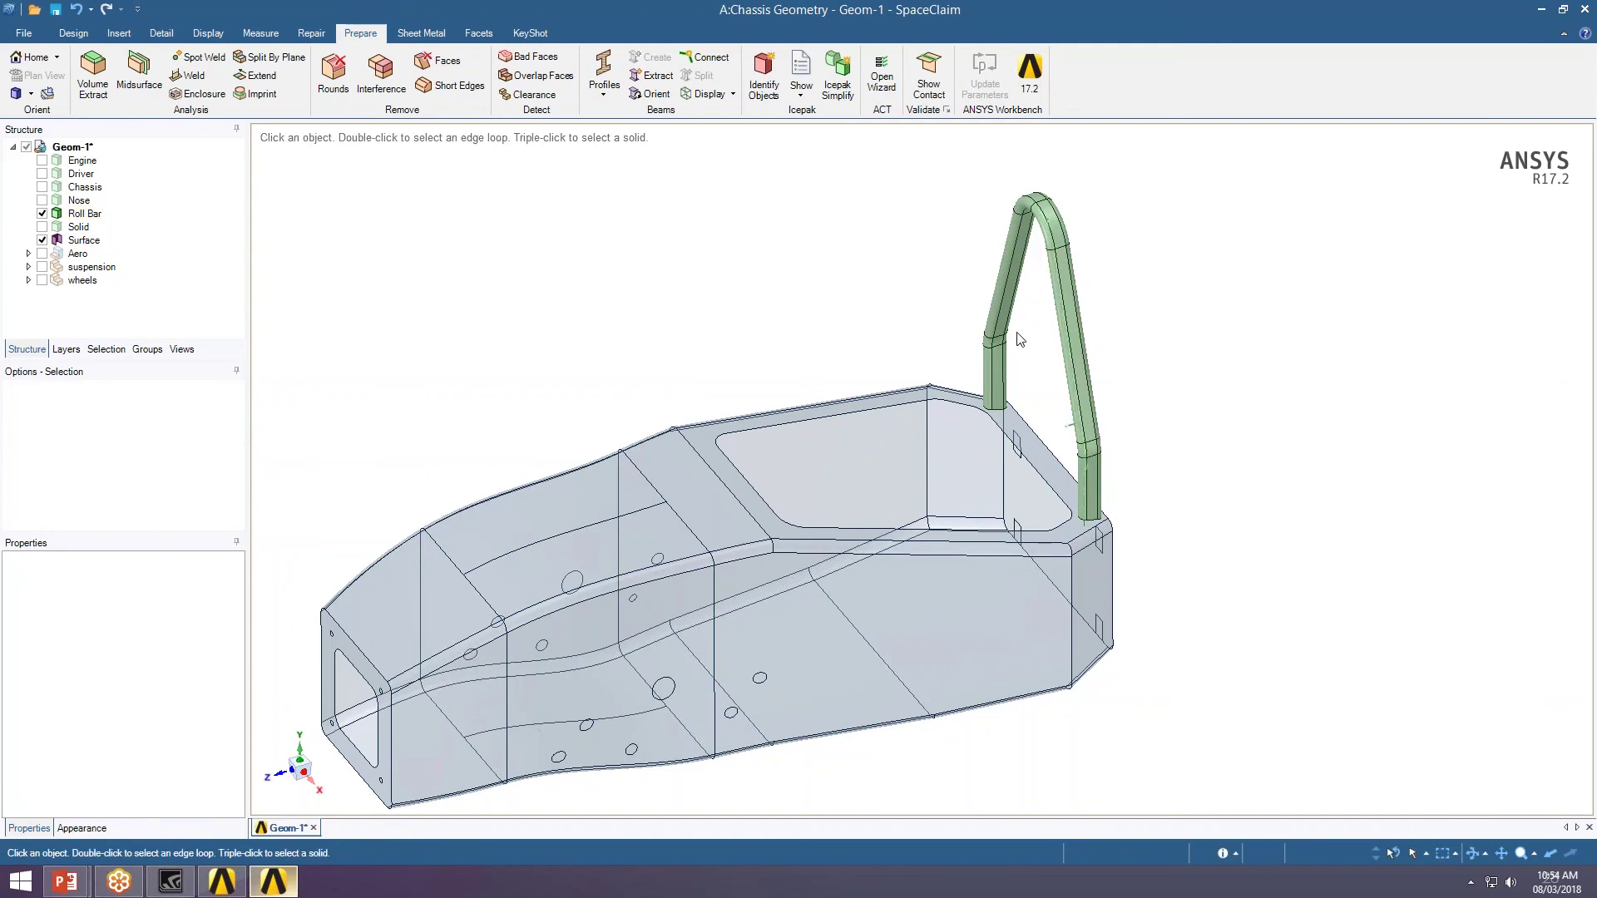
left_click(1004, 403)
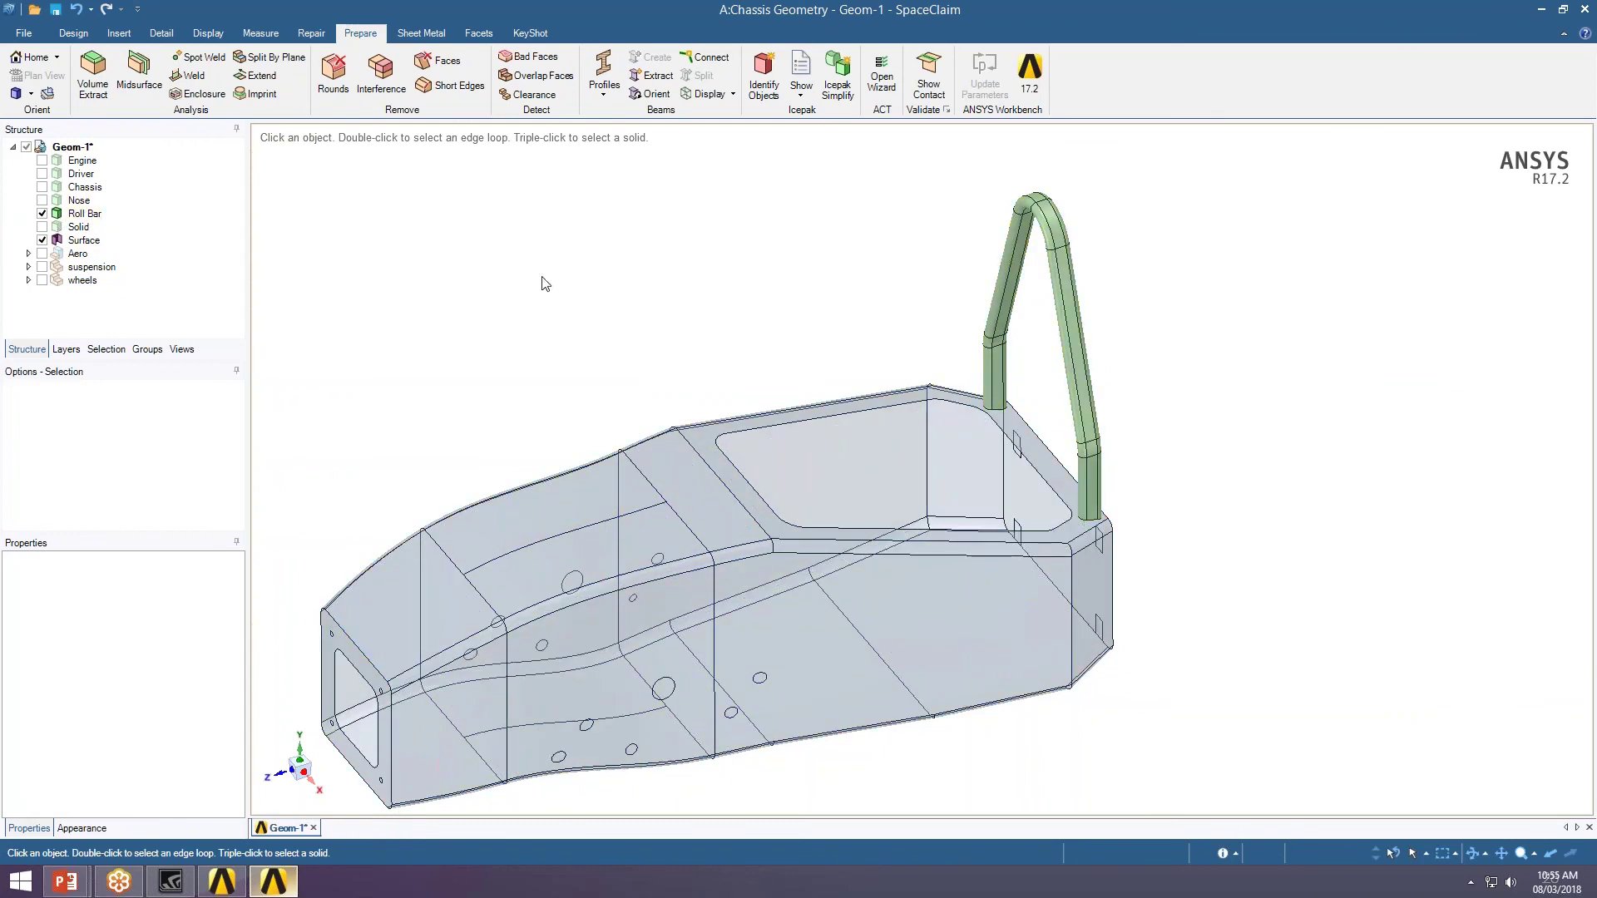
- Copy all outer faces of the Roll Bar, hide the original solid and paste the faces as a separate surface body
left_click(73, 33)
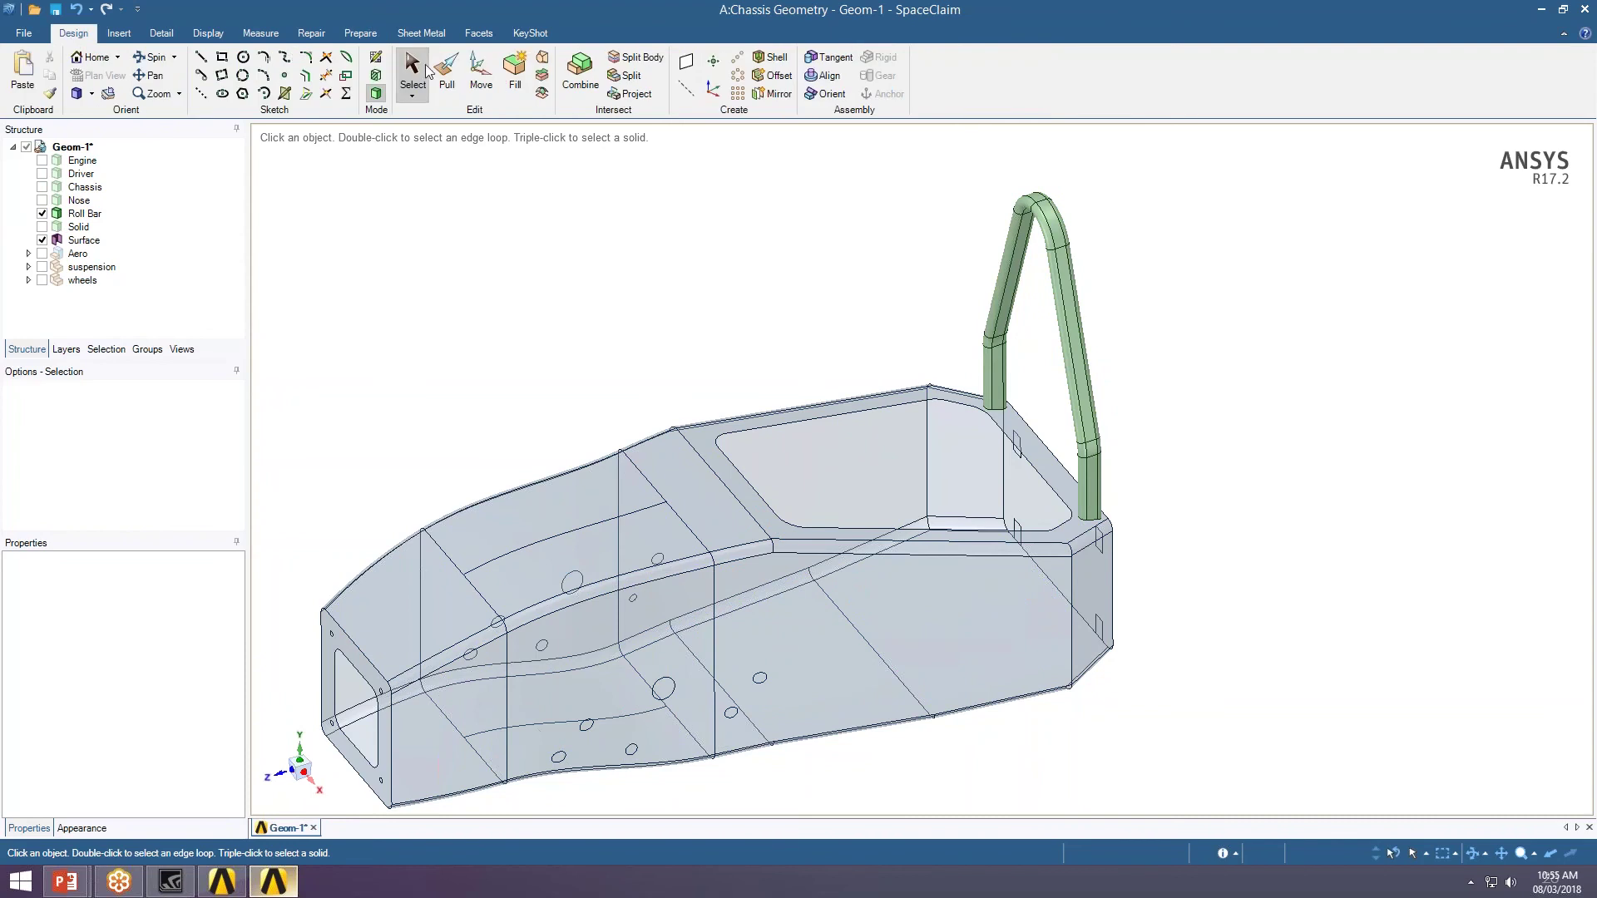
left_click(1071, 283)
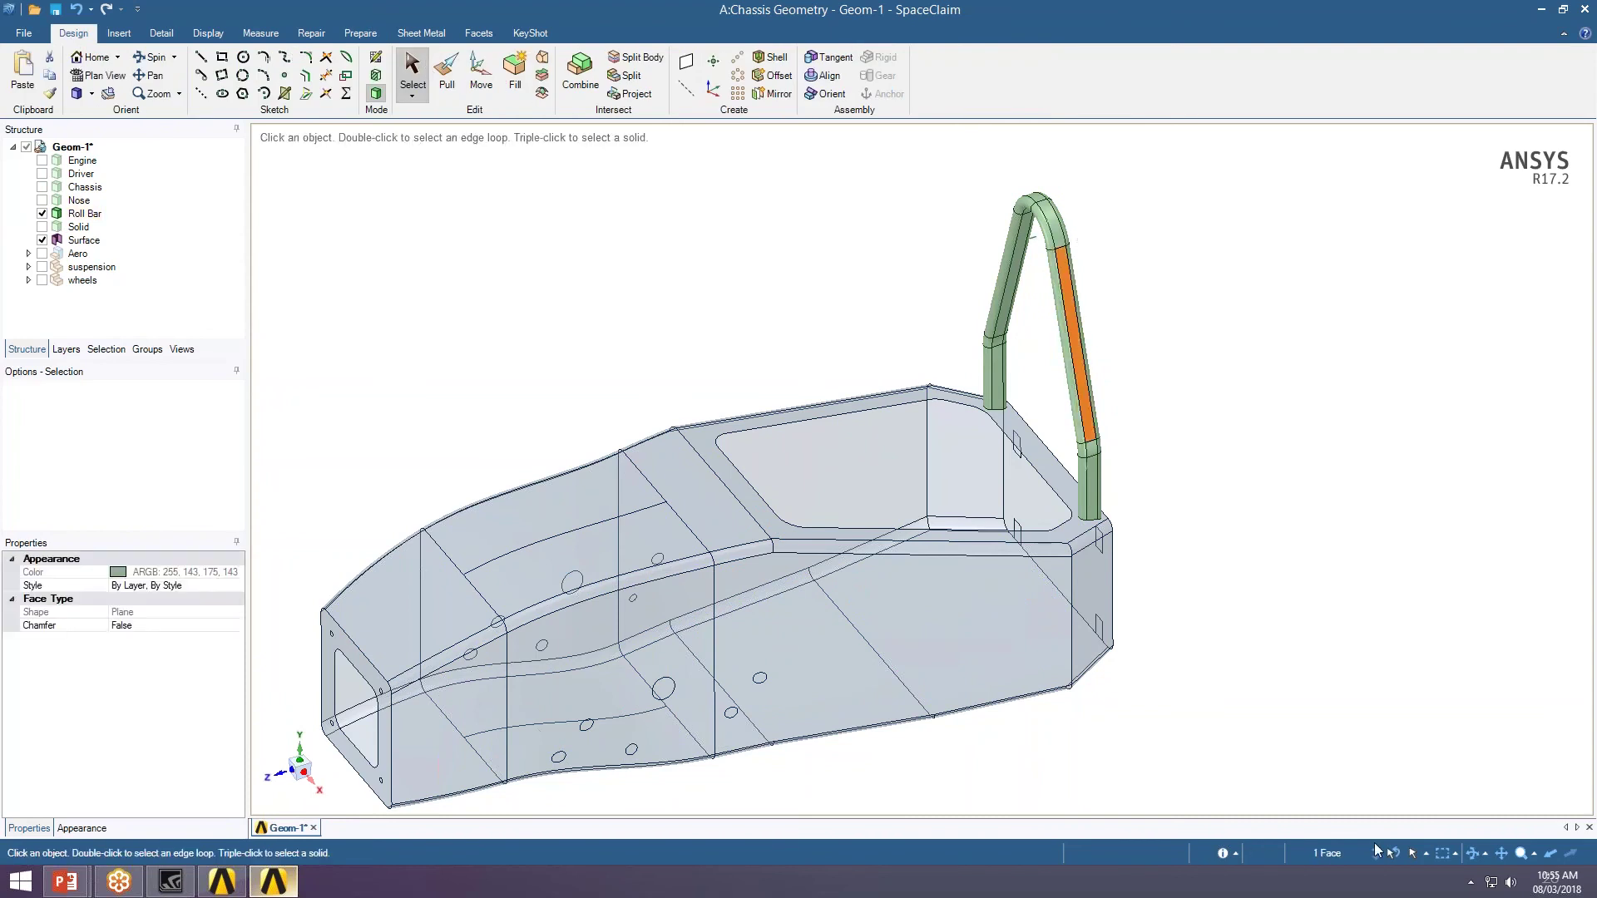
left_click(1072, 313)
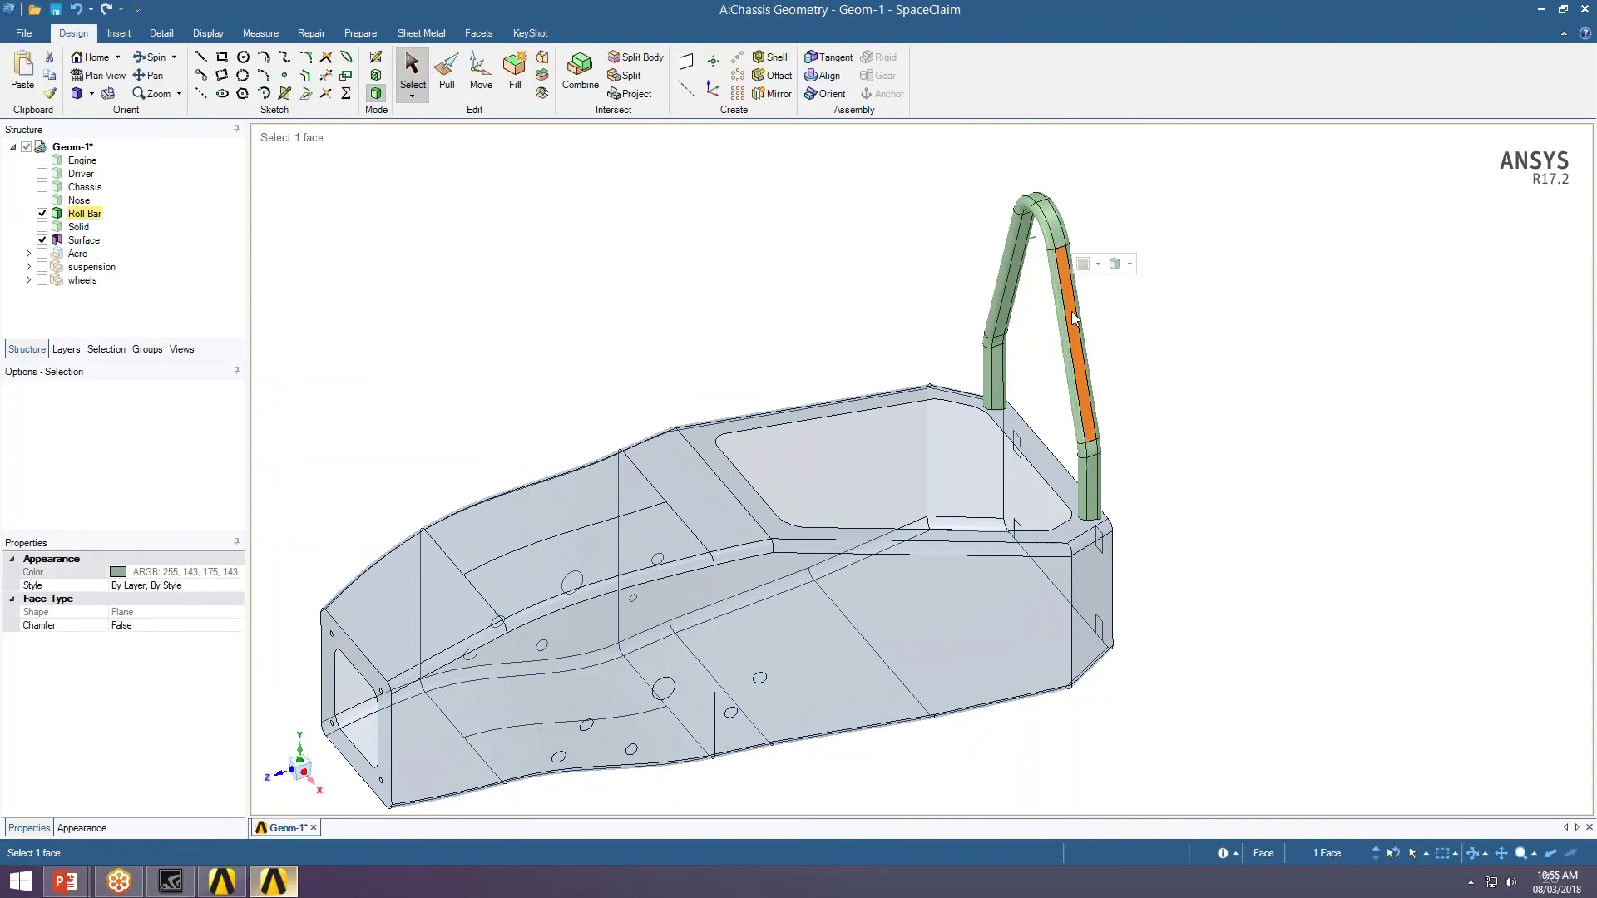
key("ctrl+a")
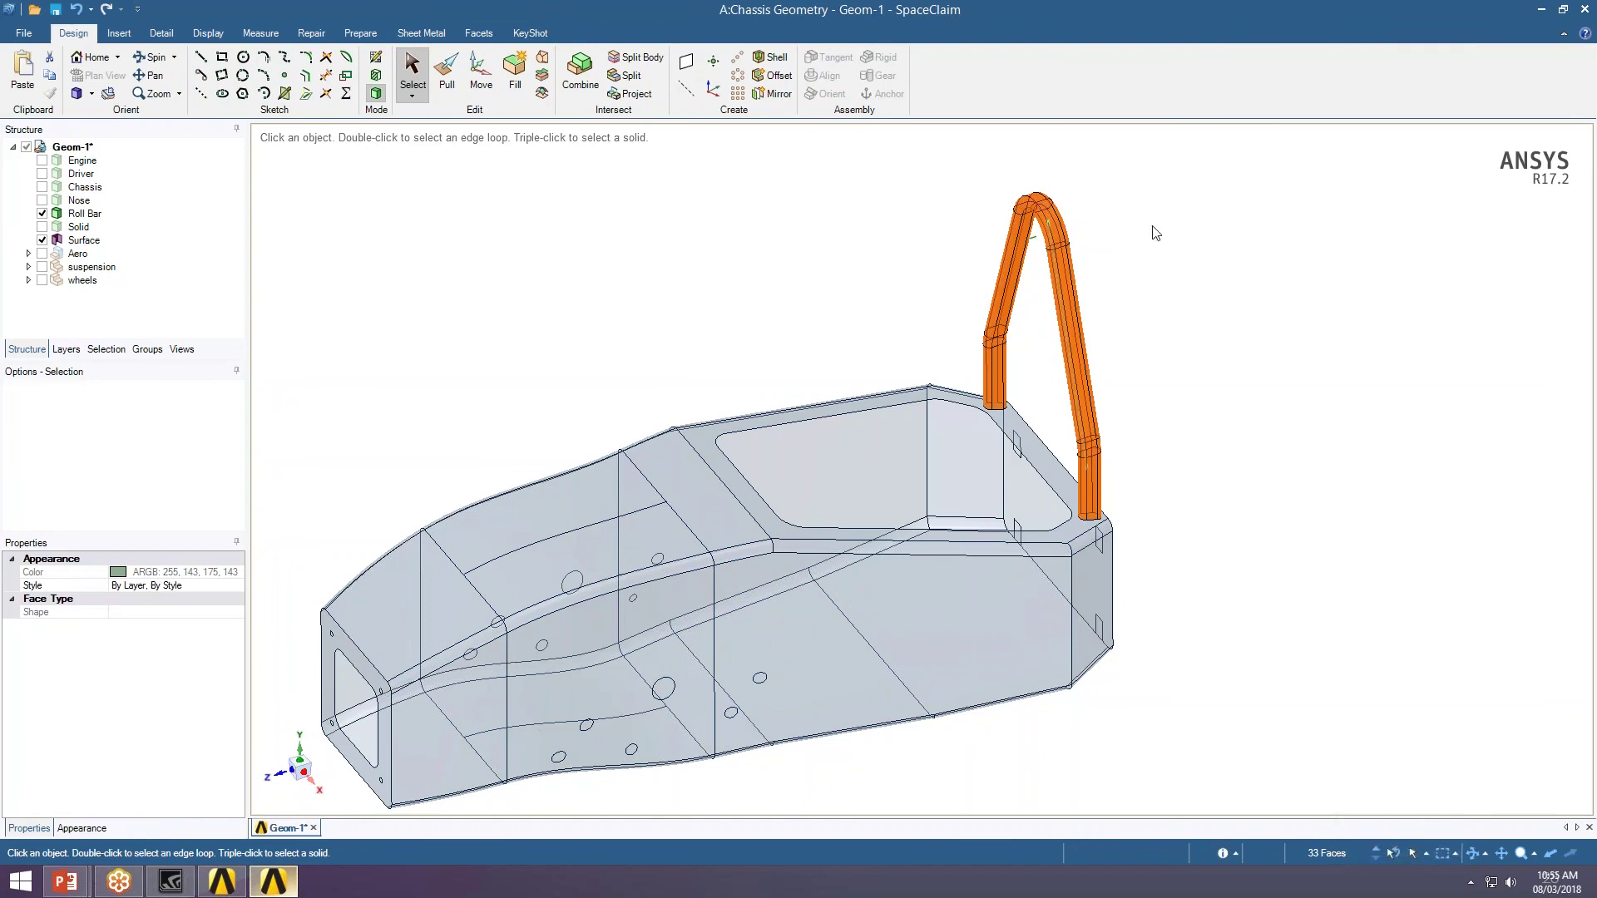
key("ctrl")
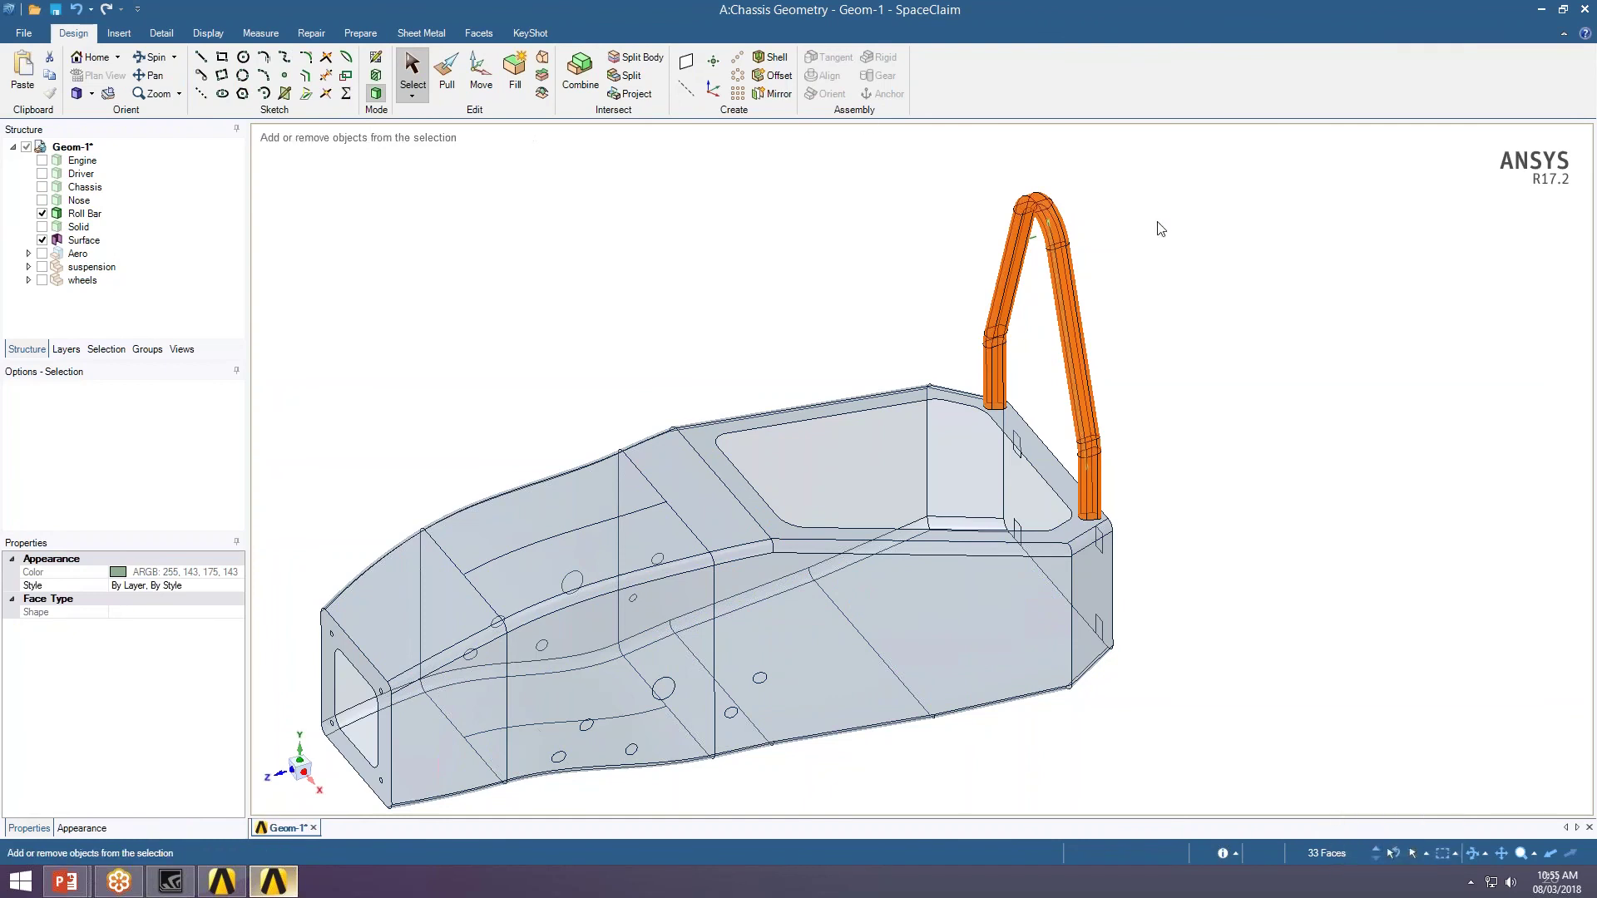
left_click(692, 268)
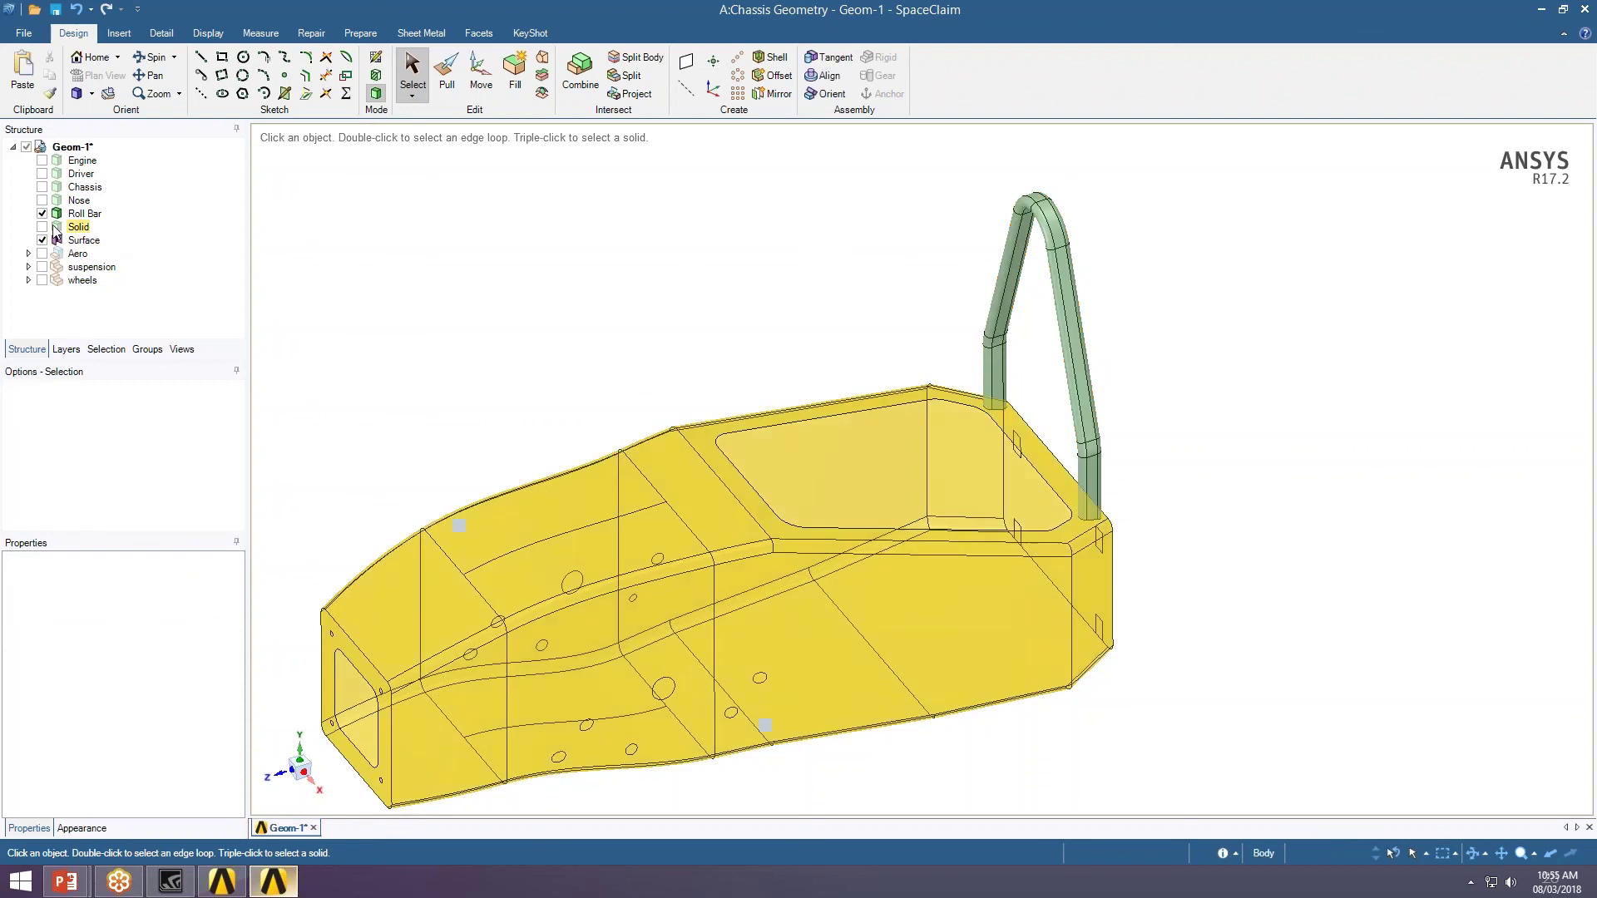
left_click(43, 214)
key("ctrl+v")
- Imprint all coincident areas between the roll bar surface's feet and the chassis surface with a 0.01 mm tolerance
left_click(690, 268)
middle_click_drag(690, 267, 811, 304)
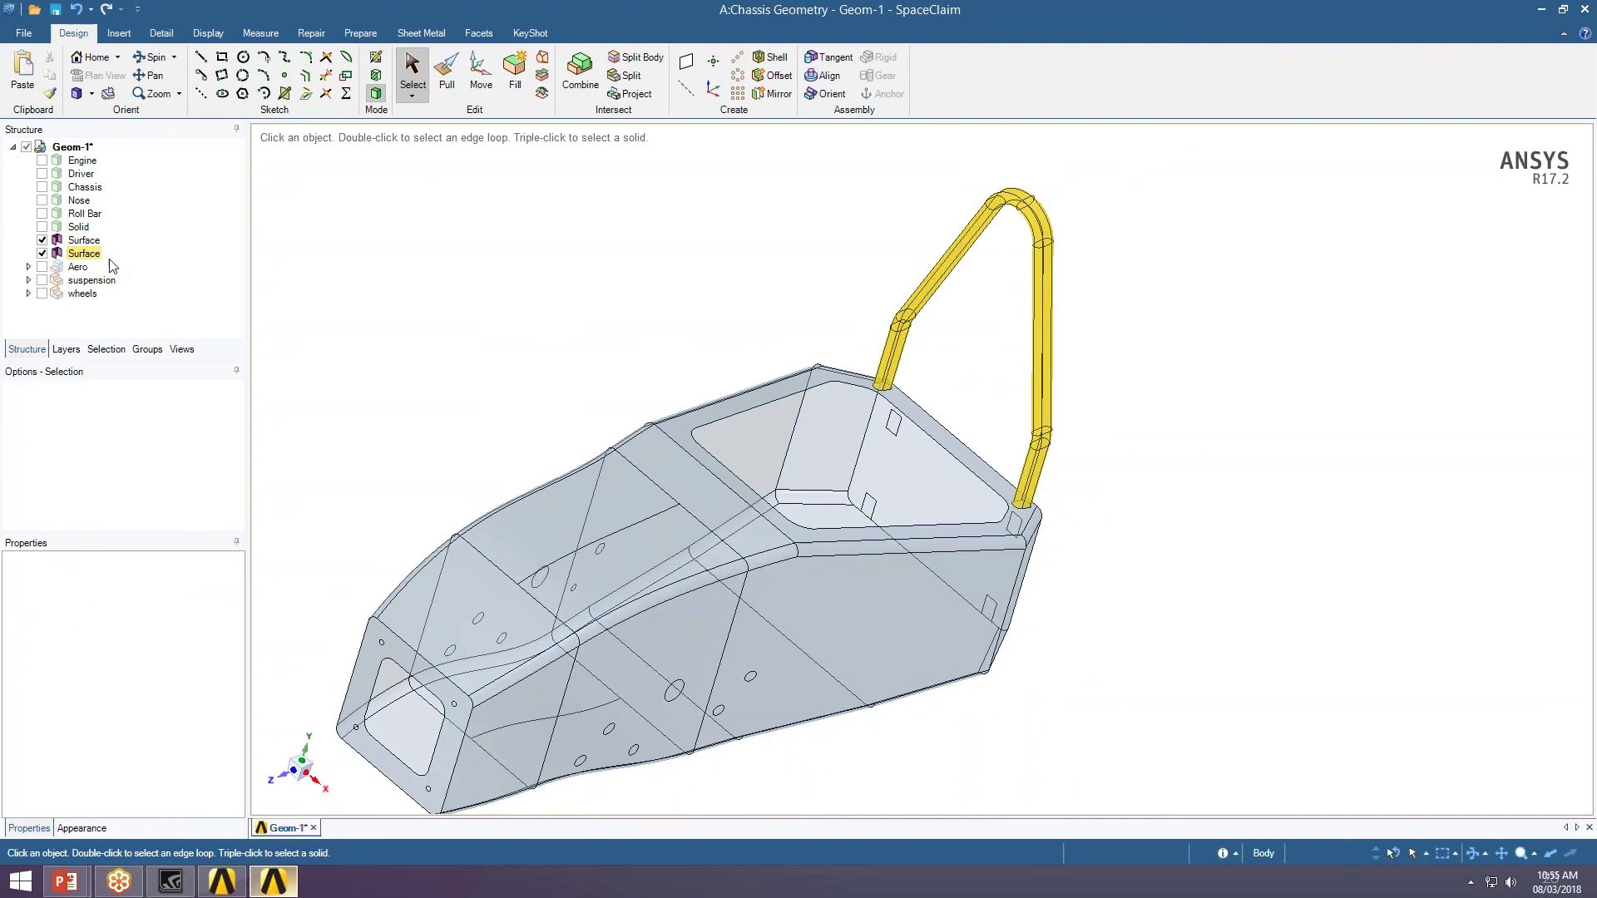
middle_click_drag(758, 511, 657, 478)
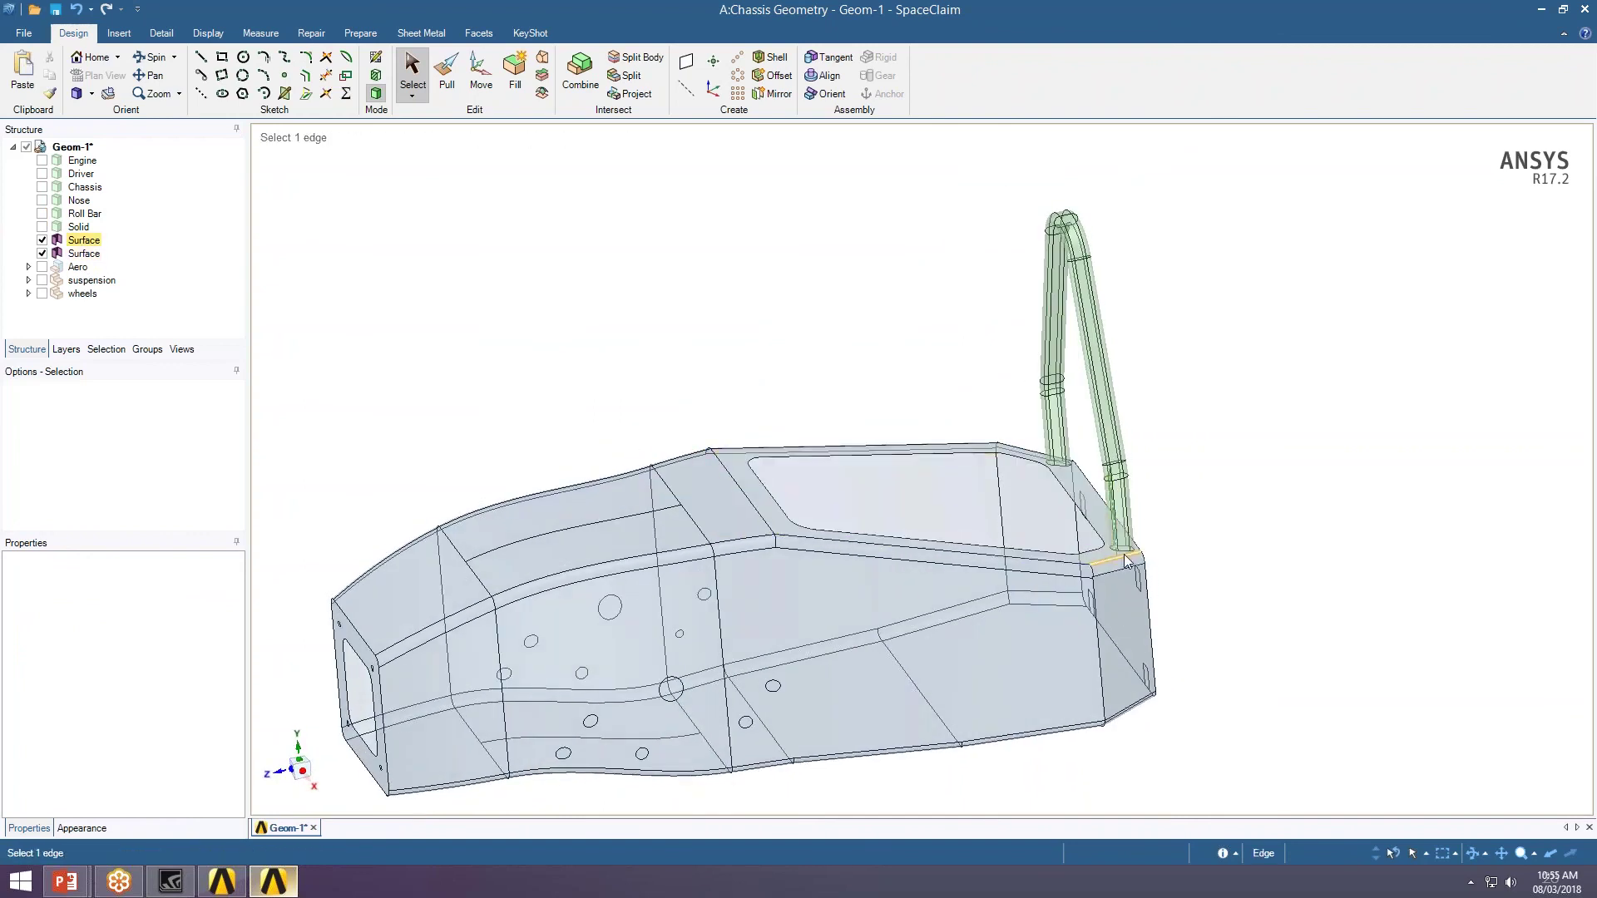
left_click(260, 33)
left_click(360, 33)
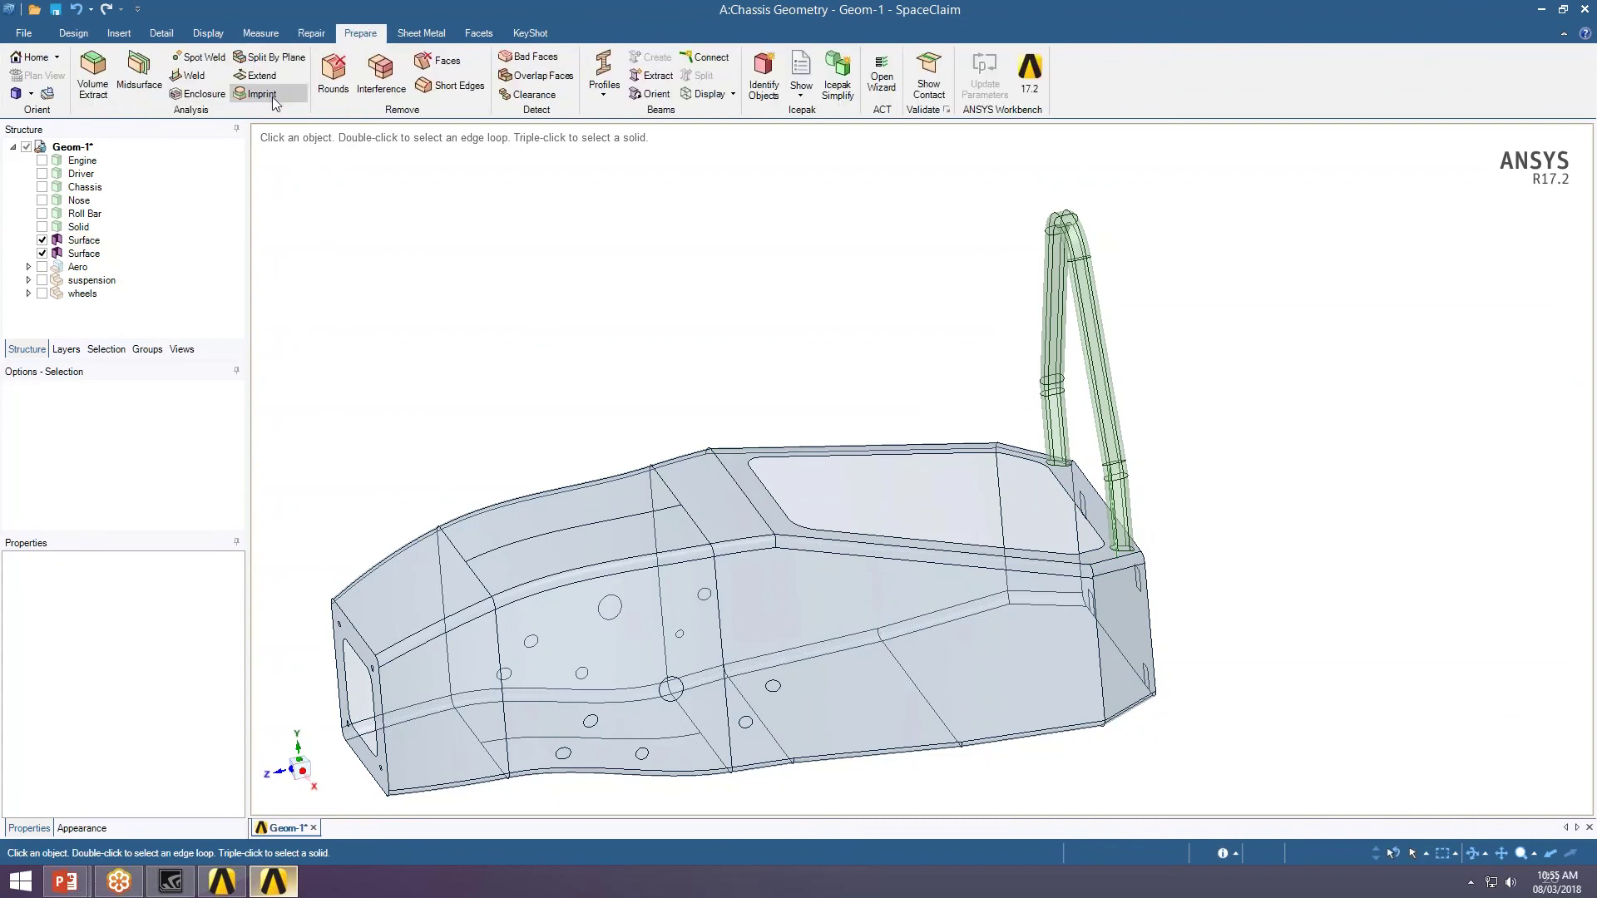
left_click(272, 96)
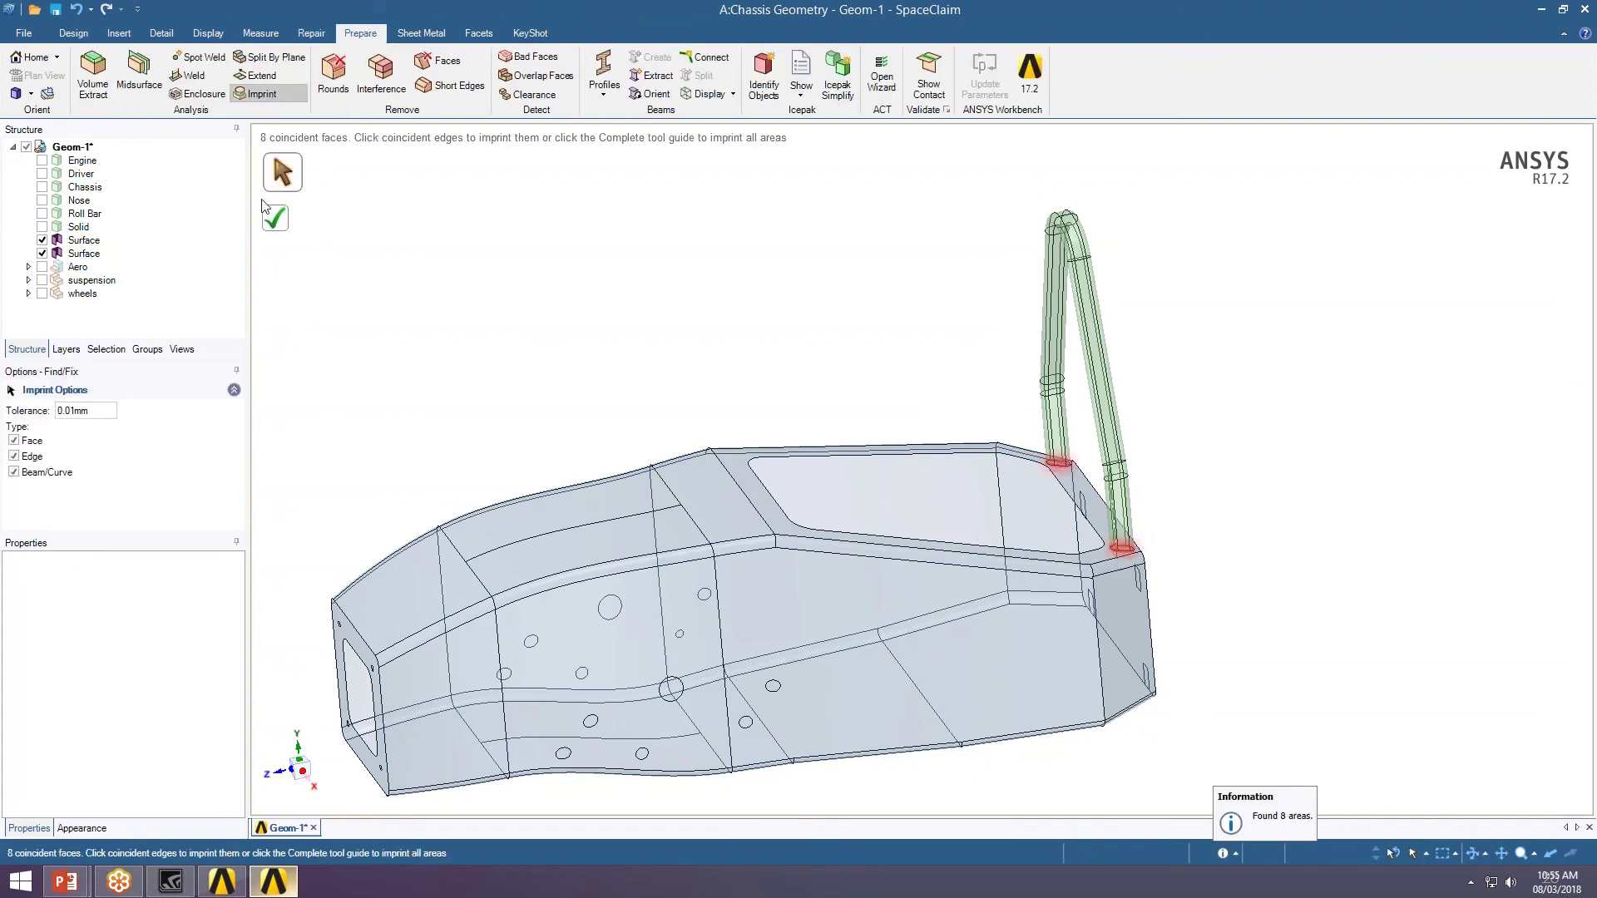
left_click(274, 217)
- Check the foot imprints on the chassis rim by temporarily hiding the roll bar surface and showing it again
middle_click_drag(599, 296, 815, 308)
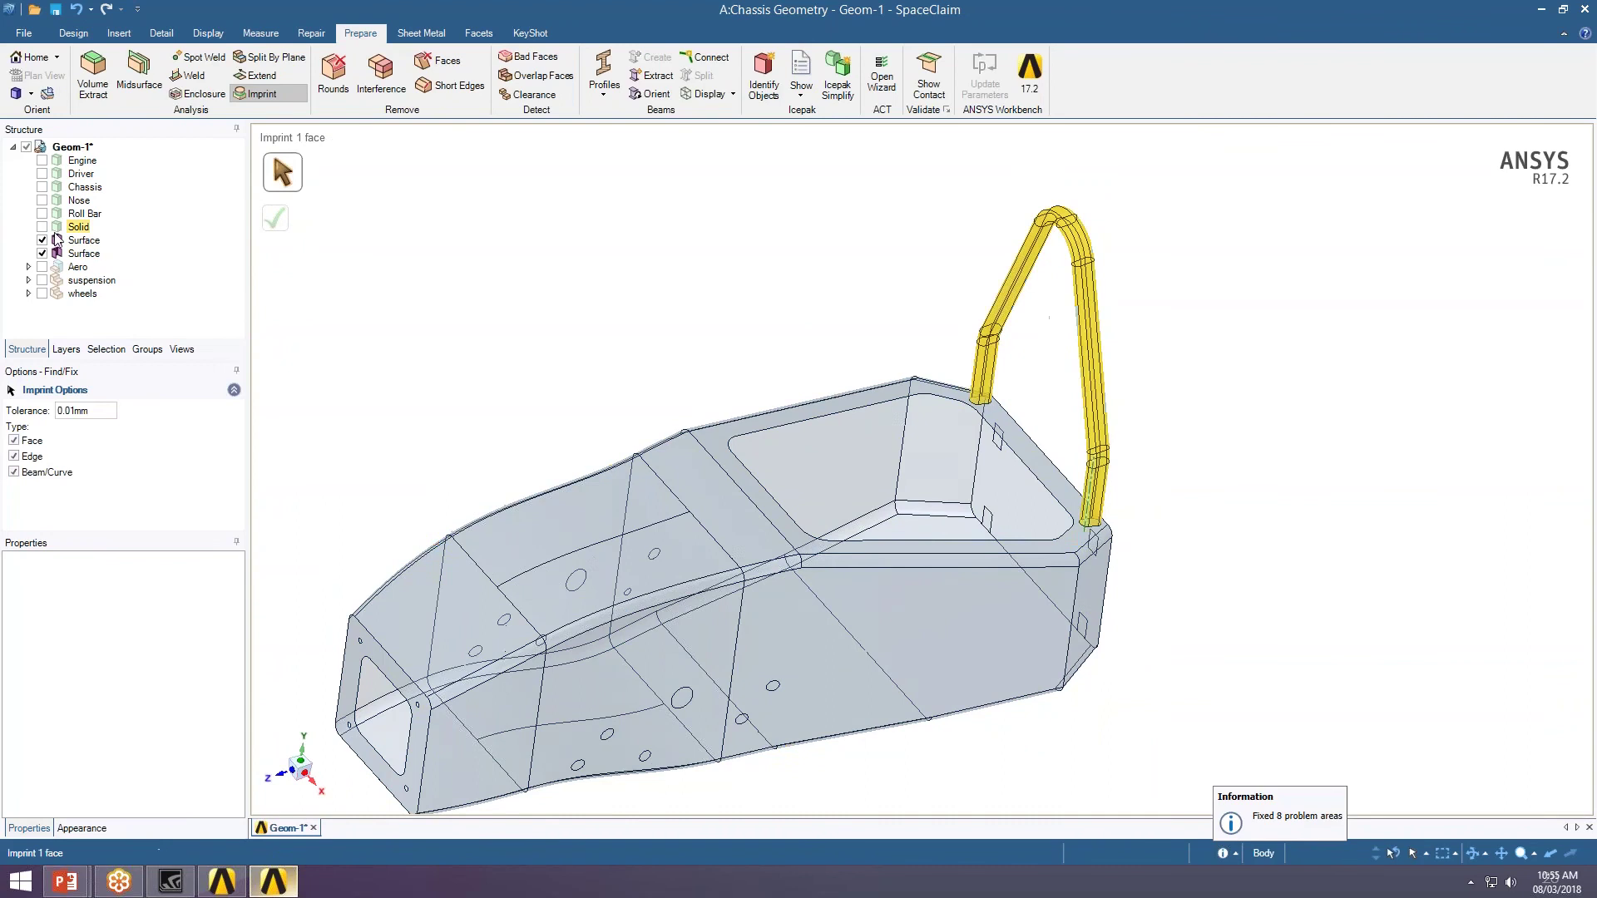
left_click(41, 253)
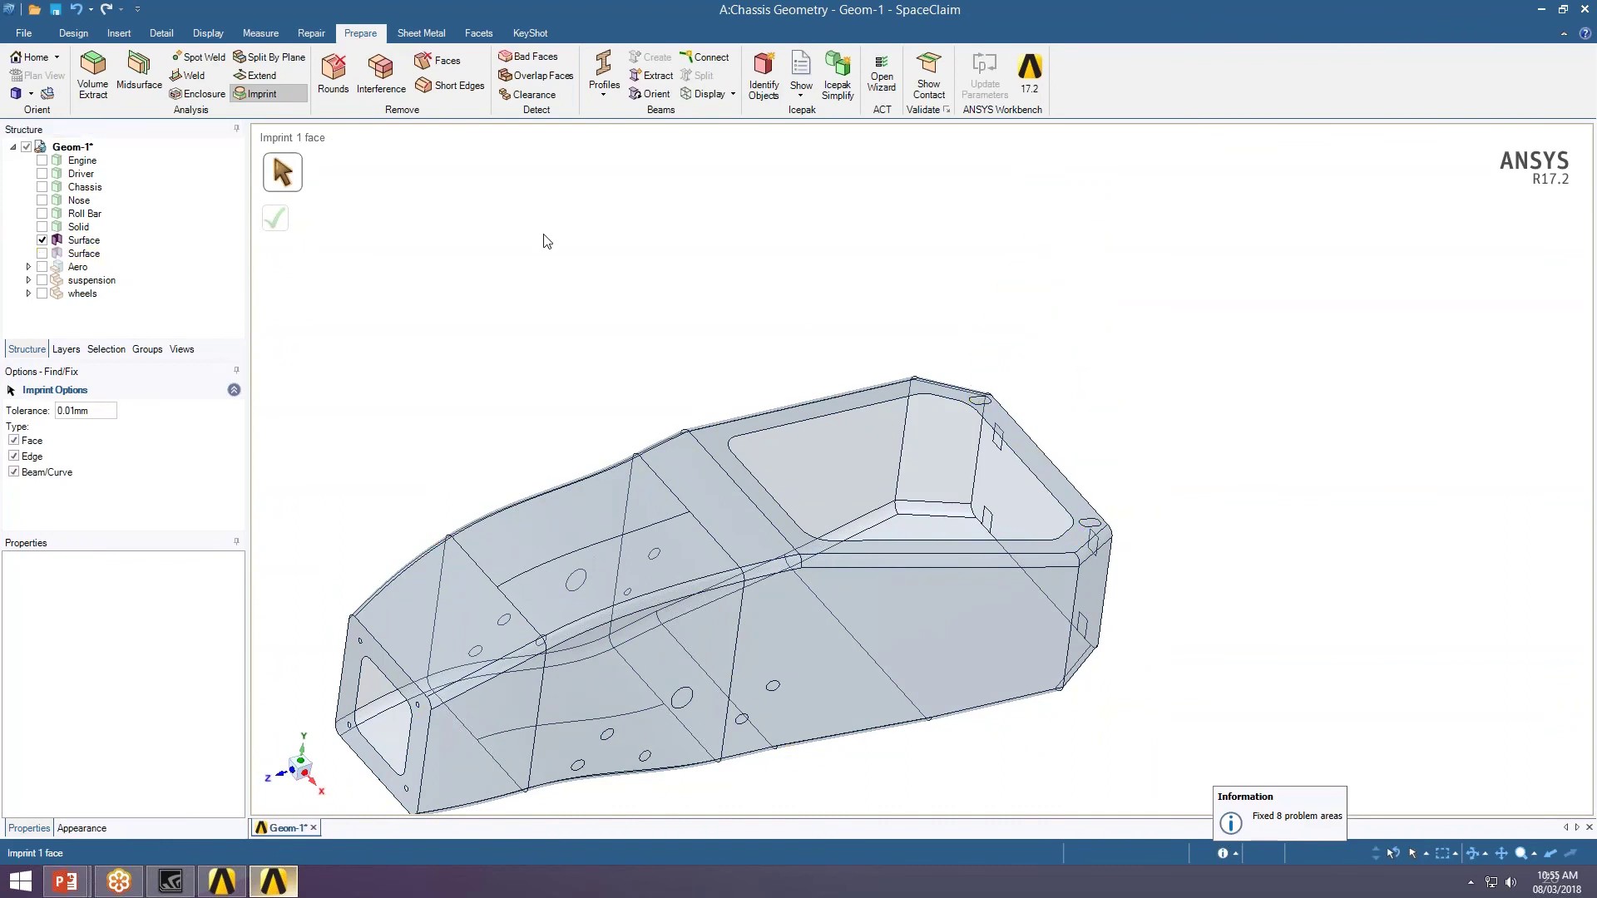
scroll(362, 360, "down", 2)
left_click(42, 253)
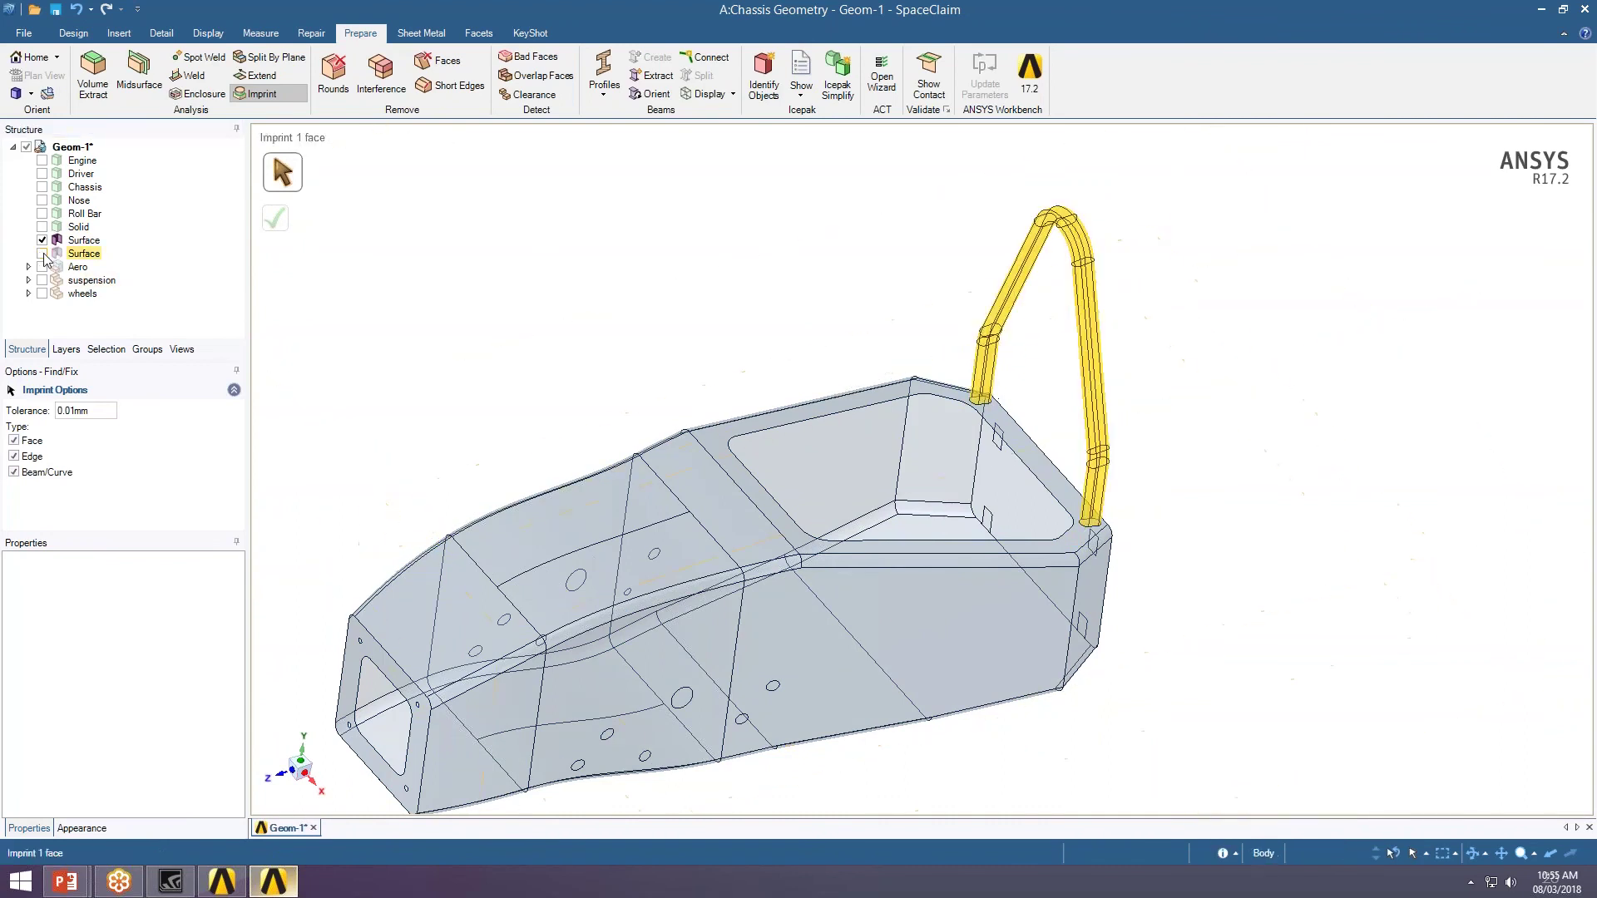
mouse_move(520, 408)
middle_mouse_down()
mouse_move(748, 356)
mouse_move(865, 432)
mouse_move(791, 473)
mouse_move(814, 504)
middle_mouse_up()
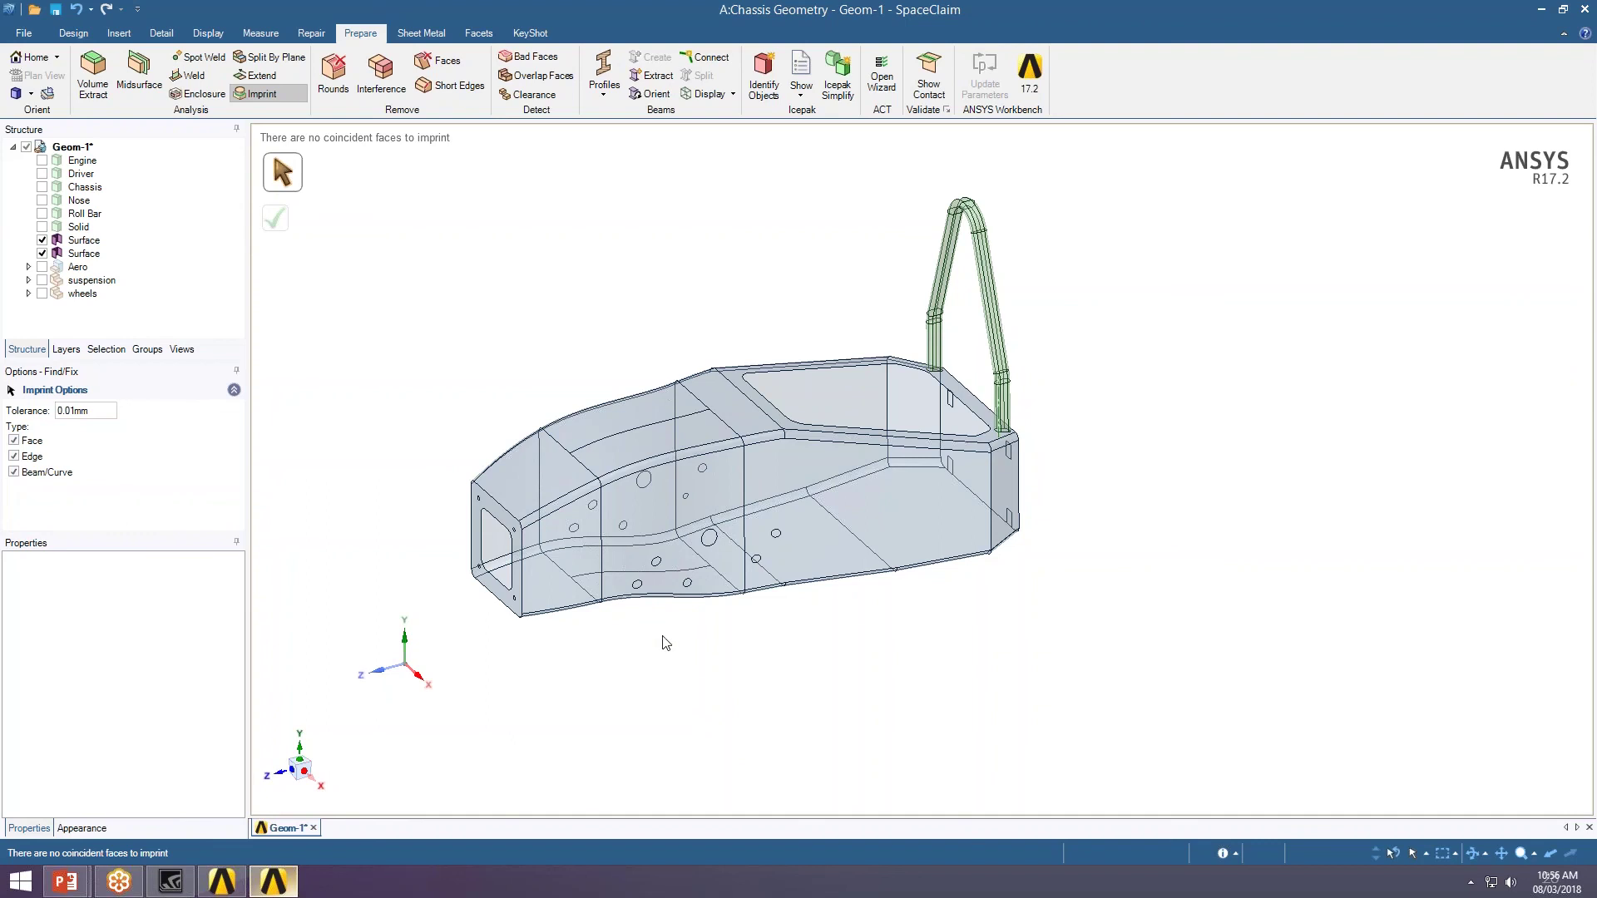
mouse_move(662, 641)
middle_mouse_down()
mouse_move(713, 657)
mouse_move(677, 441)
mouse_move(696, 682)
mouse_move(620, 584)
middle_mouse_up()
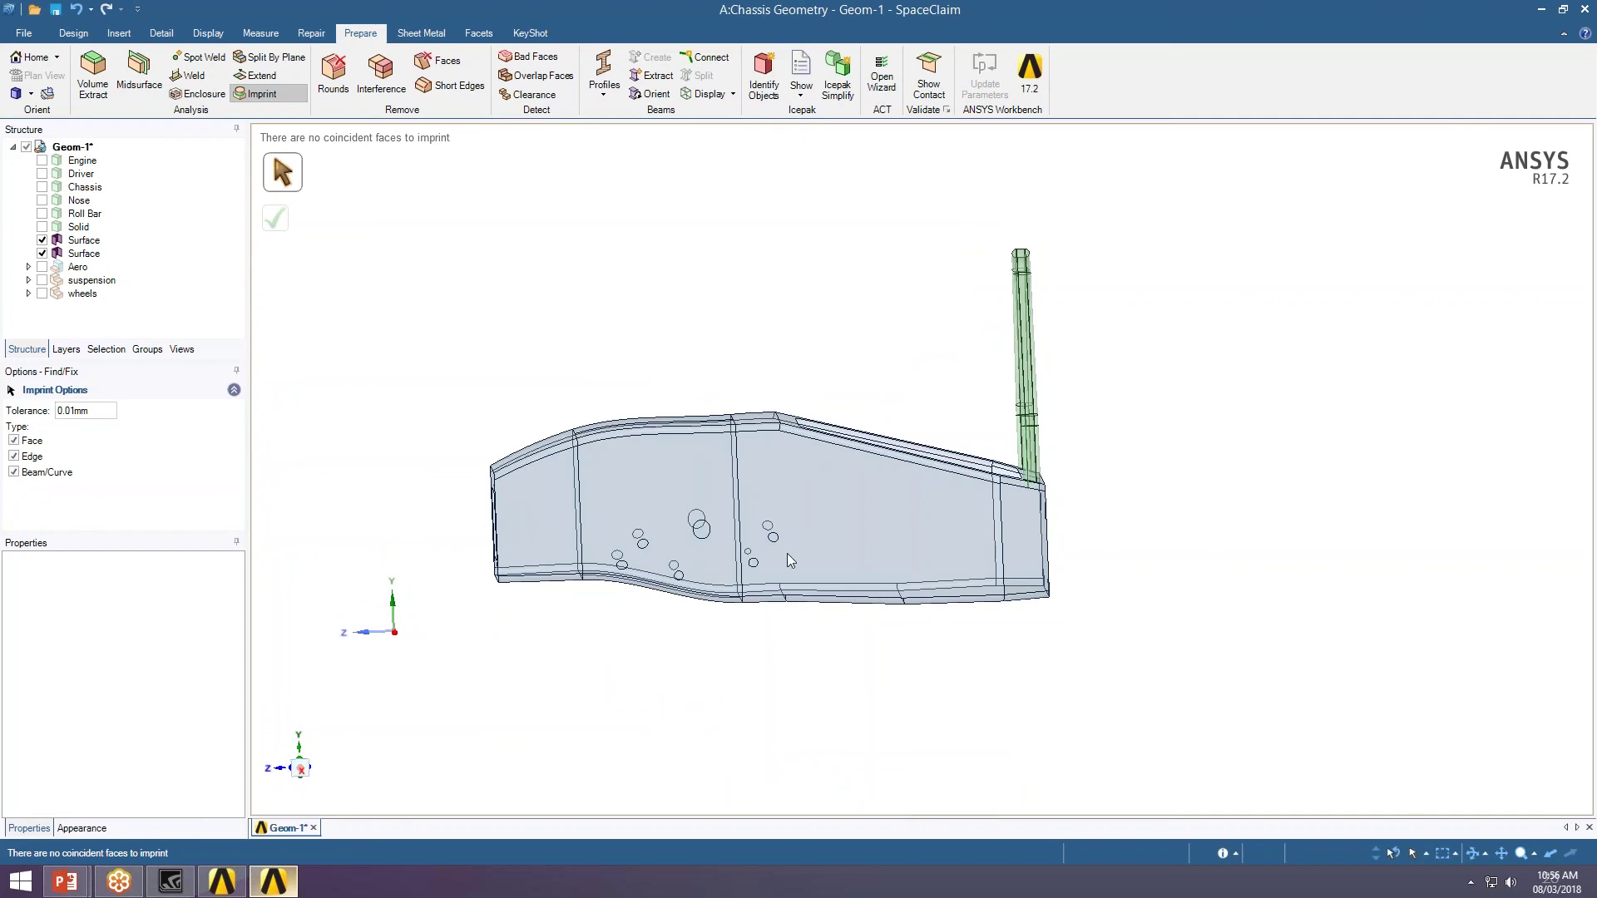
mouse_move(674, 530)
middle_mouse_down()
mouse_move(926, 535)
mouse_move(916, 549)
mouse_move(705, 524)
mouse_move(834, 595)
mouse_move(798, 574)
mouse_move(576, 594)
middle_mouse_up()
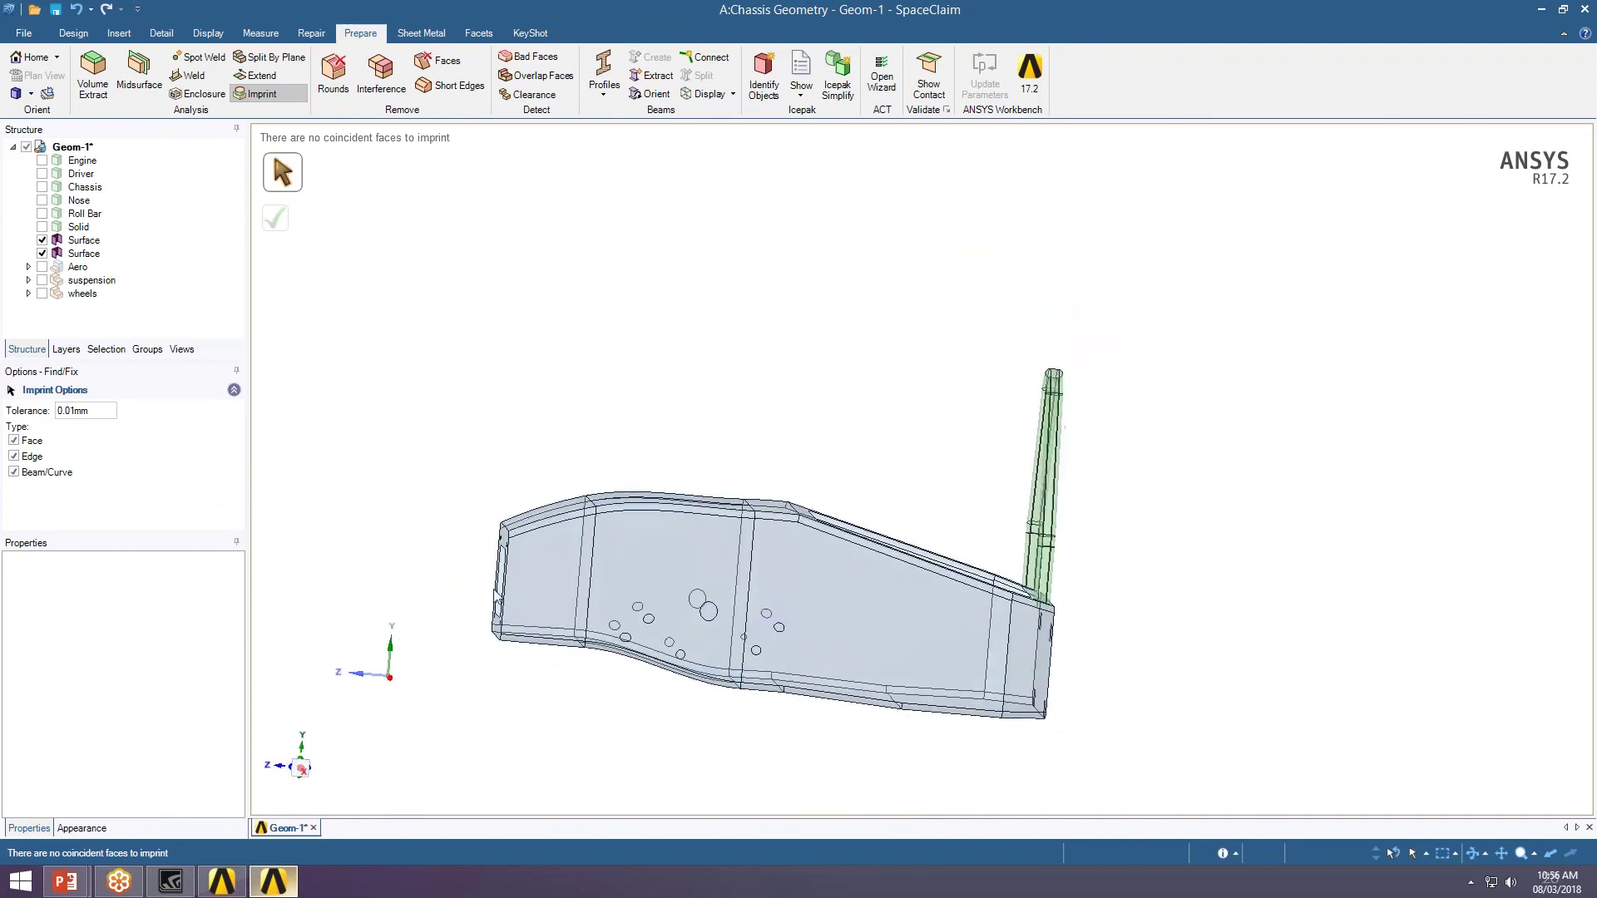
mouse_move(609, 647)
middle_mouse_down()
mouse_move(665, 715)
mouse_move(723, 665)
middle_mouse_up()
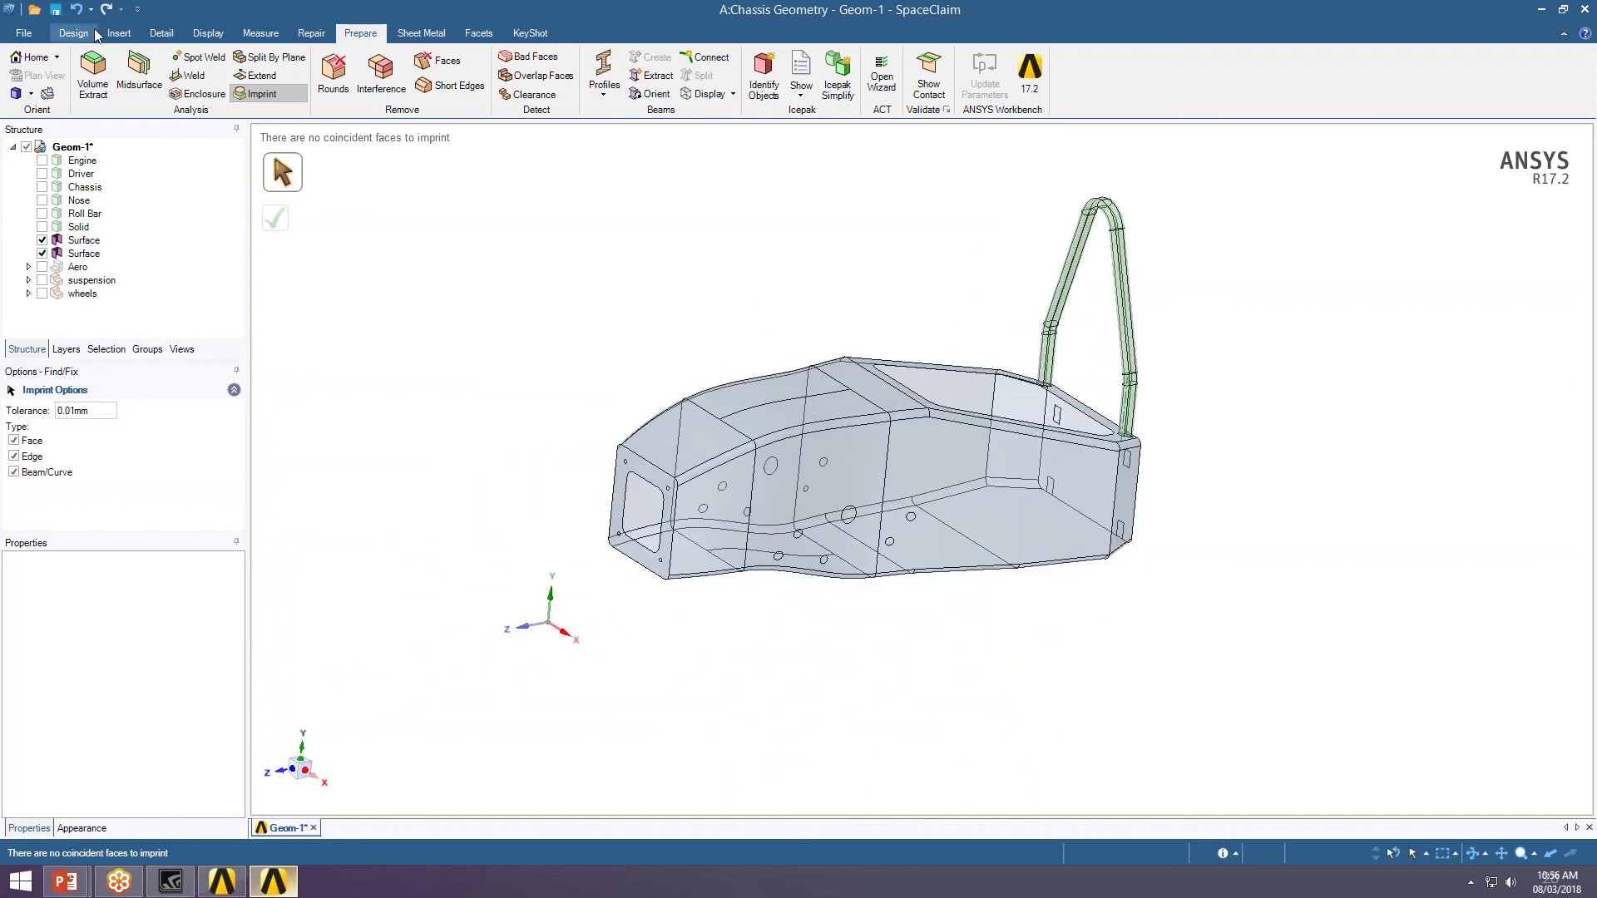
- Split the chassis's flat front face around the square opening across its side edges at 50%
left_click(73, 33)
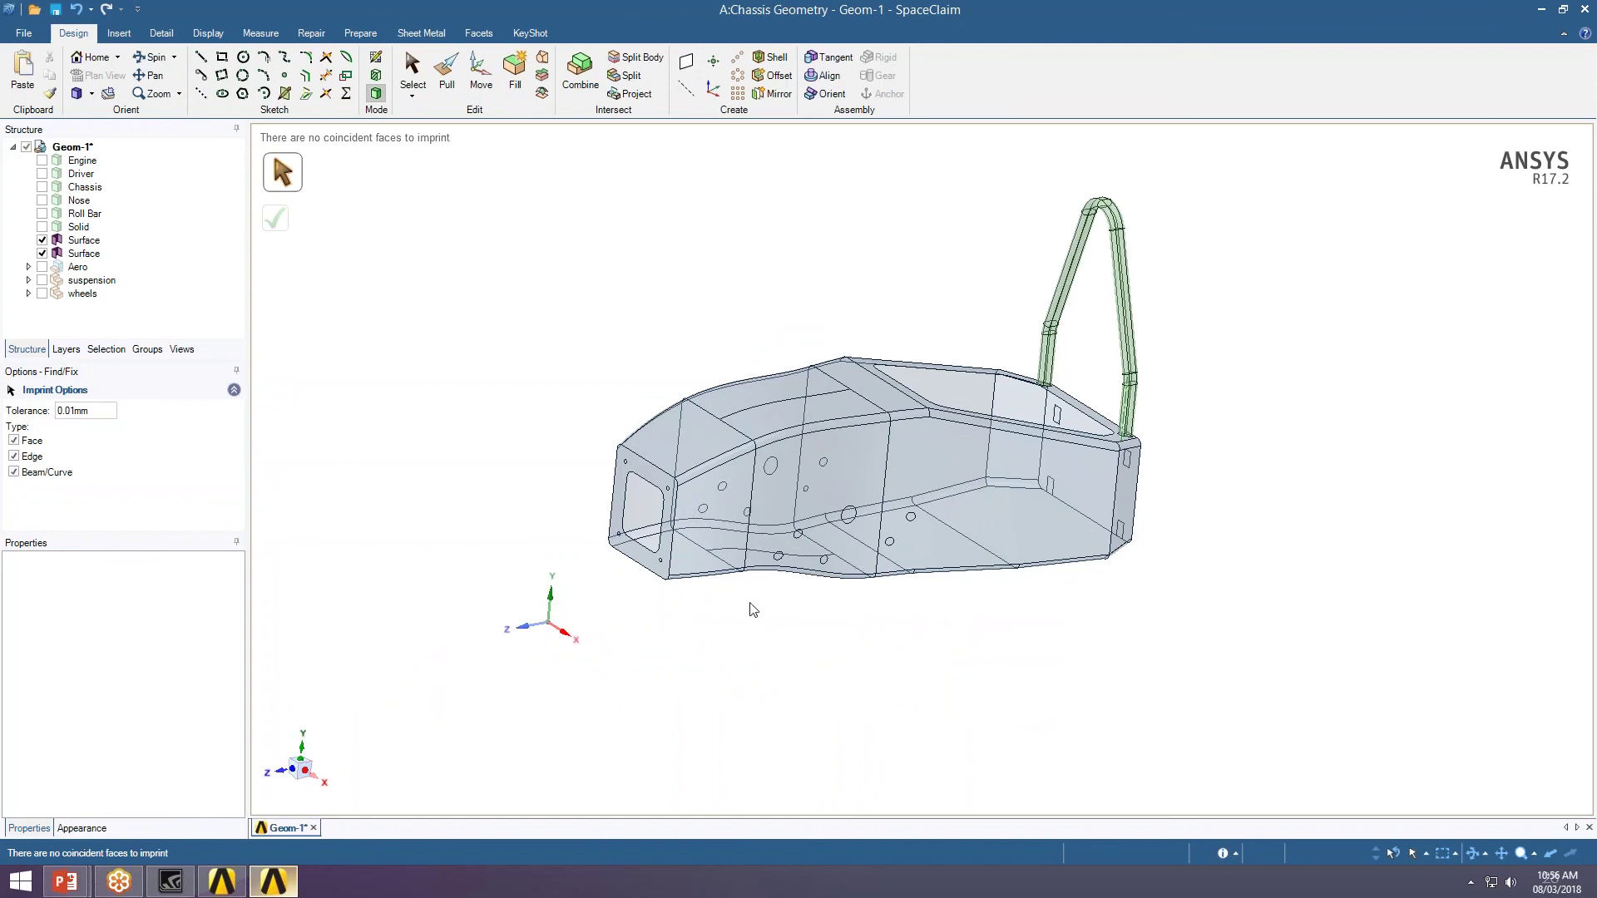
left_click(632, 76)
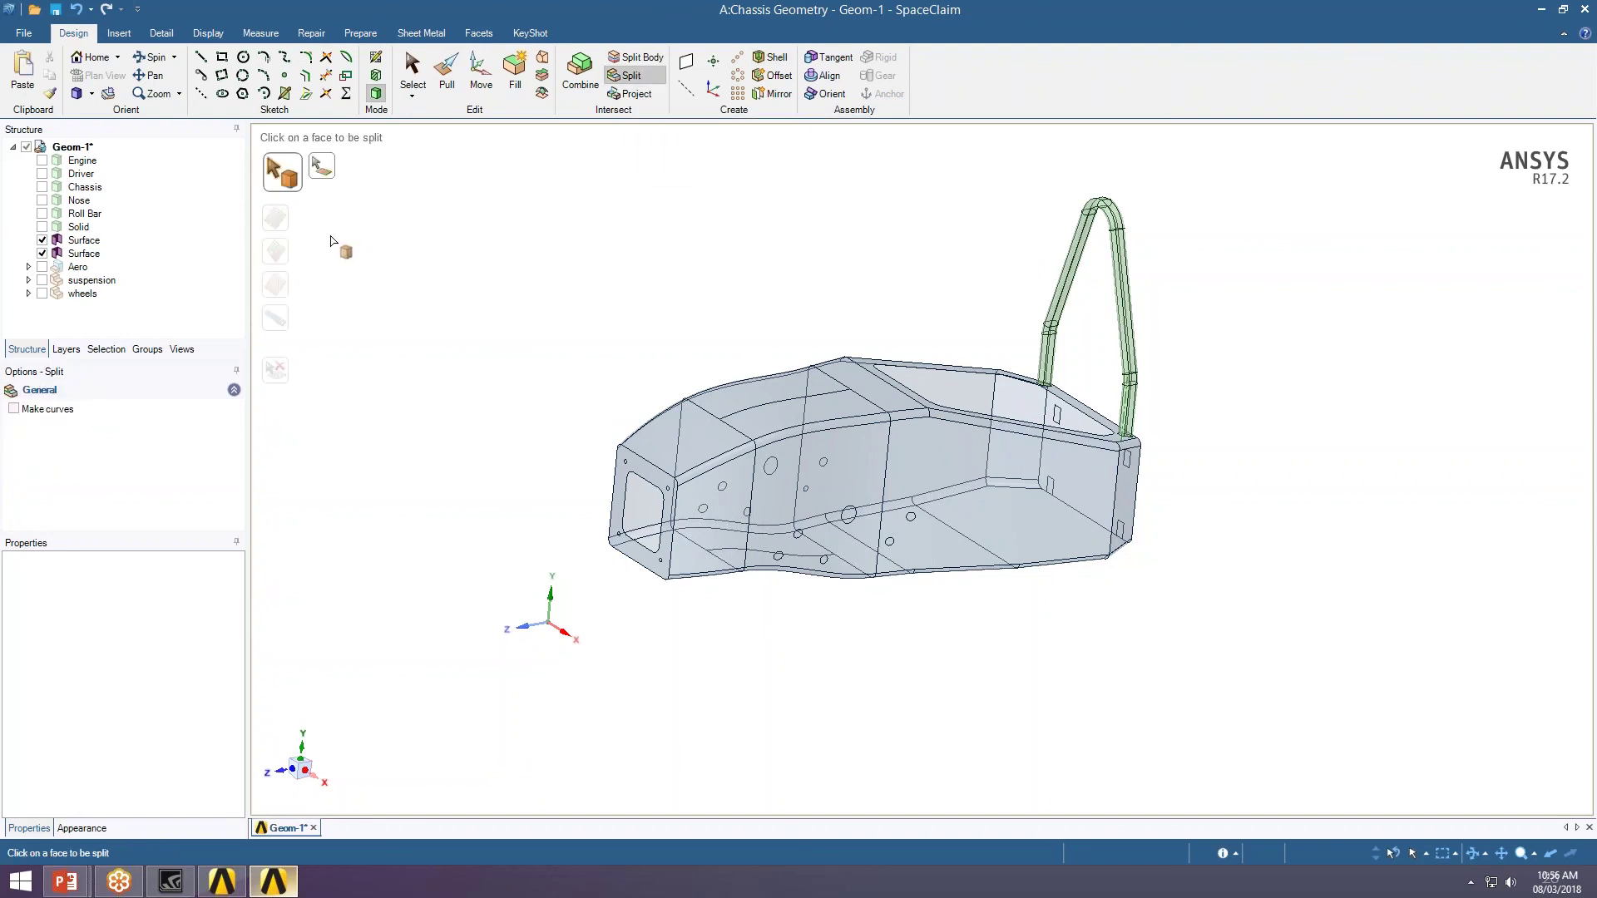
middle_click_drag(760, 637, 629, 516)
scroll(630, 517, "up", 5)
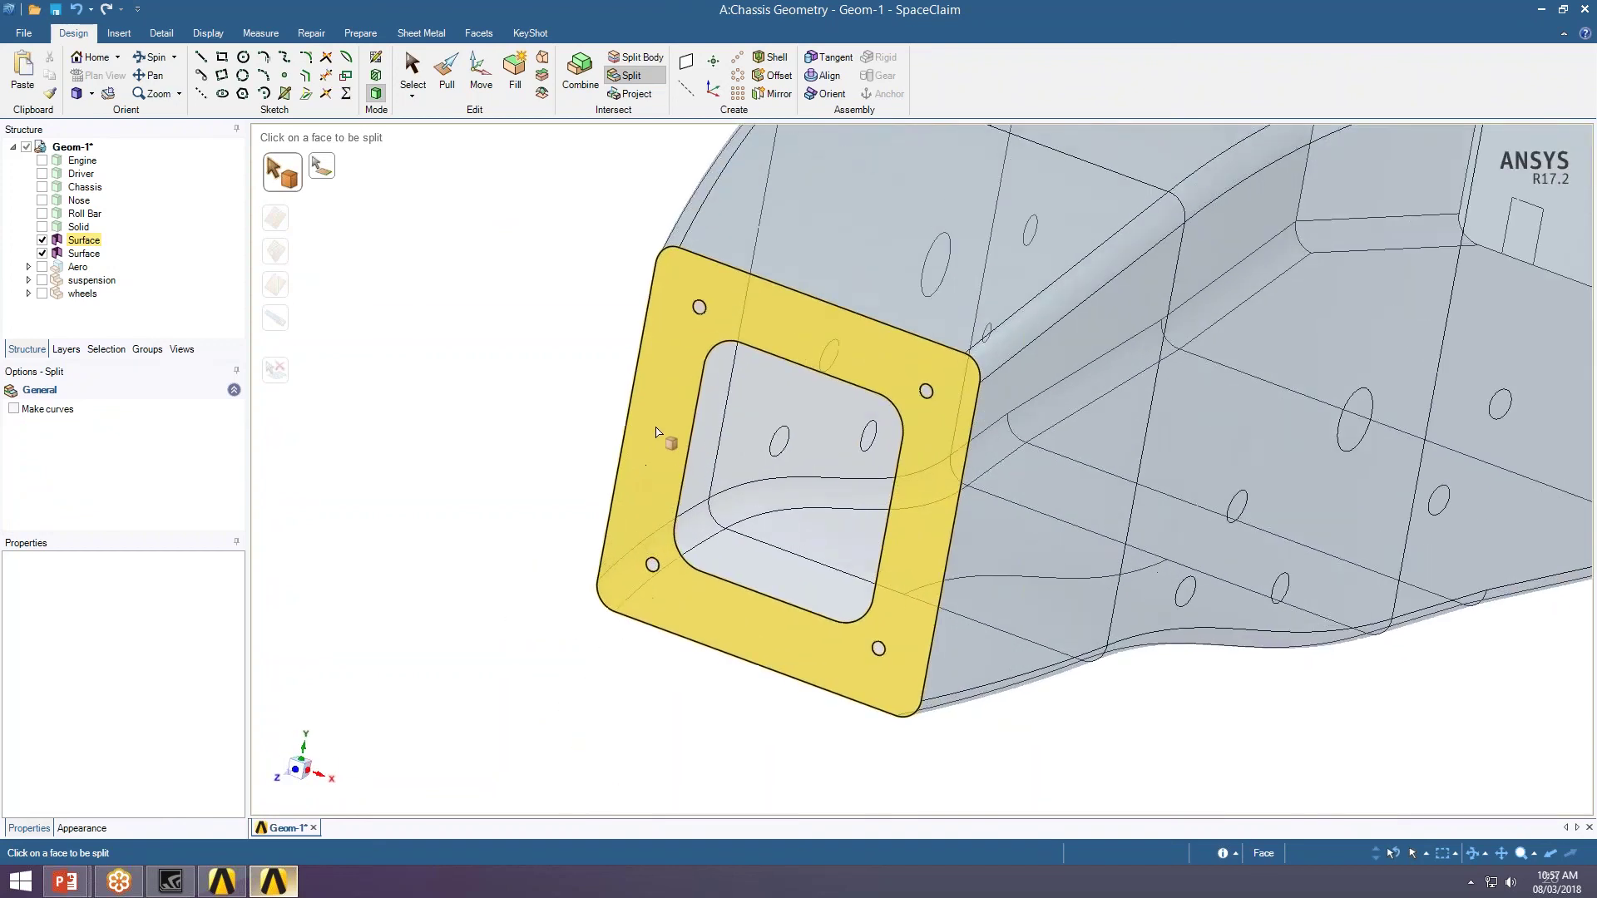
left_click(671, 444)
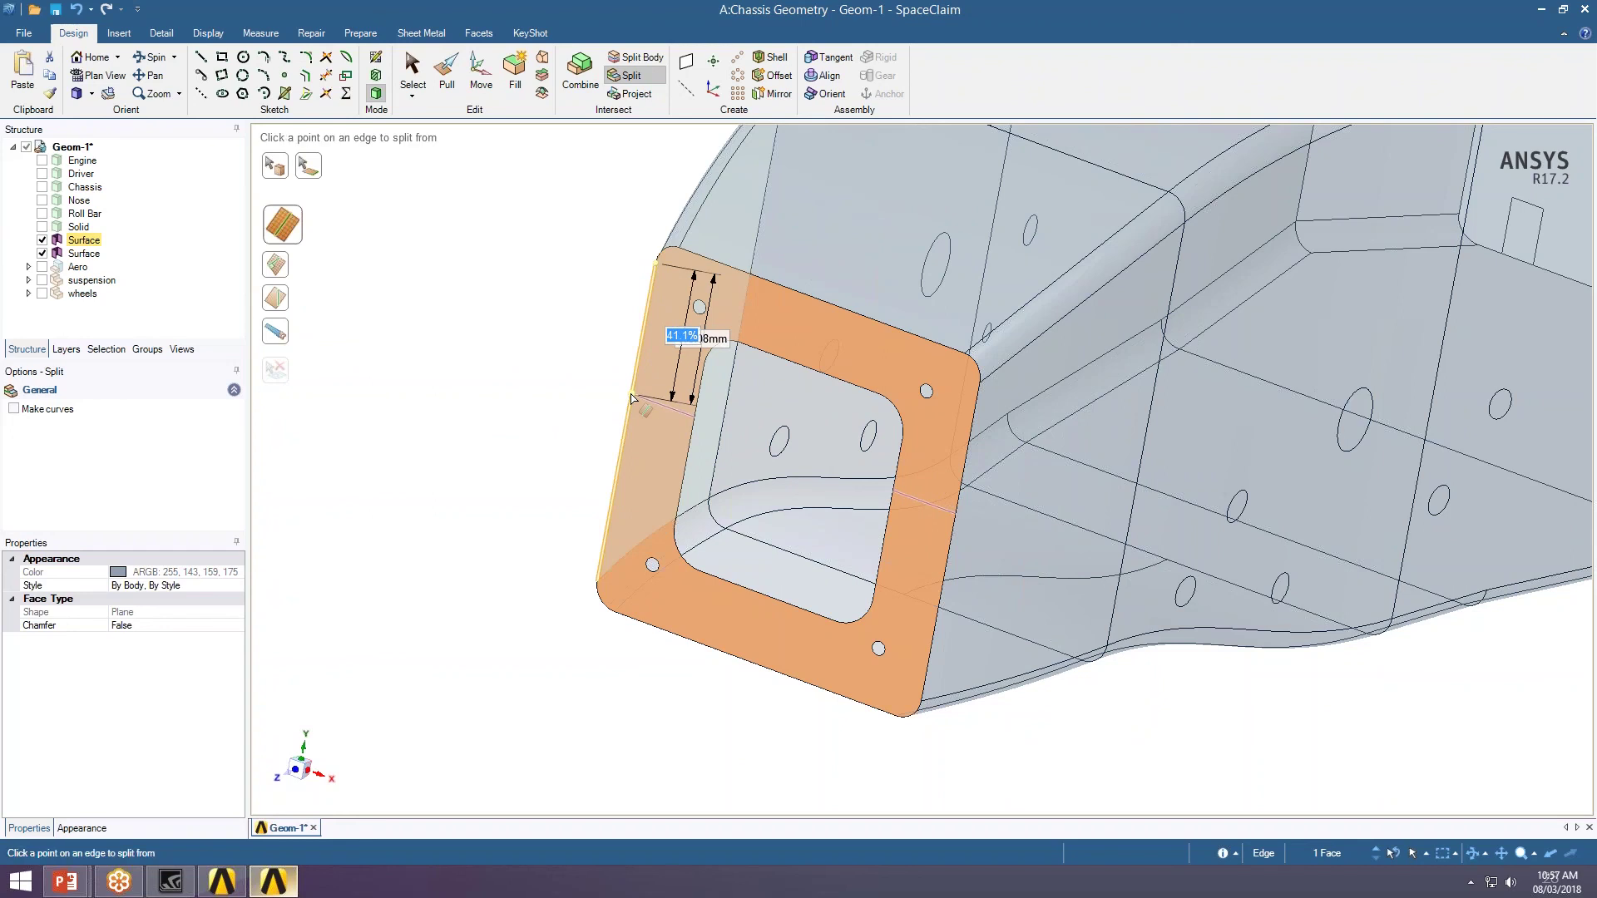
type("5")
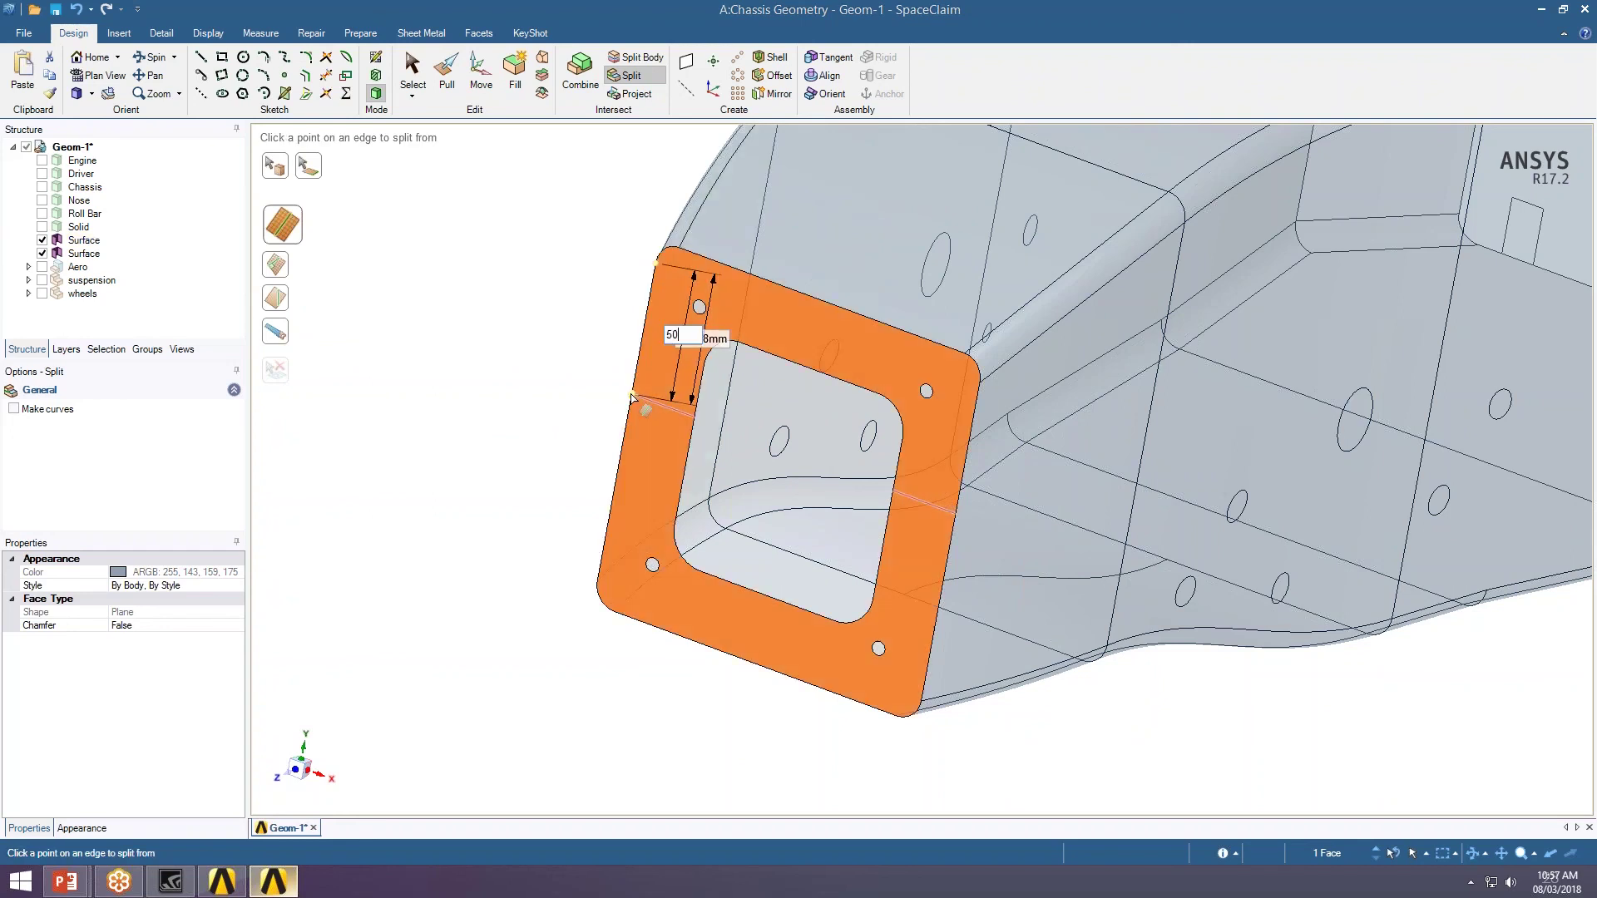
type("0")
key("Return")
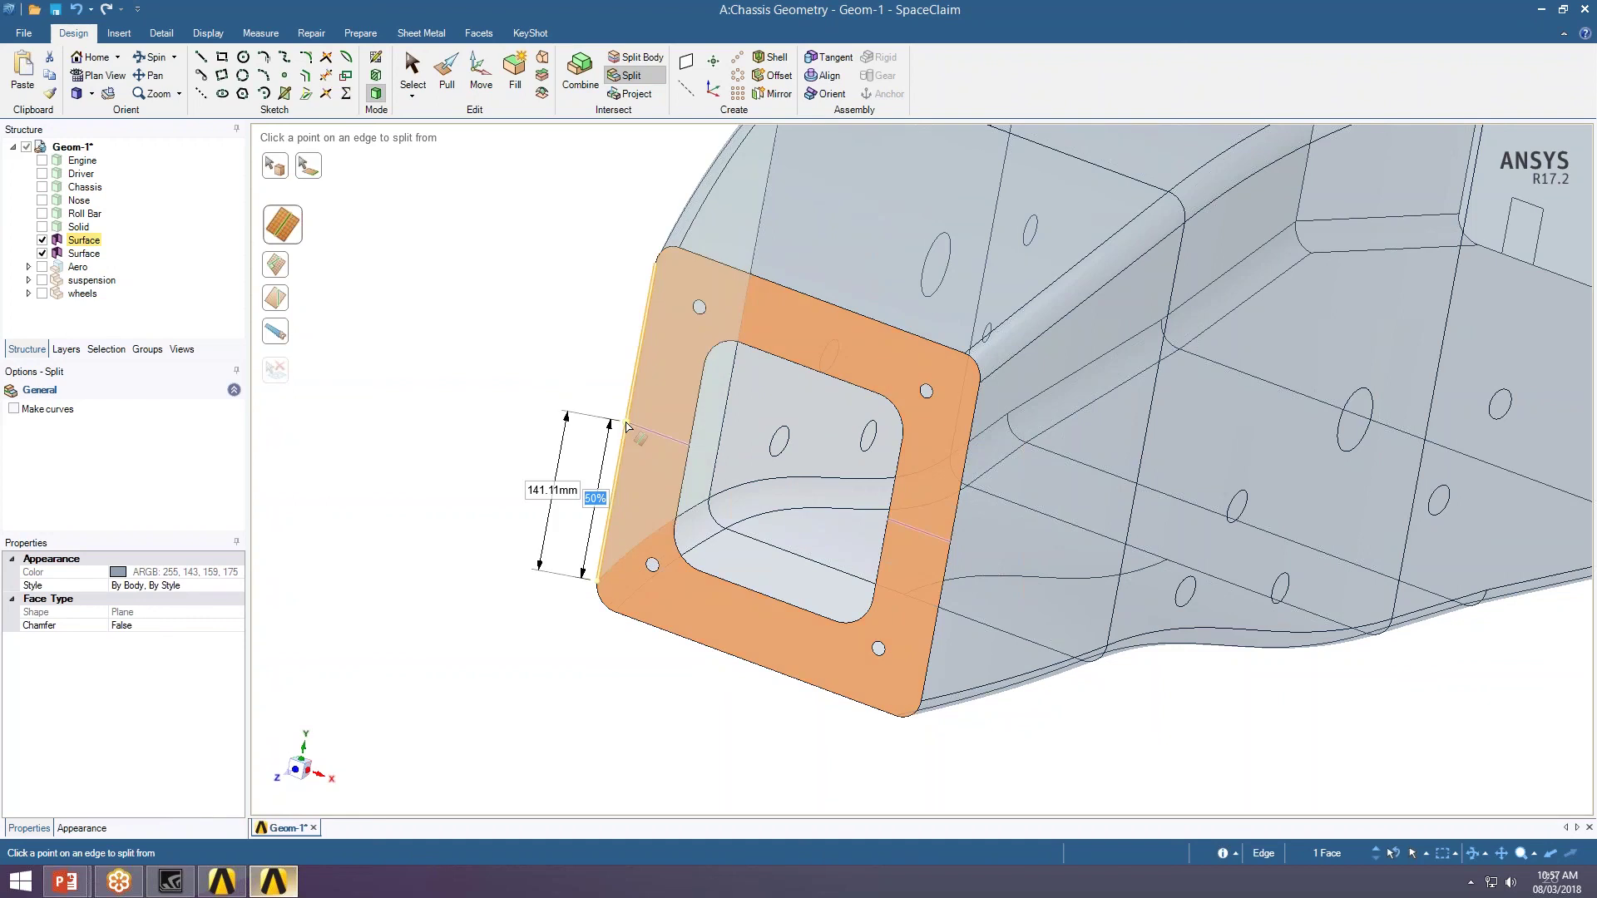
left_click(625, 424)
key("Escape")
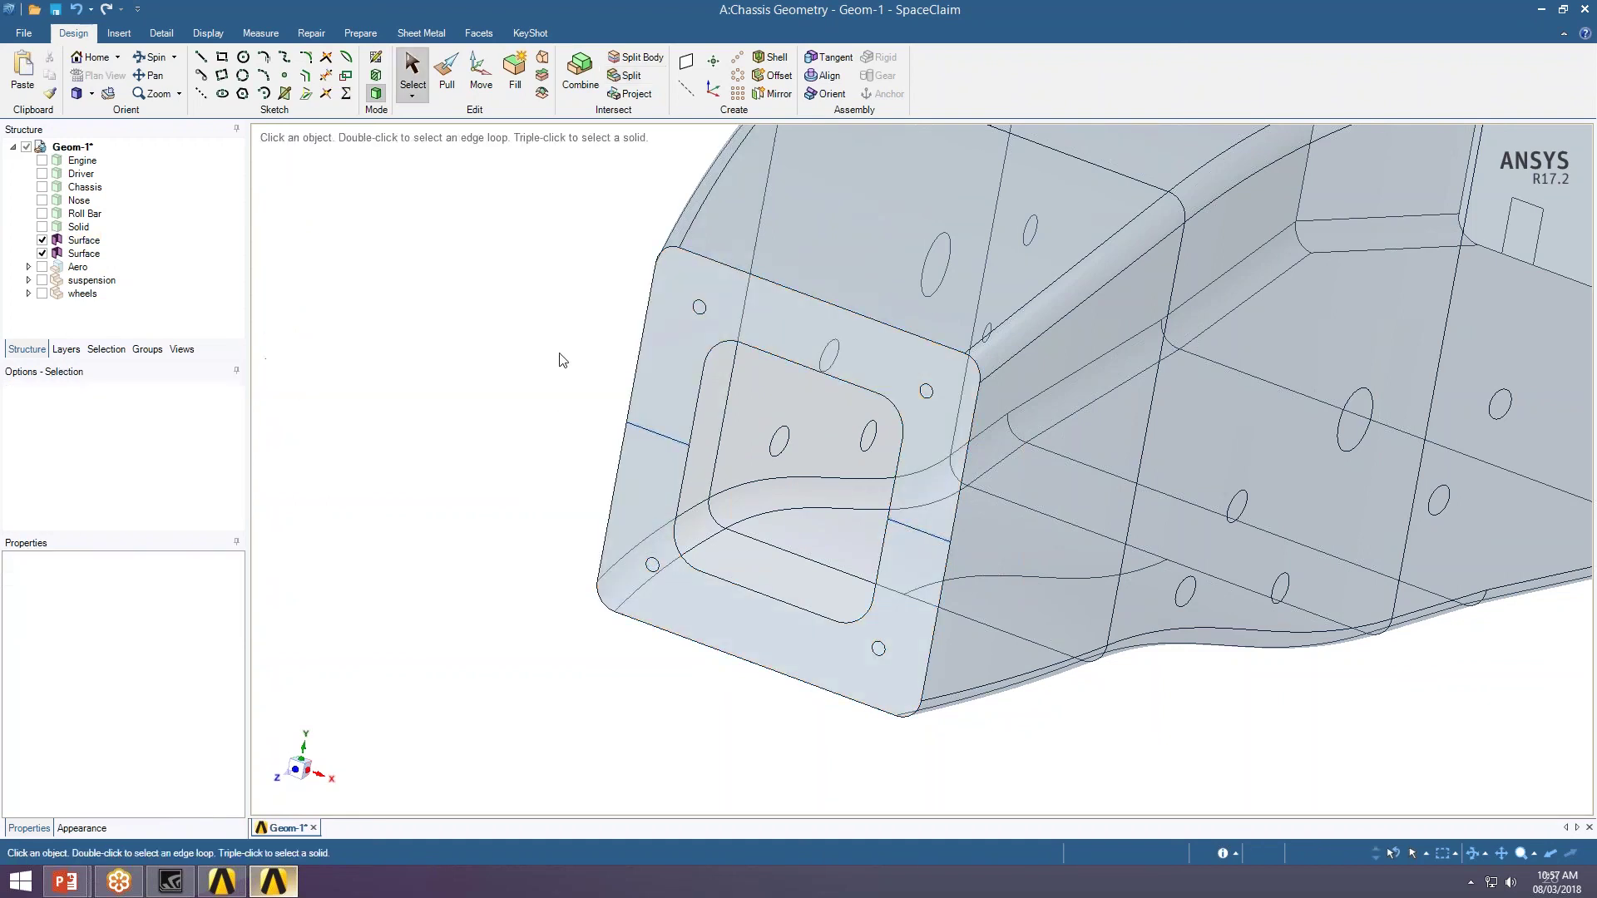
- Examine the upper and lower halves of the split front face by selecting them separately
left_click(662, 377)
left_click(662, 378)
left_click(646, 524)
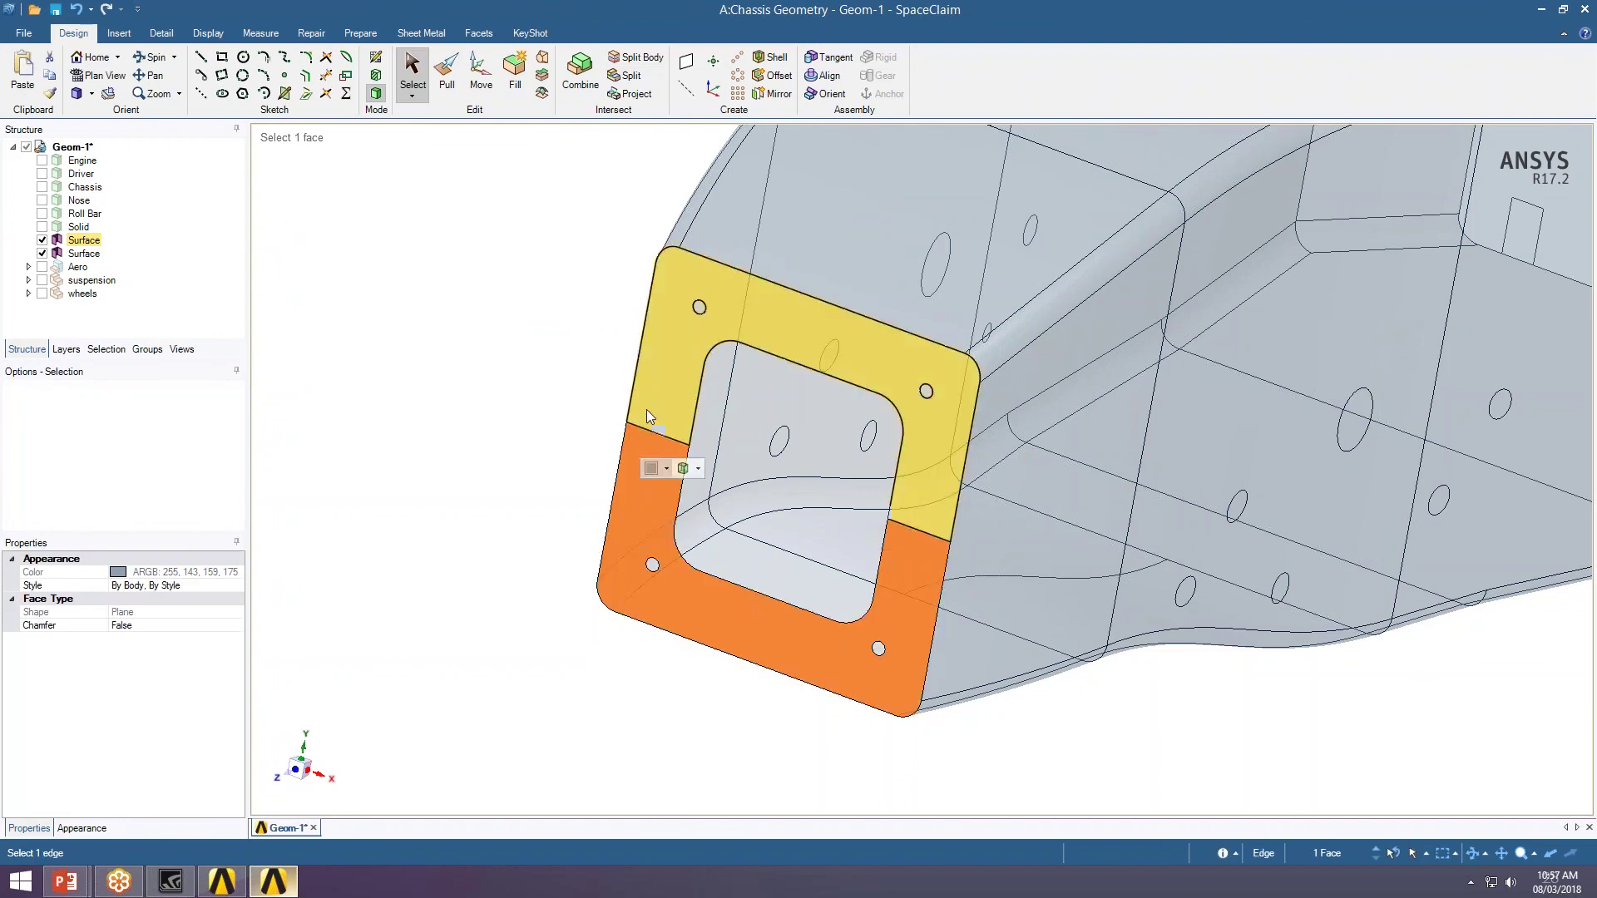
left_click(646, 411)
left_click(641, 474)
left_click(660, 426)
left_click(476, 401)
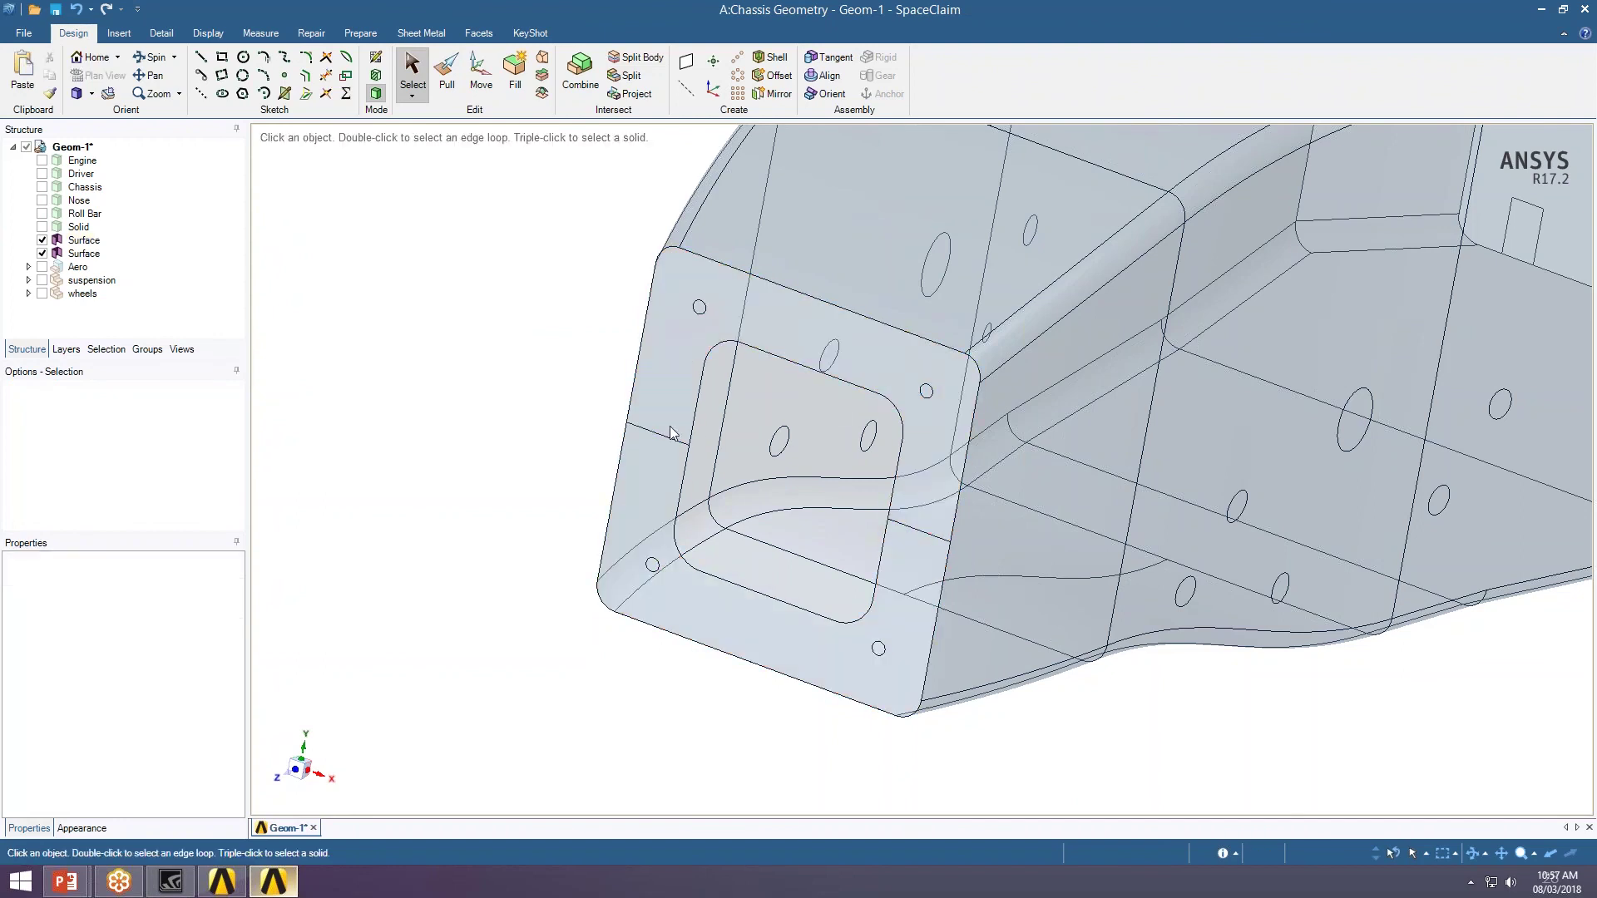
left_click(841, 335)
left_click(622, 514)
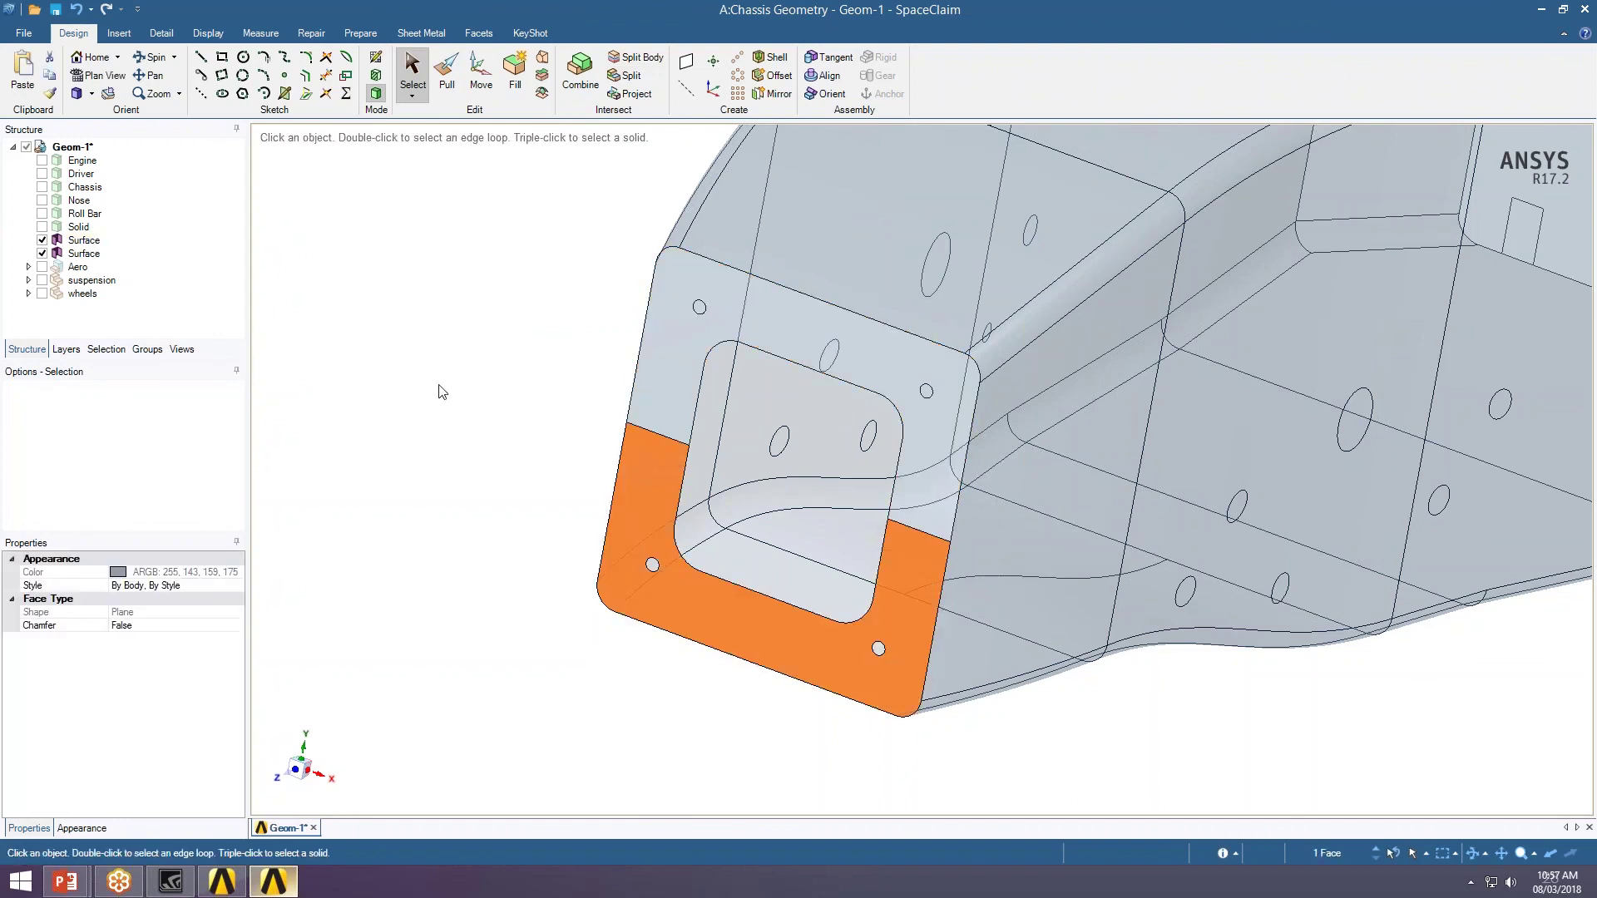
left_click(442, 388)
- Split the foremost side face with a two-point line from the front split's end to 50% along the face's rear edge
middle_click_drag(720, 416, 686, 528)
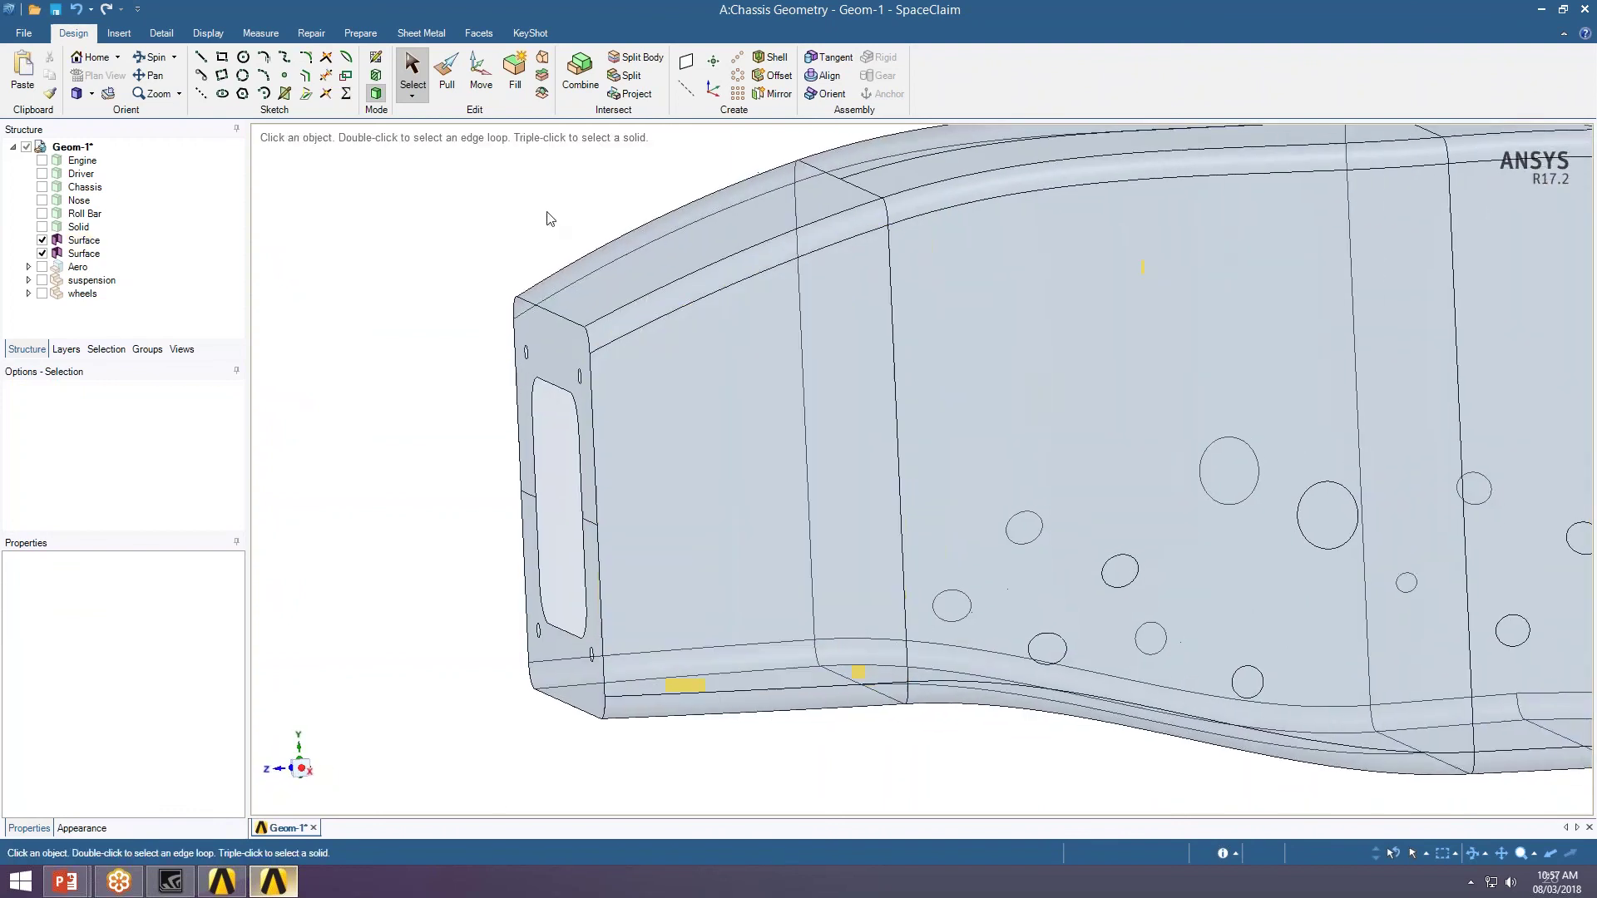
left_click(633, 79)
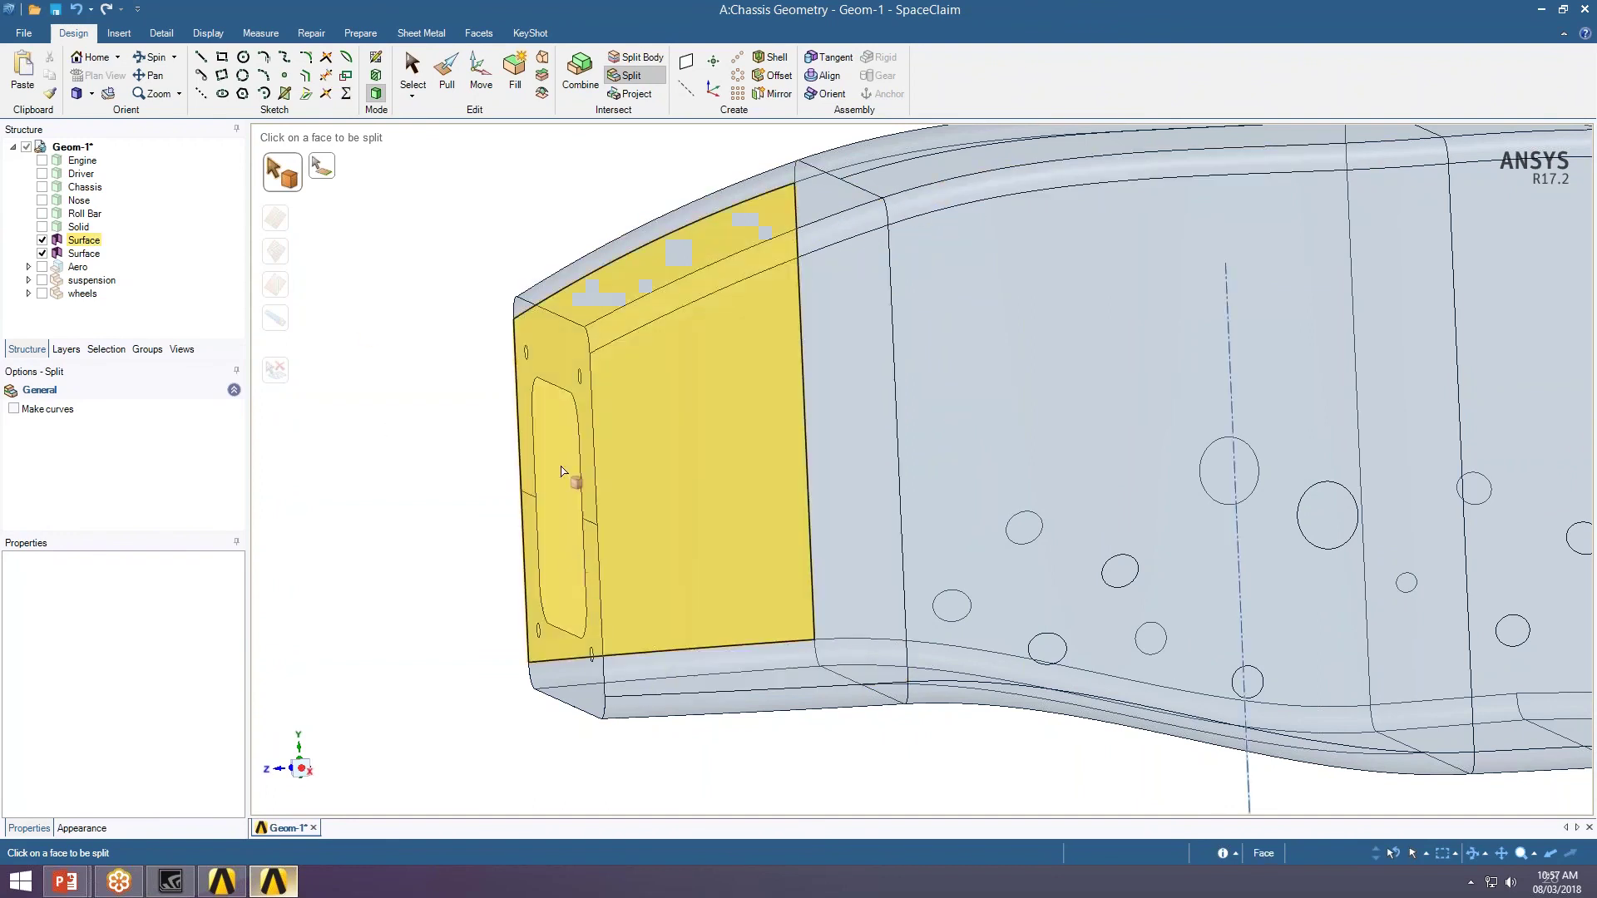
left_click(666, 409)
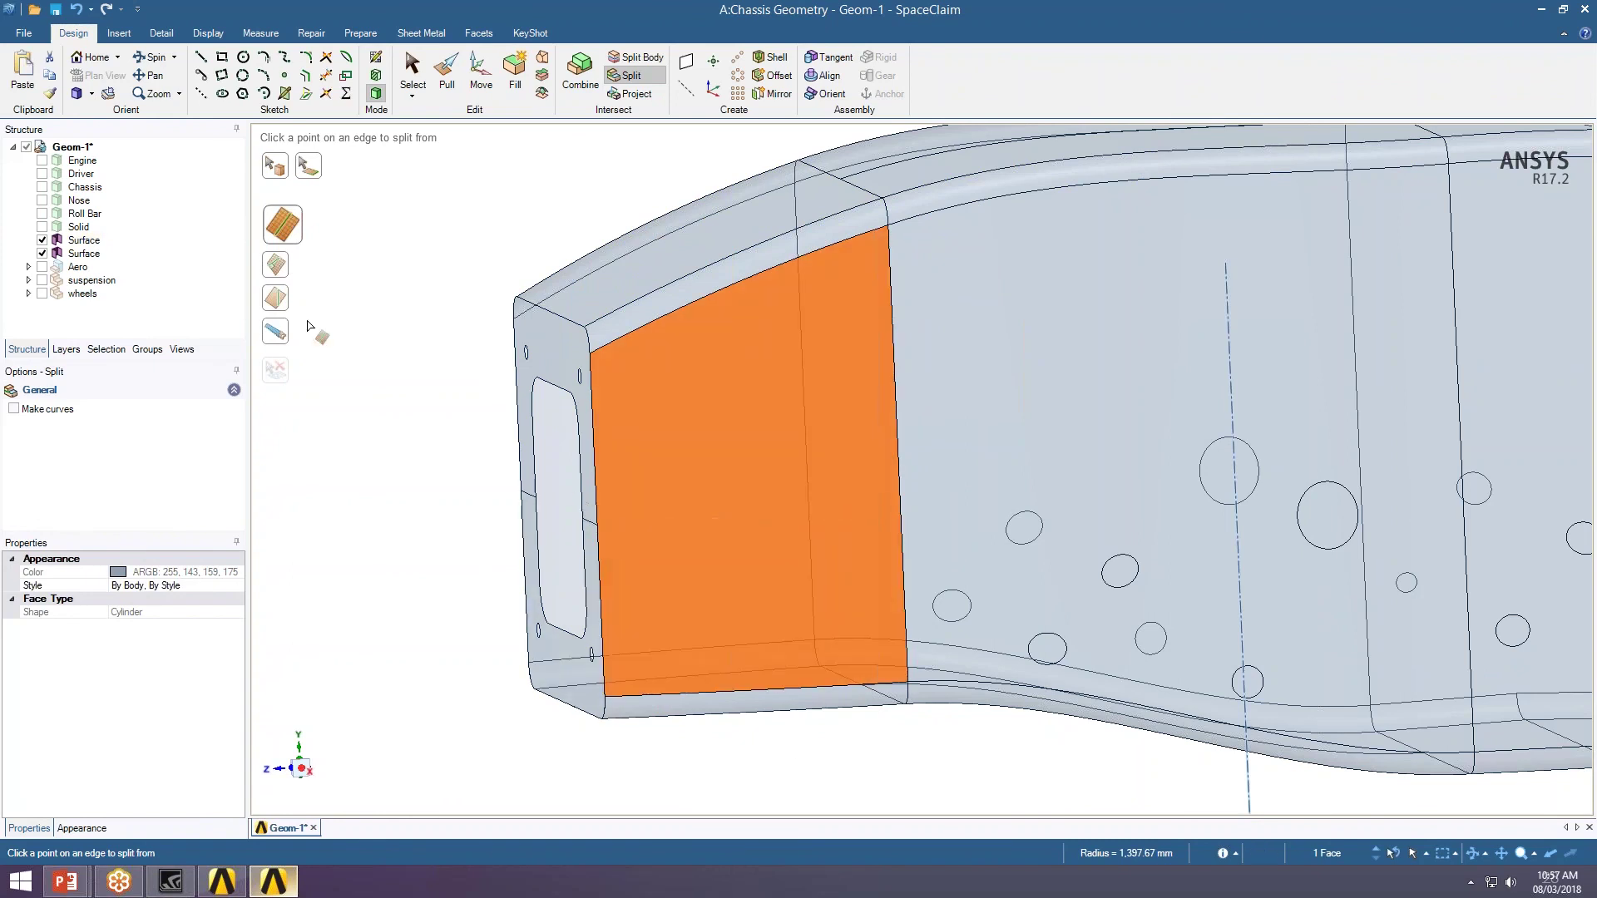
left_click(277, 305)
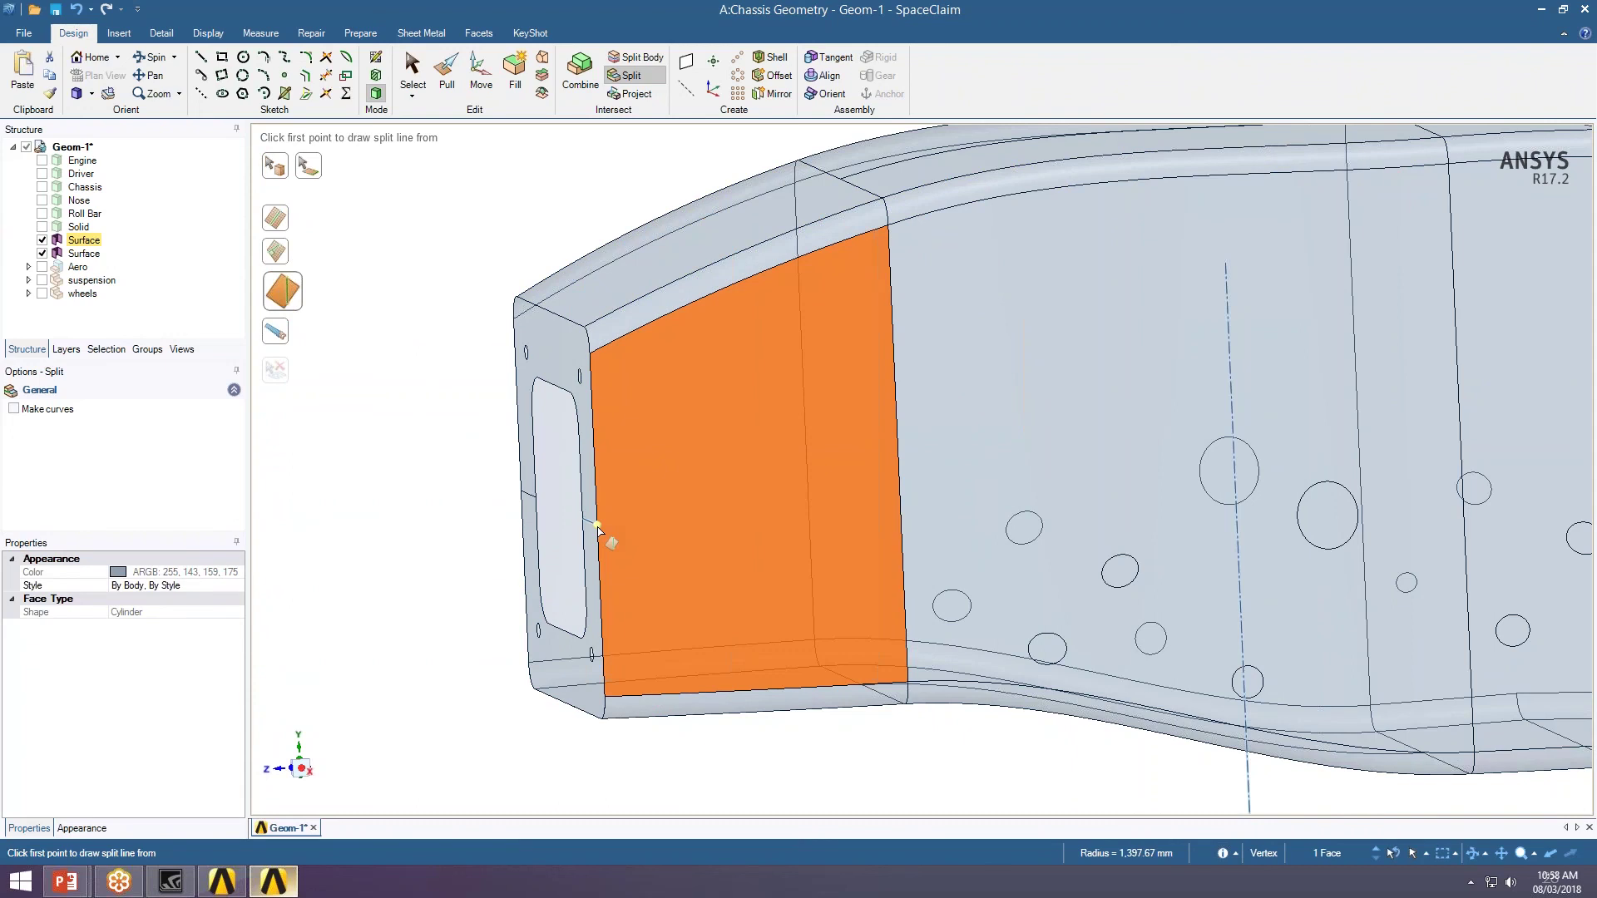
left_click(597, 526)
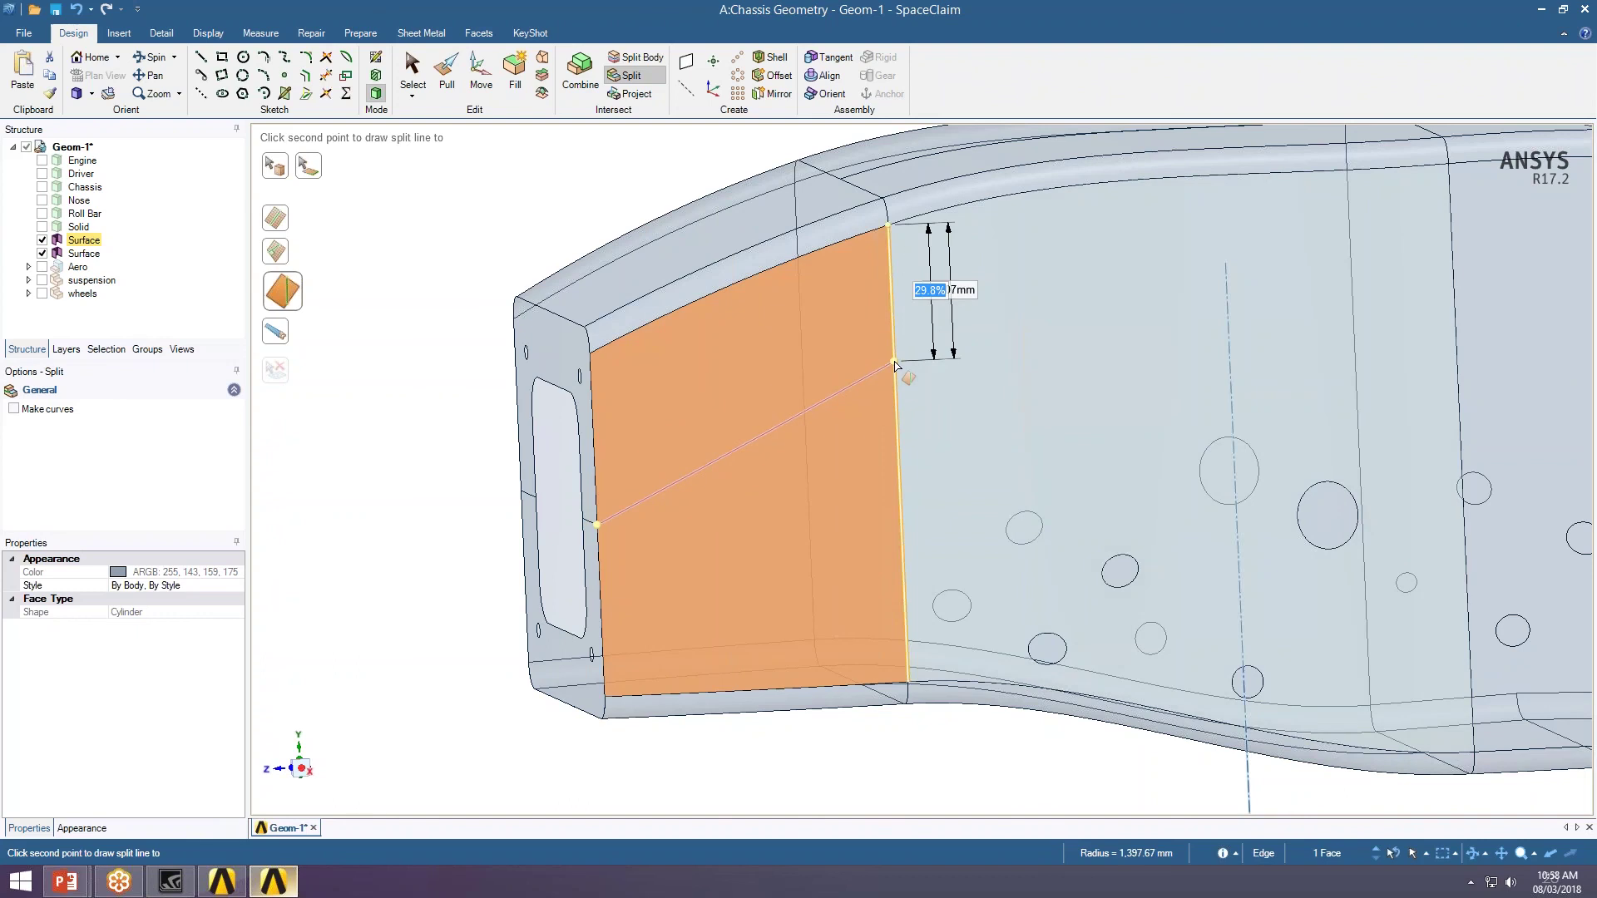
type("50")
key("Return")
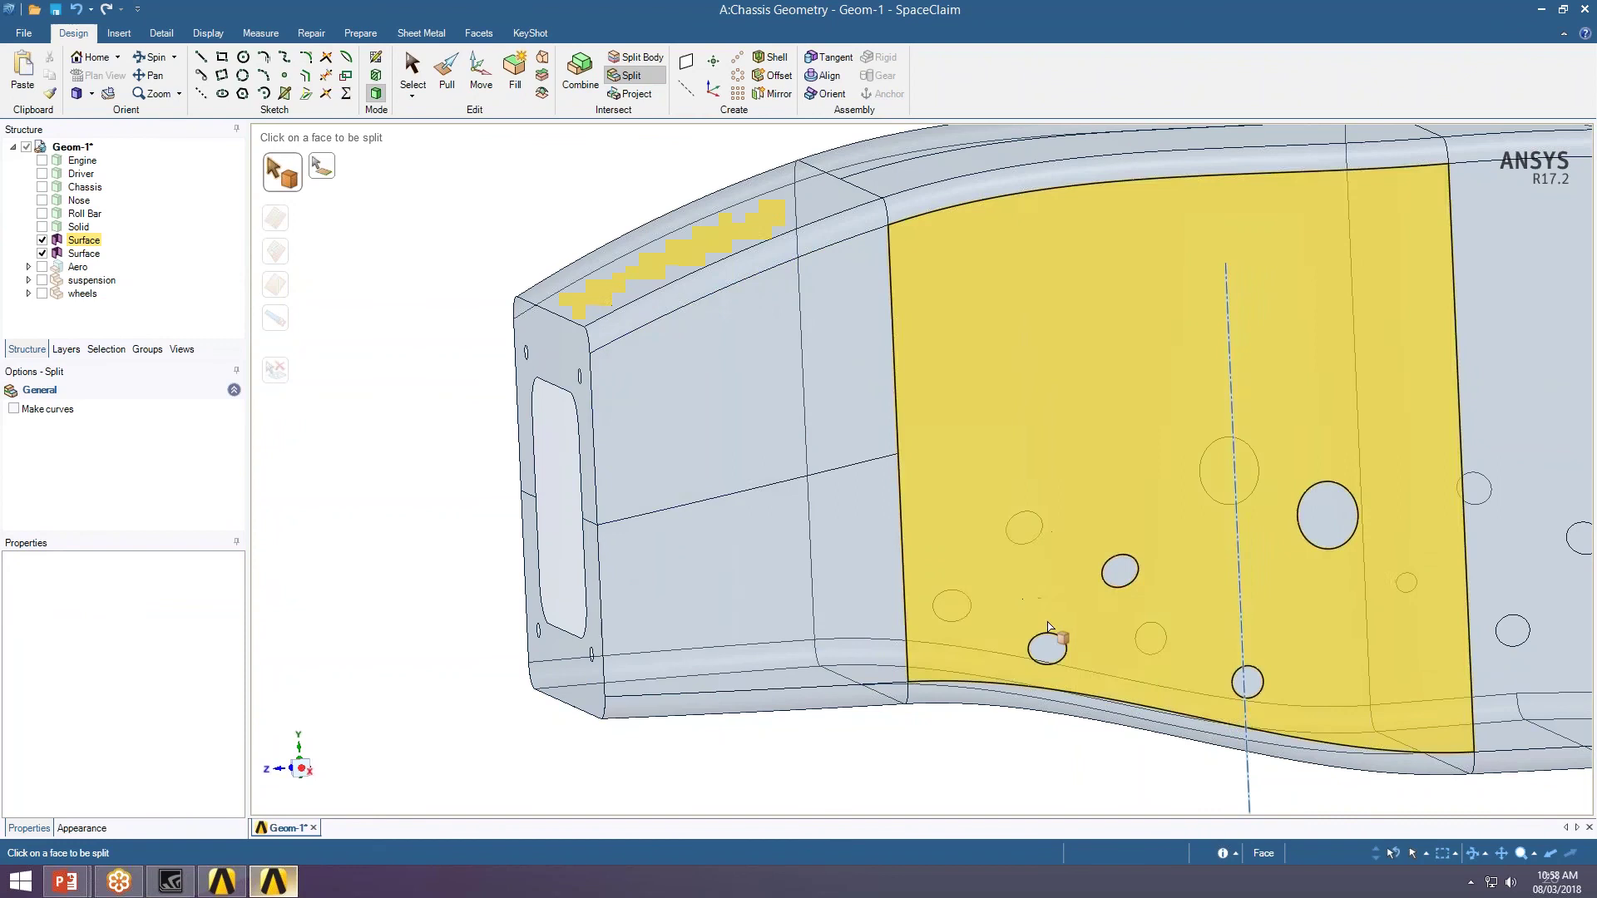
- Continue the split line rearward across the curved side face with the suspension patches, ending on its rear edge
middle_click_drag(1060, 637, 654, 379)
left_click(655, 379)
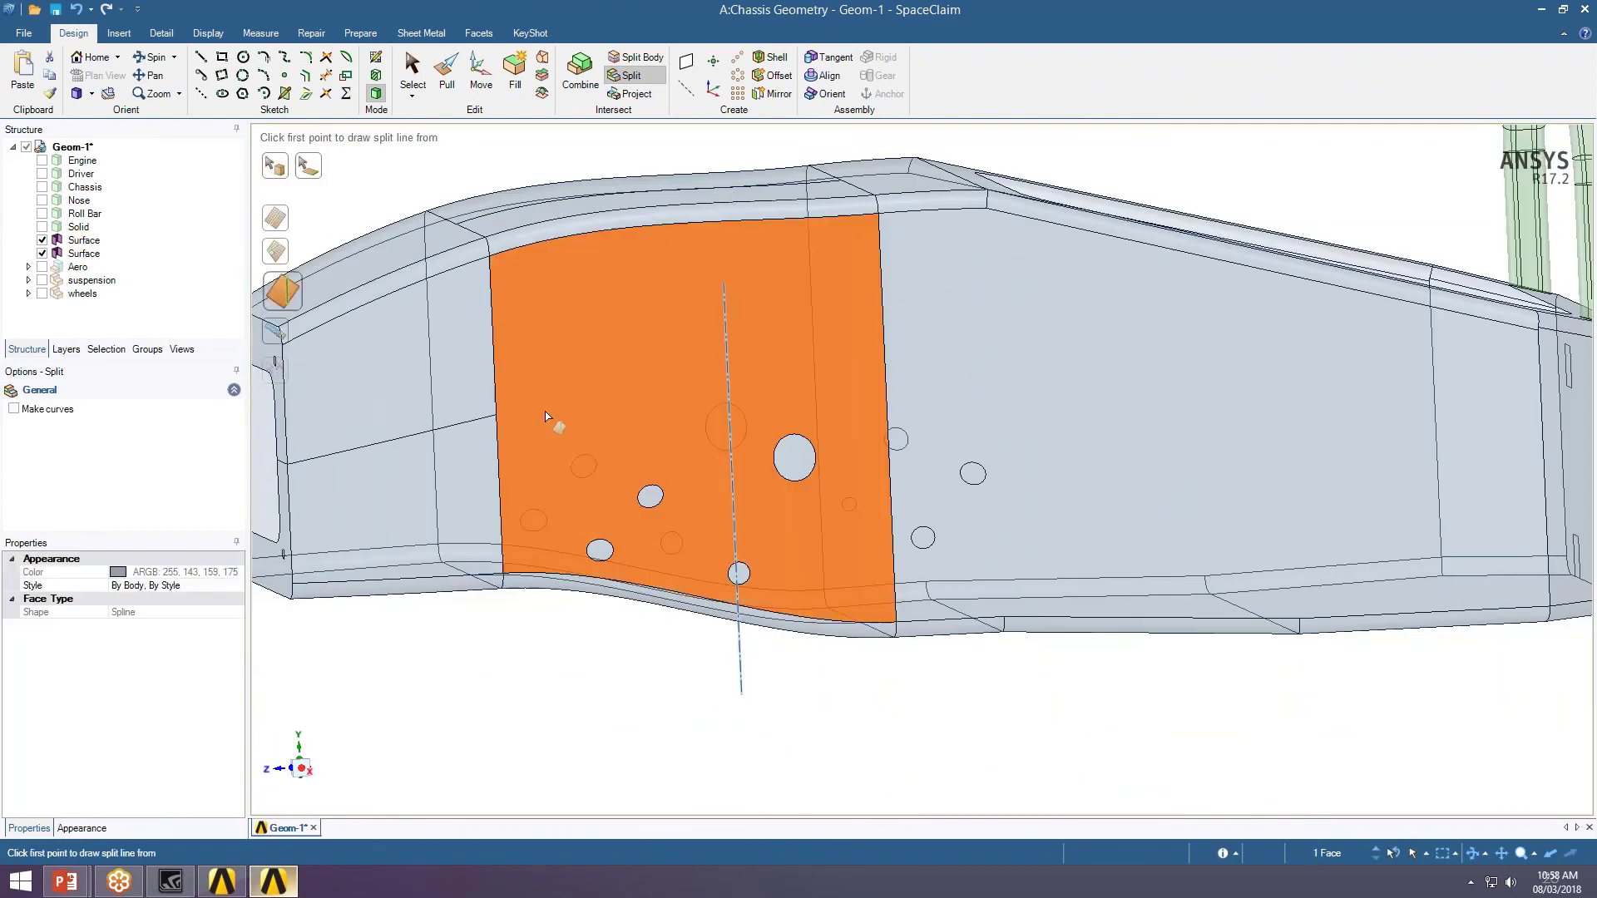
left_click(497, 415)
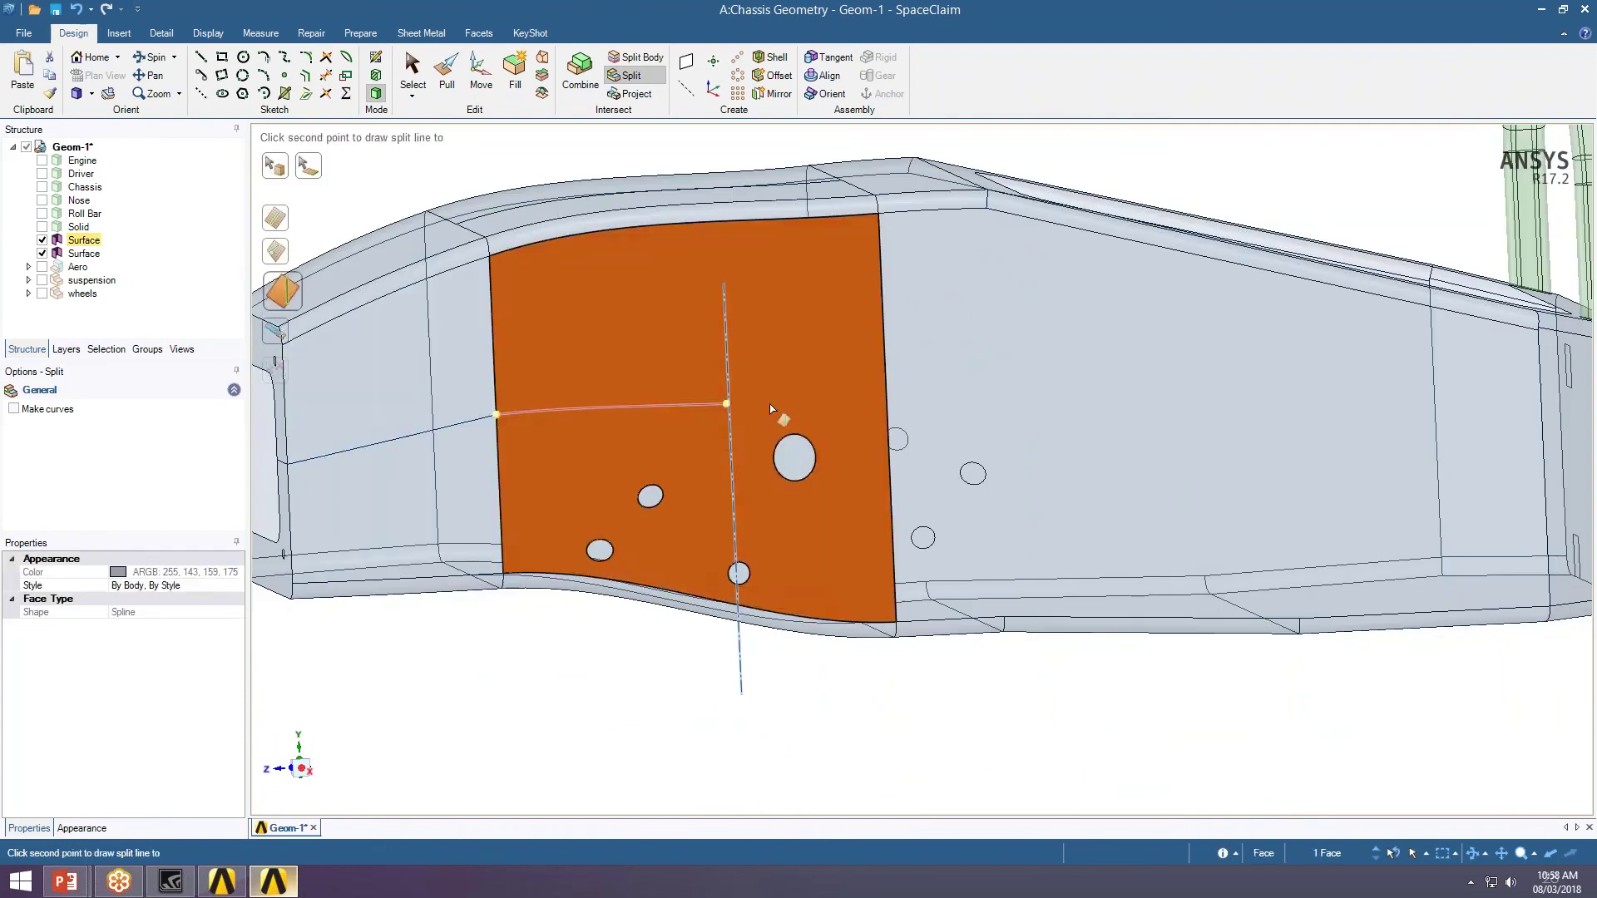
left_click(885, 405)
- Split the long side face beside the cockpit from the previous line's end to its rear edge, about 150 mm below the upper corner
mouse_move(934, 446)
middle_mouse_down("shift")
mouse_move(639, 420)
mouse_move(574, 441)
mouse_move(585, 453)
middle_mouse_up("shift")
left_click(586, 452)
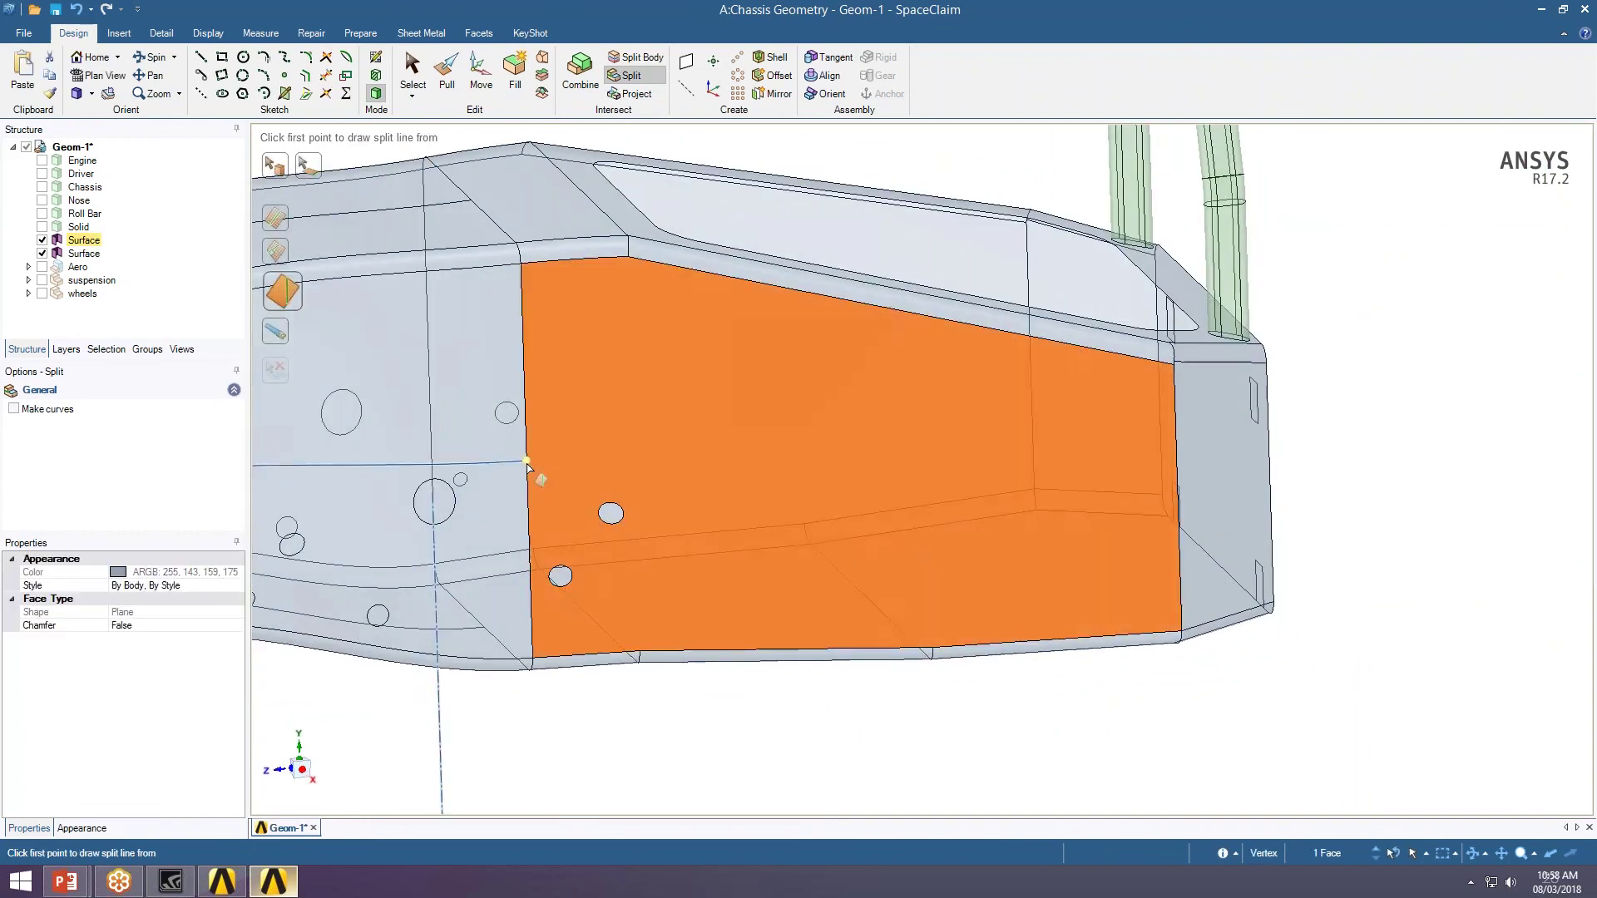
left_click(526, 461)
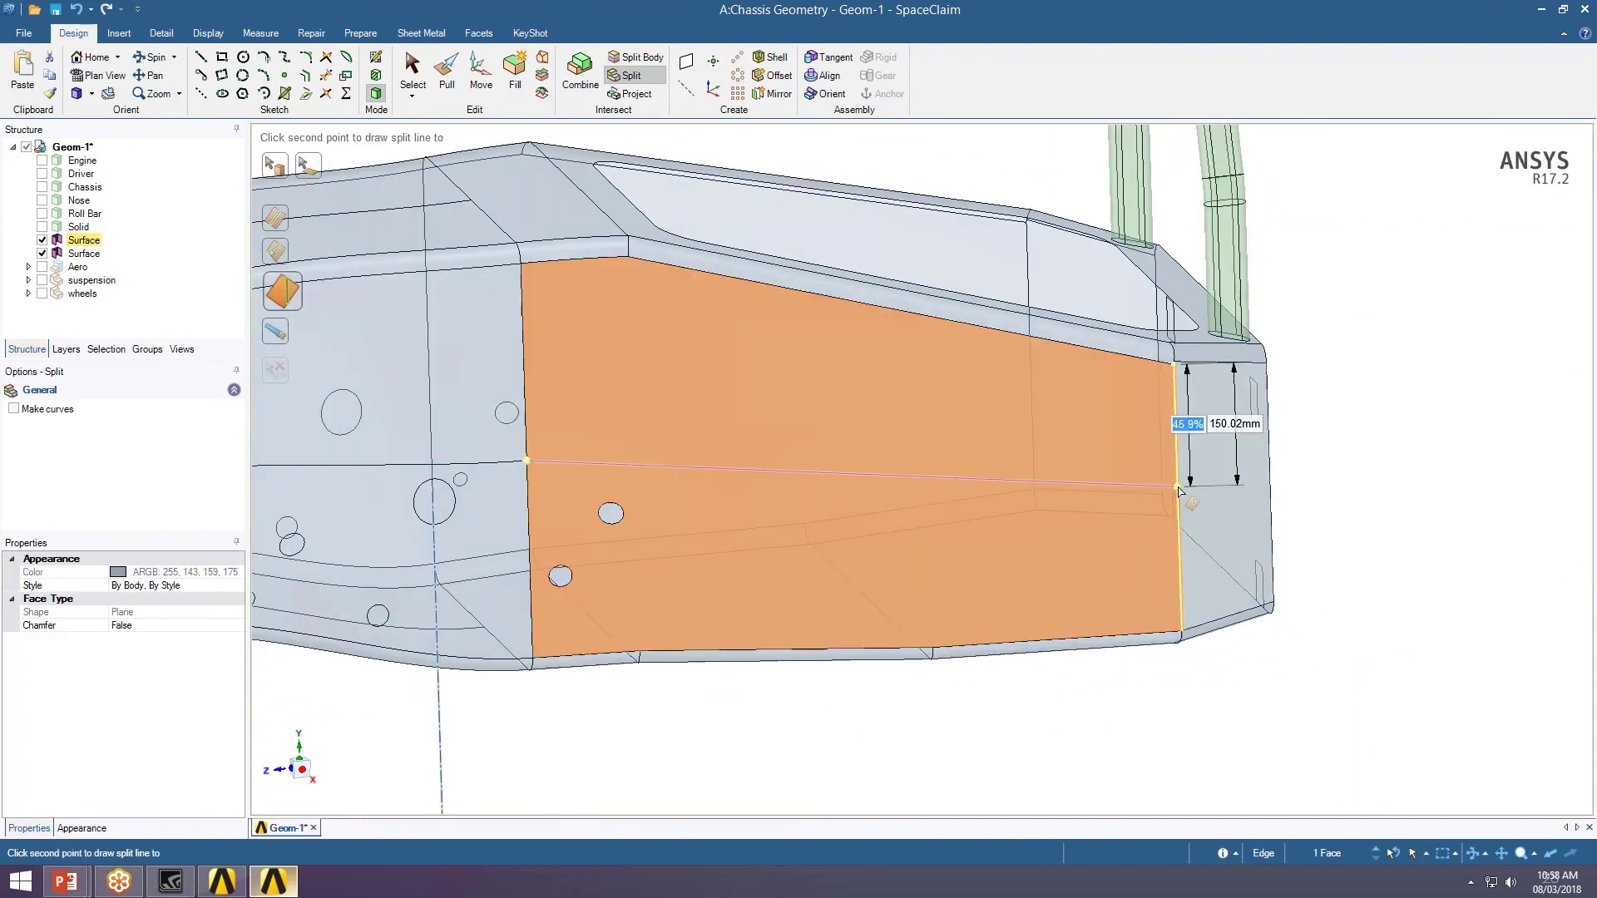
left_click(1177, 491)
- Split the narrow angled face at the chassis's rear corner from the side split line's end to its opposite edge
middle_click_drag(1140, 606, 815, 583)
middle_click_drag(1421, 359, 988, 368, "shift")
left_click(611, 440)
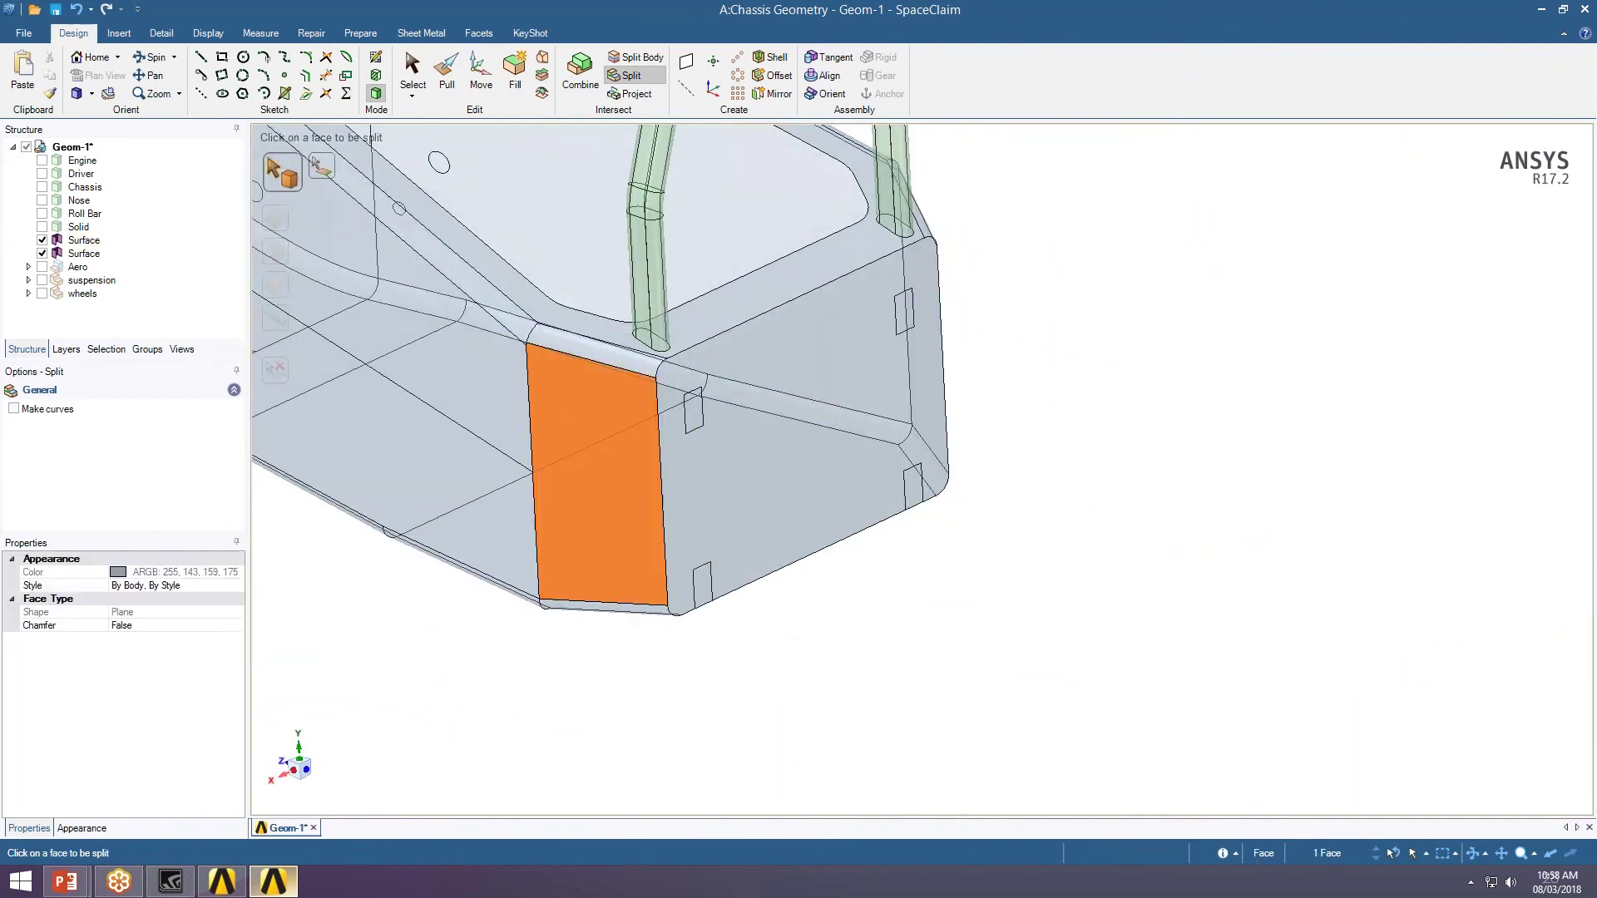
left_click(276, 284)
left_click(532, 472)
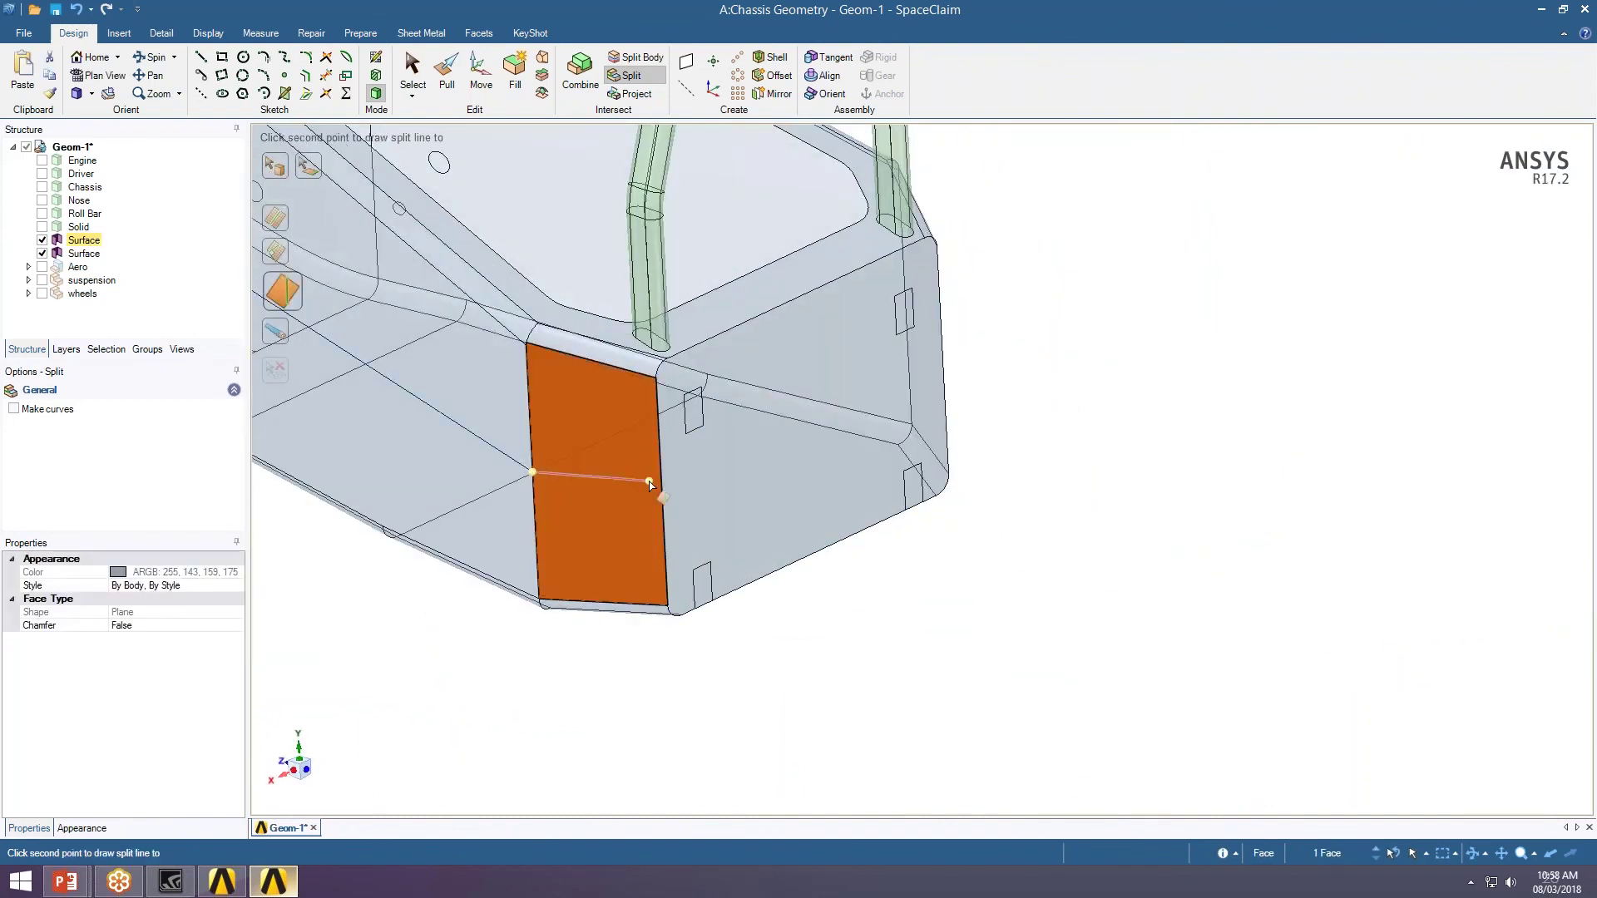
left_click(662, 487)
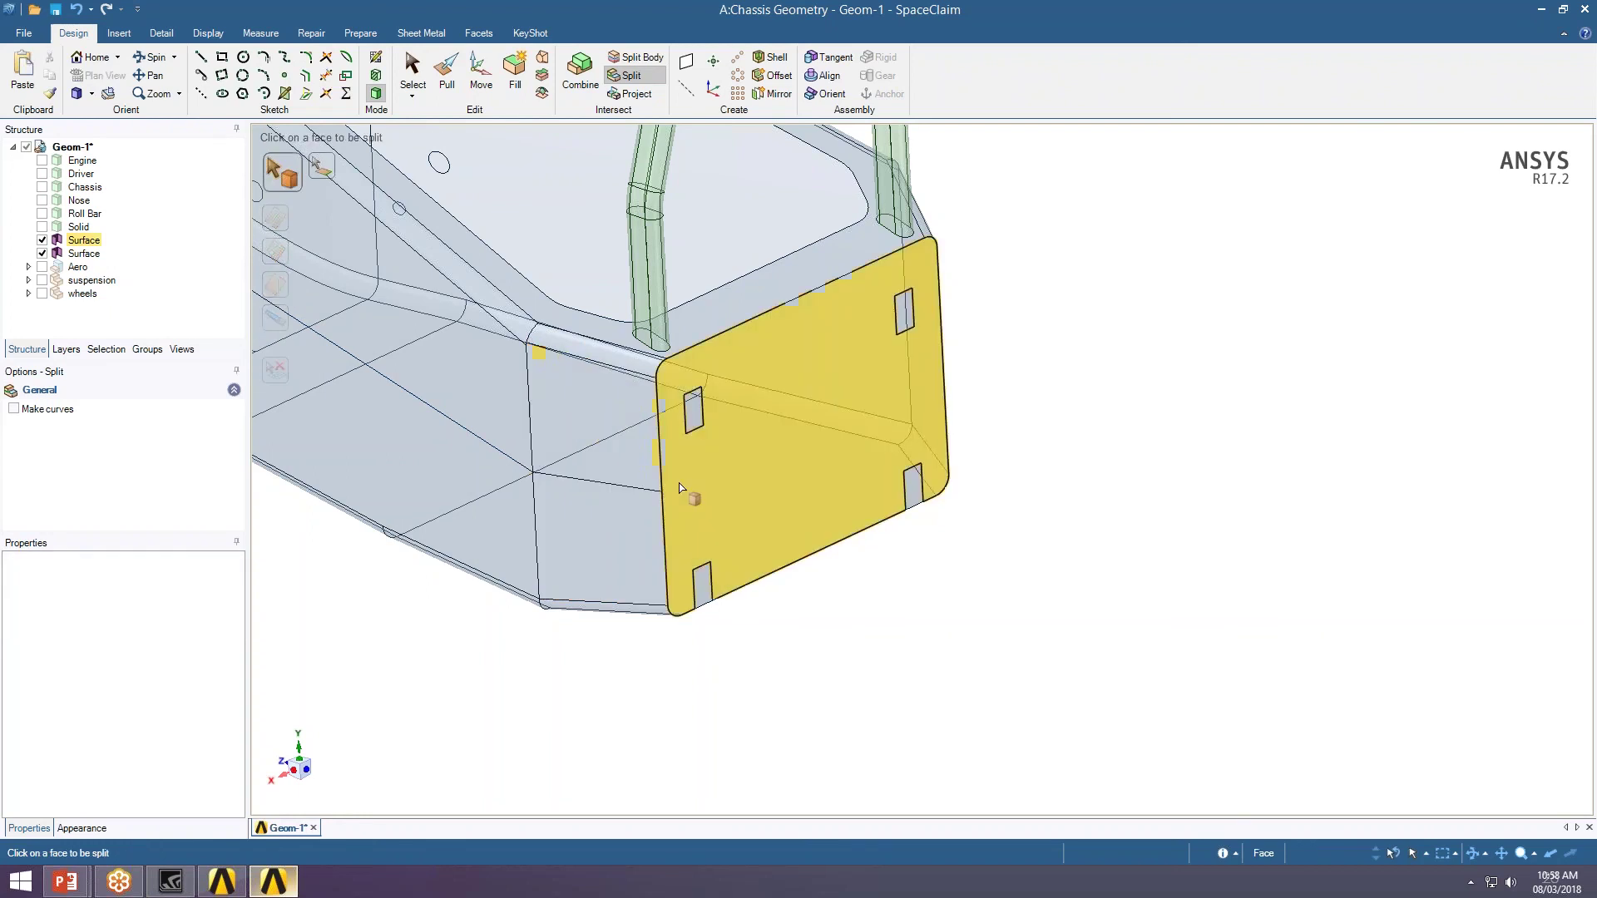
- Split the flat rear face with a two-point line from the side split's end to 50% along the opposite vertical edge
left_click(686, 493)
left_click(662, 491)
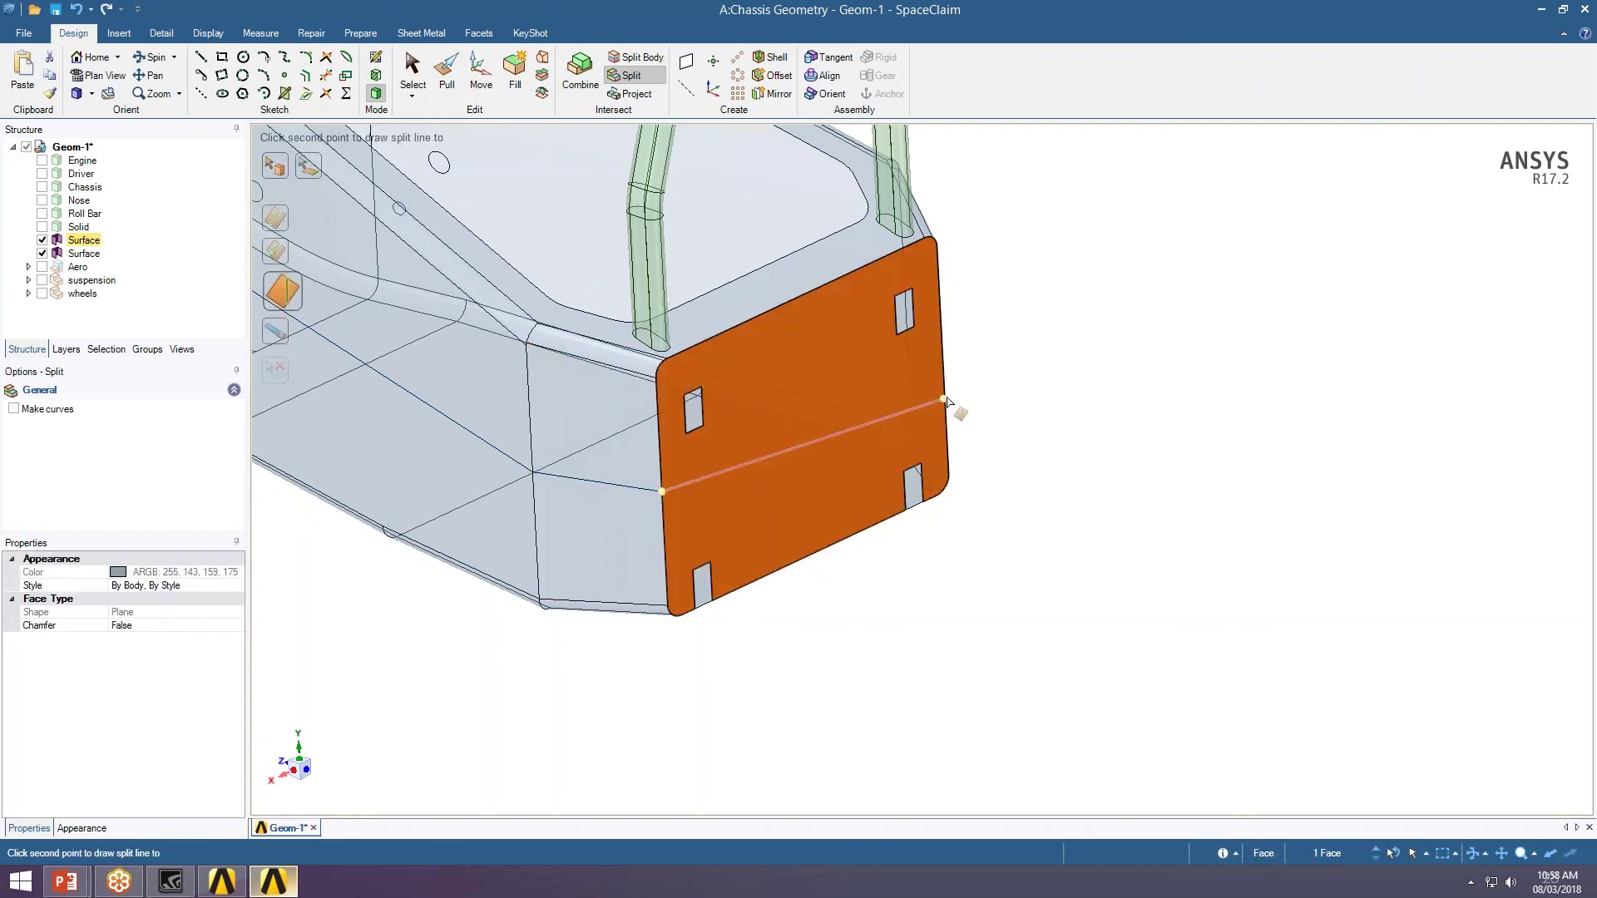
type("50")
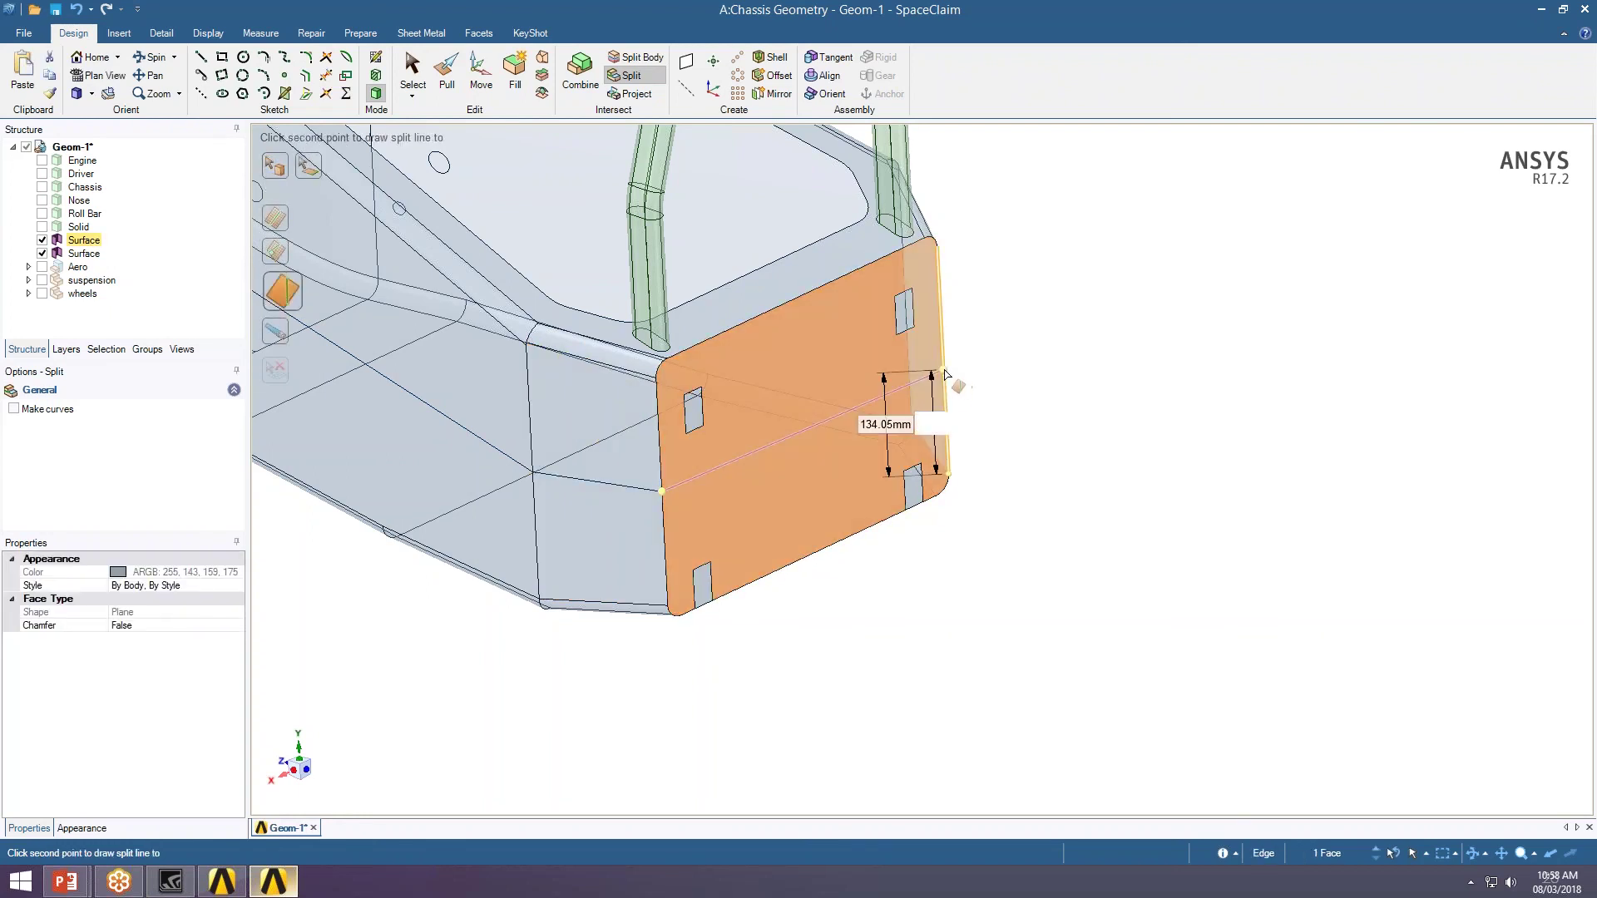
key("Return")
- Split the narrow angled face at the chassis's other rear corner from the rear split line's end to its forward edge
middle_click_drag(946, 375, 797, 439)
mouse_move(1019, 455)
middle_mouse_down()
mouse_move(1140, 374)
mouse_move(570, 420)
middle_mouse_up()
left_click(516, 443)
middle_click_drag(492, 489, 477, 442)
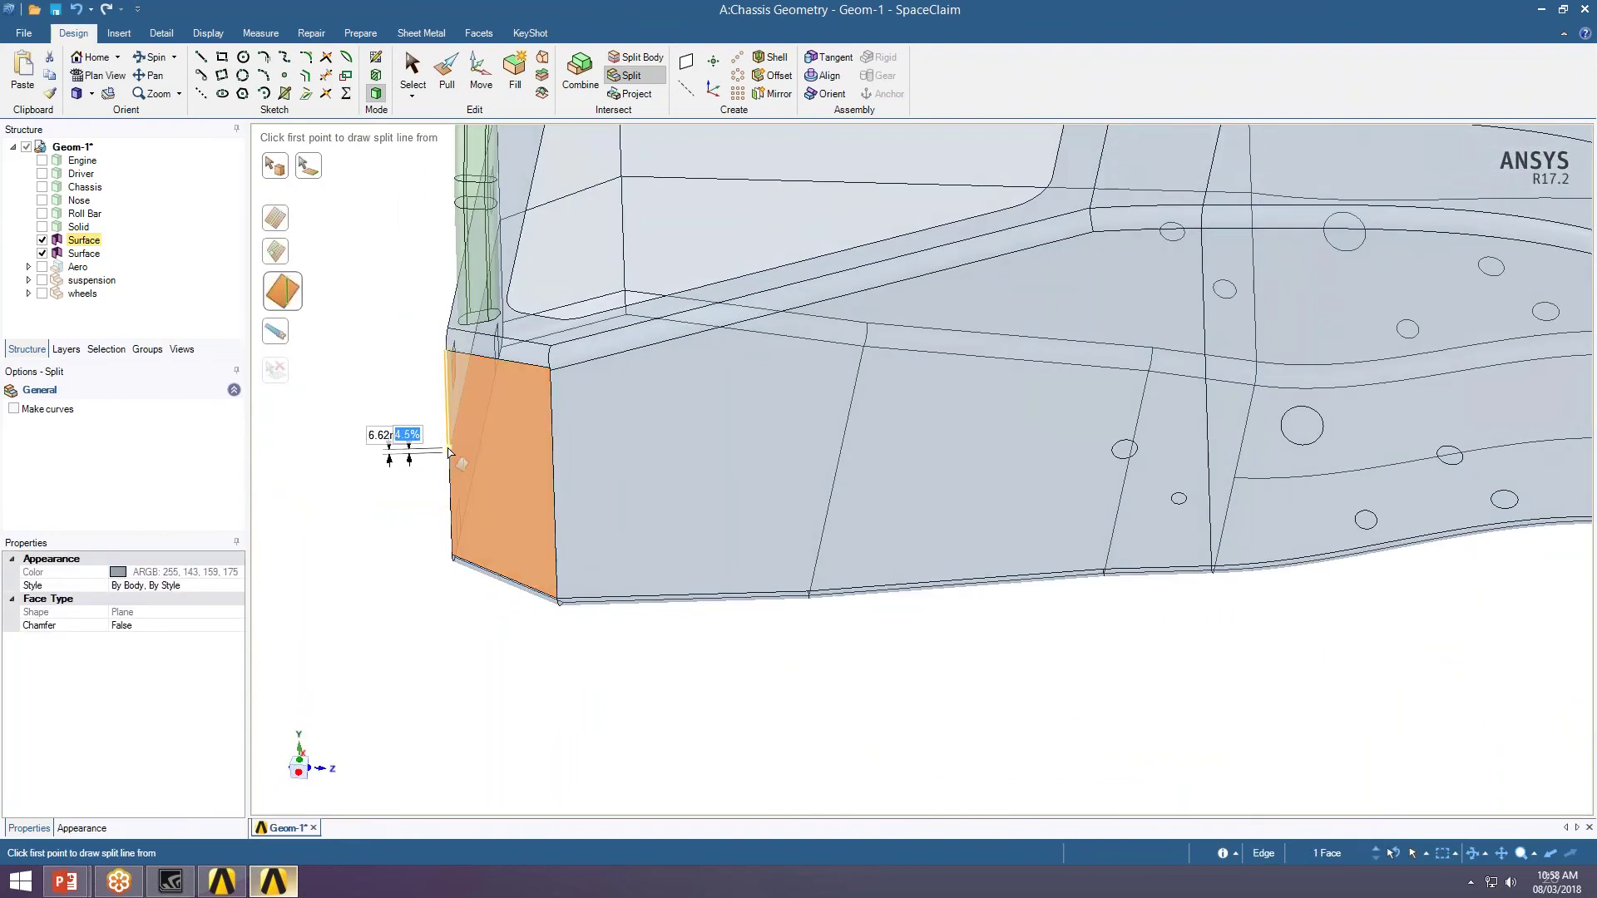
left_click(449, 453)
left_click(553, 480)
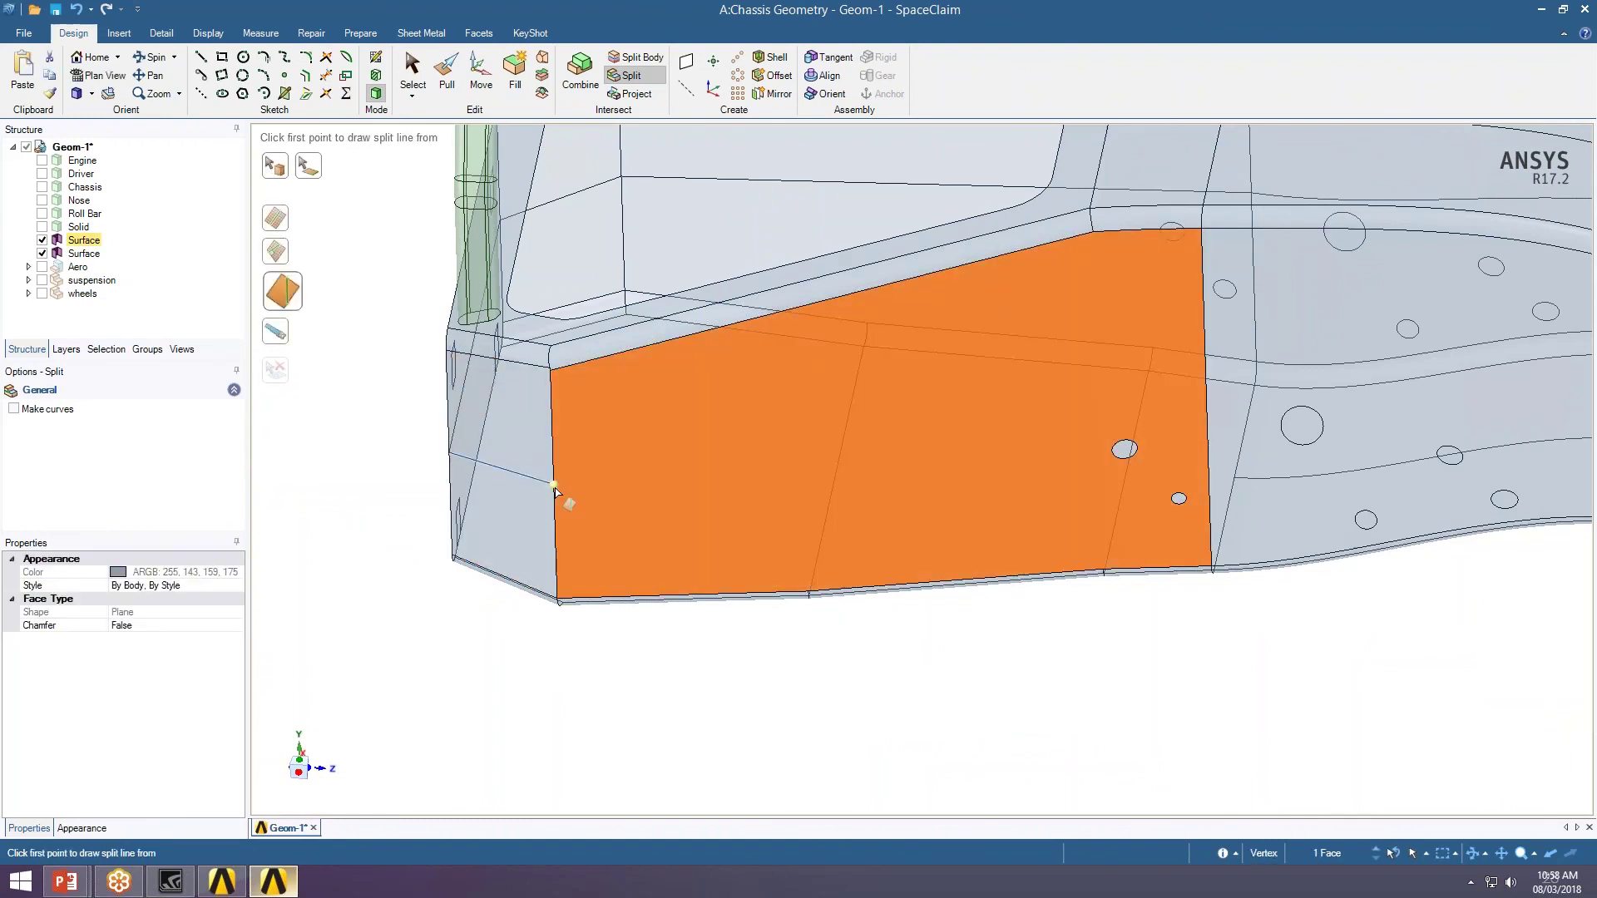
- Continue the split forward across the long side face beside the cockpit, ending at 50% along its front edge
left_click(553, 487)
middle_click_drag(647, 482, 341, 513, "ctrl")
left_click(890, 456)
left_click(899, 447)
left_click(903, 449)
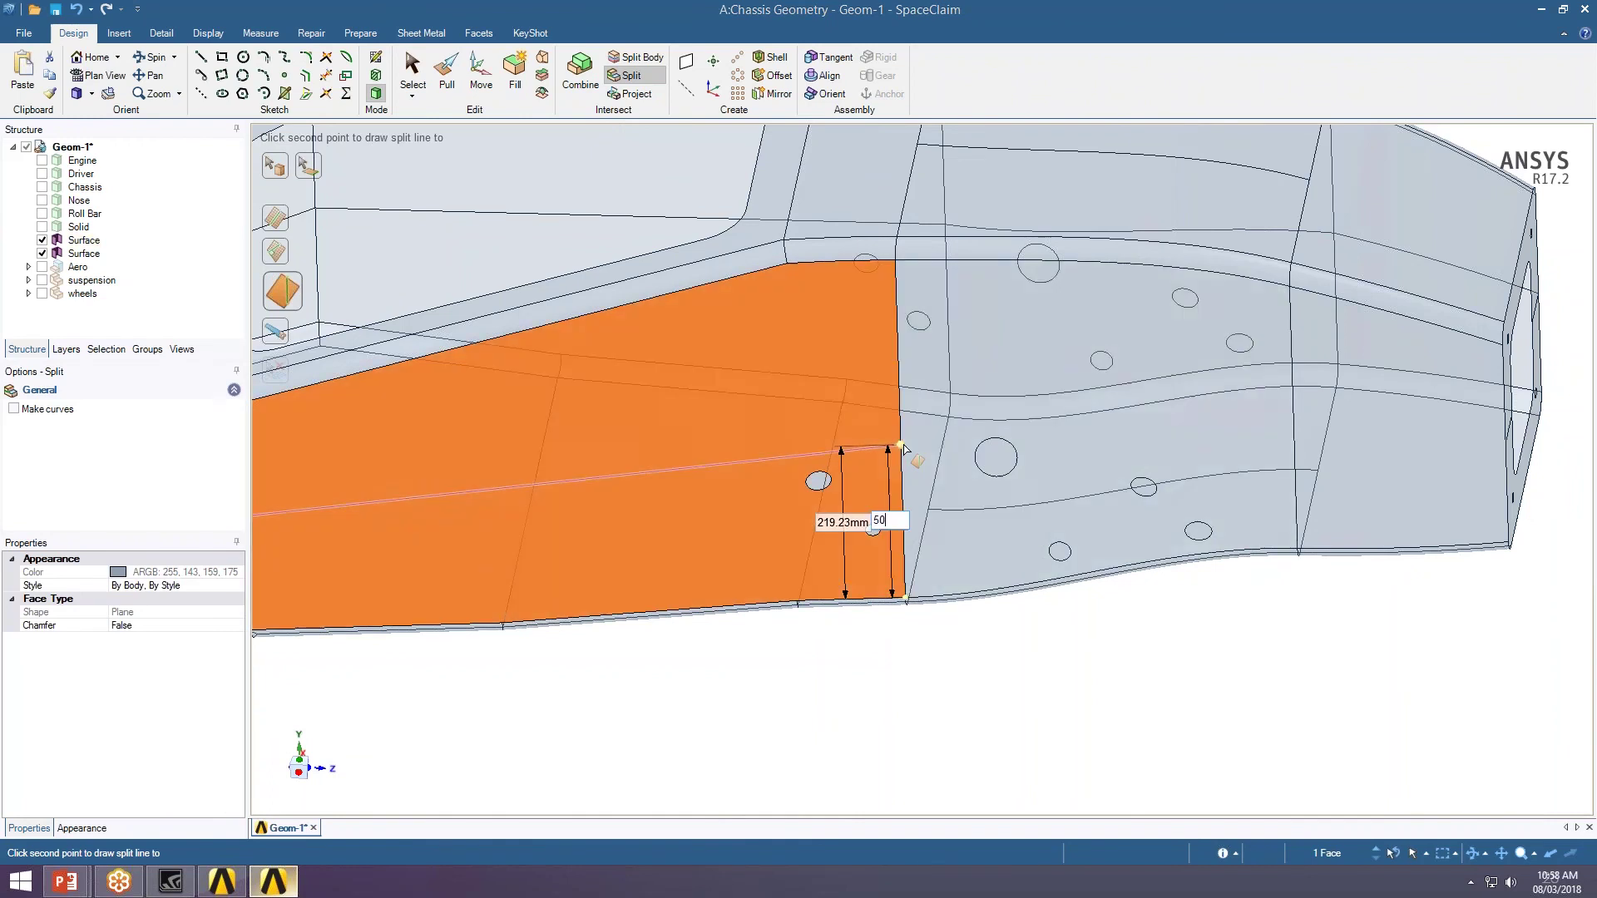
- Split the curved side face with the suspension patches from the previous line's end to about the middle of its front edge
middle_click_drag(906, 453, 474, 510, "ctrl")
left_click(474, 510)
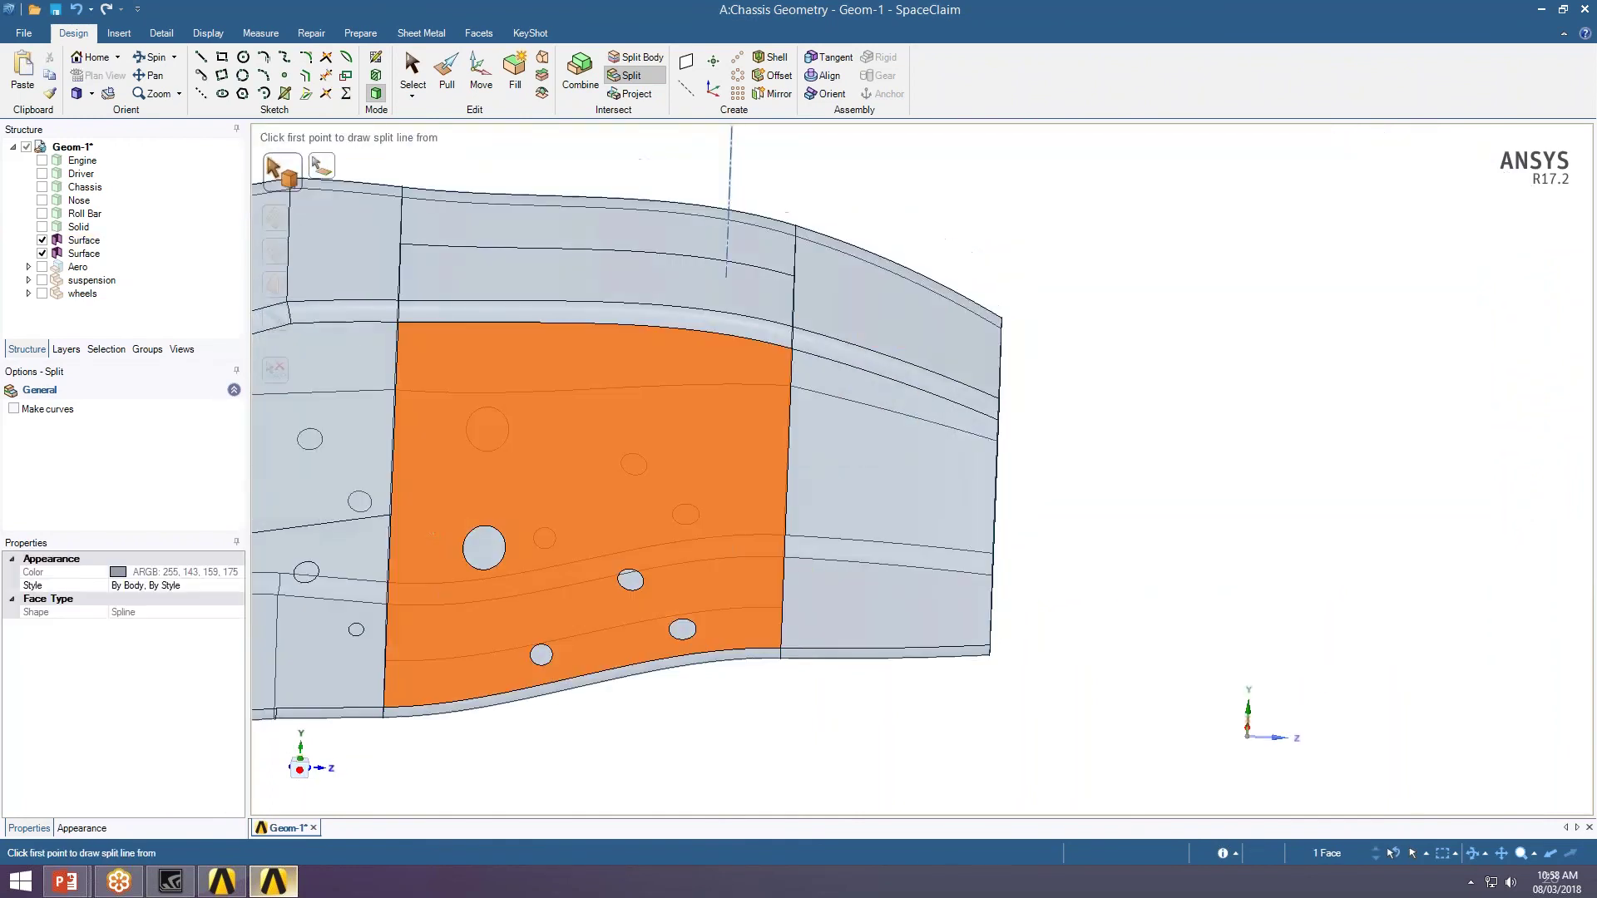
left_click(391, 517)
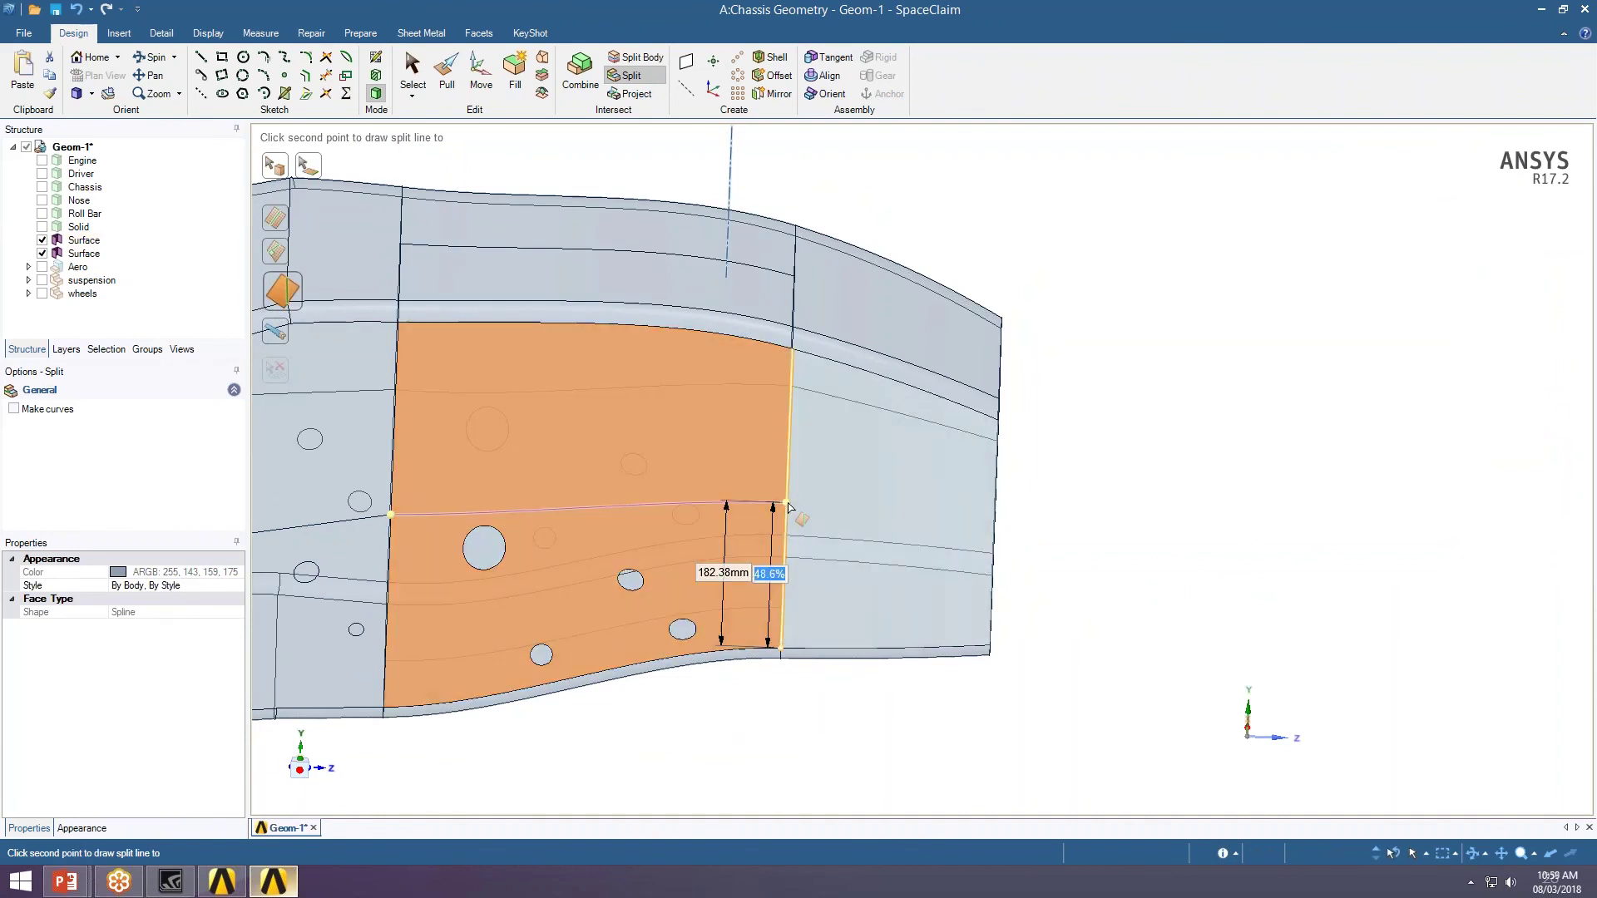
left_click(787, 505)
- Split the foremost side face from the previous line's end to the end of the front face's split line
middle_click_drag(906, 550, 740, 532)
left_click(738, 531)
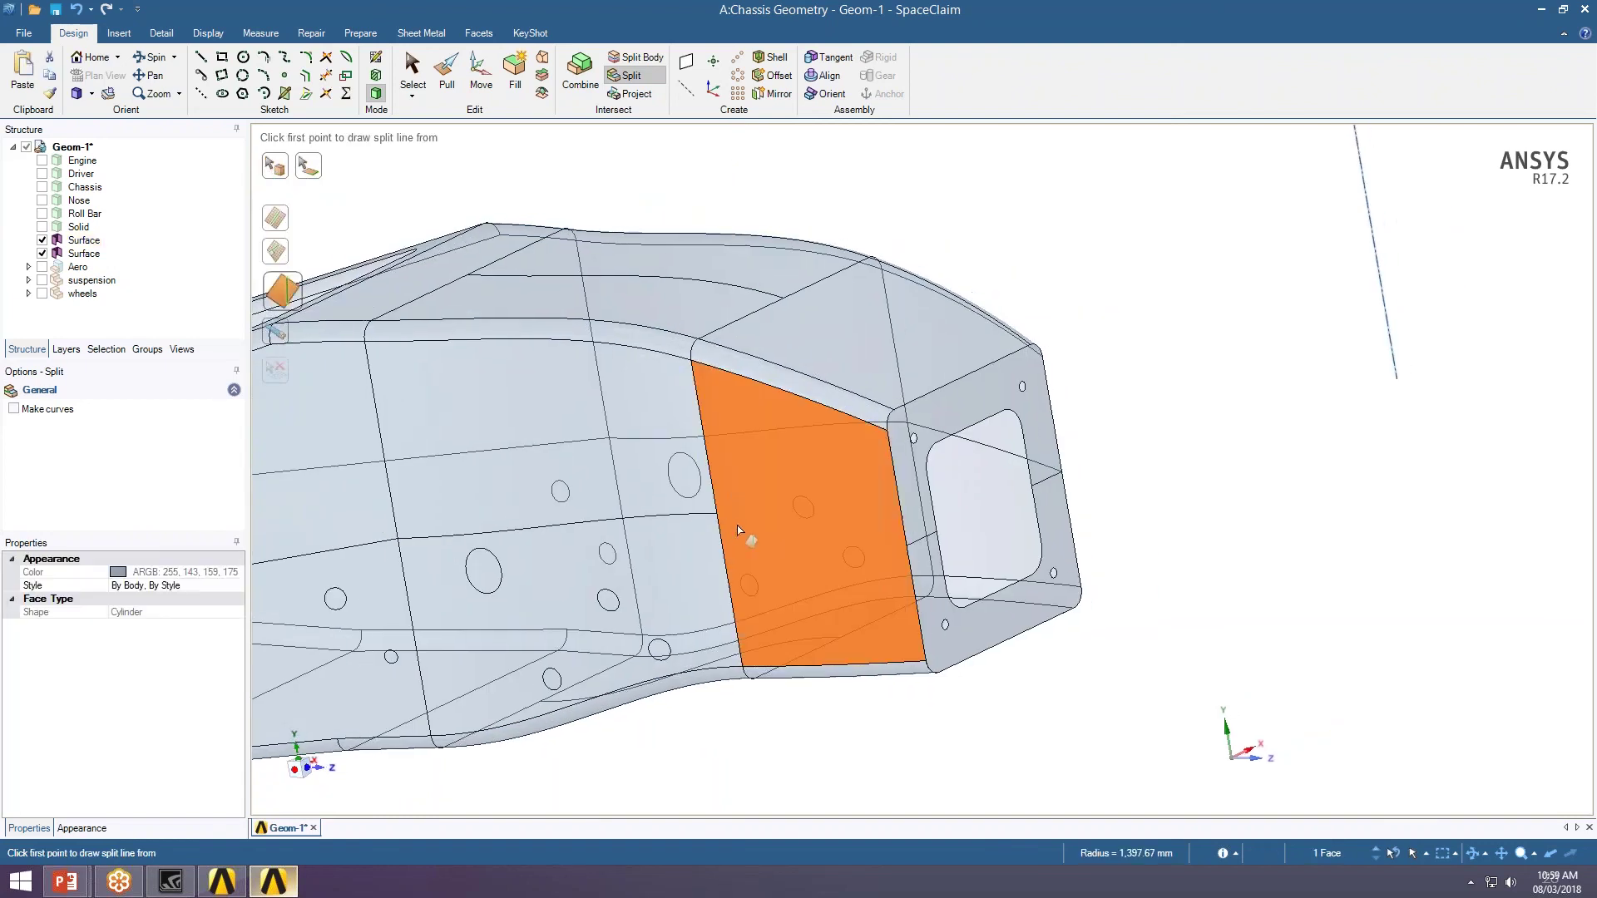
left_click(718, 515)
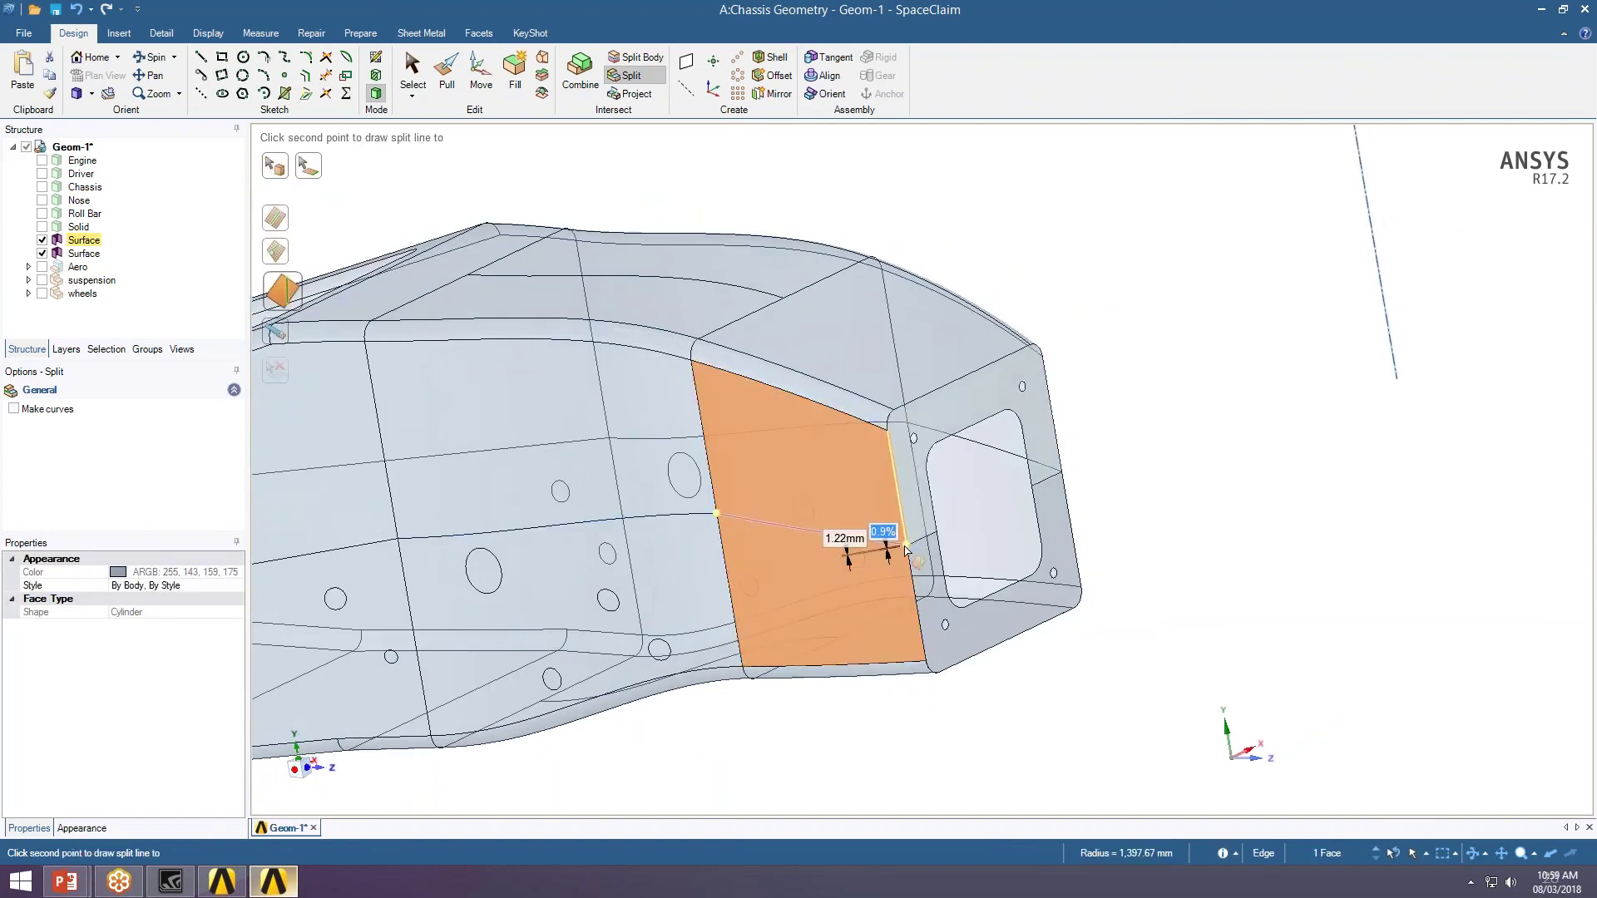
left_click(906, 549)
- Check the upper-region faces on both sides of the chassis by selecting them together, and clear the selection
scroll(907, 549, "down", 5)
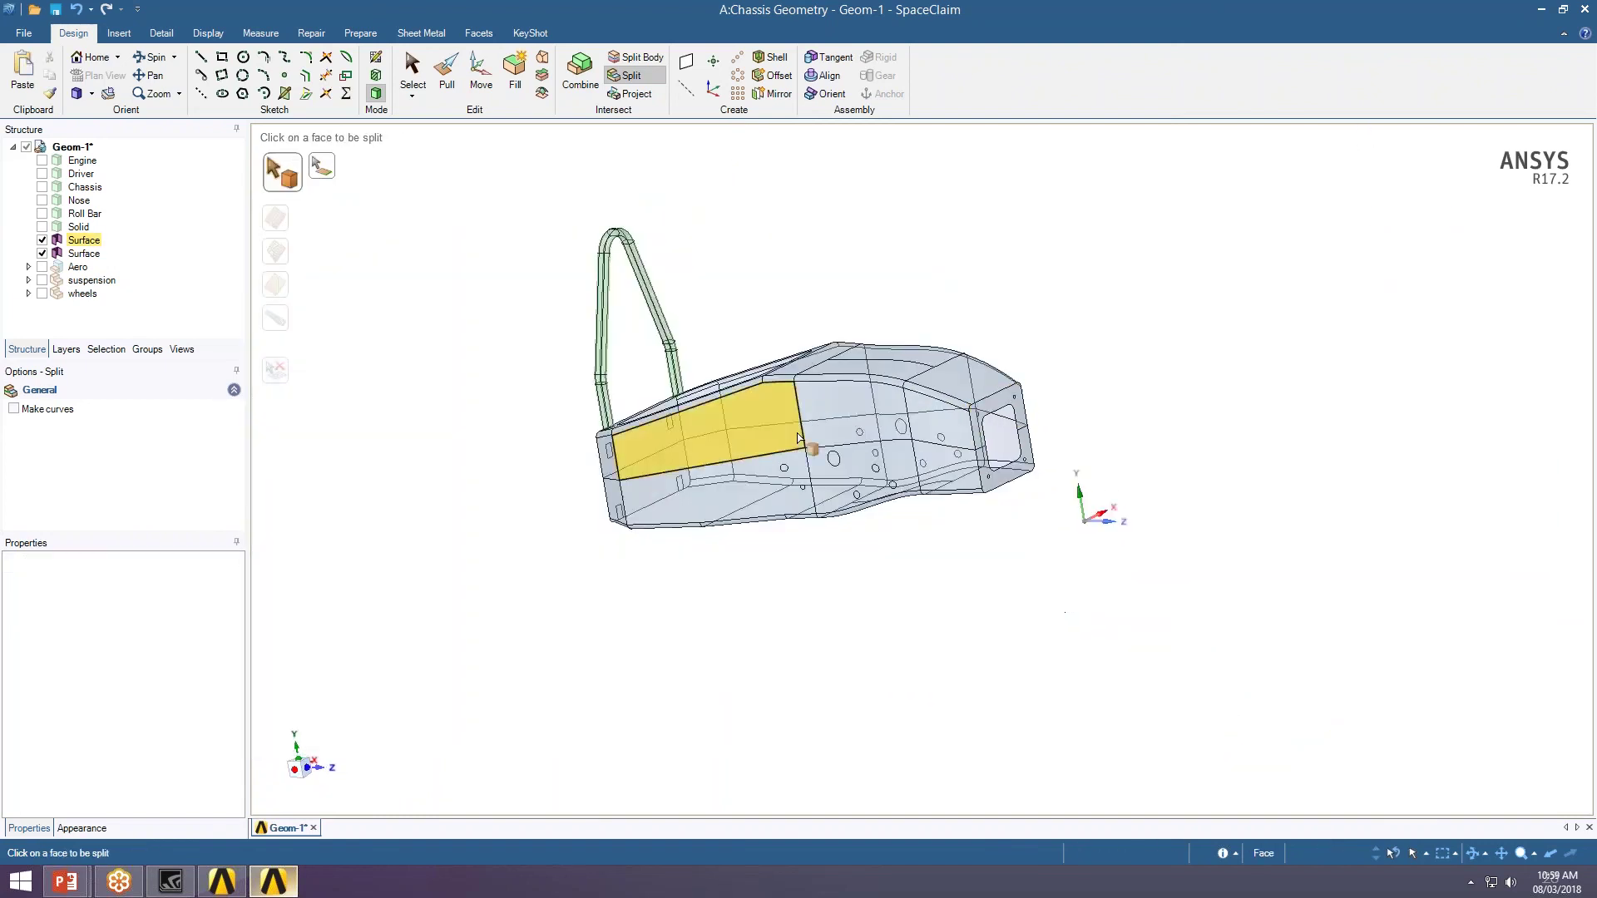
middle_click_drag(621, 512, 1019, 532)
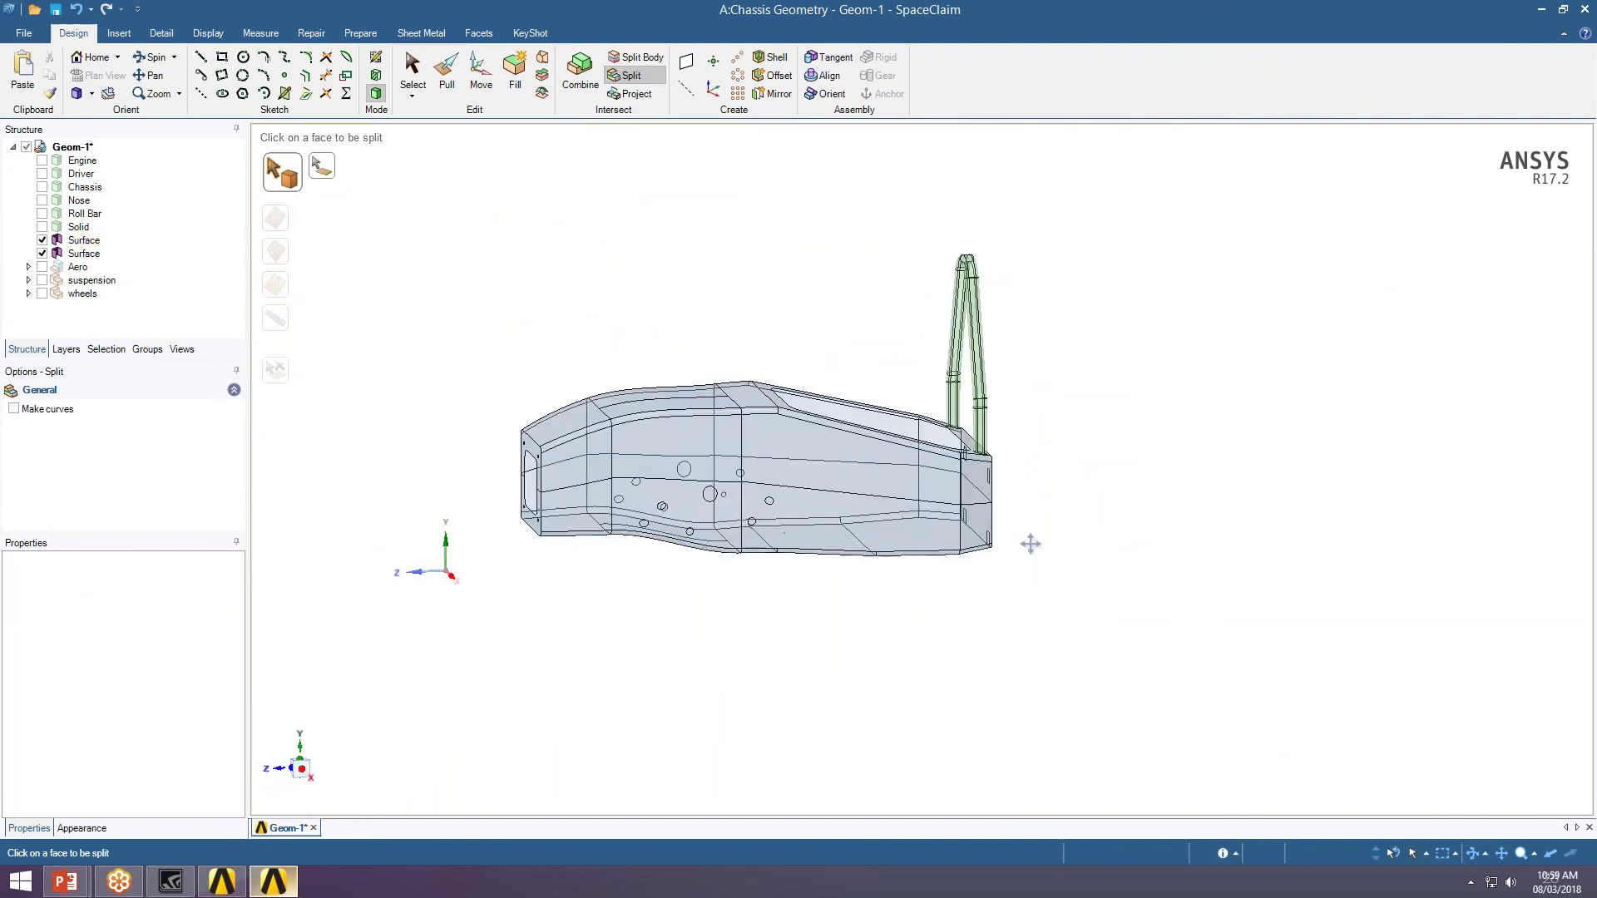
key("Escape")
left_click(834, 470)
left_click(710, 444, "ctrl")
left_click(580, 447, "ctrl")
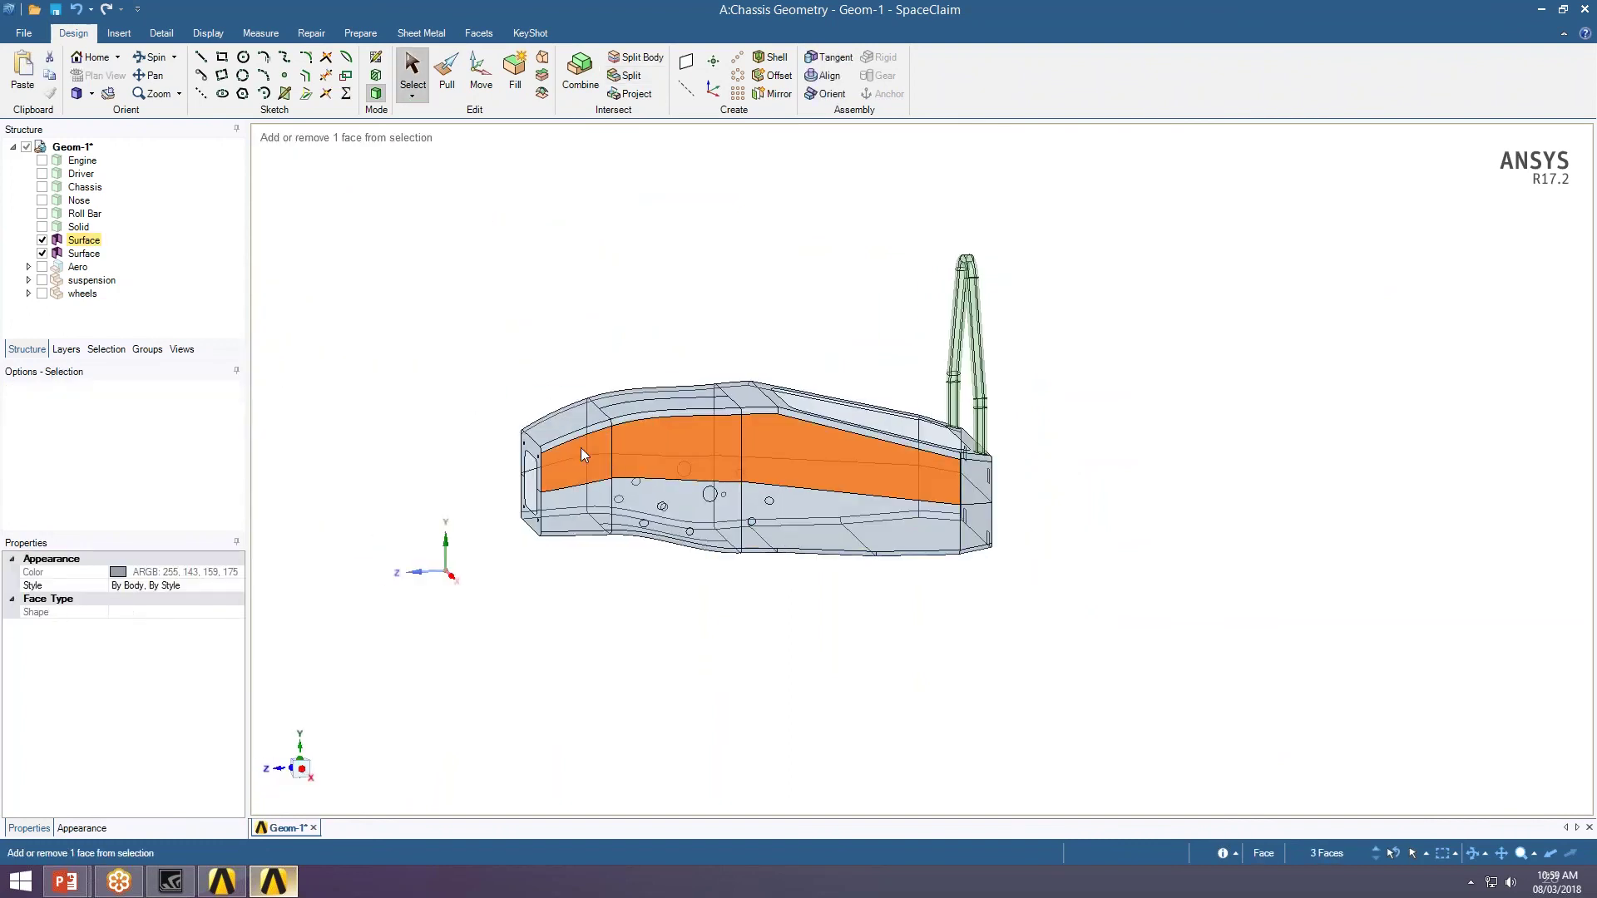
mouse_move(580, 447)
left_mouse_down("ctrl")
mouse_move(669, 363)
mouse_move(741, 337)
mouse_move(574, 441)
left_mouse_up("ctrl")
middle_click_drag(649, 286, 649, 338)
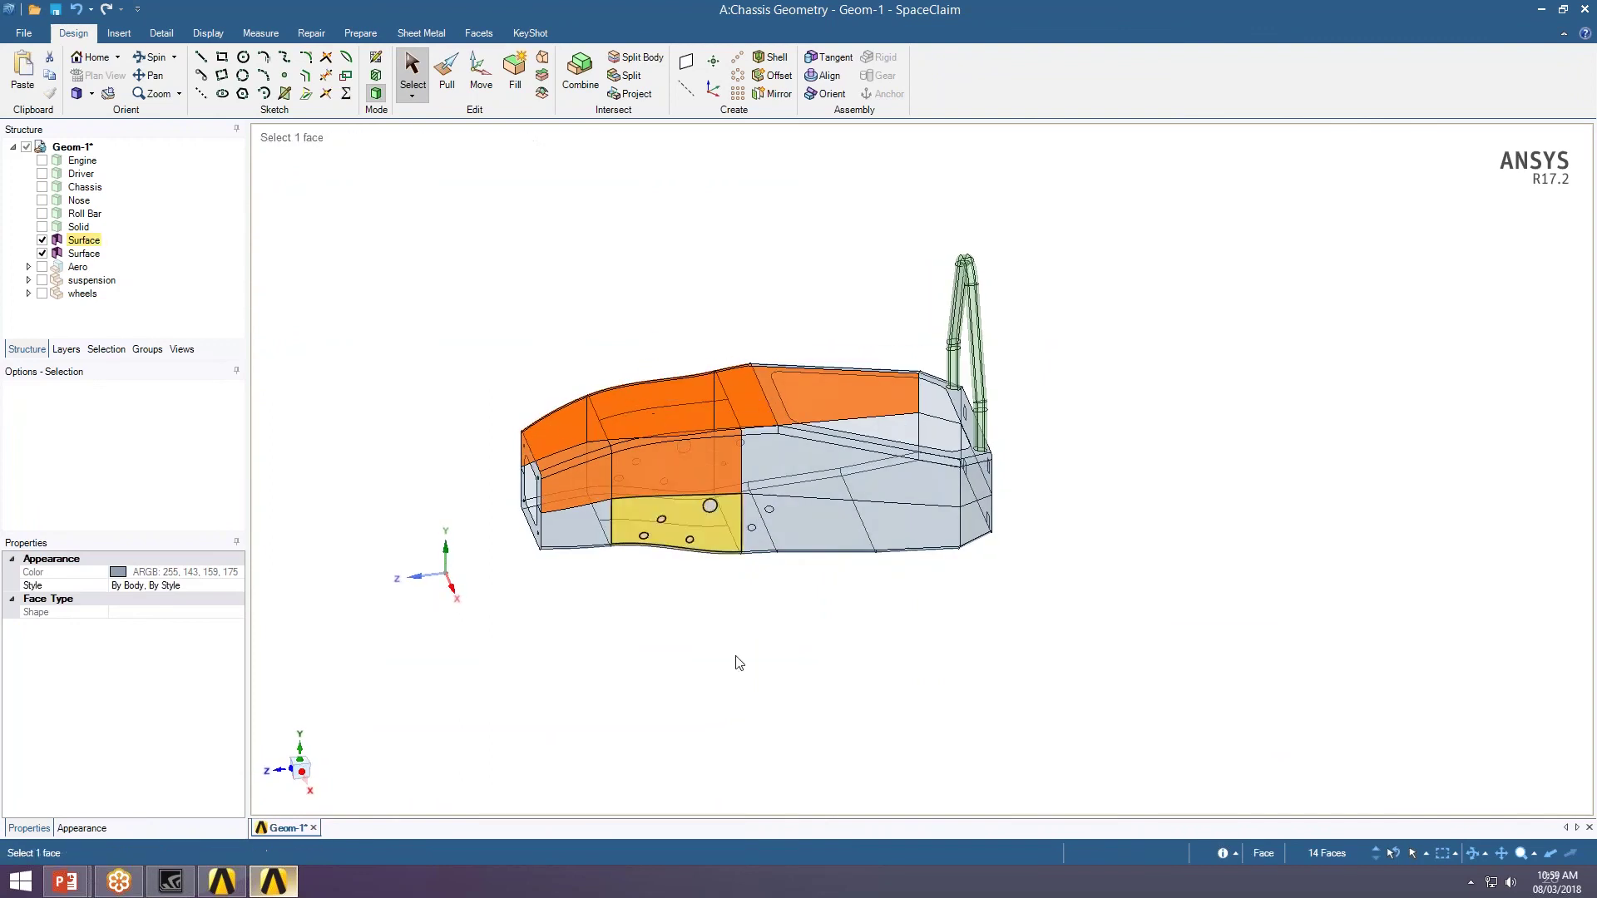
left_click_drag(775, 627, 527, 666)
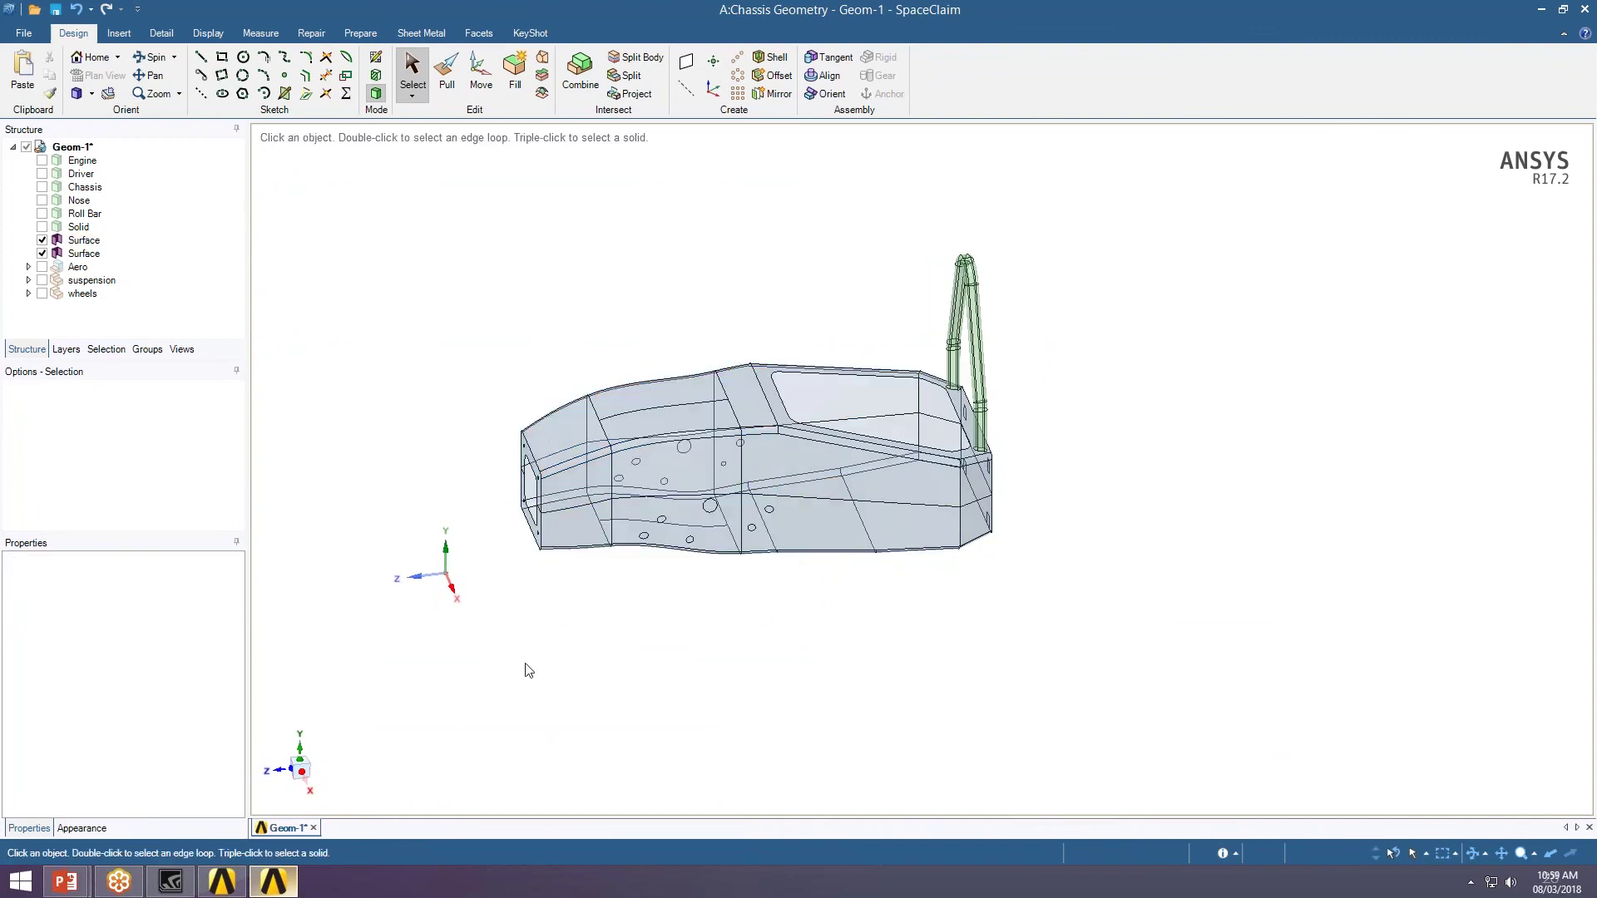
middle_click_drag(527, 666, 681, 582)
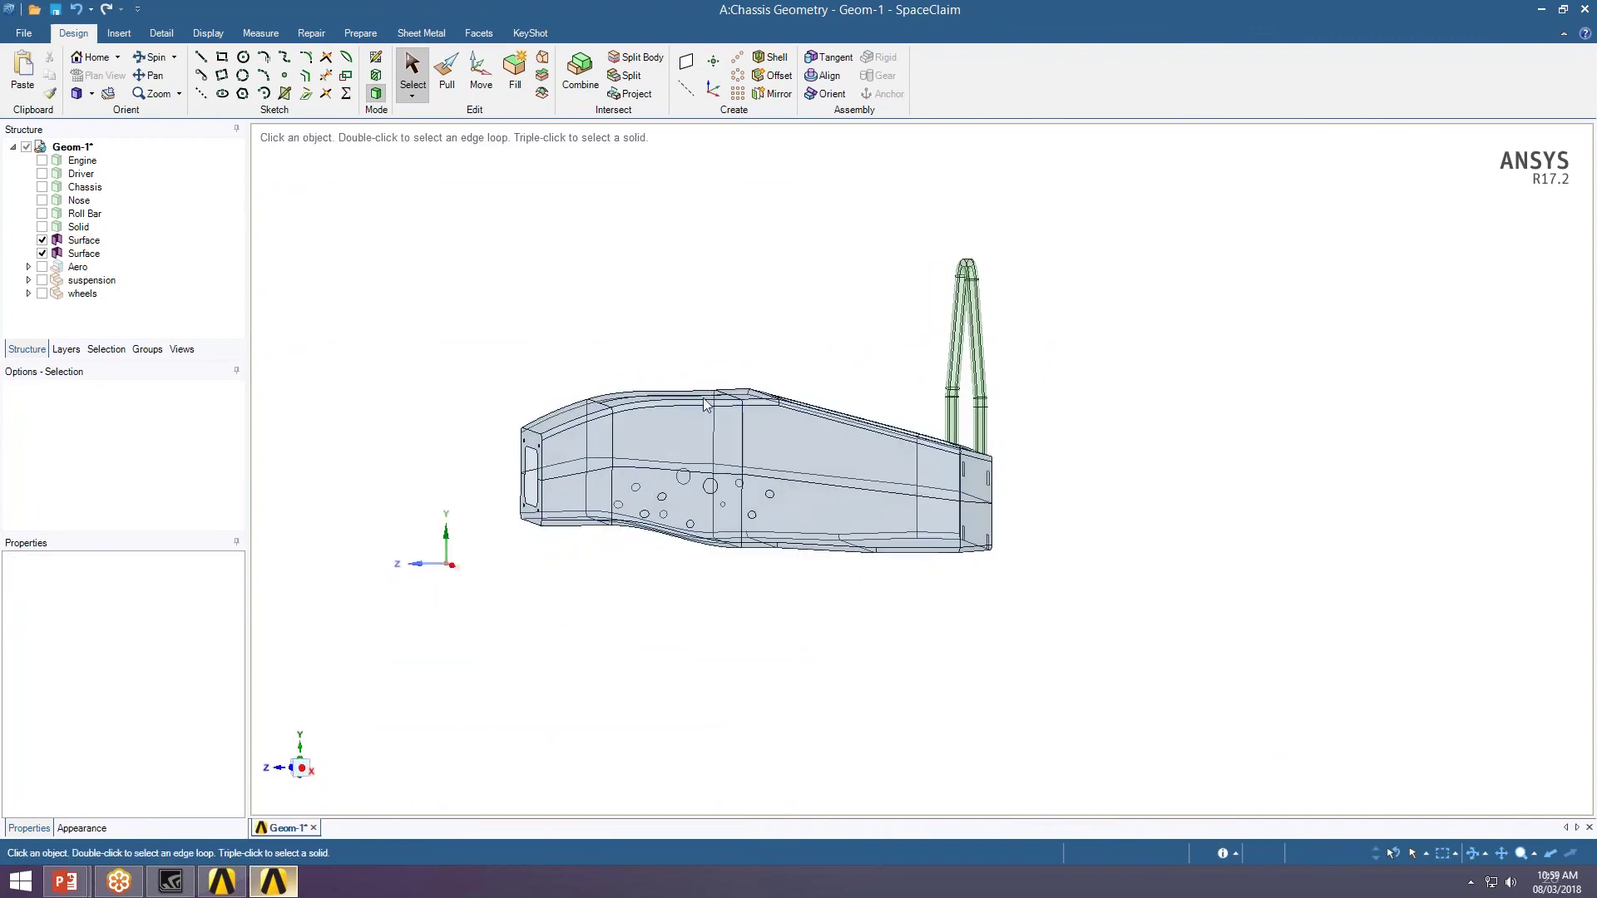
middle_click_drag(468, 355, 732, 509)
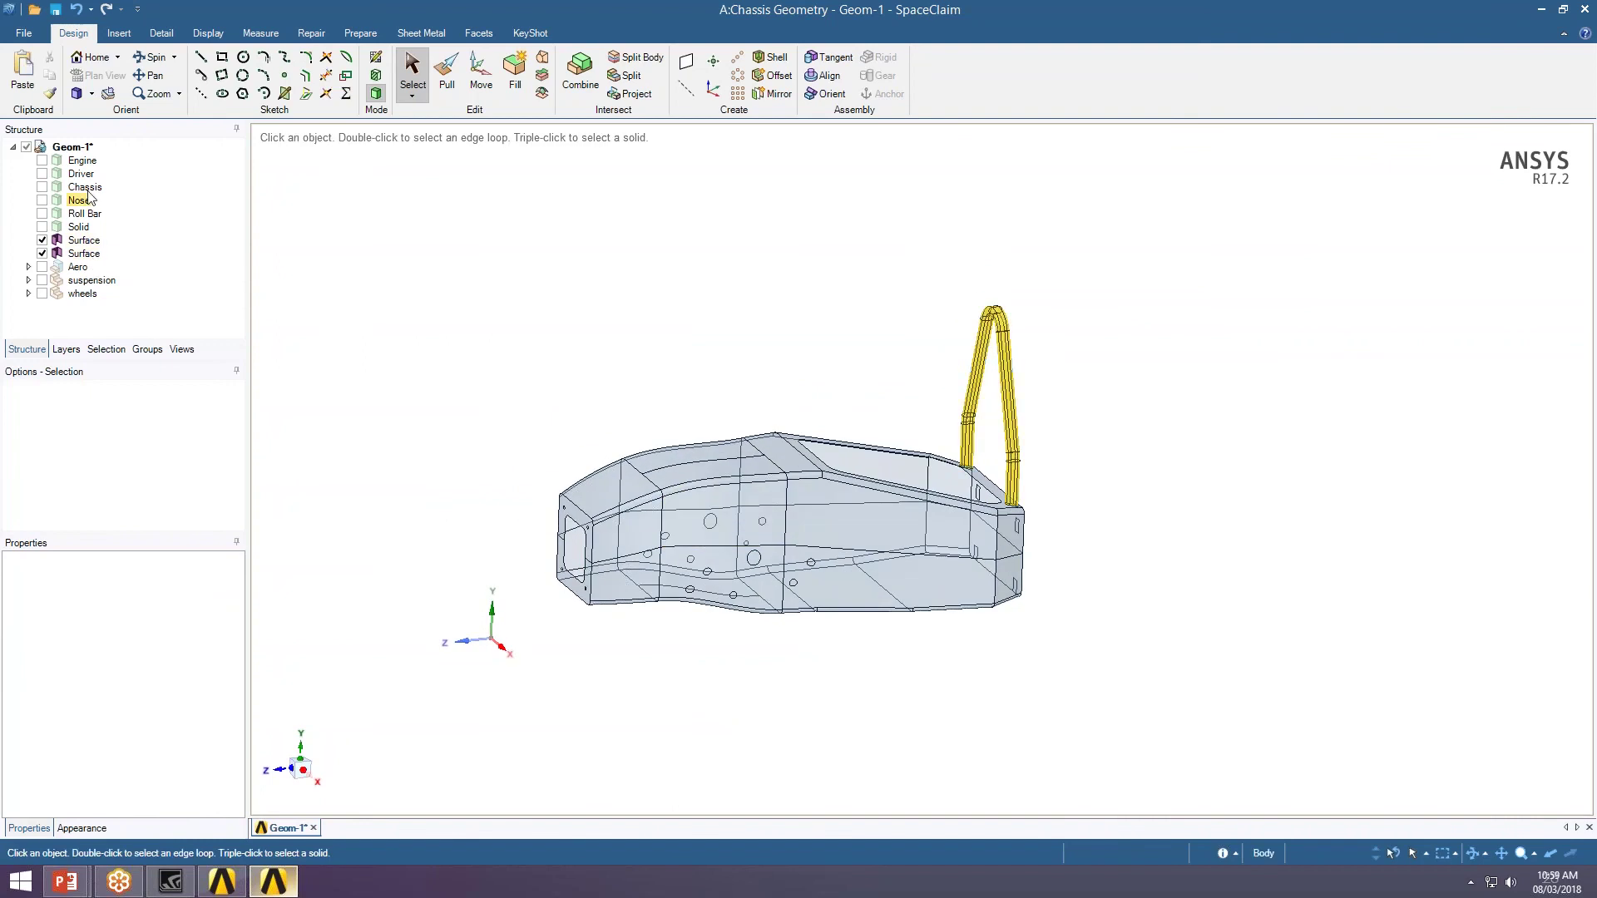
- Show the wheels component and create an origin on the flat inner upright face inside one front wheel
left_click(42, 293)
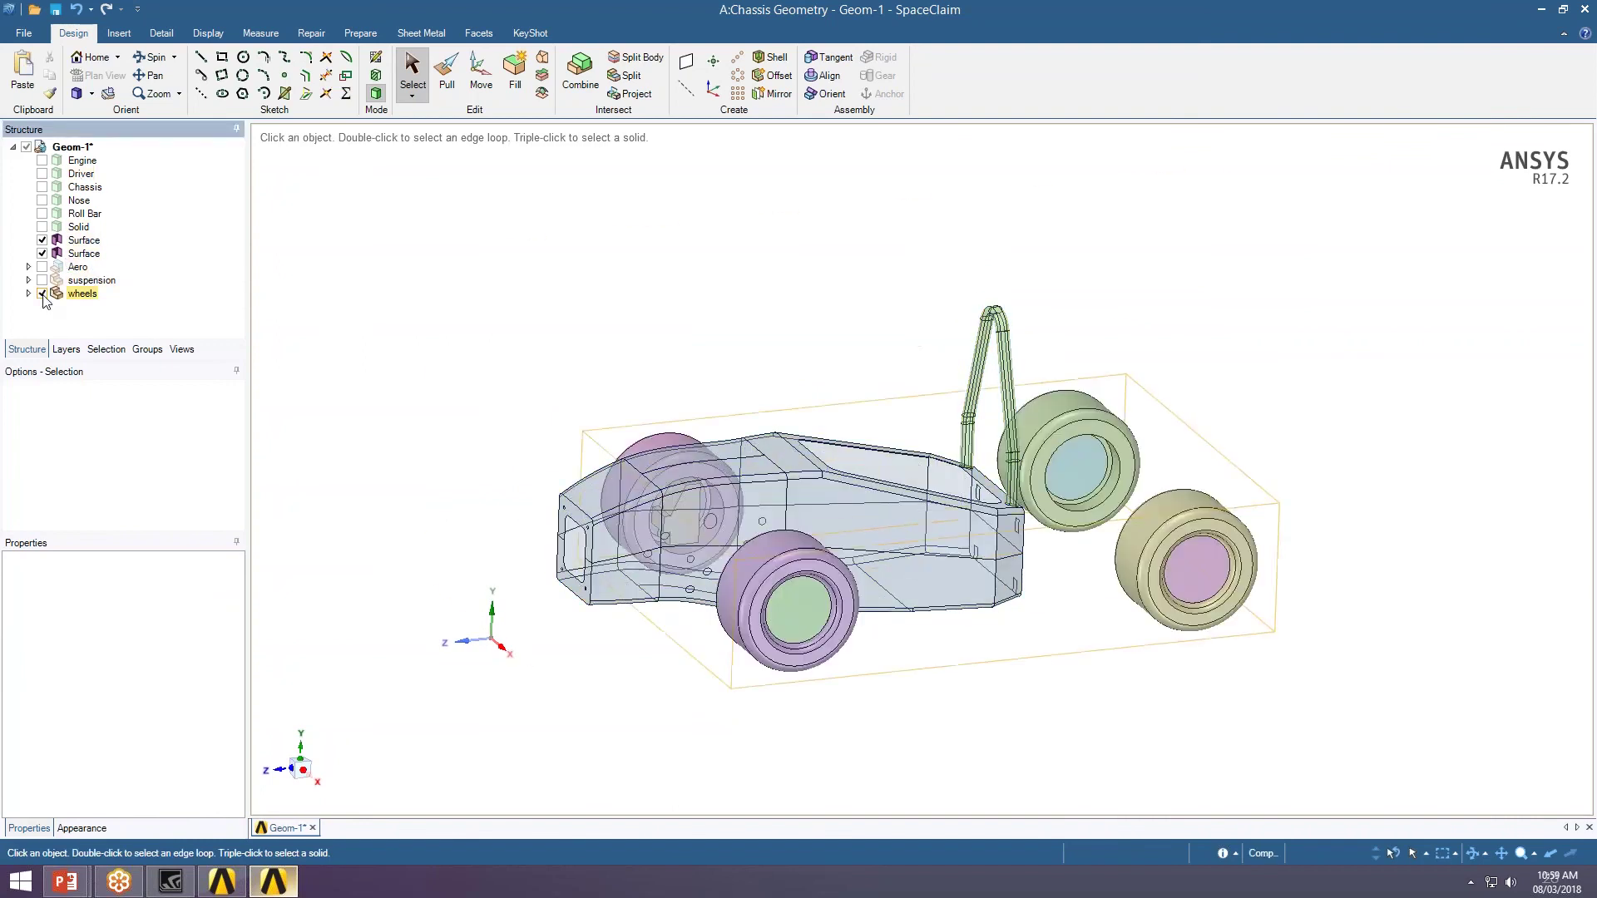
middle_click_drag(695, 396, 574, 536)
left_click(563, 526)
scroll(563, 526, "up", 8)
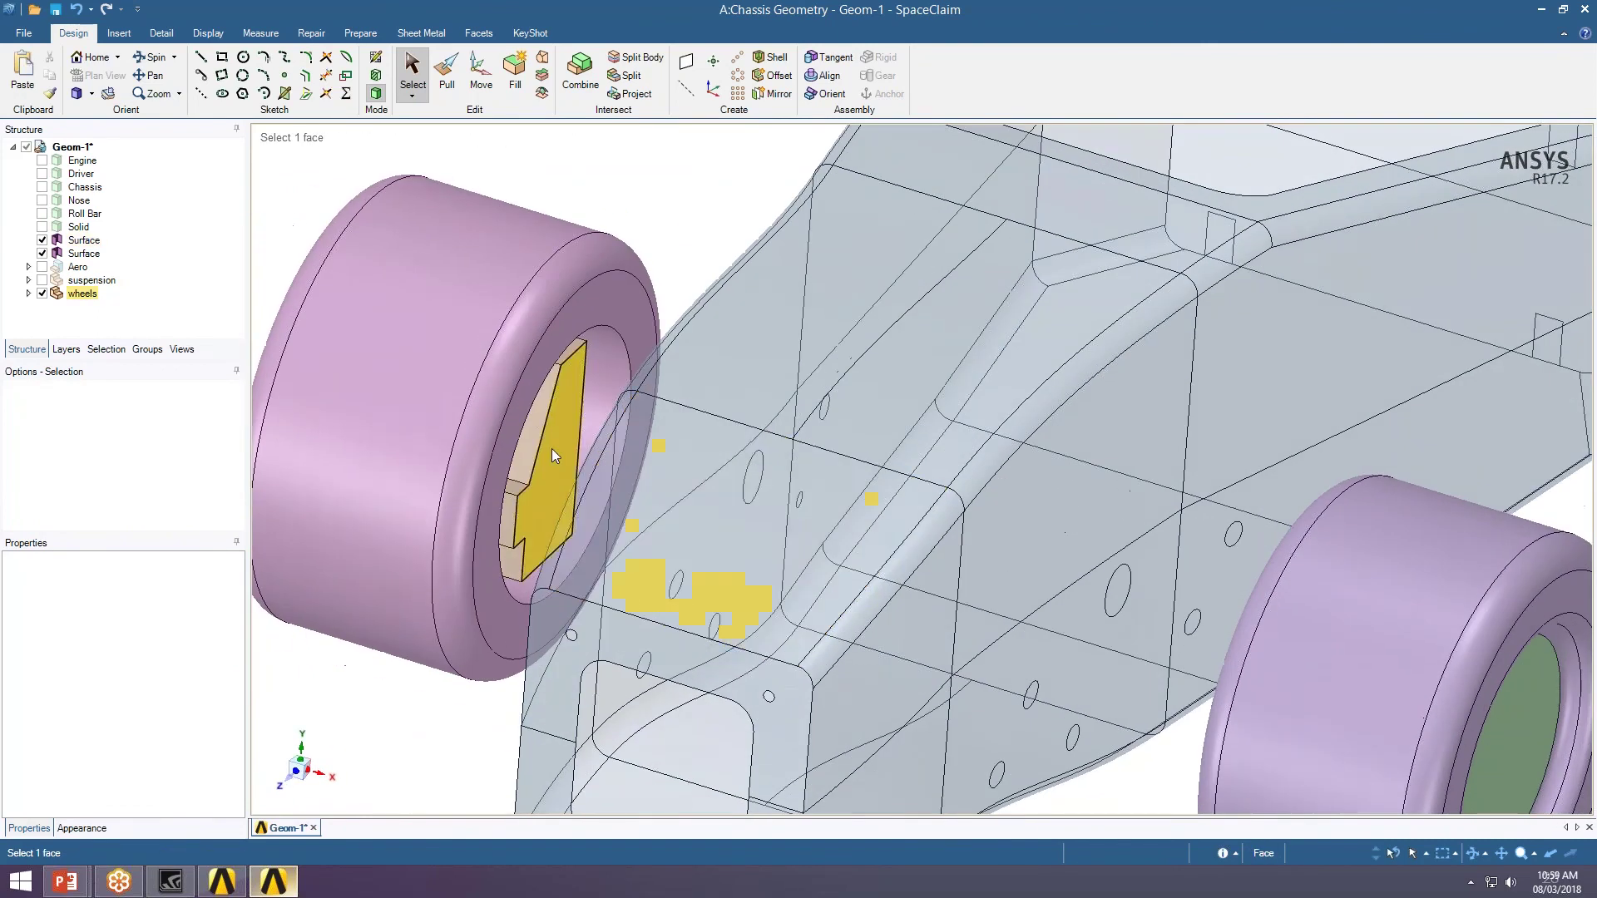
middle_click_drag(679, 575, 599, 442)
scroll(632, 371, "down", 3)
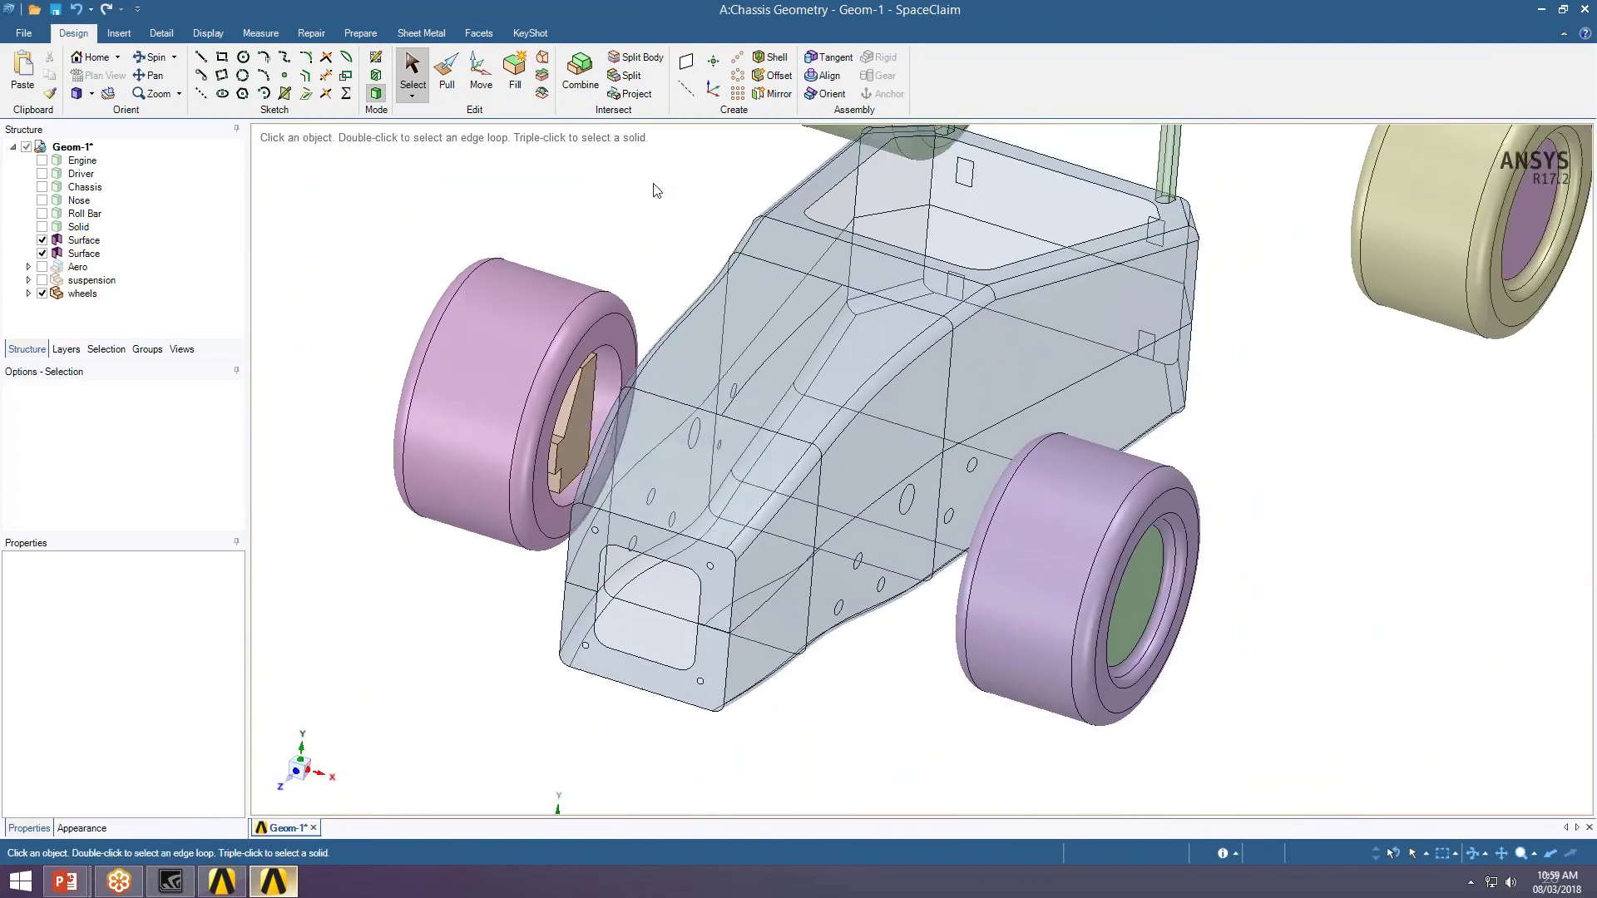
left_click(581, 401)
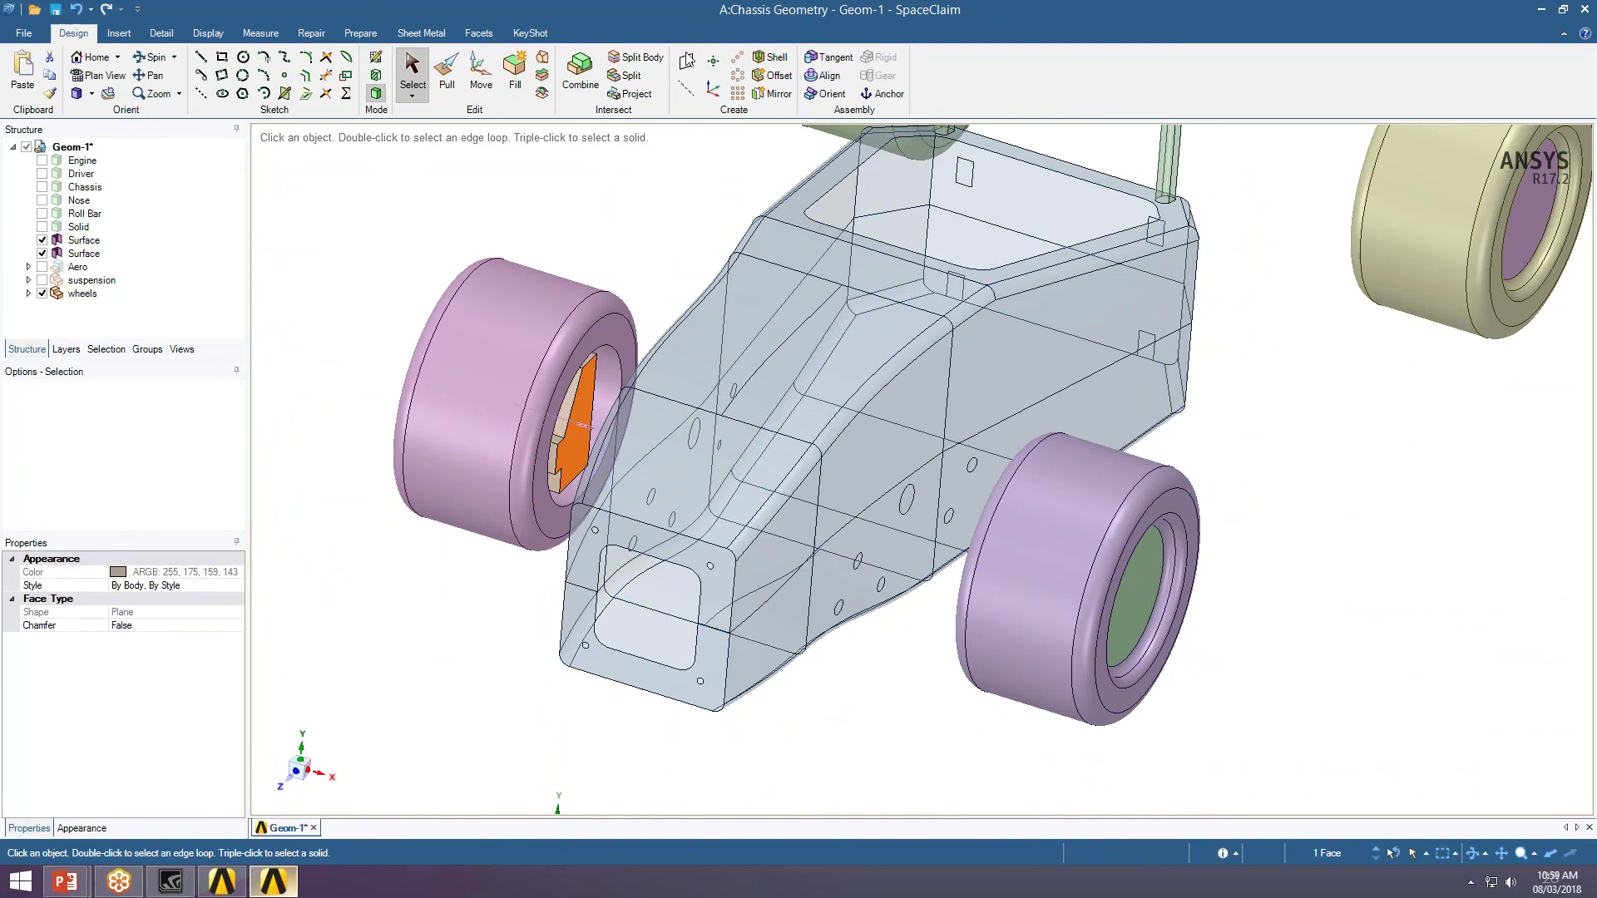
left_click(712, 91)
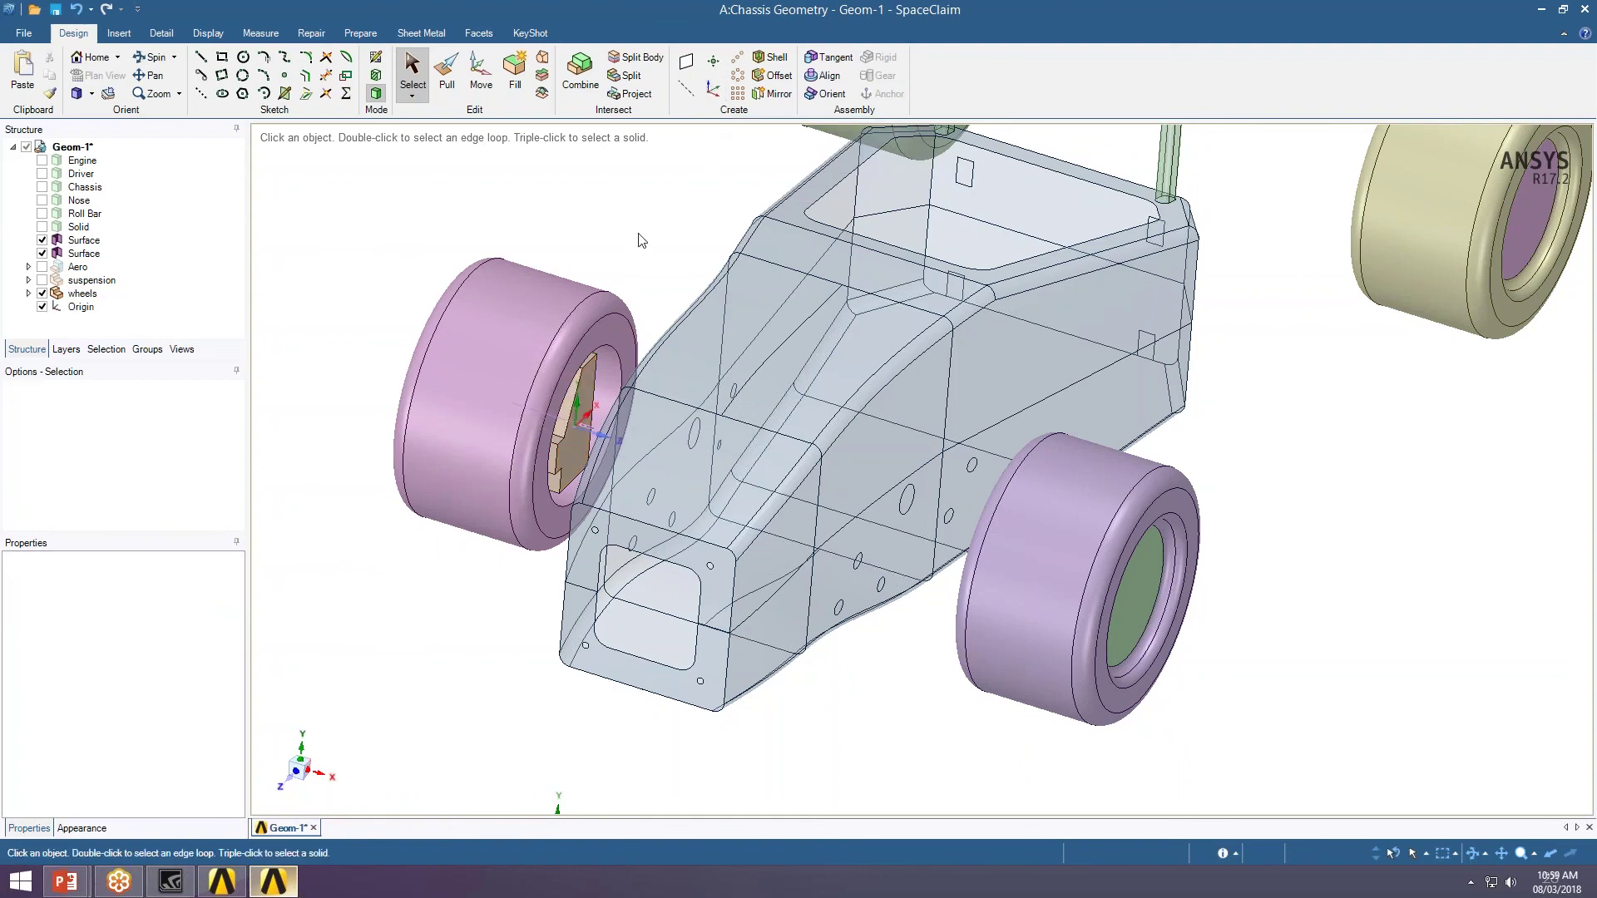
- Create an origin on the matching upright face inside the opposite front wheel and hide the wheels component
mouse_move(947, 556)
middle_mouse_down()
mouse_move(994, 647)
mouse_move(944, 566)
middle_mouse_up()
left_click(947, 567)
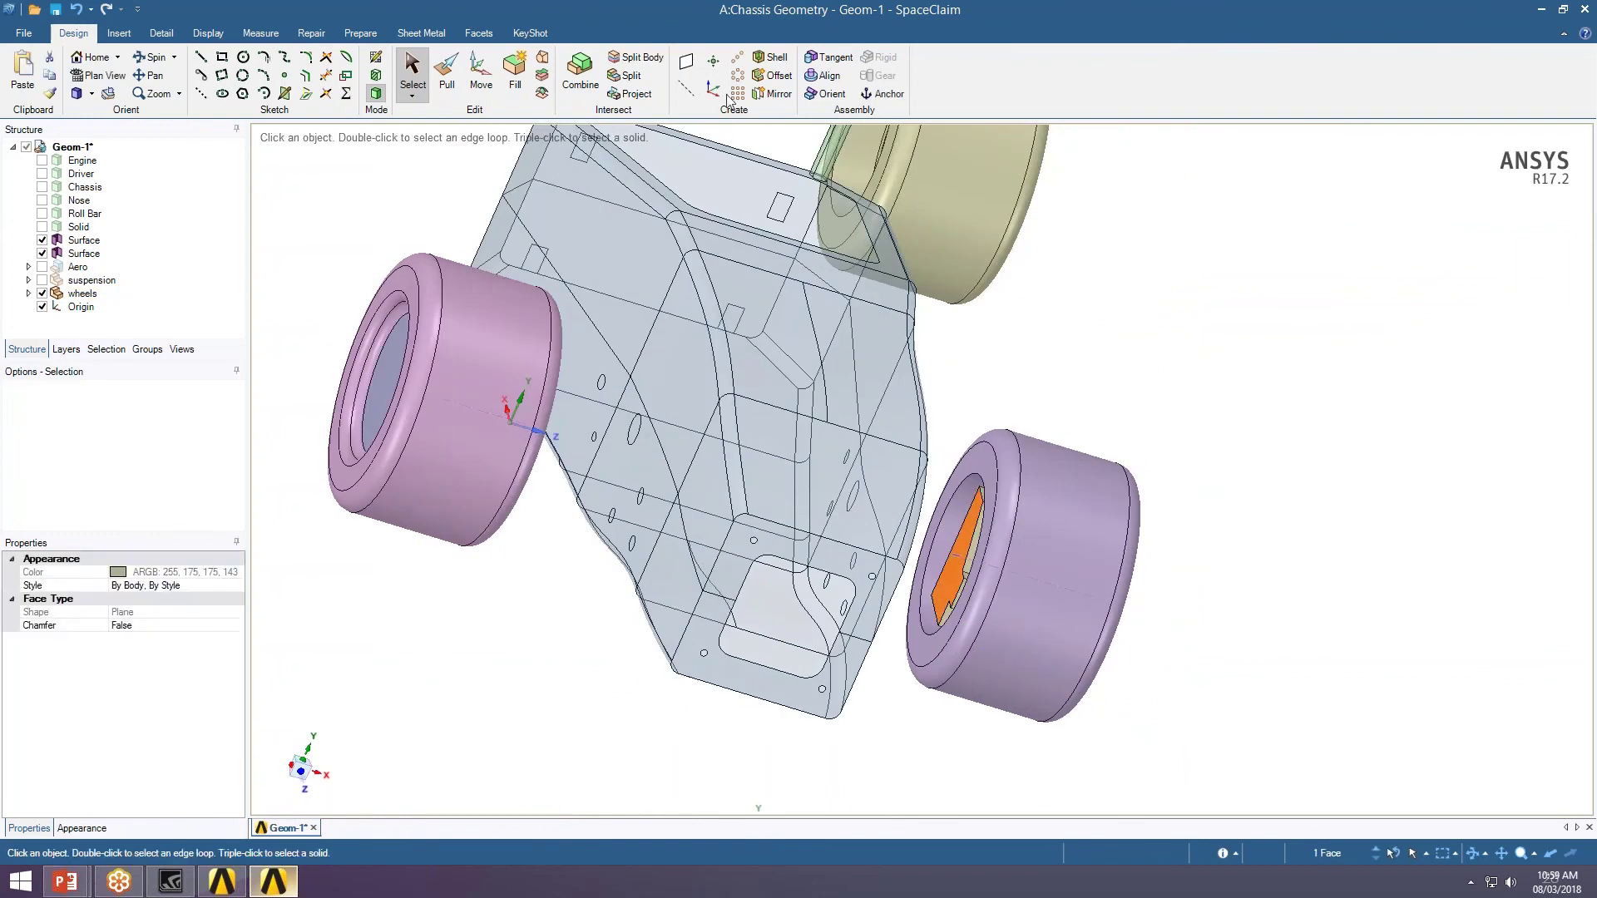
left_click(714, 89)
middle_click_drag(1119, 397, 579, 287)
left_click(41, 293)
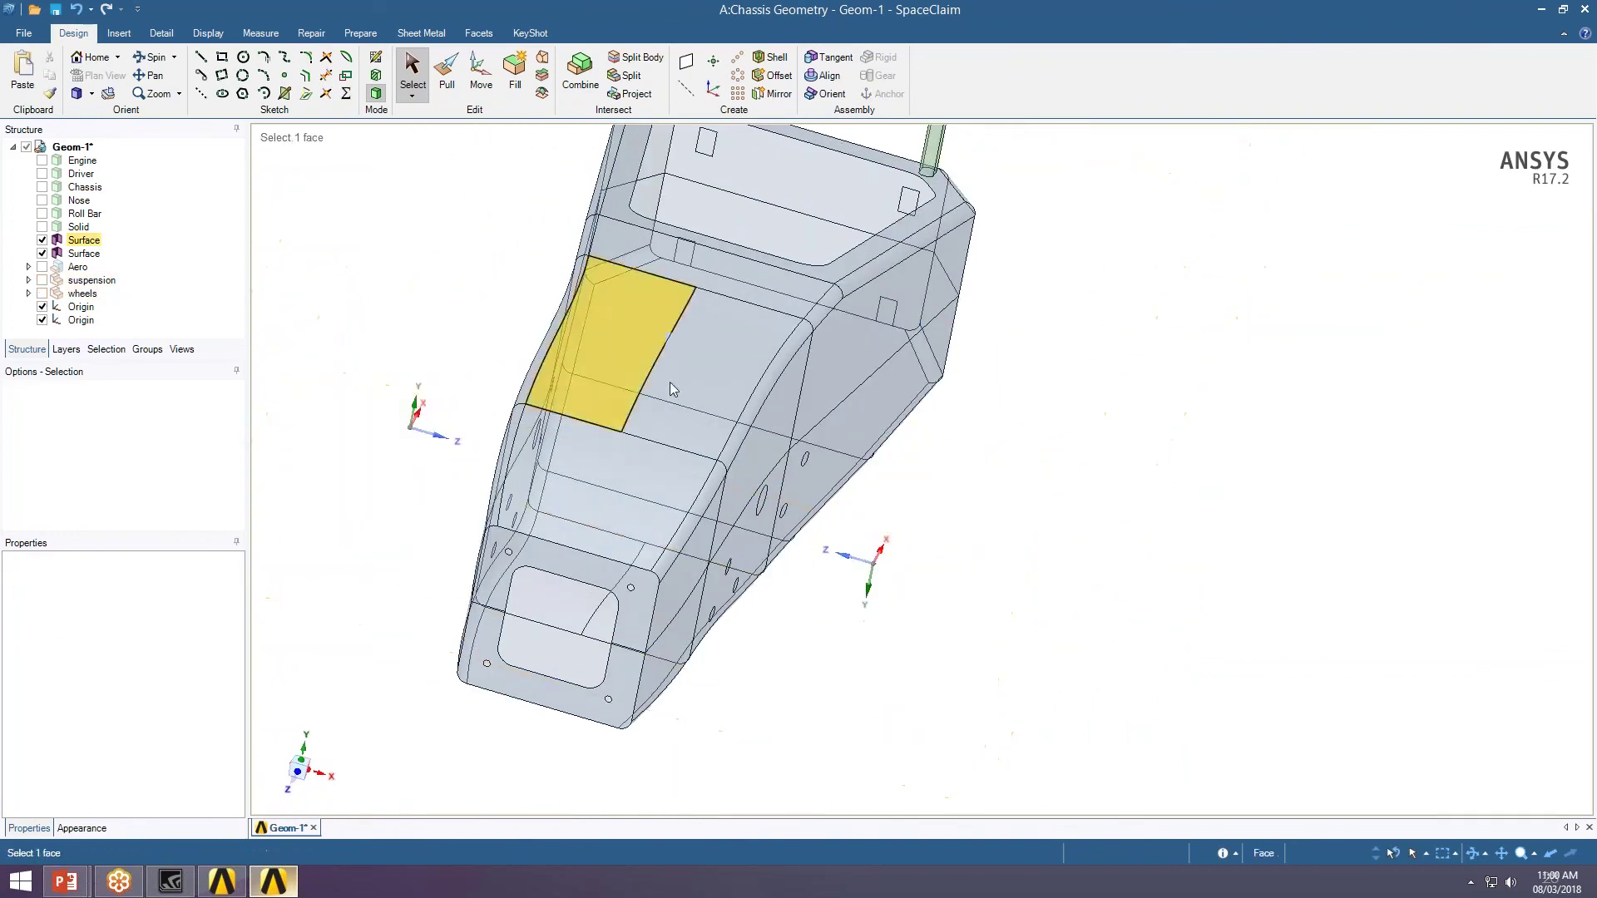
middle_click_drag(607, 341, 539, 509)
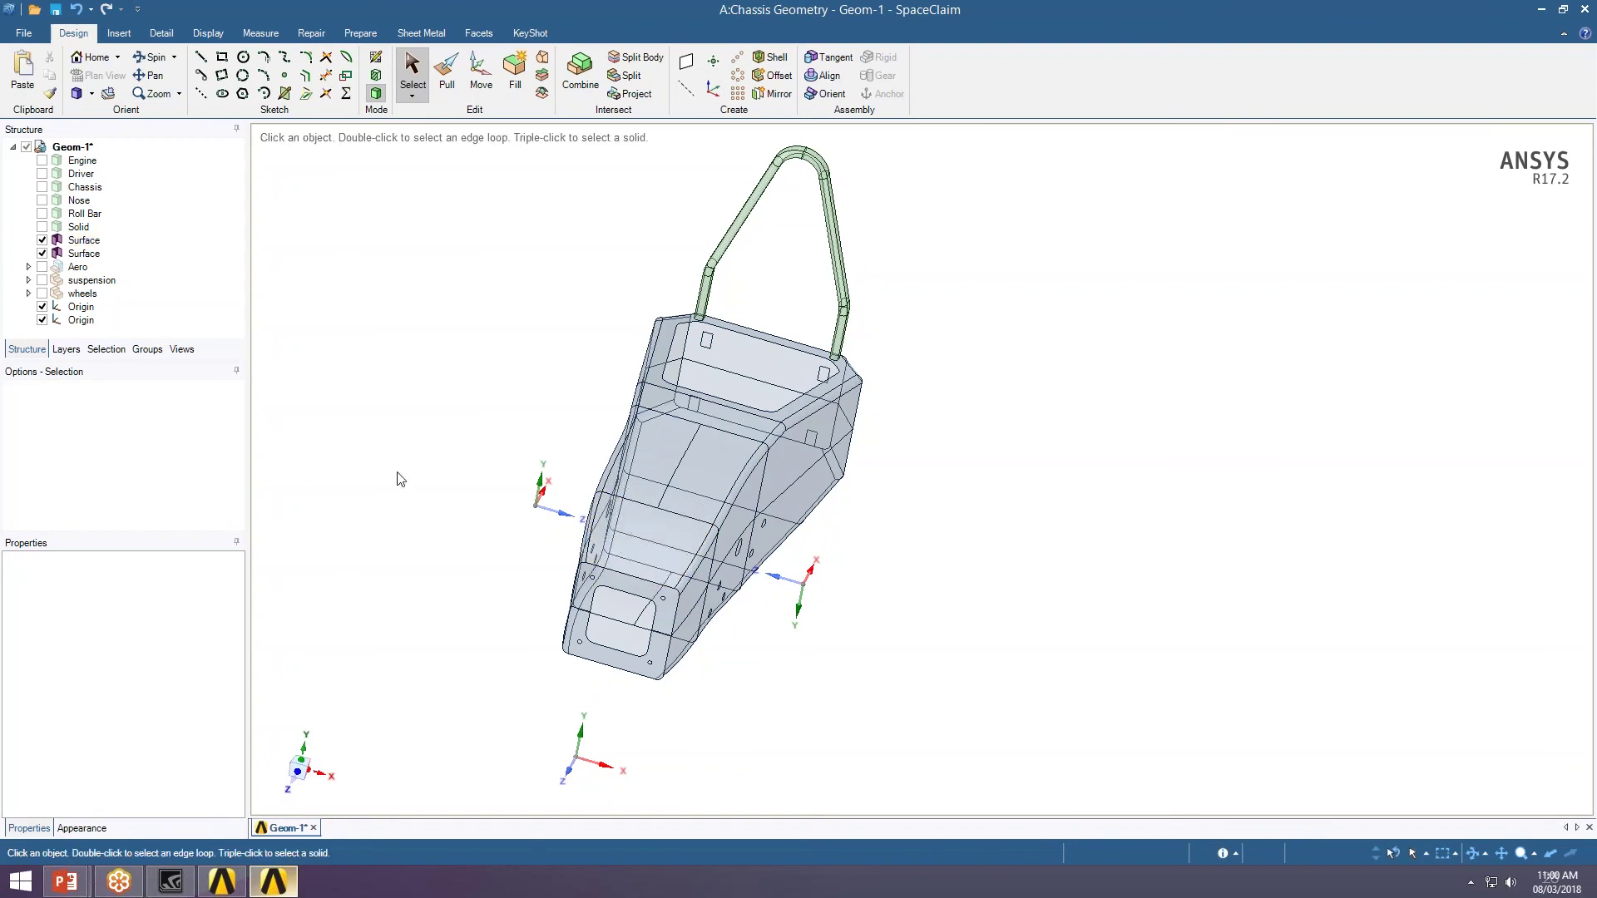
middle_click_drag(396, 474, 842, 497)
scroll(826, 501, "down", 2)
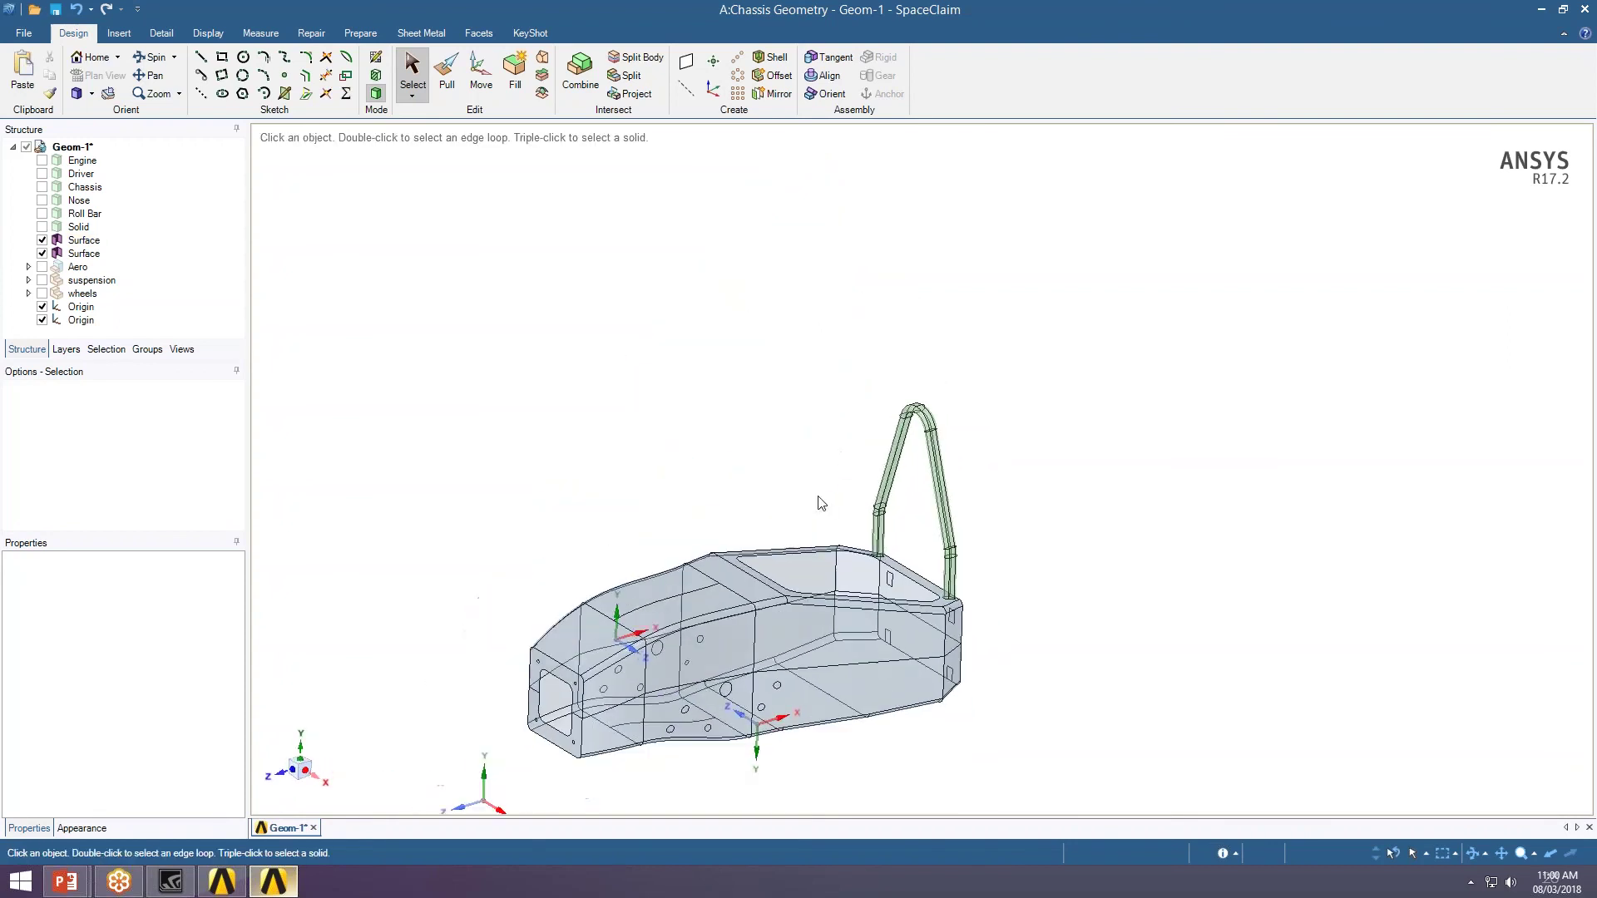
middle_click_drag(767, 568, 741, 474, "ctrl")
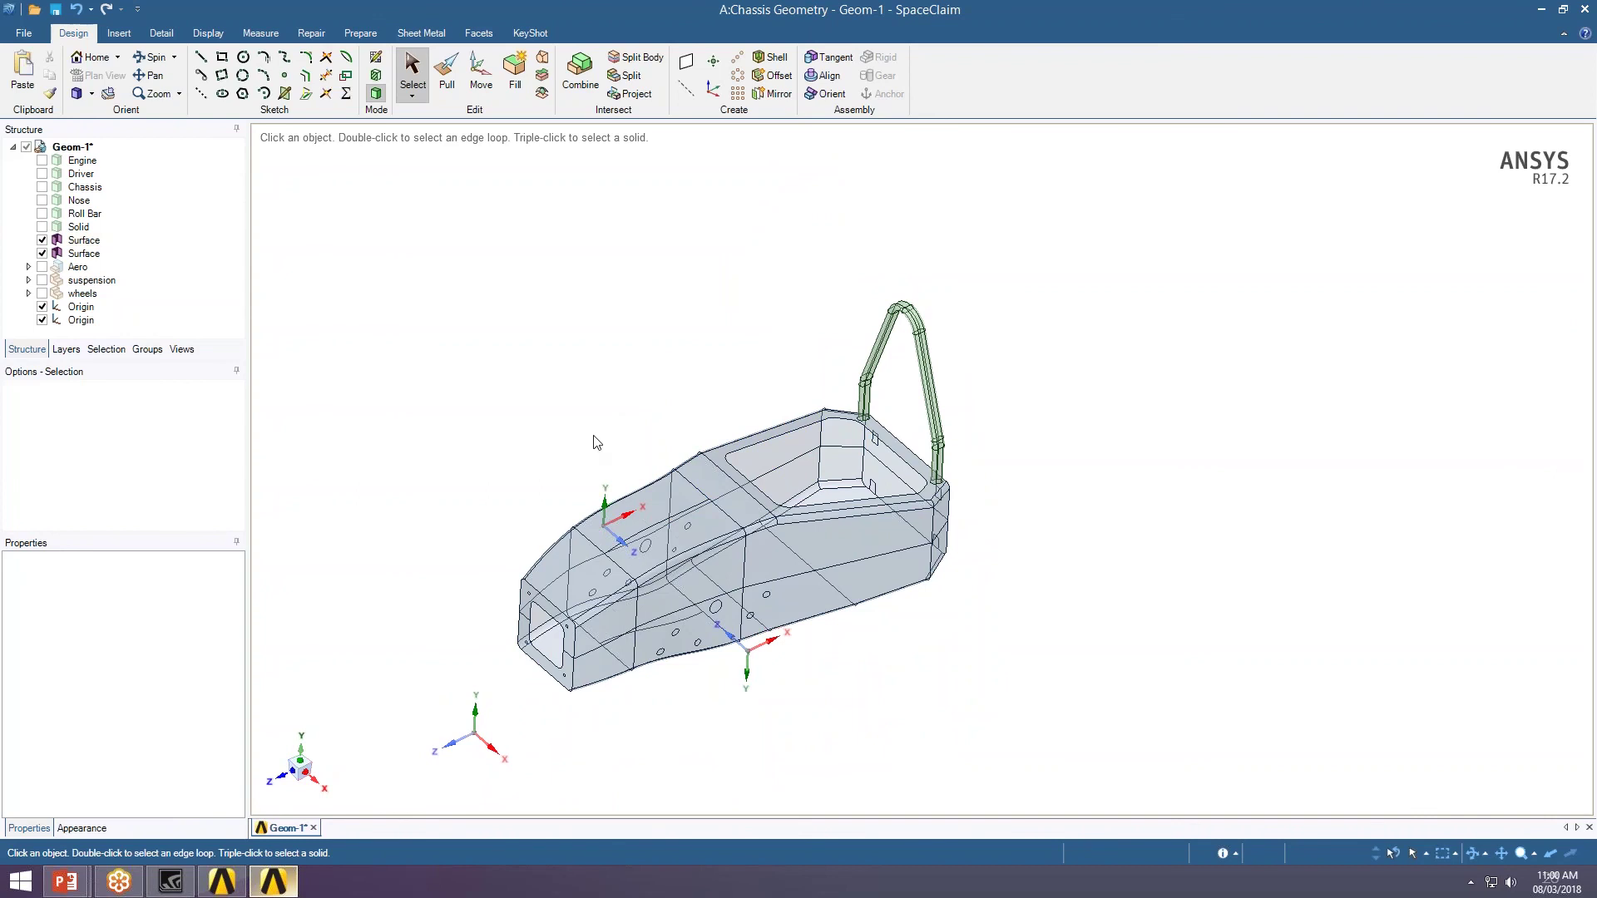
middle_click_drag(595, 443, 700, 399)
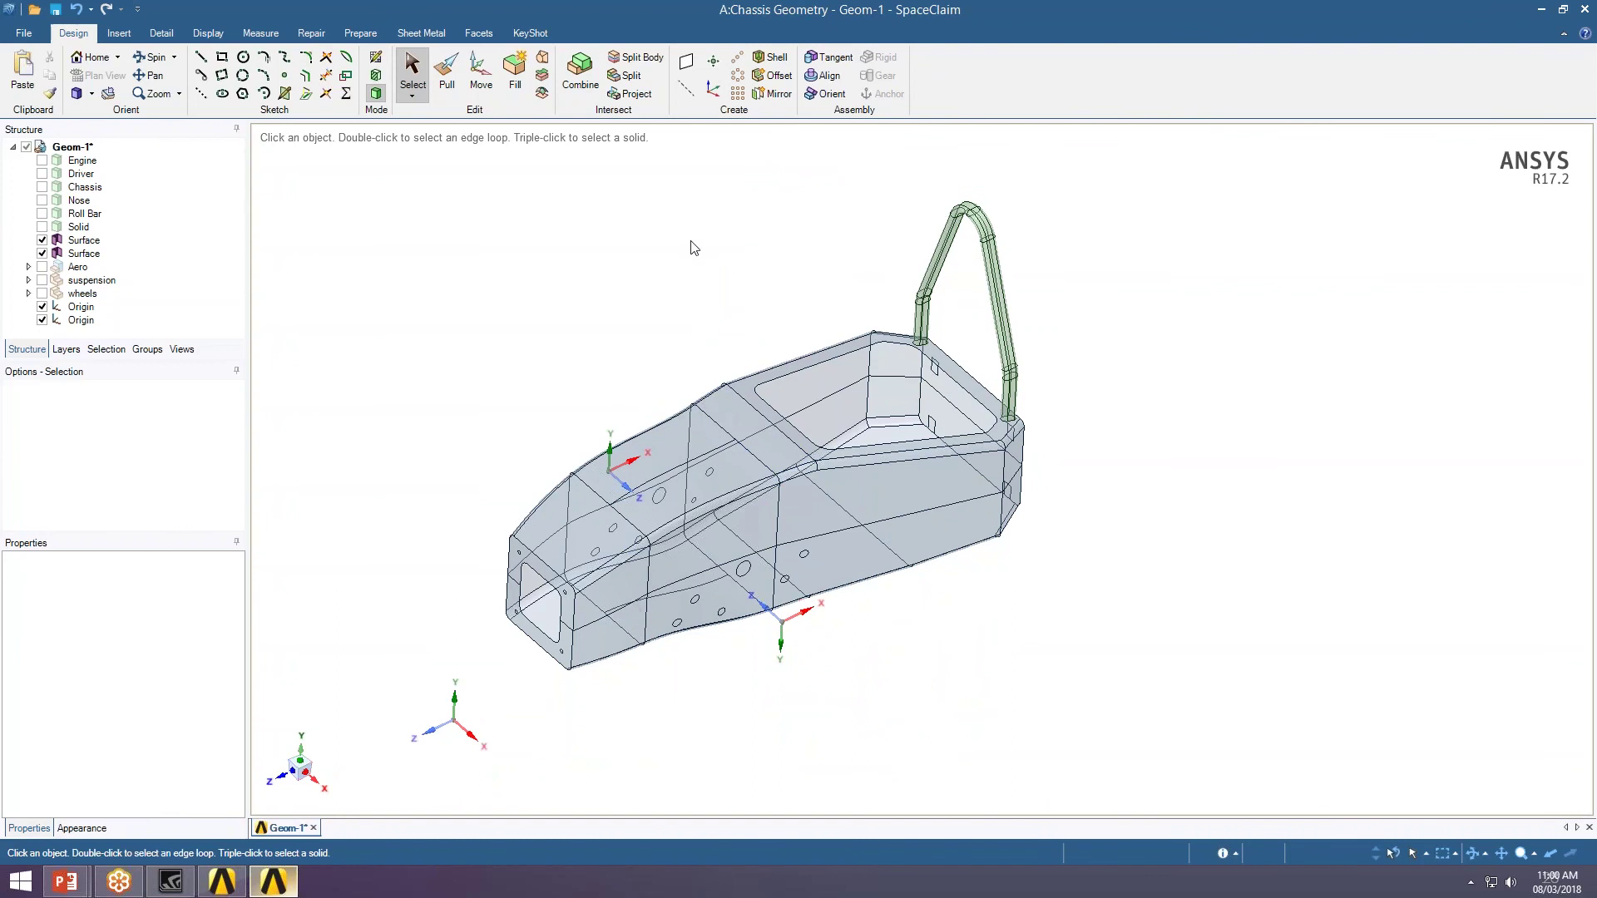
mouse_move(761, 414)
middle_mouse_down()
mouse_move(767, 389)
mouse_move(790, 403)
mouse_move(760, 428)
mouse_move(773, 426)
middle_mouse_up()
middle_click_drag(805, 597, 792, 607)
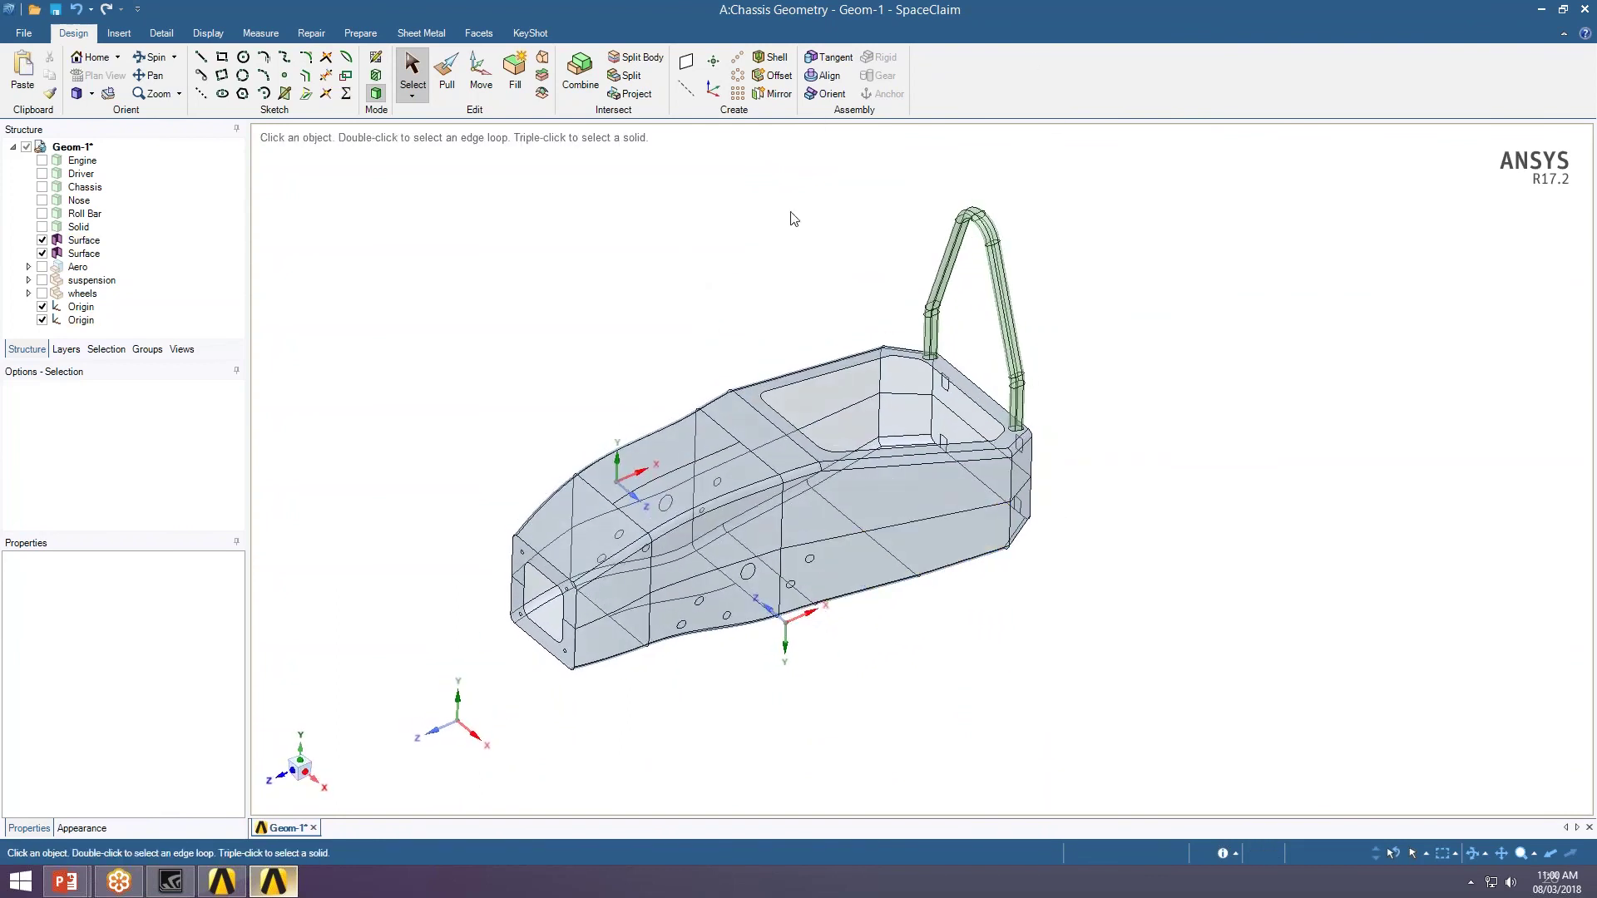
- Save the chassis geometry and switch to the FSAE Chassis project in Workbench
key("ctrl+s")
left_click(1541, 9)
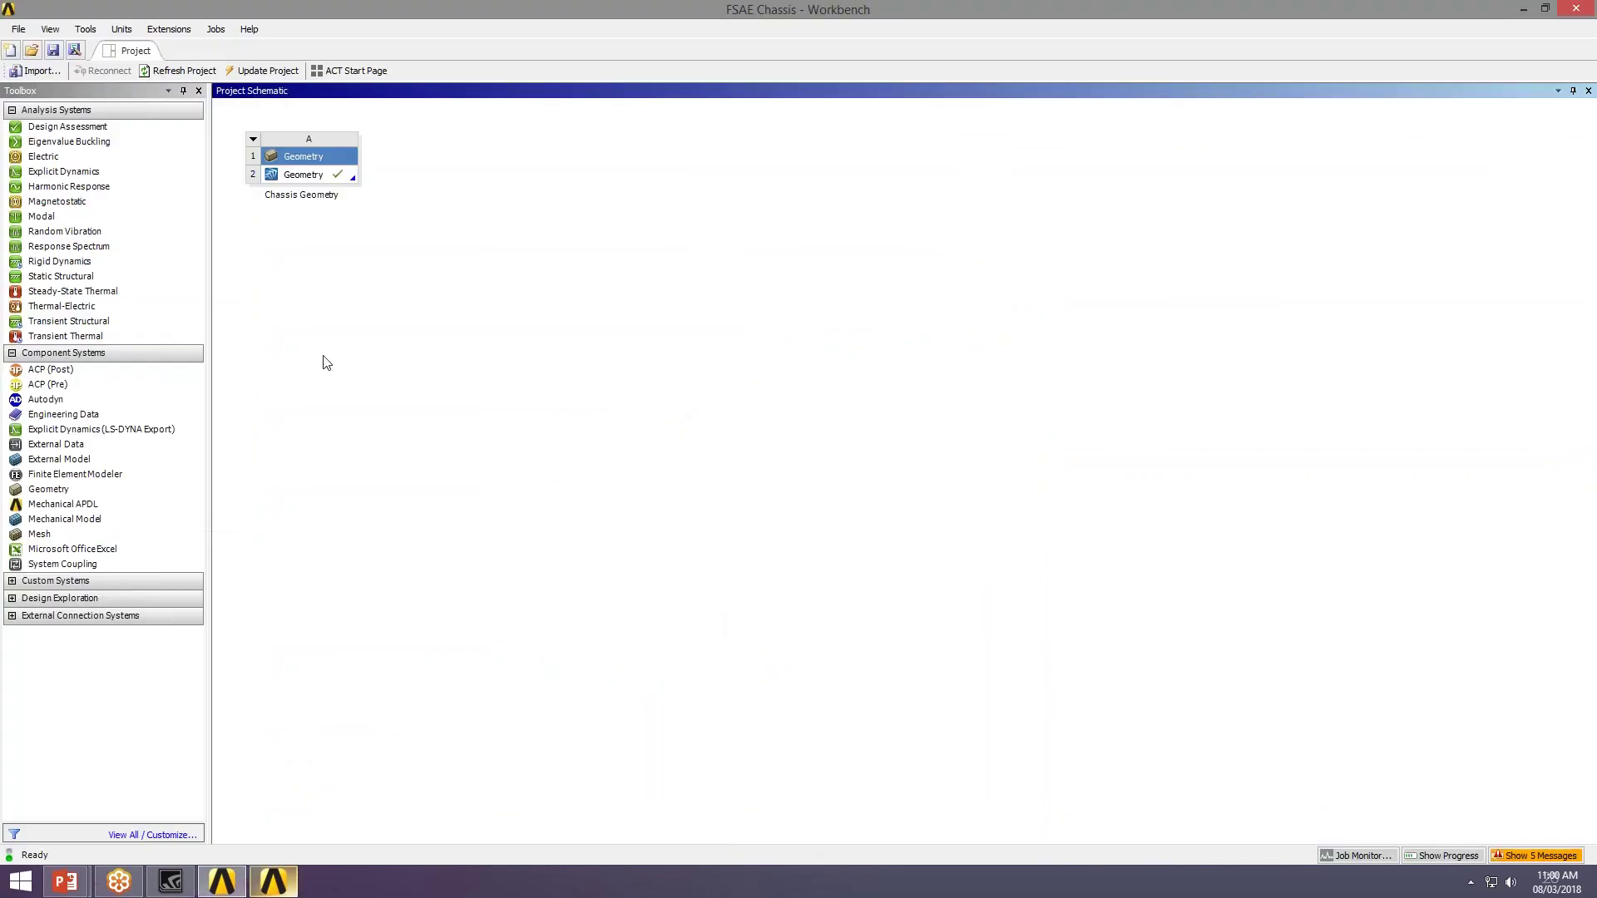